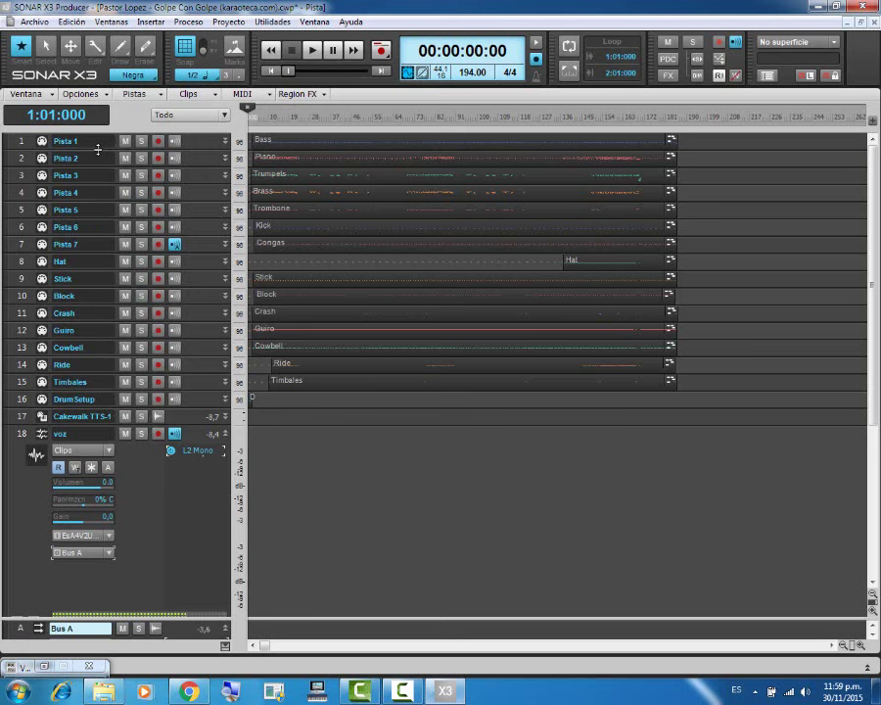
Step: Expand Pista 1 (the Bass track) and play the song from the start, soloing that track during playback
drag(98, 149, 96, 468)
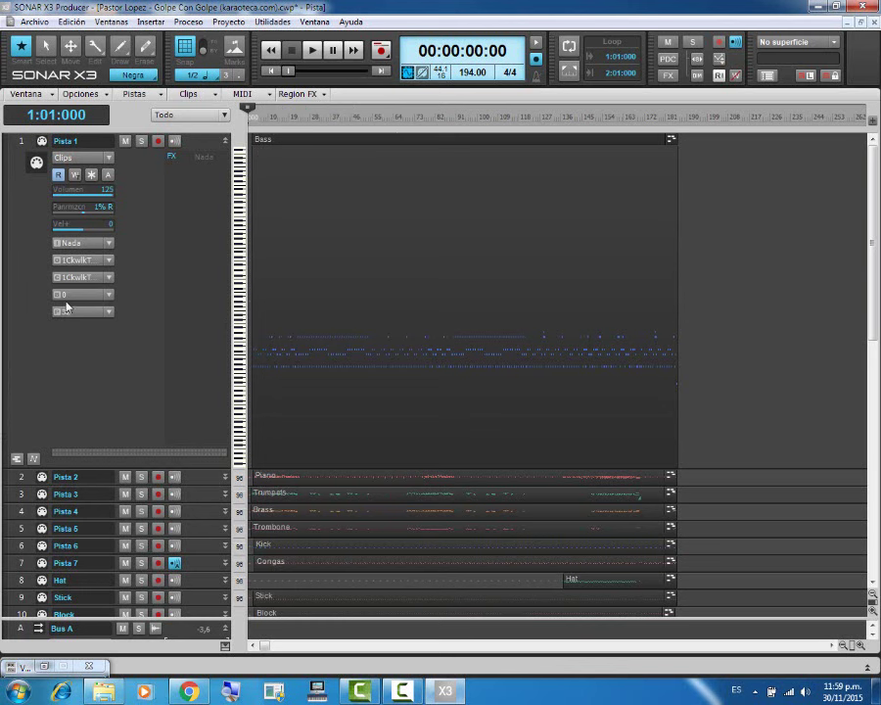
key(space)
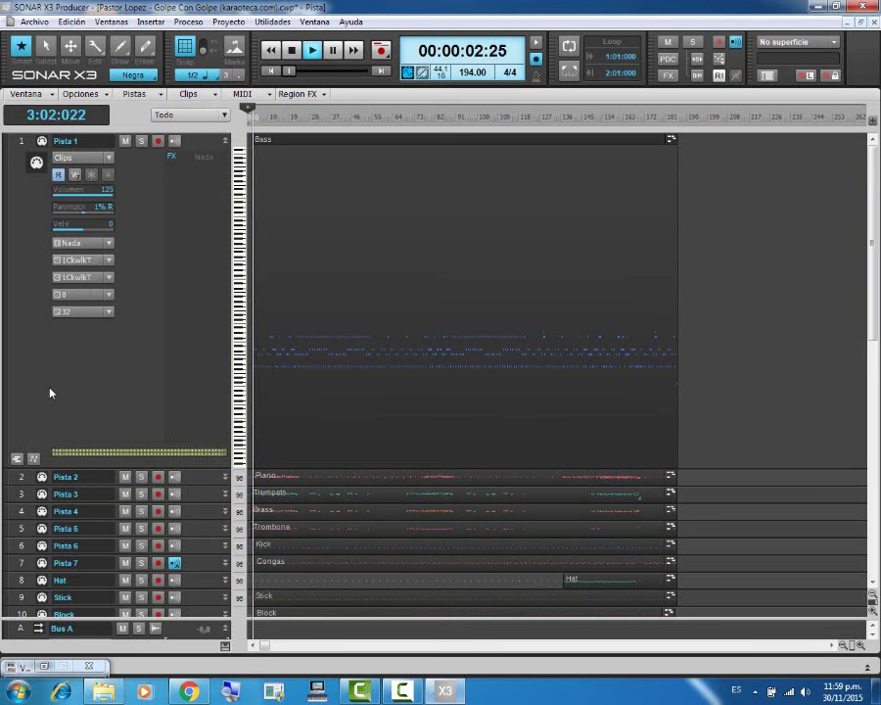
click(141, 141)
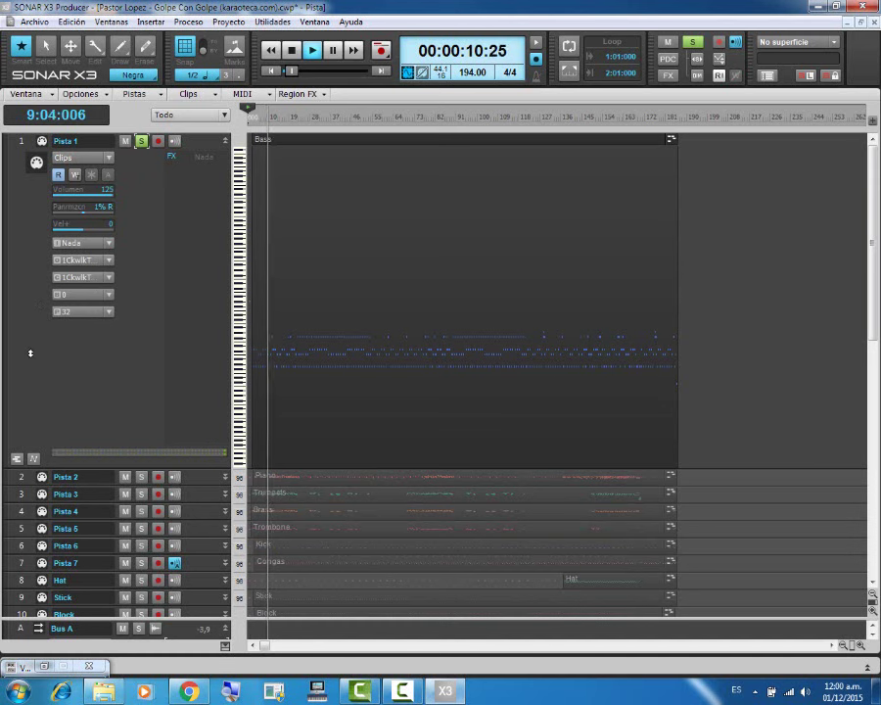
key(space)
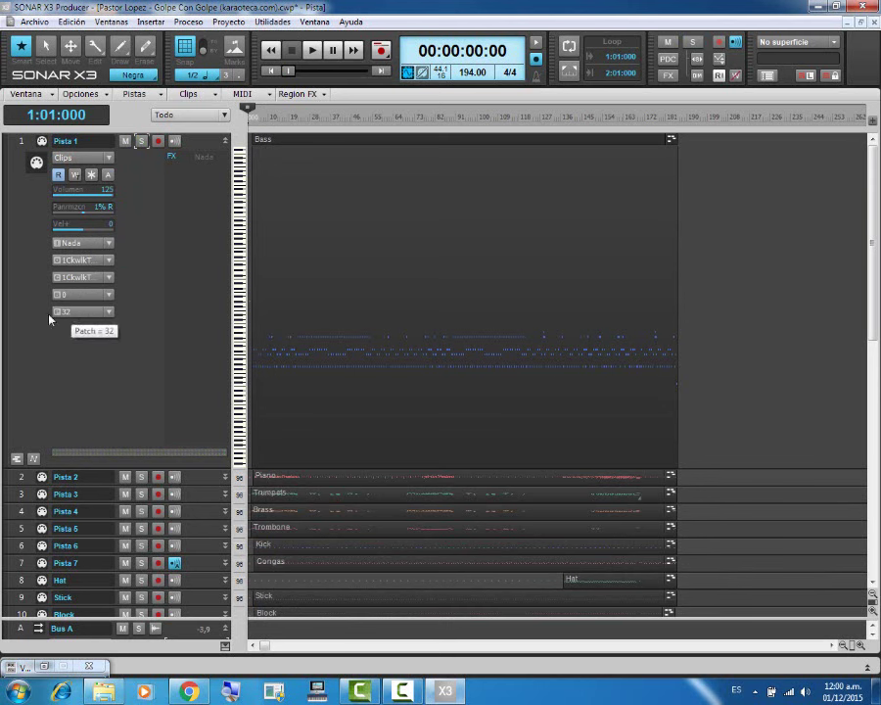
click(110, 295)
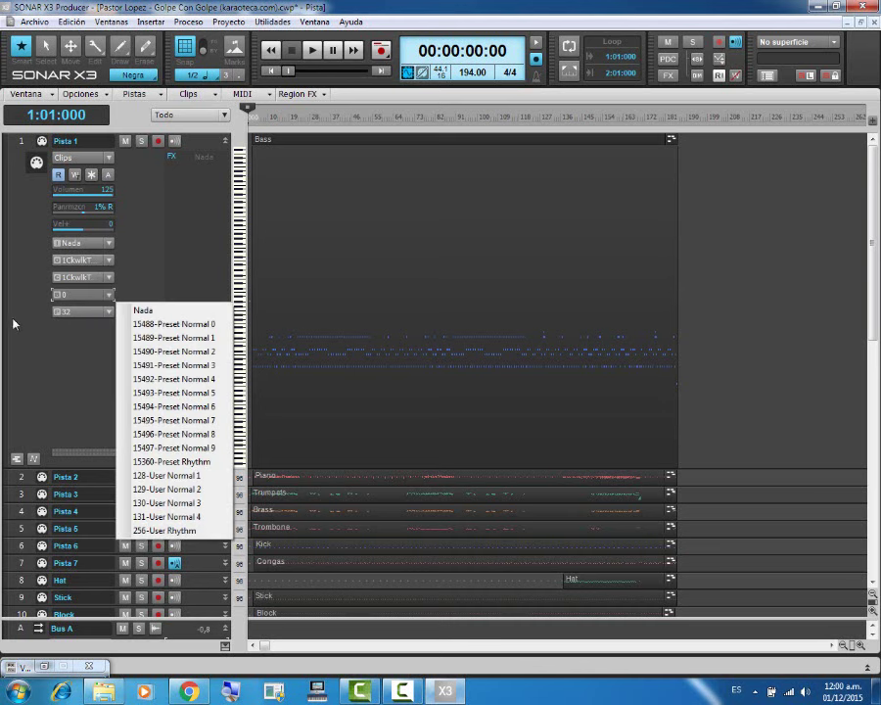
click(200, 326)
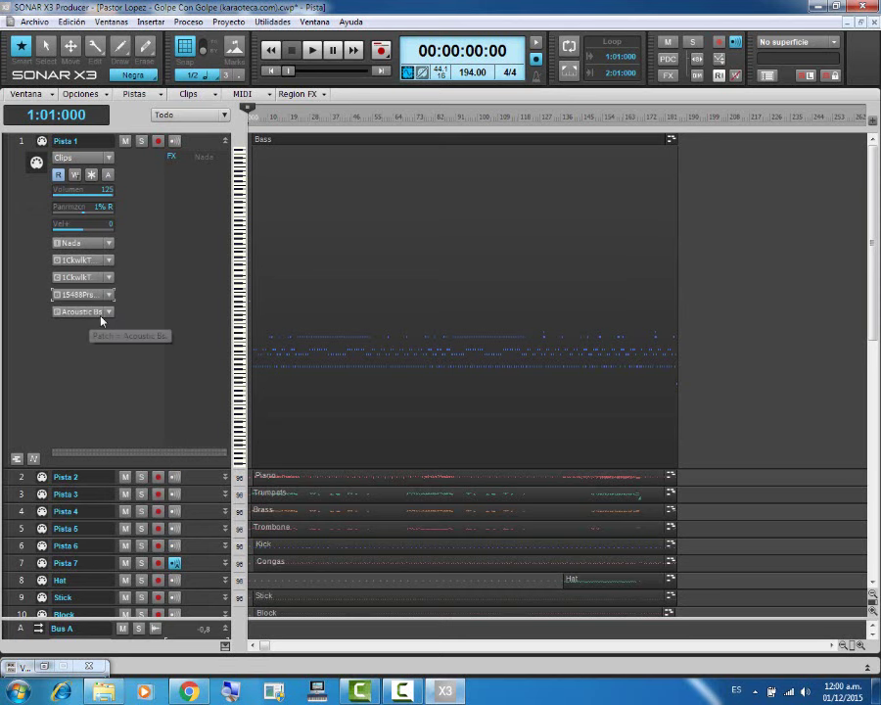
click(109, 312)
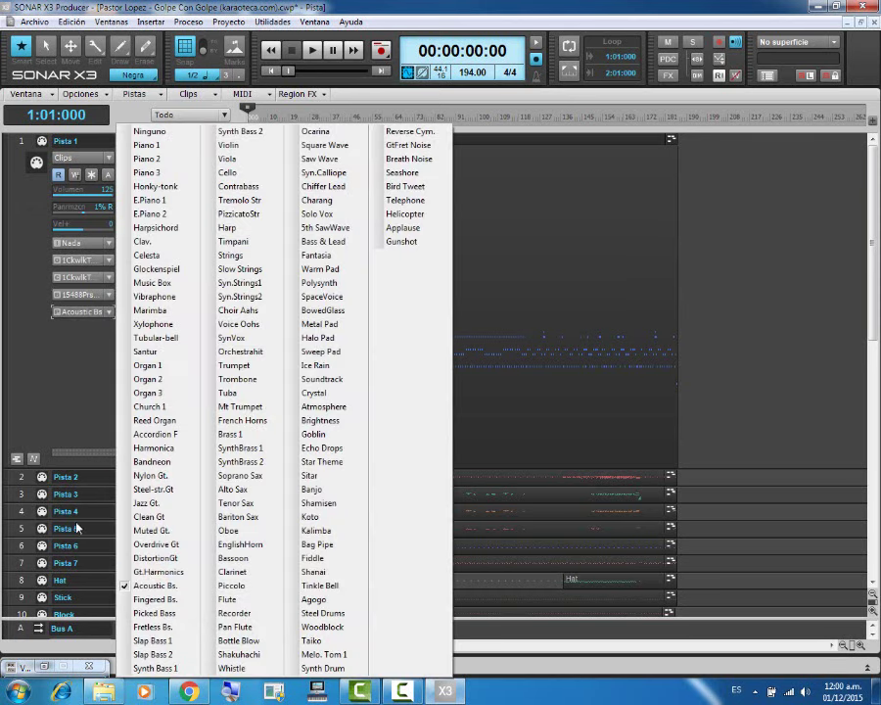
click(43, 418)
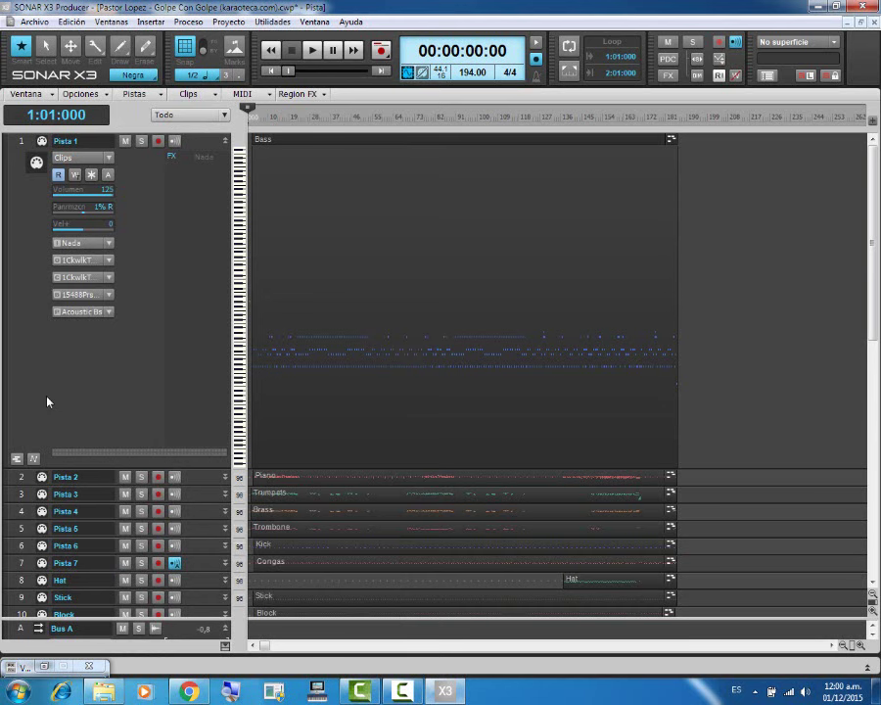
click(110, 294)
click(136, 309)
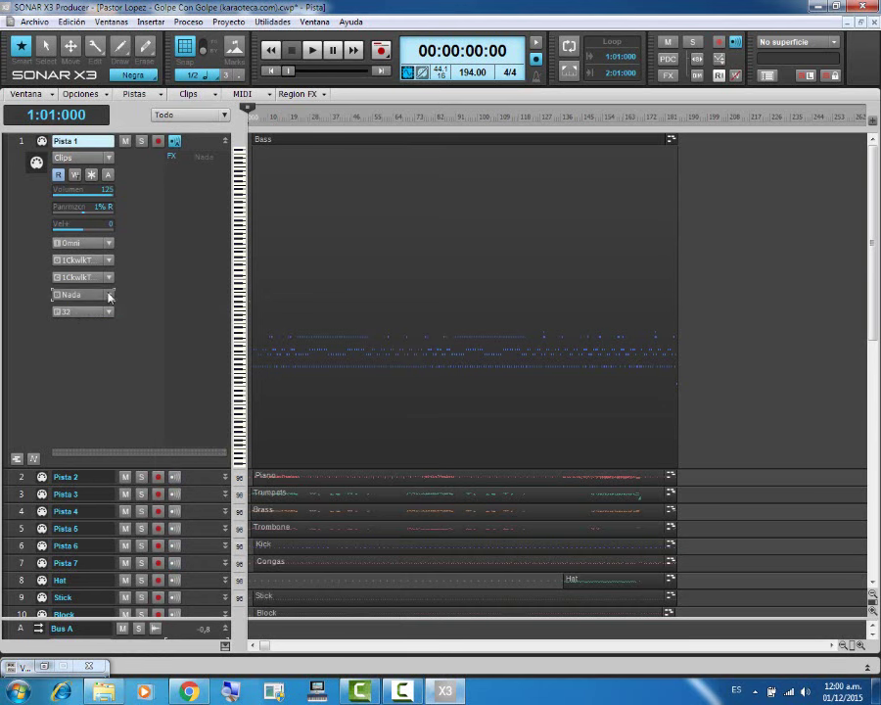
Step: Set the Pista 1 bank to 15488-Preset Normal 0, rename the track "bajo" and collapse it
click(110, 294)
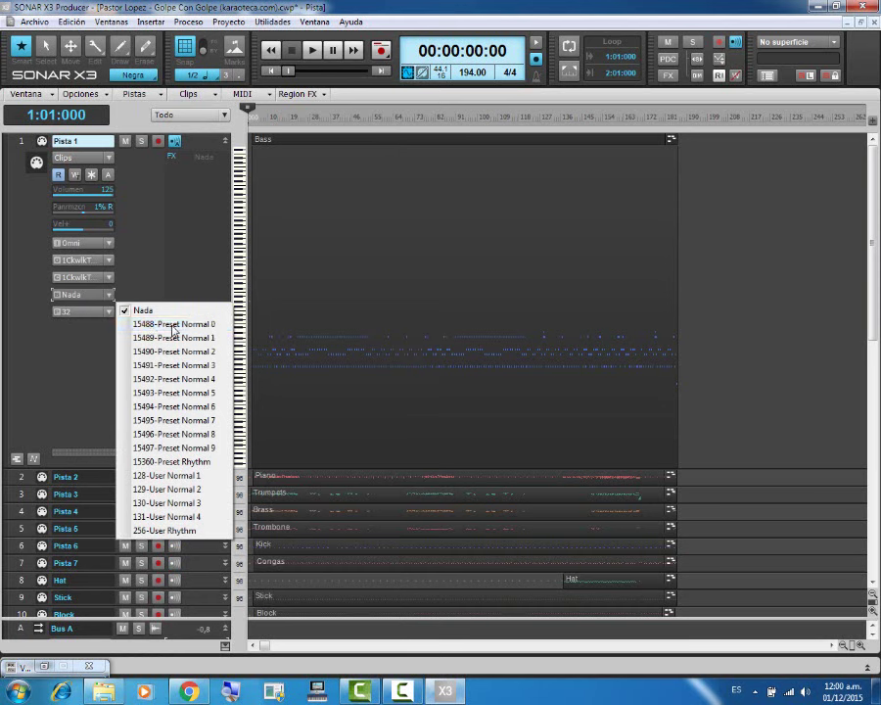
click(166, 328)
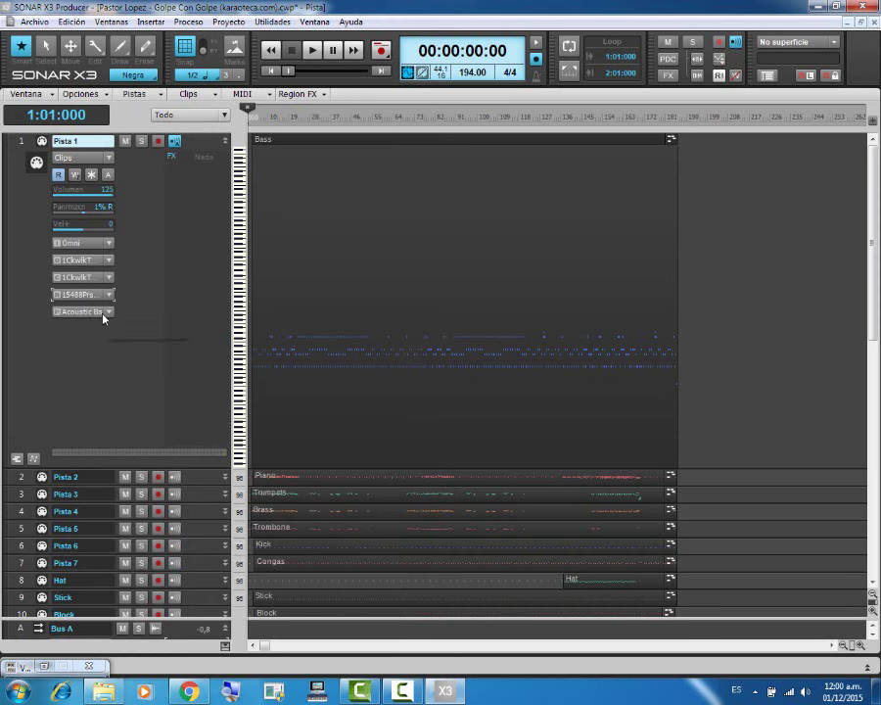
double_click(78, 142)
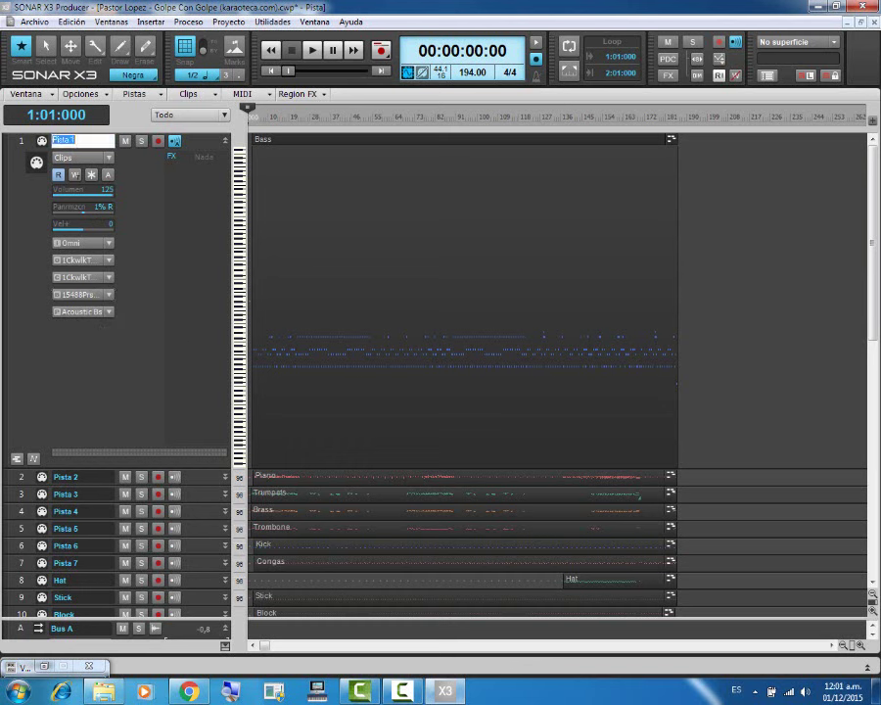
text(Bajo)
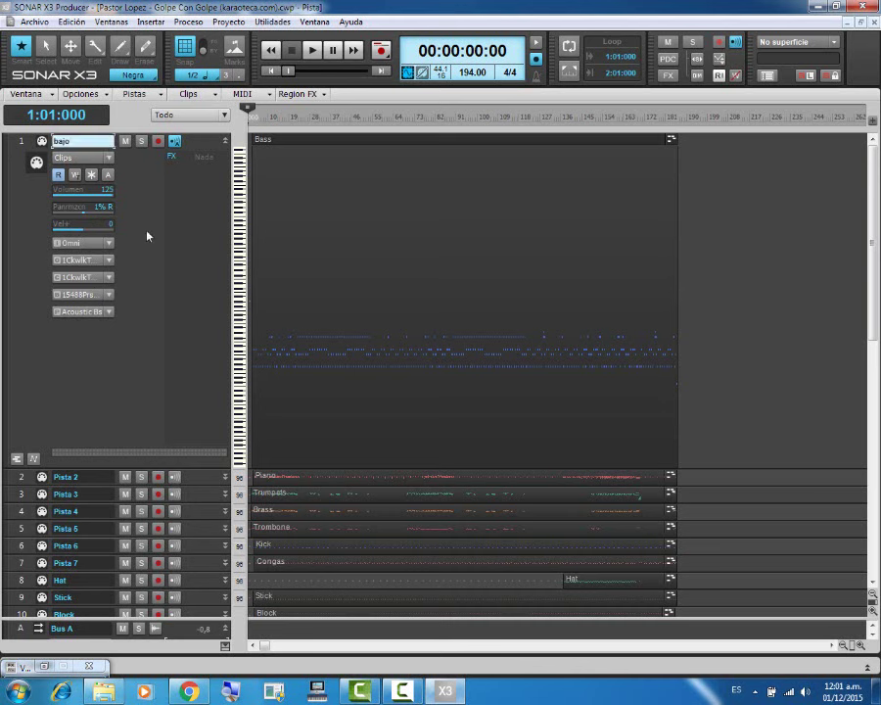
double_click(185, 168)
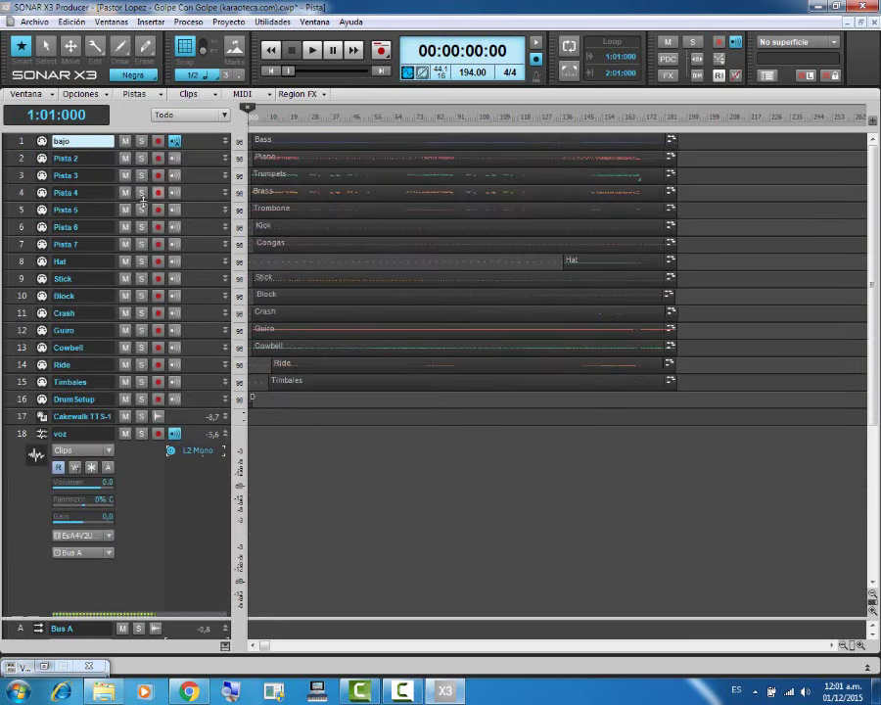
Step: Expand Pista 2 (the Piano track) and play it back, first soloed and then with the other tracks
double_click(190, 165)
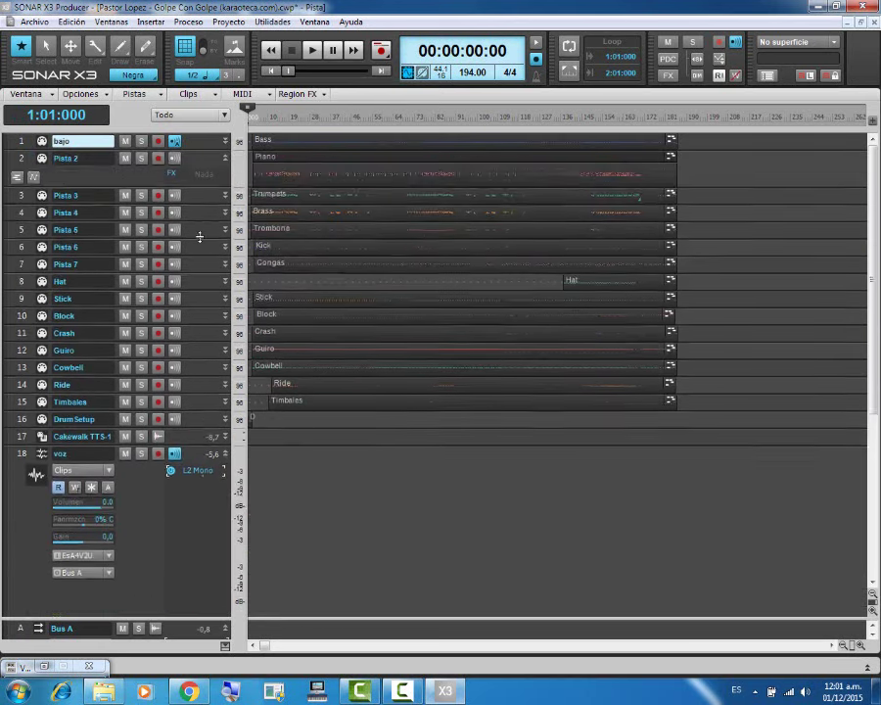
click(141, 158)
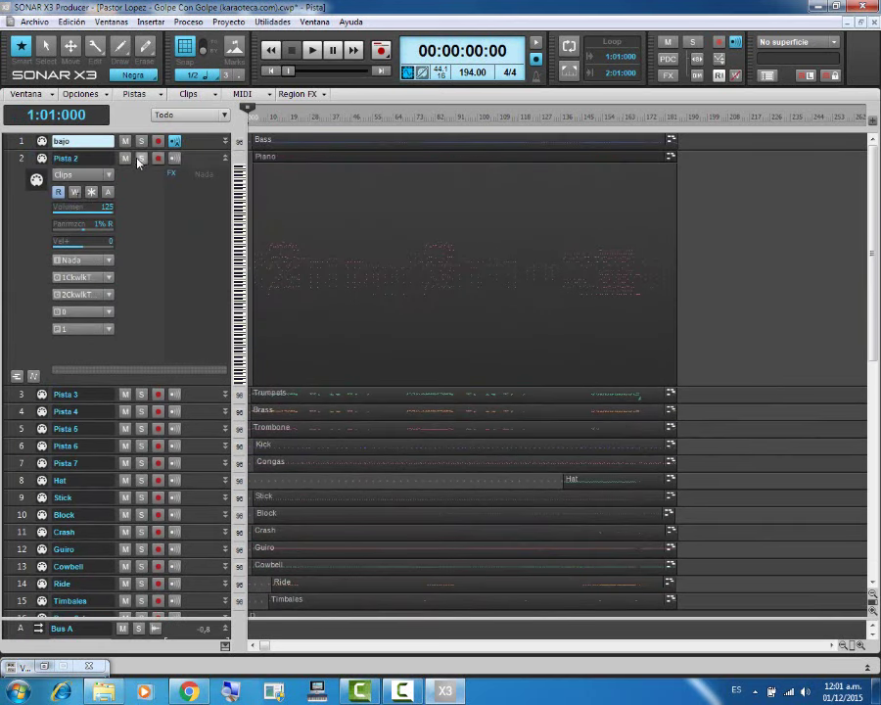
key(space)
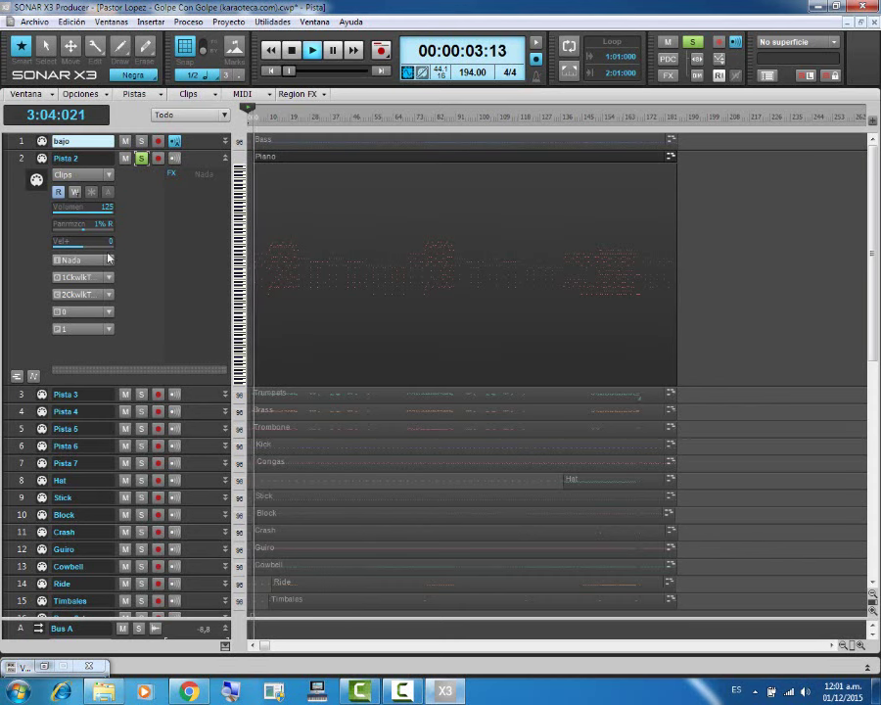
key(space)
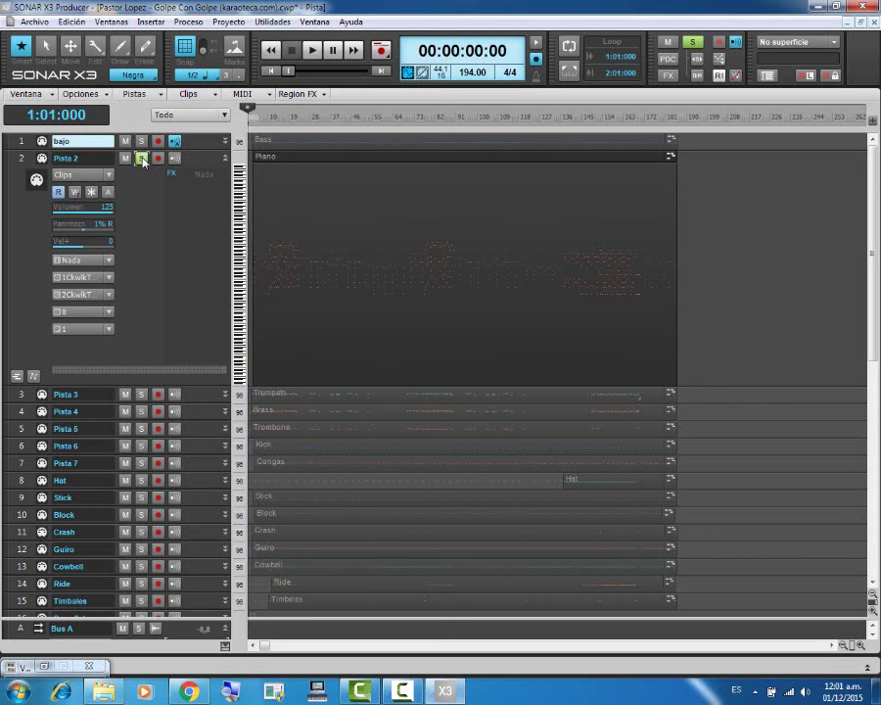
click(141, 157)
key(space)
key(space)
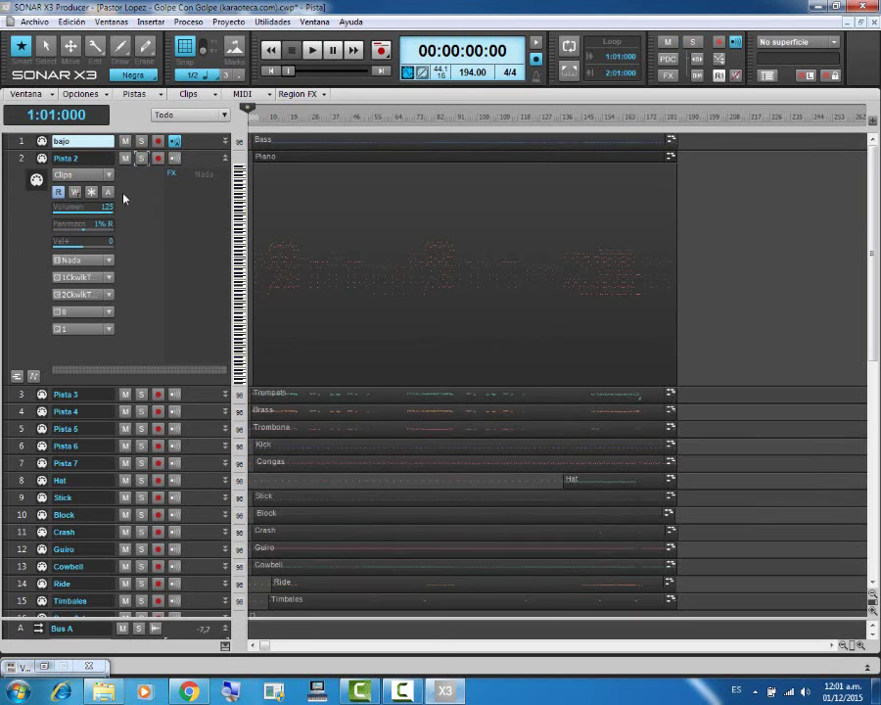
Step: Set the Pista 2 bank to 15488-Preset Normal 0, rename the track "piano" and collapse it
click(106, 312)
click(130, 340)
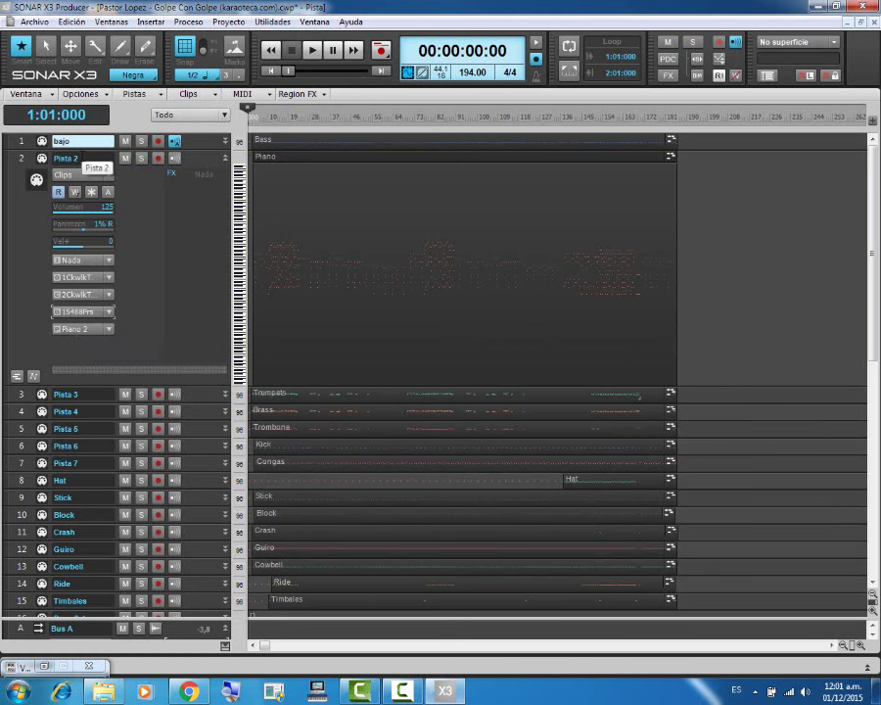
double_click(82, 158)
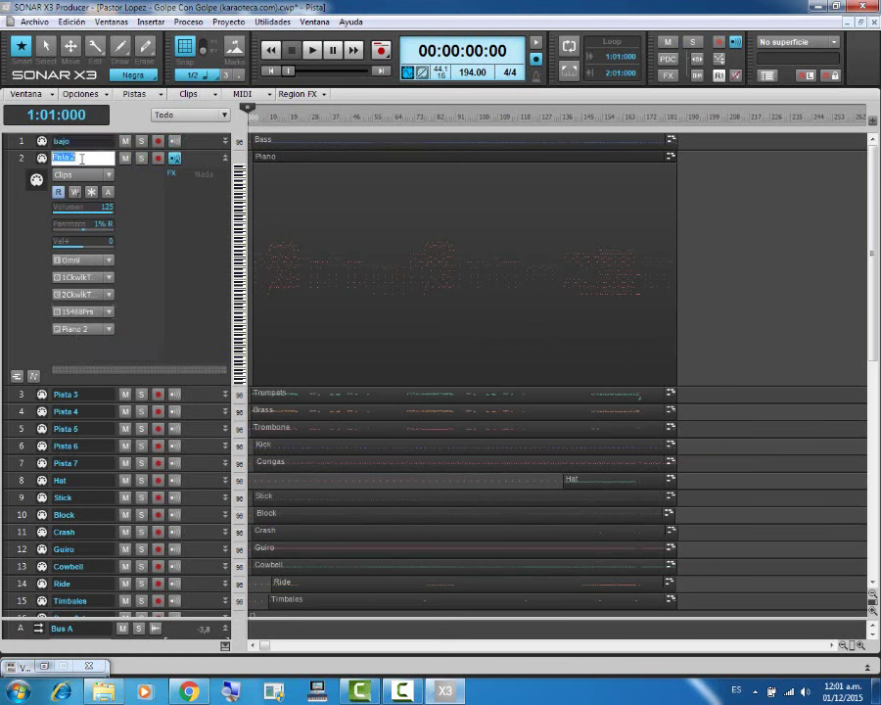
text(P)
key(Return)
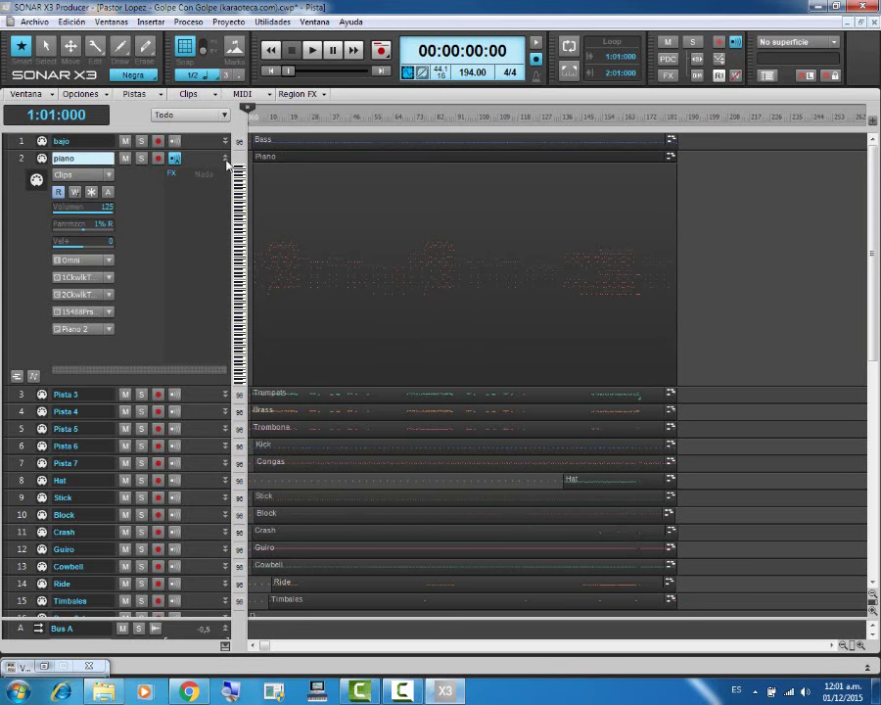
click(226, 161)
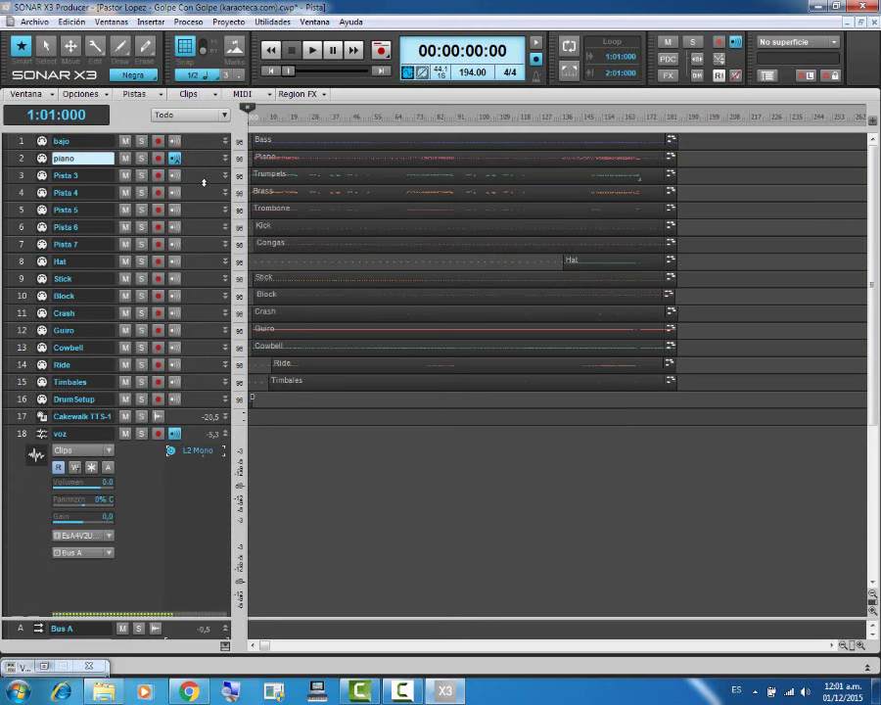
Step: Expand Pista 3 (the Trumpets track) and briefly play the song from the start
drag(204, 182, 162, 470)
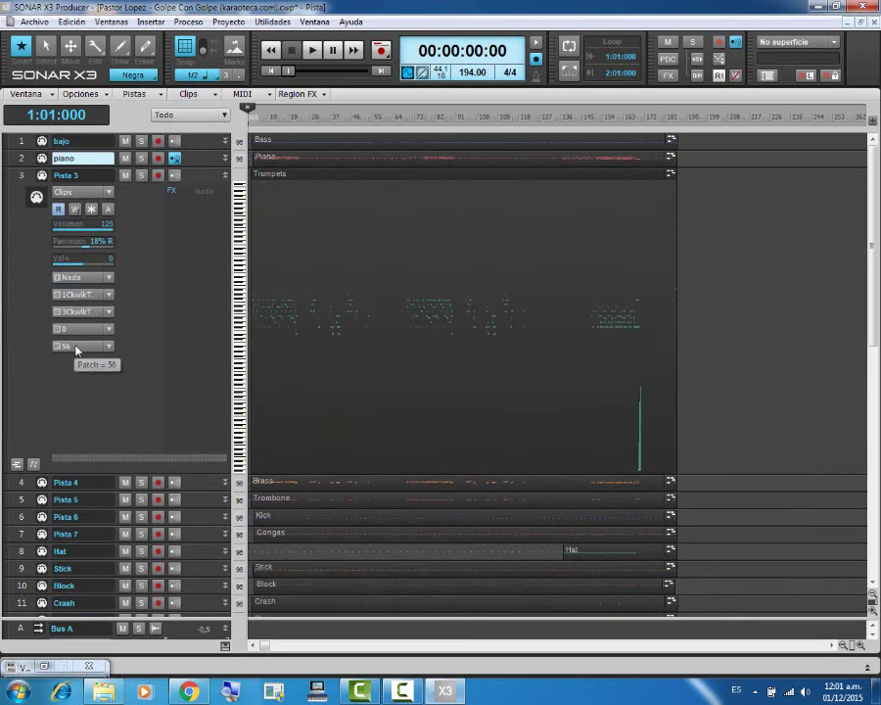
key(space)
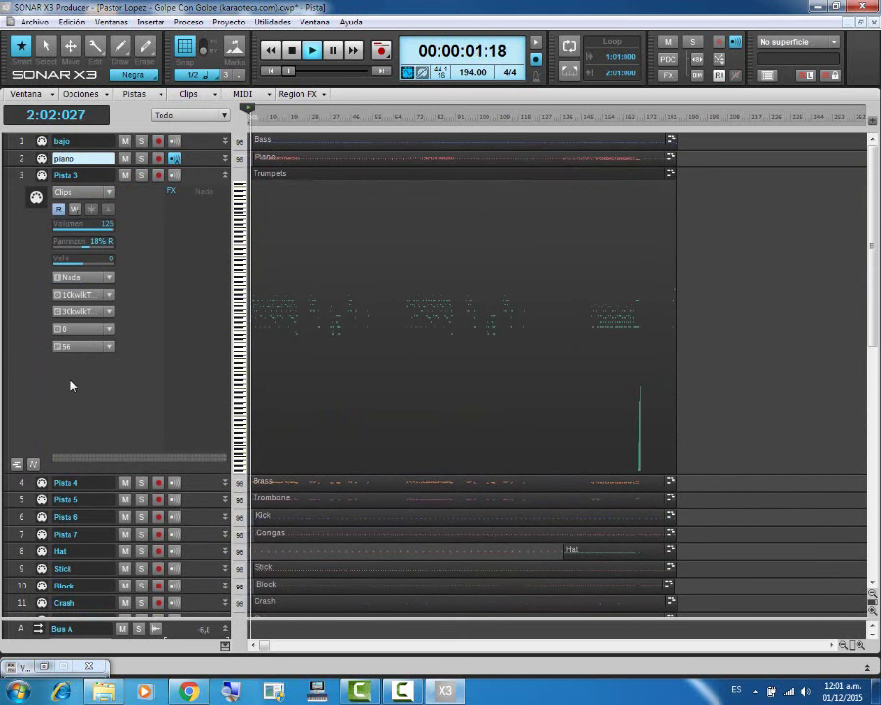
key(space)
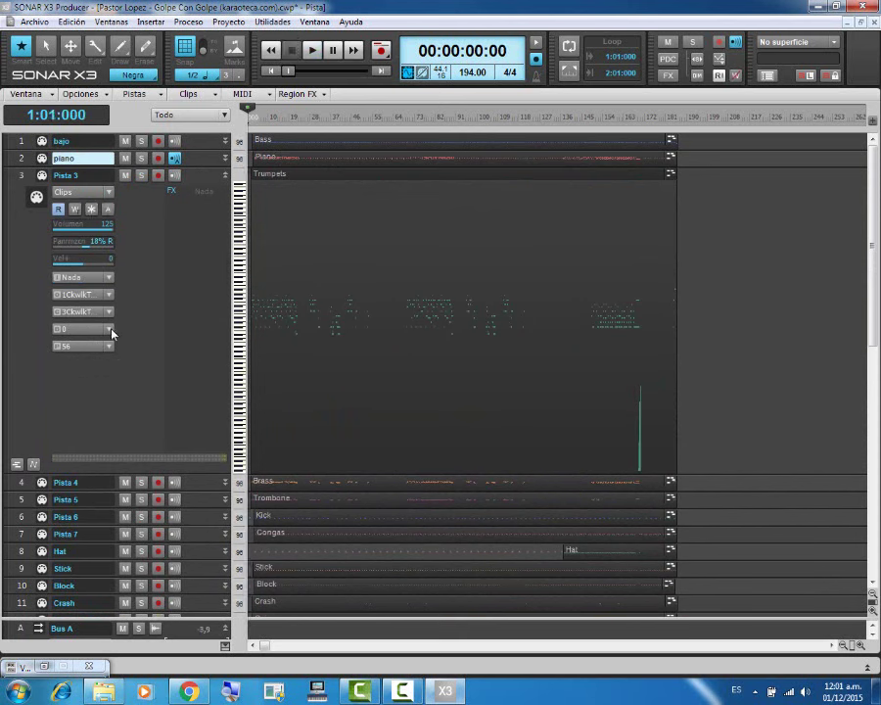
Step: Set the Pista 3 bank to 15488-Preset Normal 0, rename the track "trumpet" and collapse it
click(108, 329)
click(173, 359)
click(107, 331)
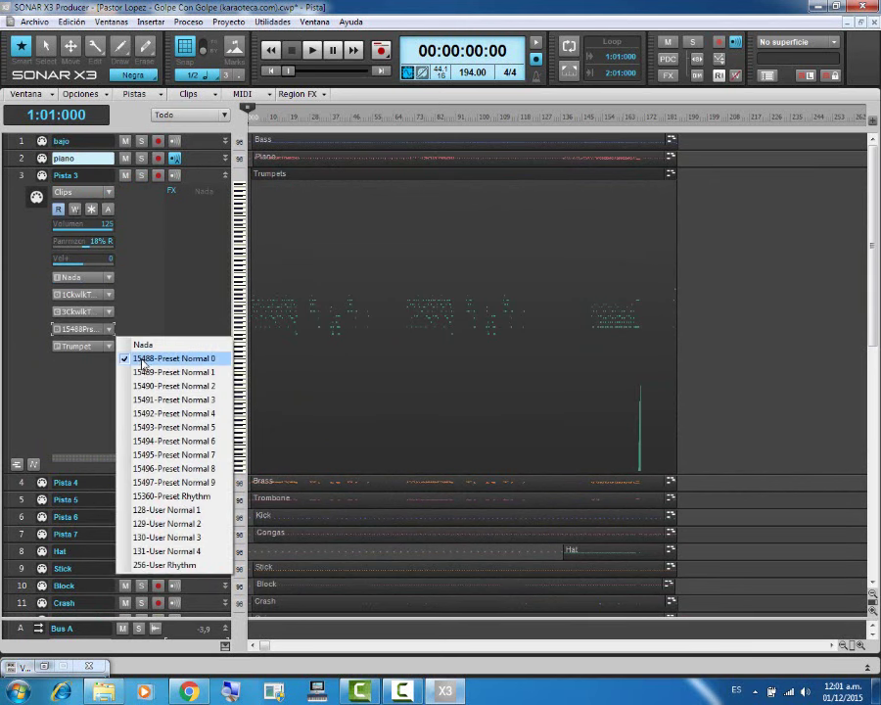
click(94, 355)
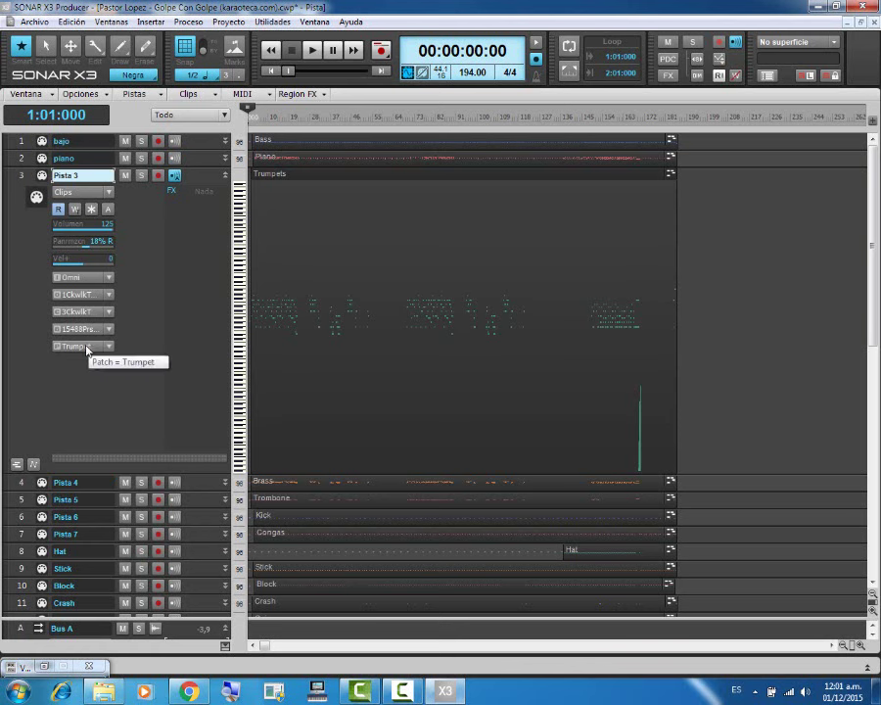
double_click(79, 175)
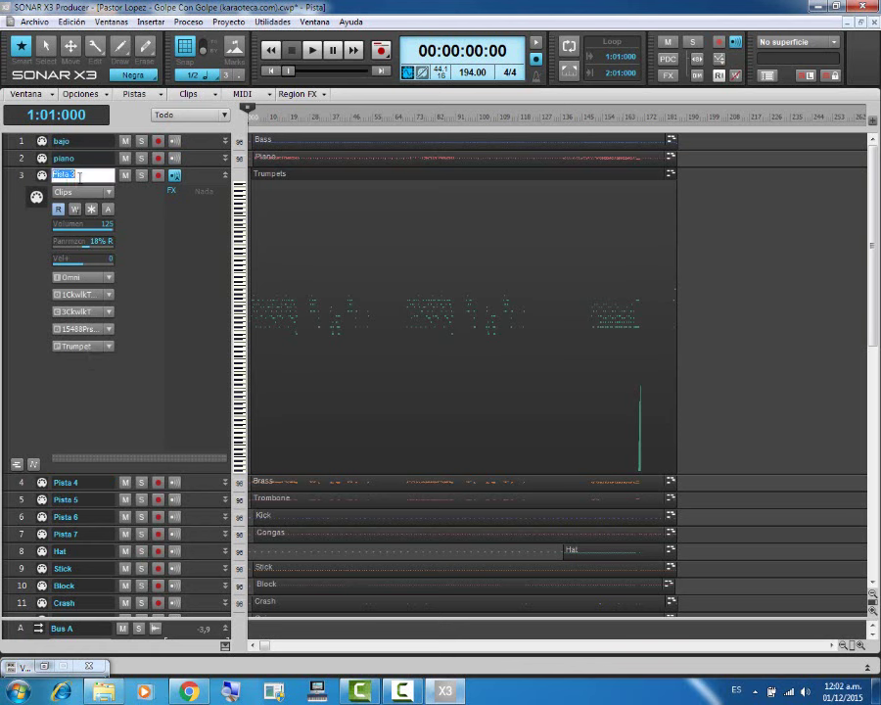
text(M)
key(Return)
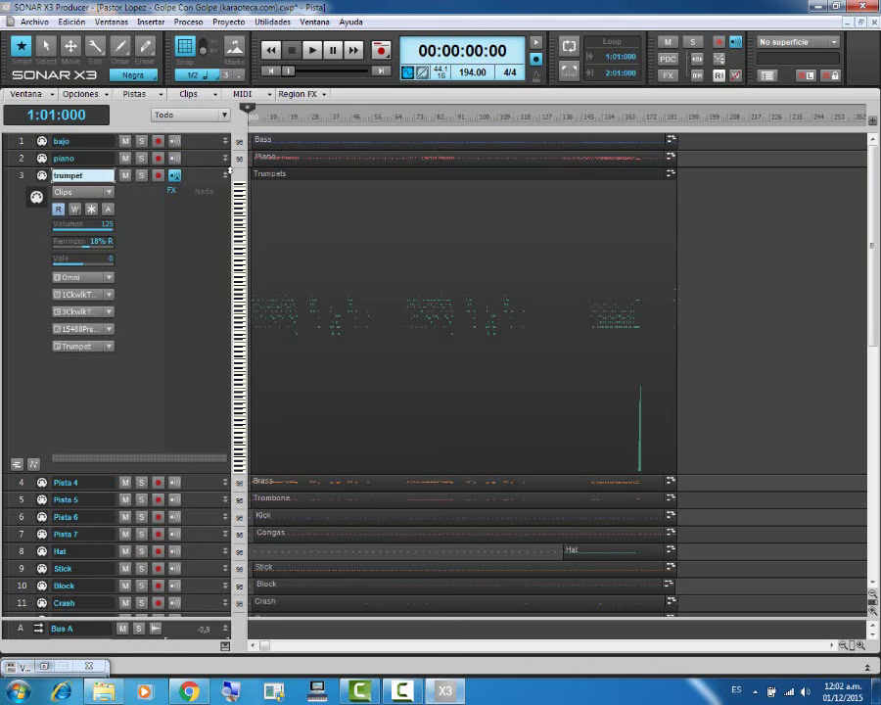
click(226, 178)
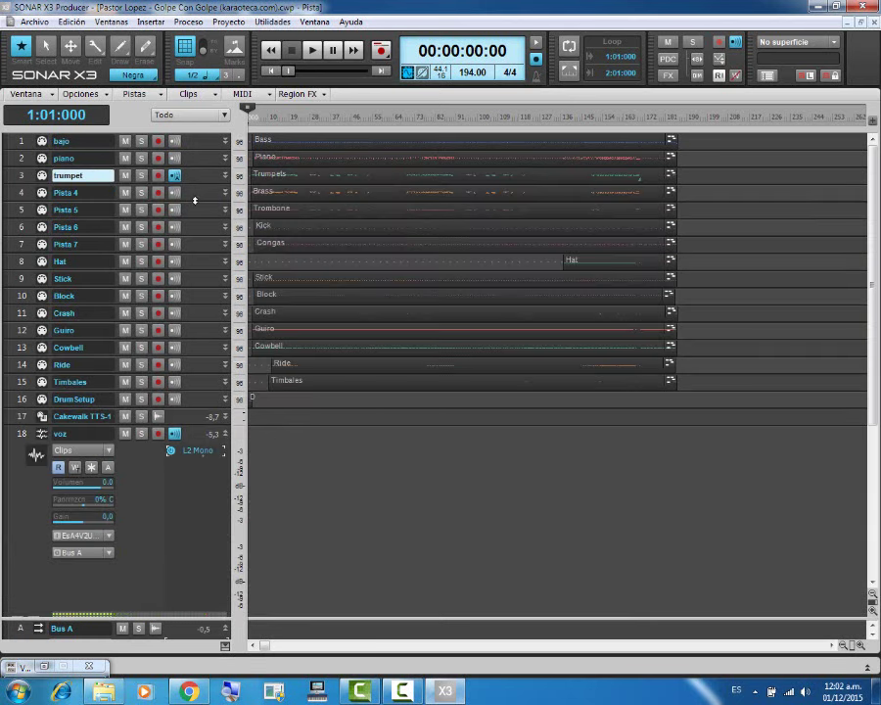
Step: Expand Pista 4 (the Brass track) and briefly play the song from the start to check its sound
drag(195, 201, 202, 444)
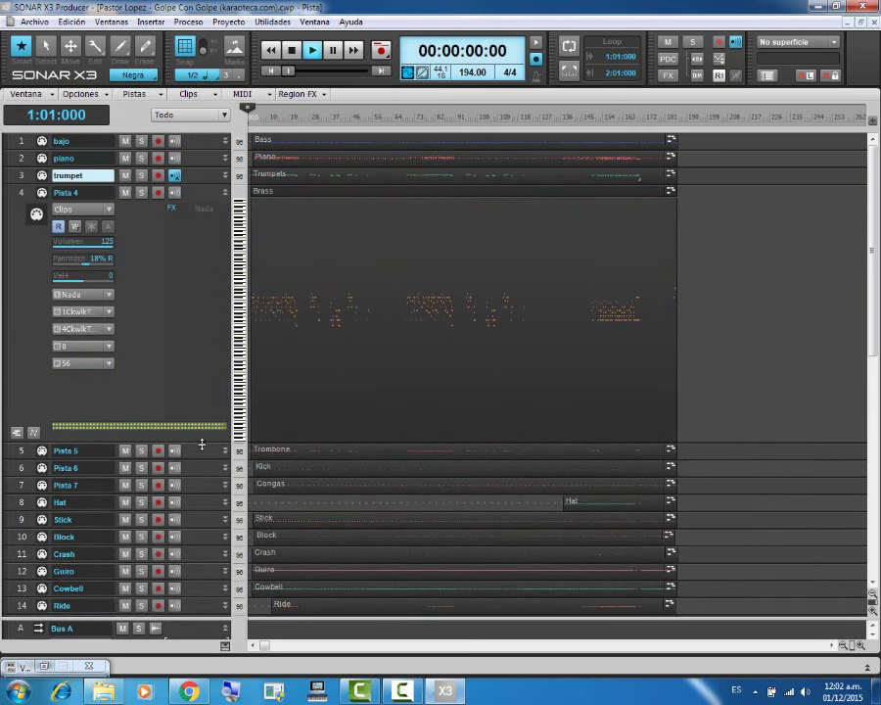
key(space)
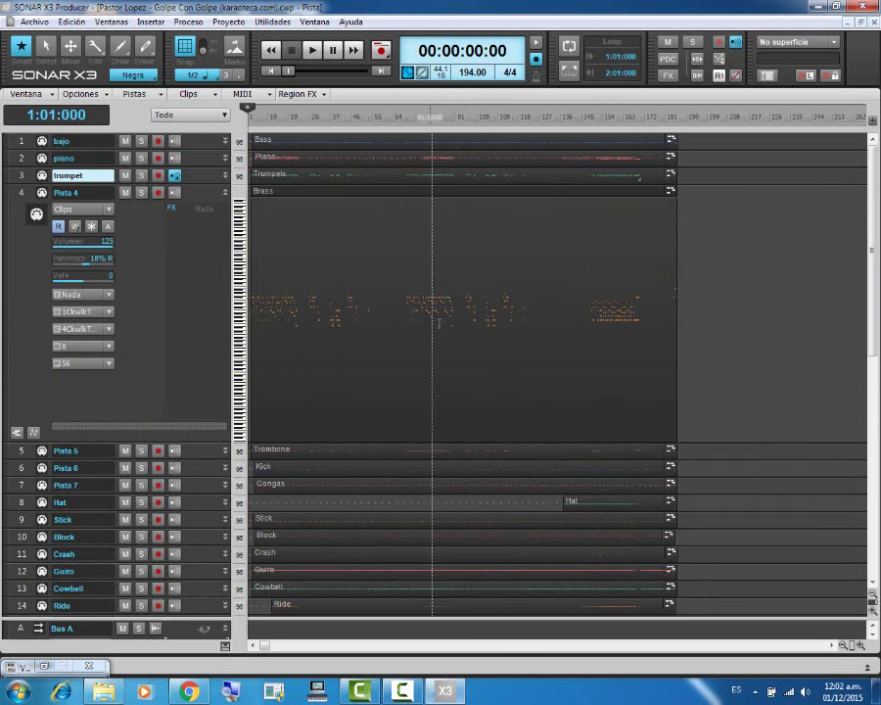
click(143, 199)
key(space)
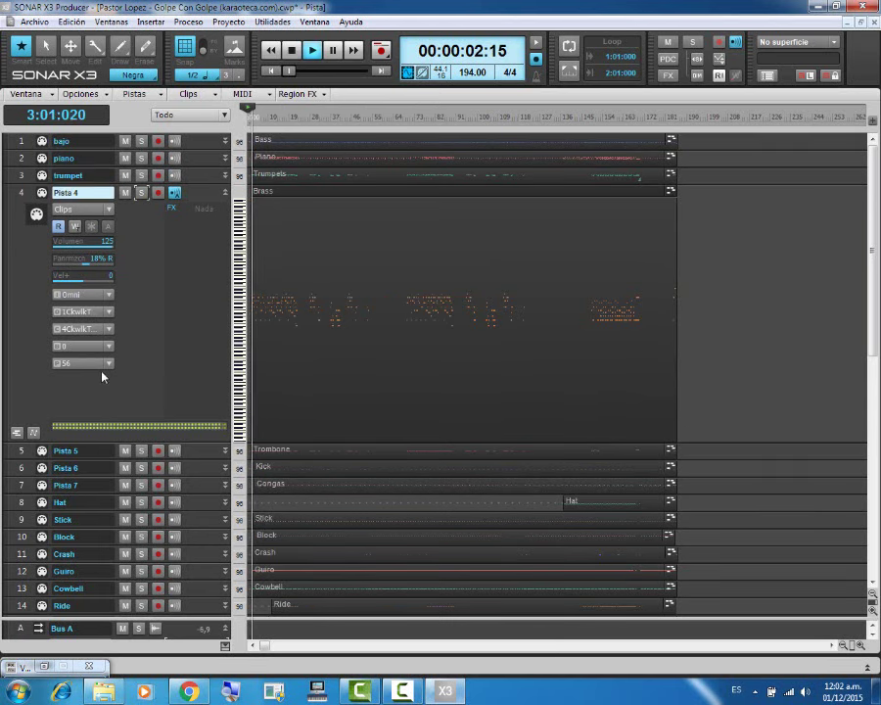
key(space)
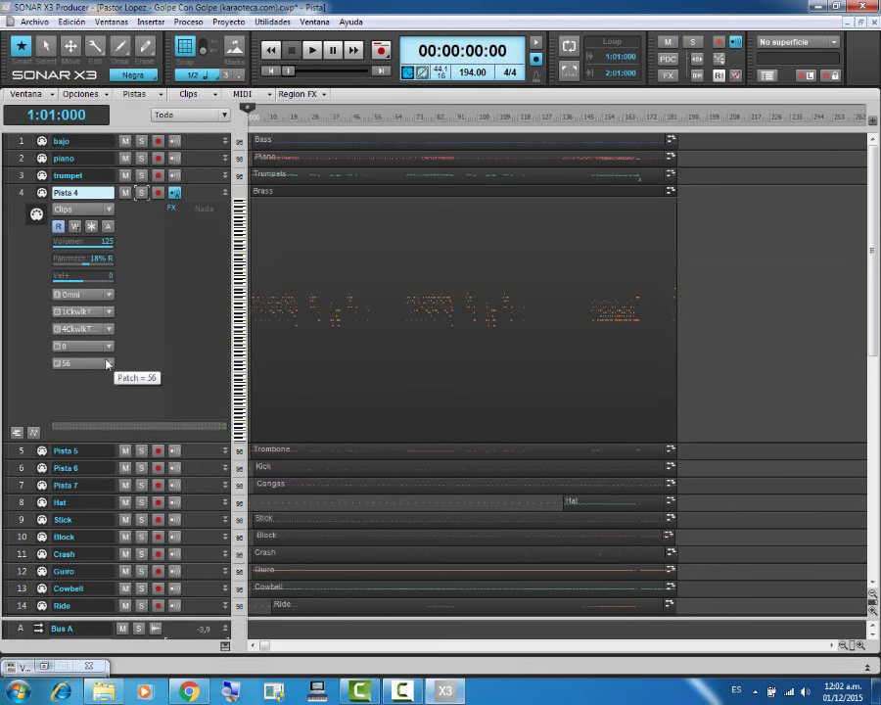
Step: Set the Pista 4 bank to 15488-Preset Normal 0, rename the track "2trom" and collapse it
click(110, 347)
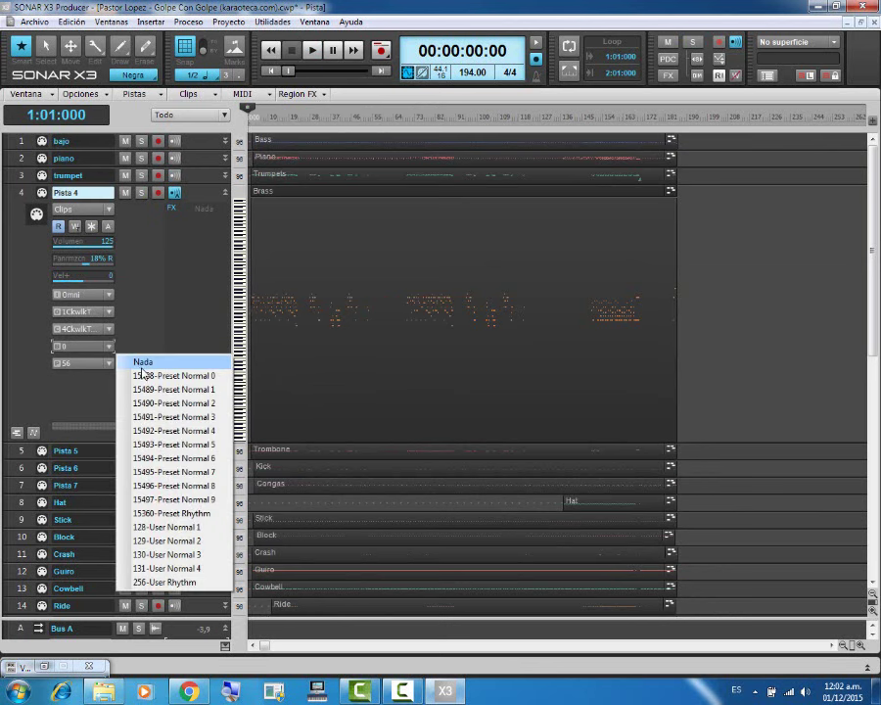
click(147, 376)
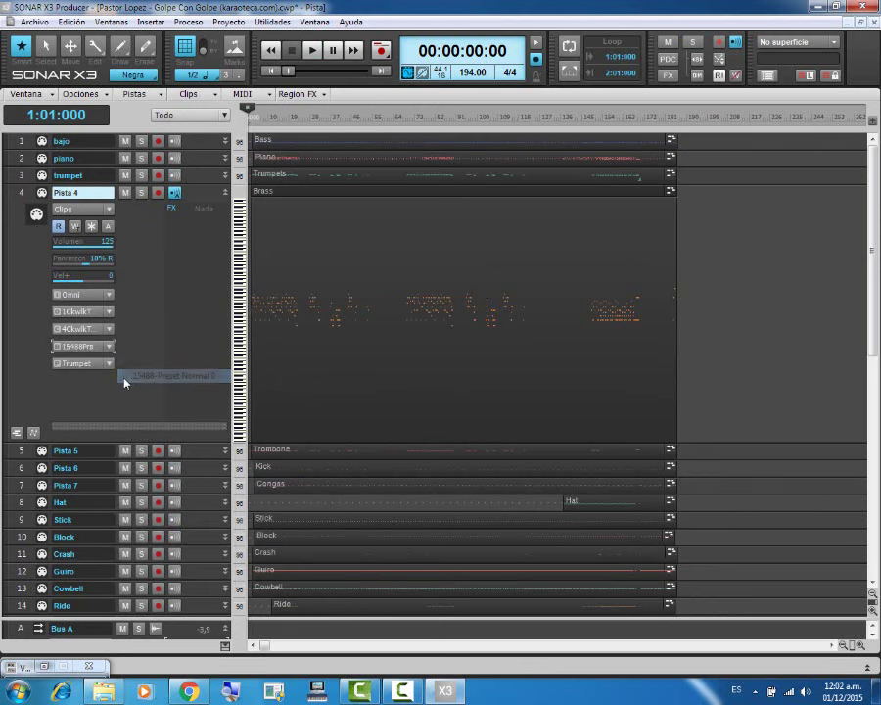
double_click(84, 193)
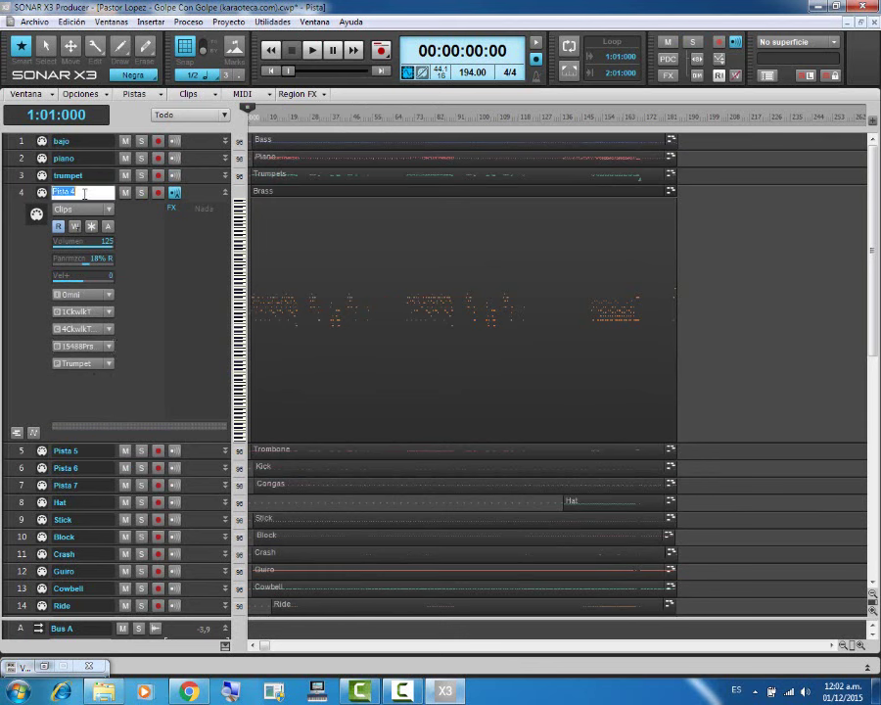
text(2trom)
key(Return)
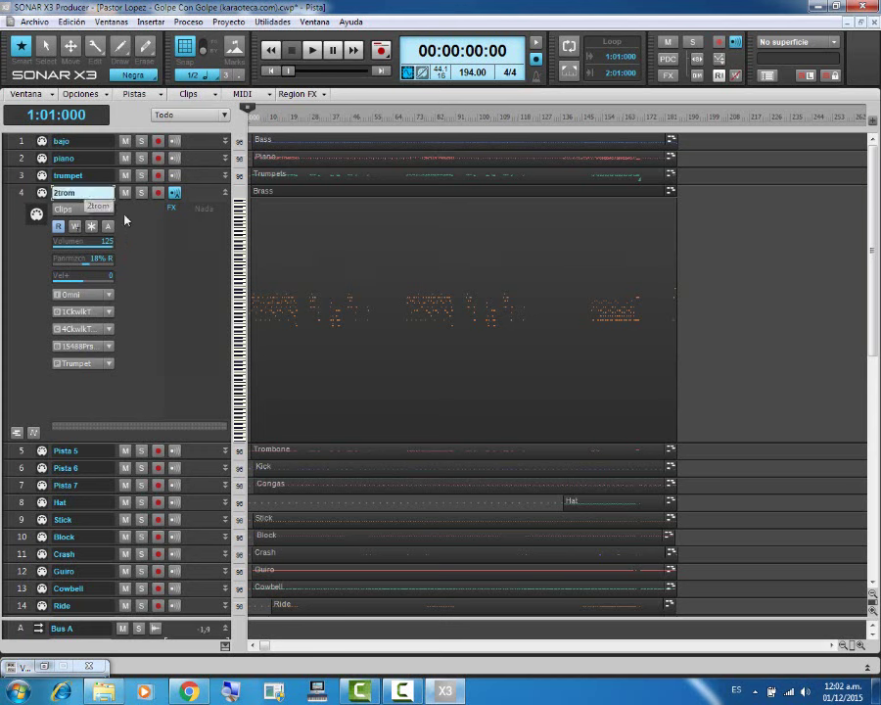
click(226, 200)
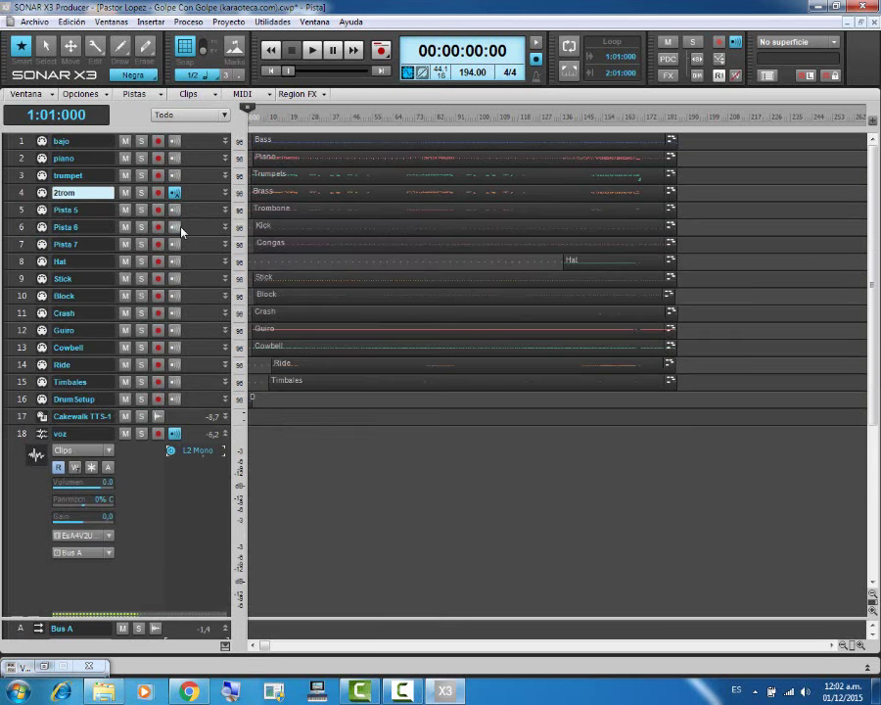
Step: Expand Pista 5 (the Trombone track) and briefly play the song from the start
drag(196, 218, 196, 480)
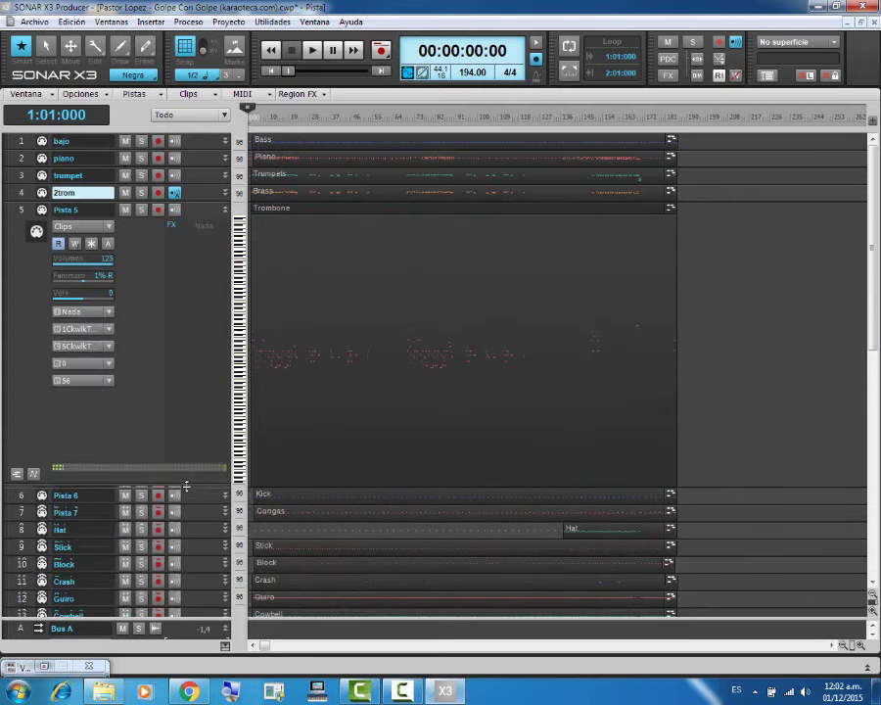
key(space)
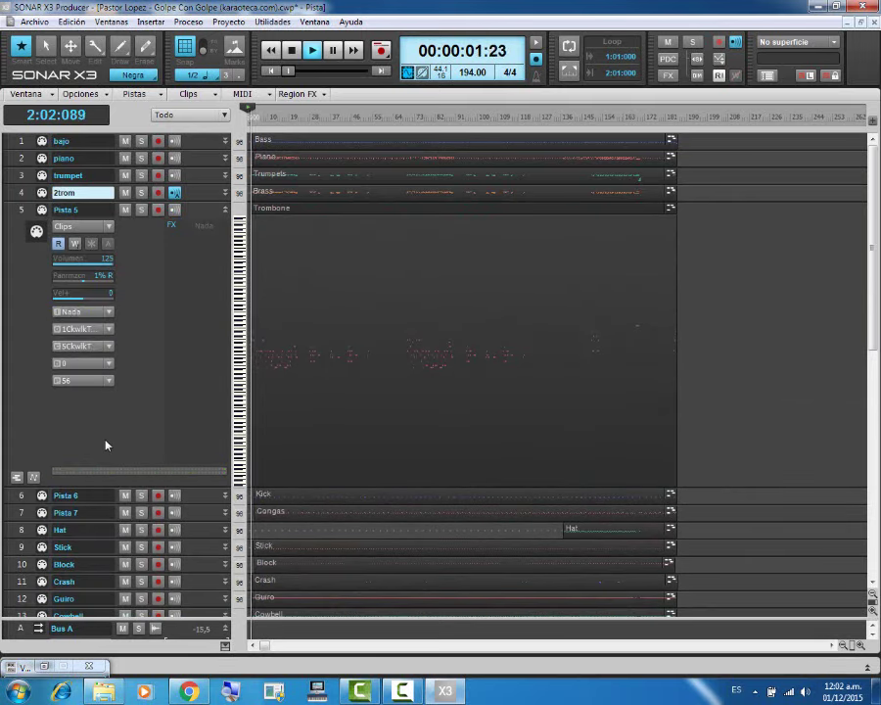
key(space)
Step: Set the Pista 5 bank to 15488-Preset Normal 0, rename the track "3tromp" and collapse it
click(107, 363)
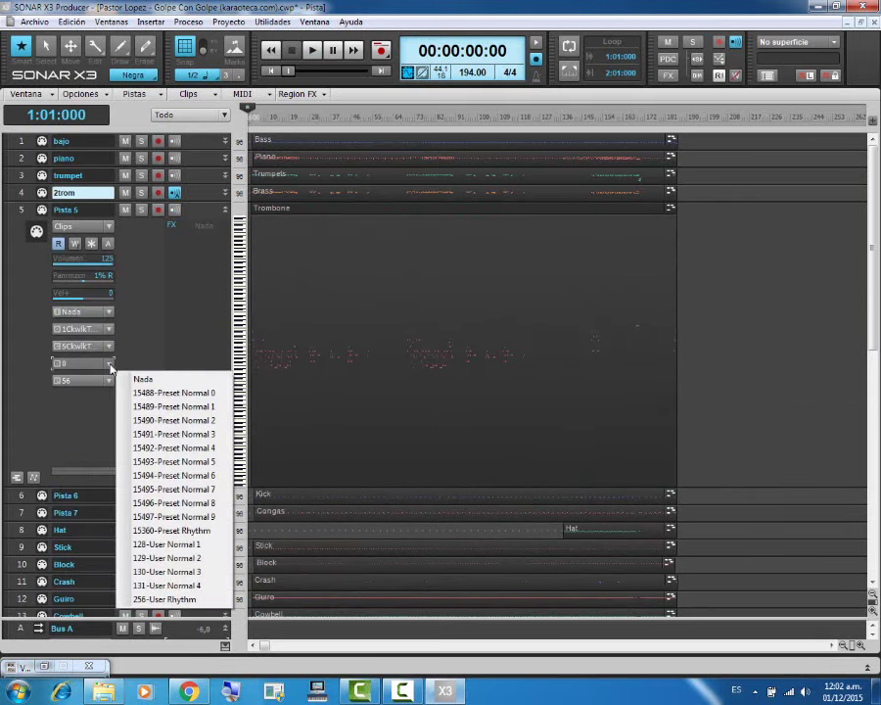
click(142, 392)
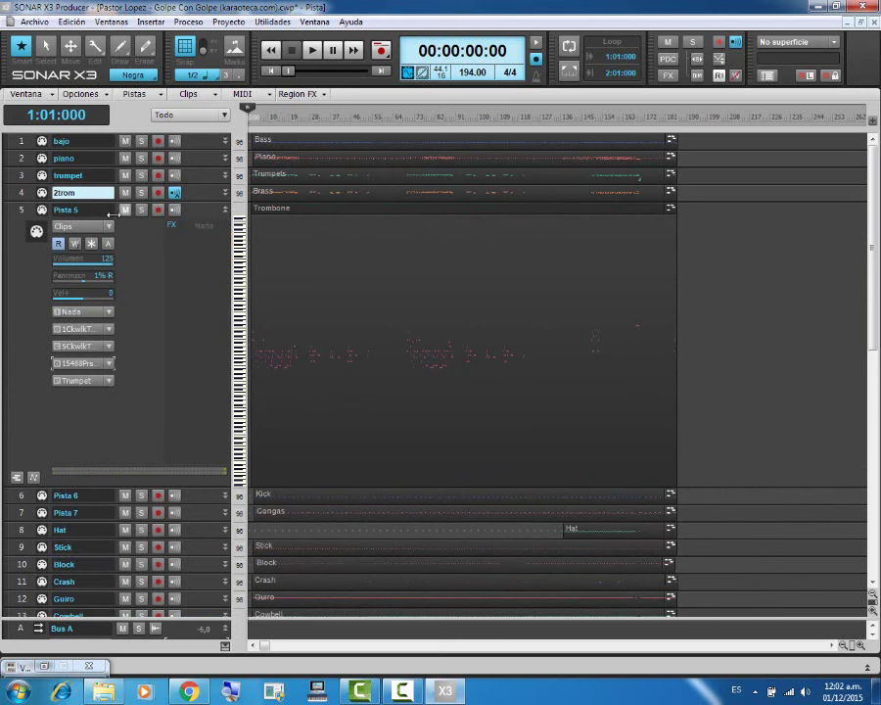
double_click(78, 210)
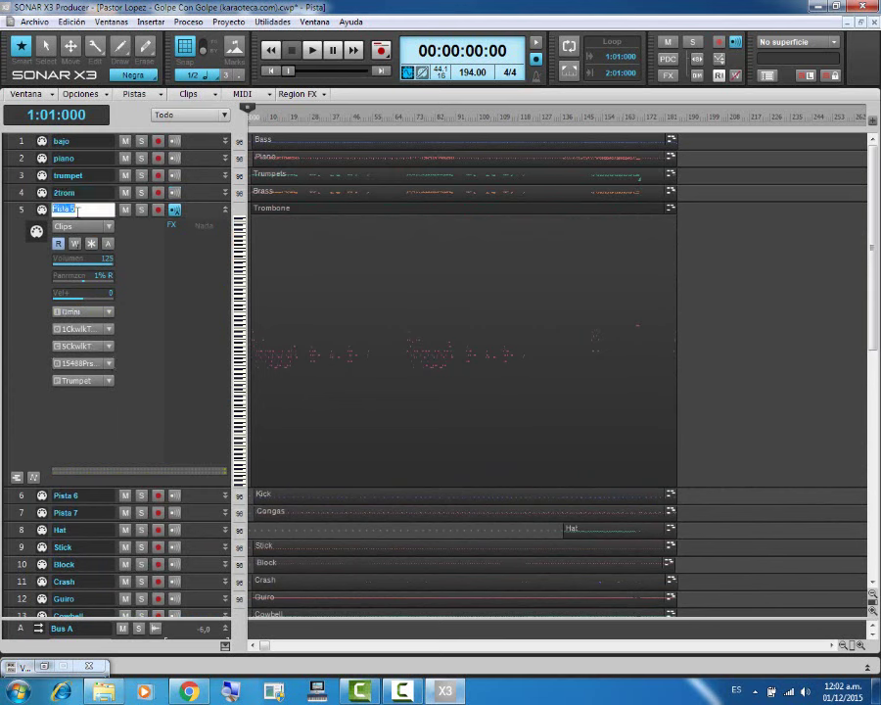
text(3tromp)
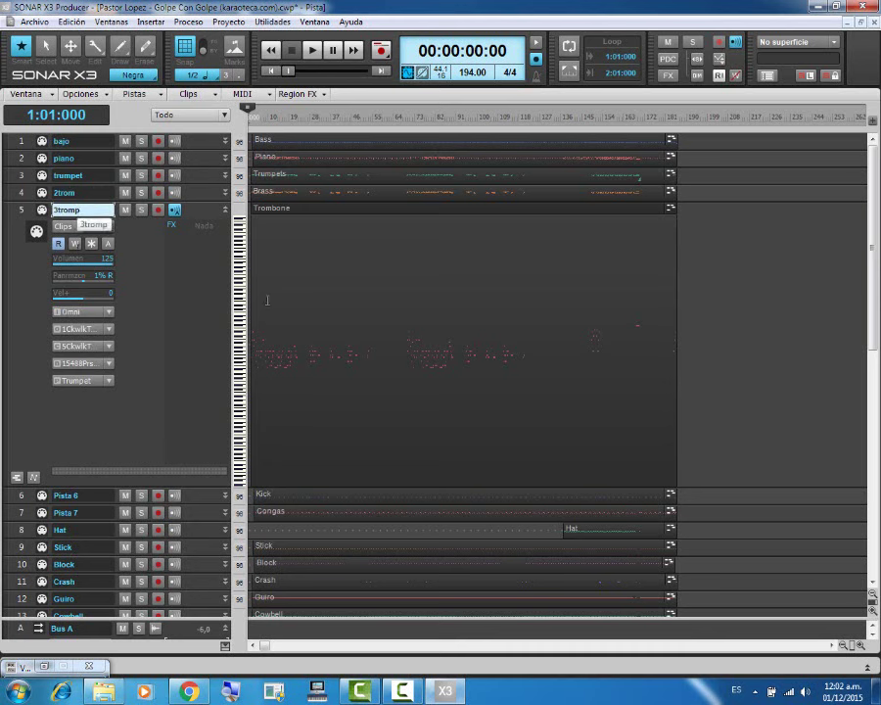
click(225, 212)
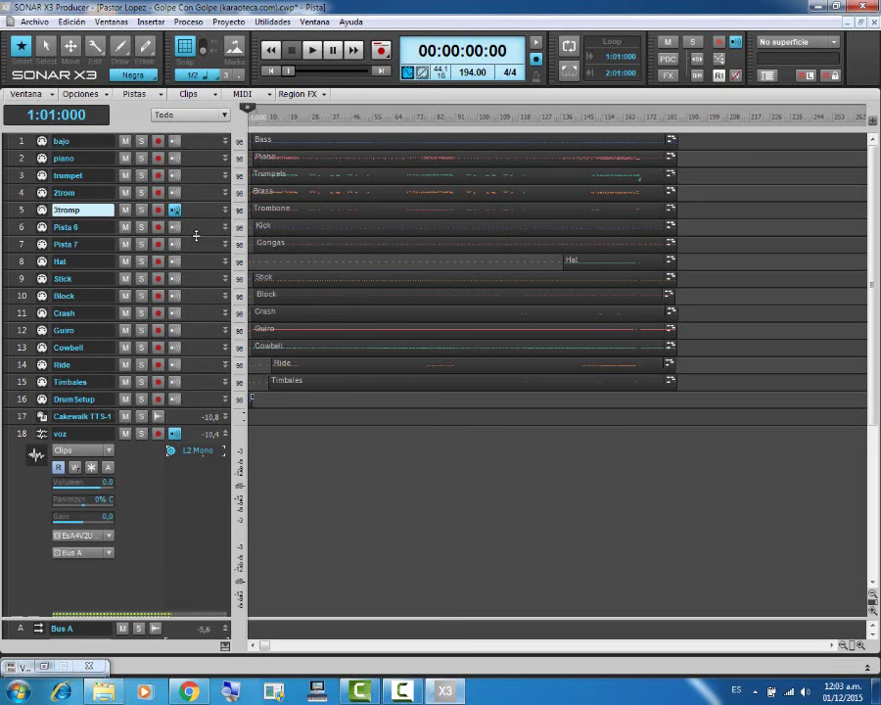
Step: Expand Pista 6 (the Kick track), check its output and keep channel 10: Cakewalk TTS-1, and collapse the track
drag(206, 252, 196, 515)
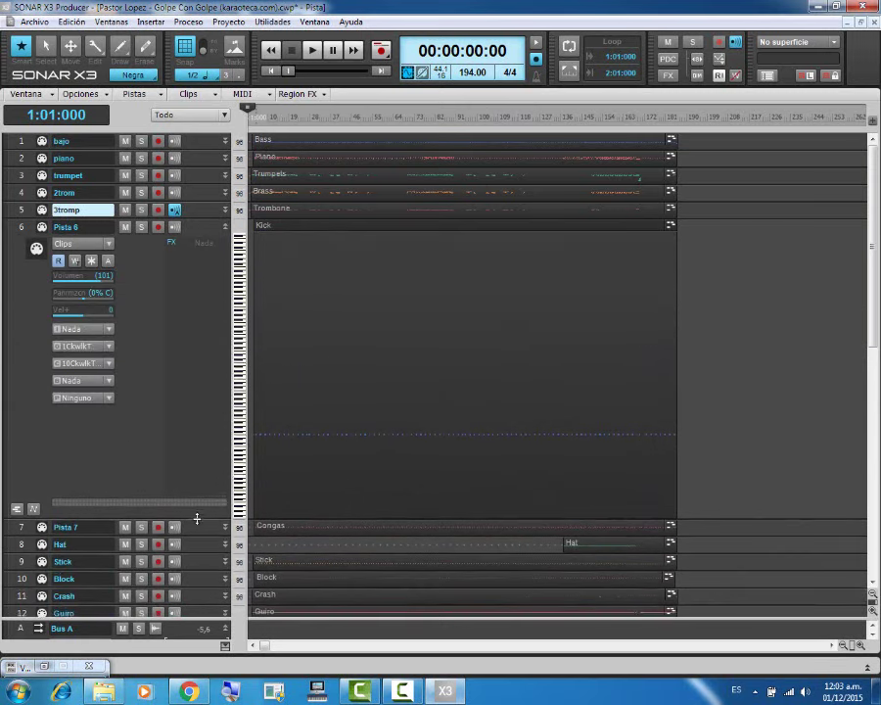
click(108, 346)
click(33, 350)
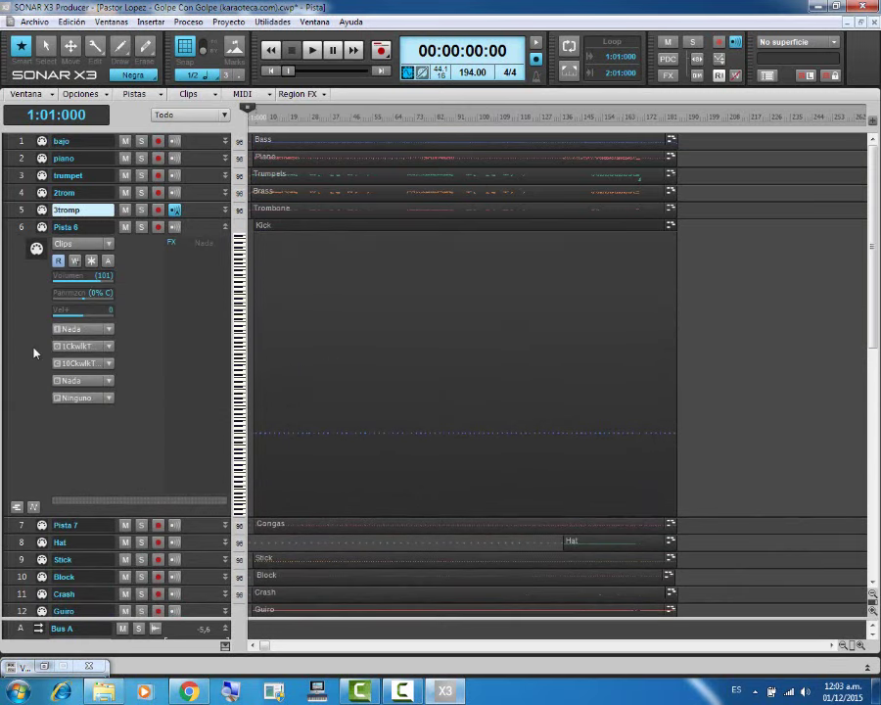
click(113, 364)
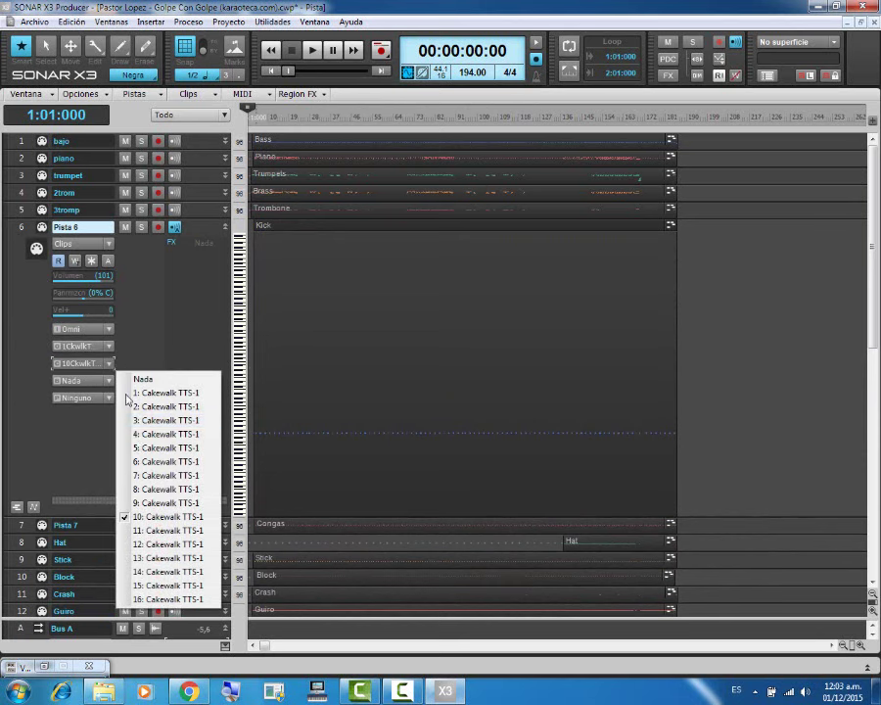
click(134, 513)
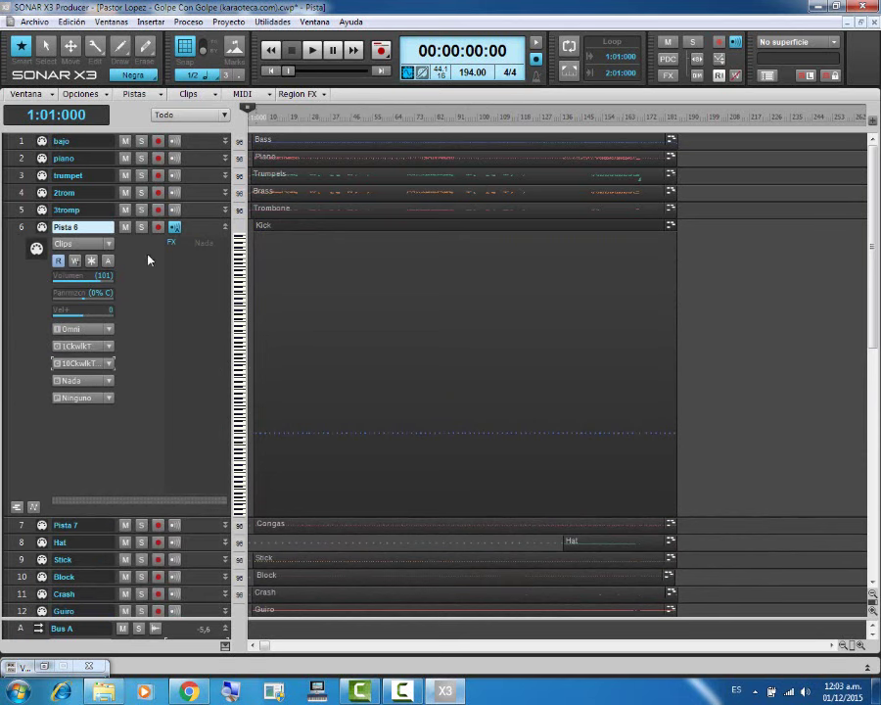
click(226, 228)
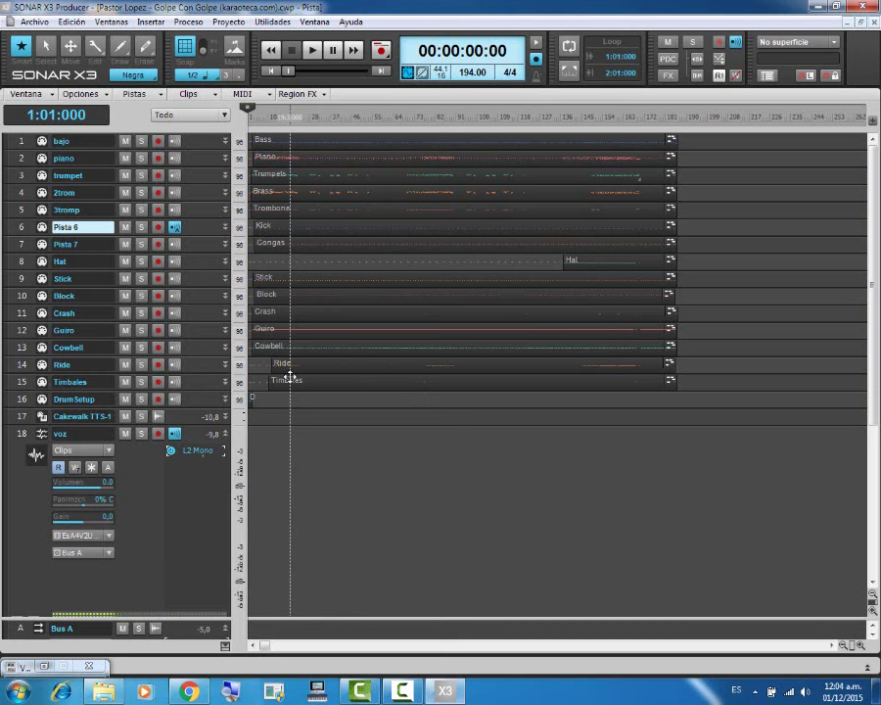
Step: Save the project to the desktop in Formato MIDI 1 as golpecongolpe.mid, replacing the existing file
click(33, 22)
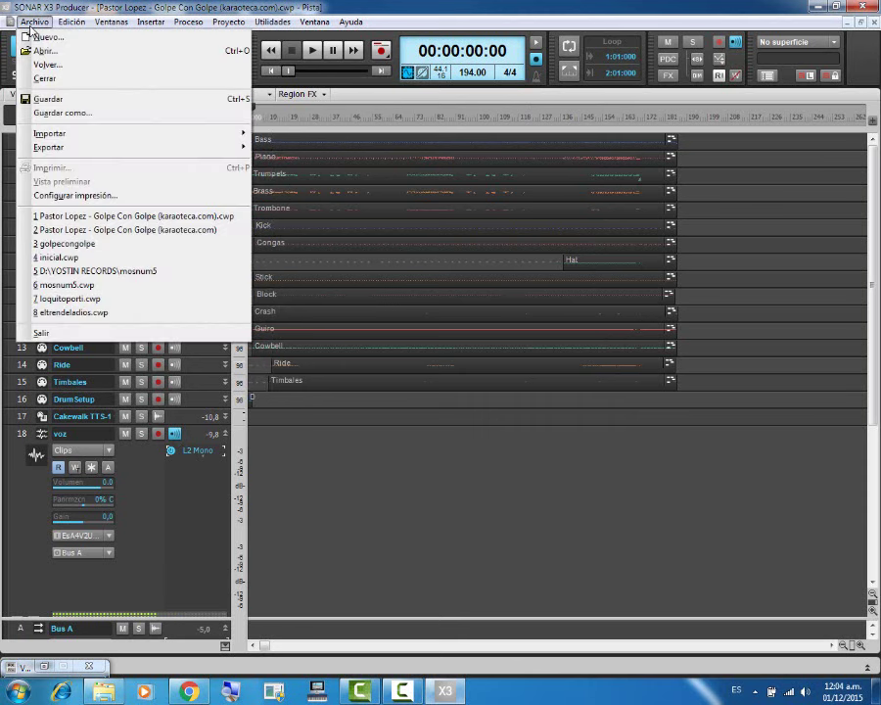
click(94, 113)
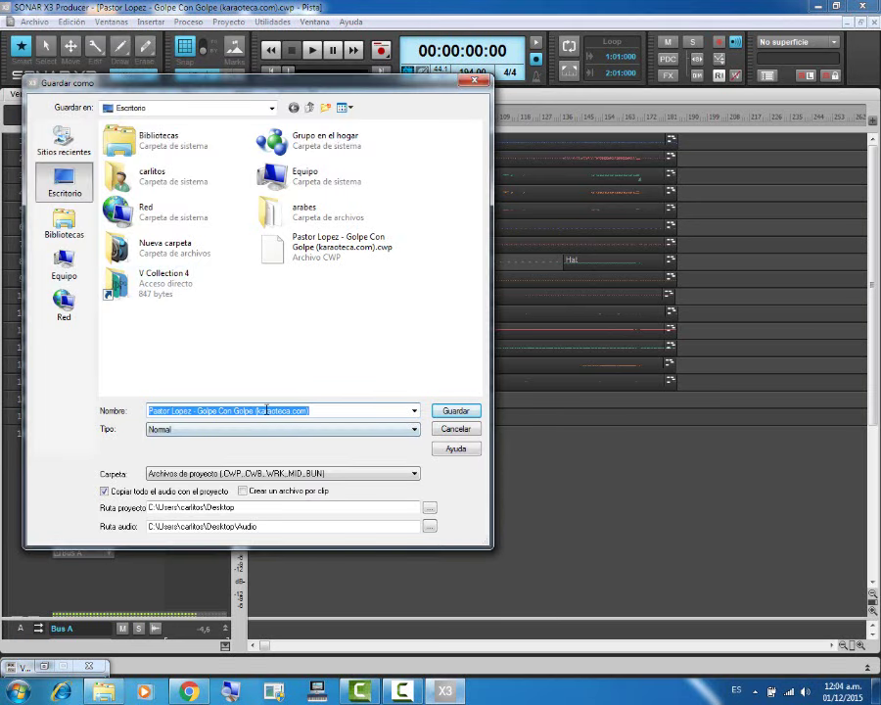
click(415, 429)
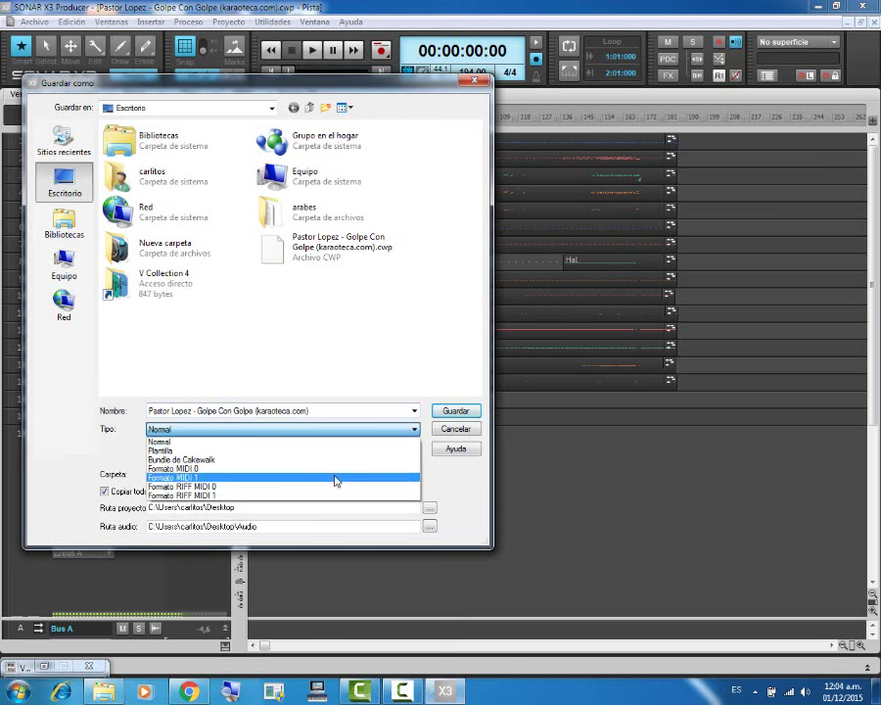
click(336, 479)
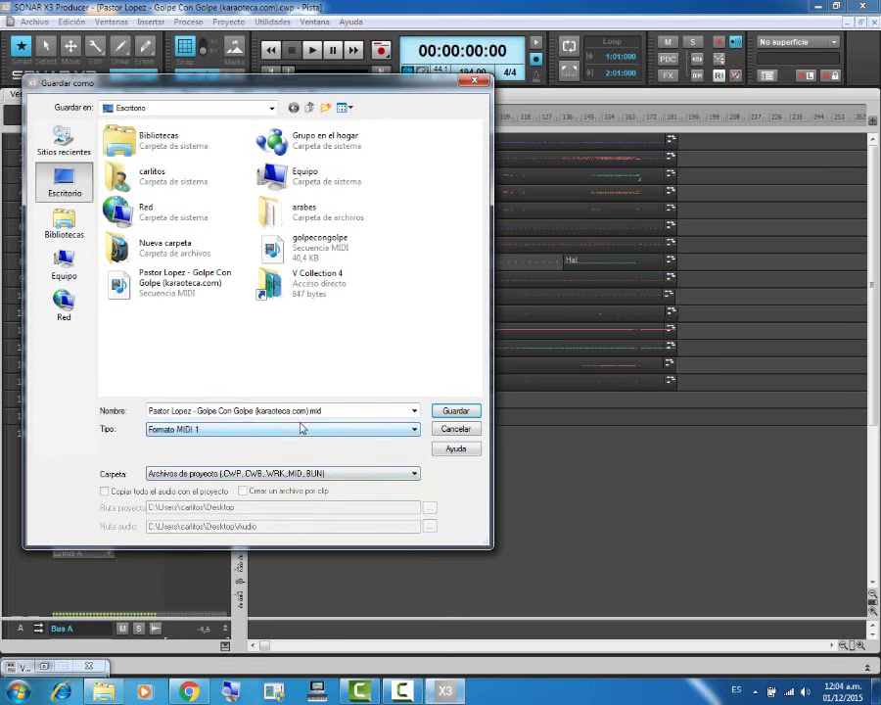
click(214, 415)
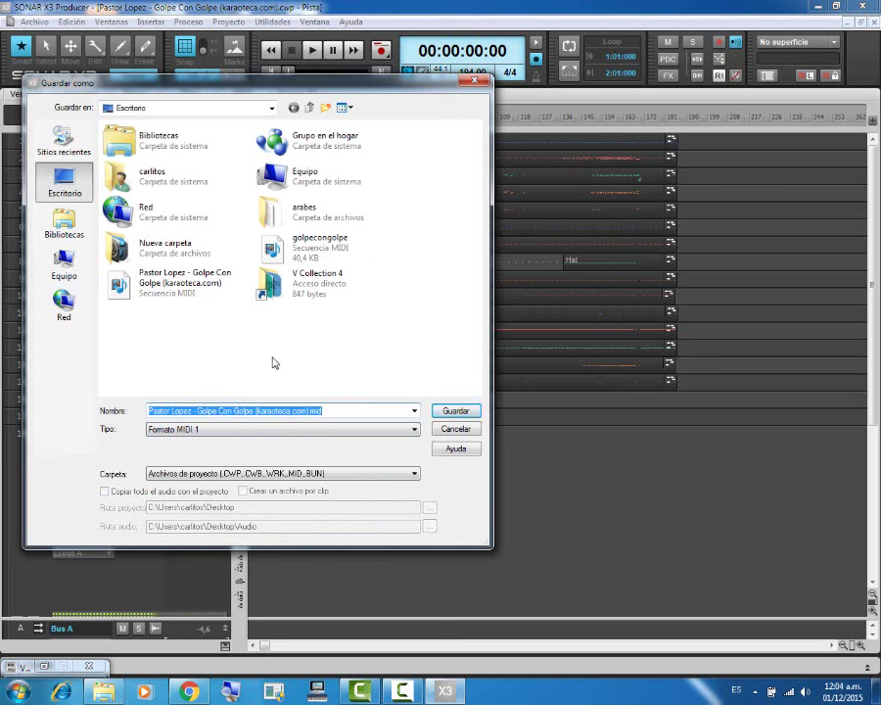
text(golpecongolpe)
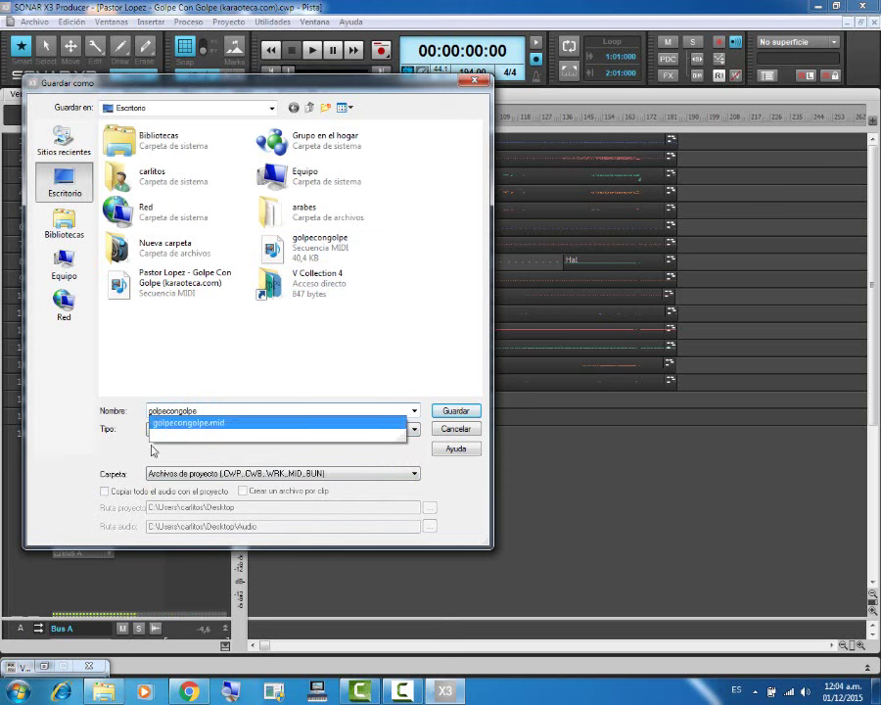
click(199, 423)
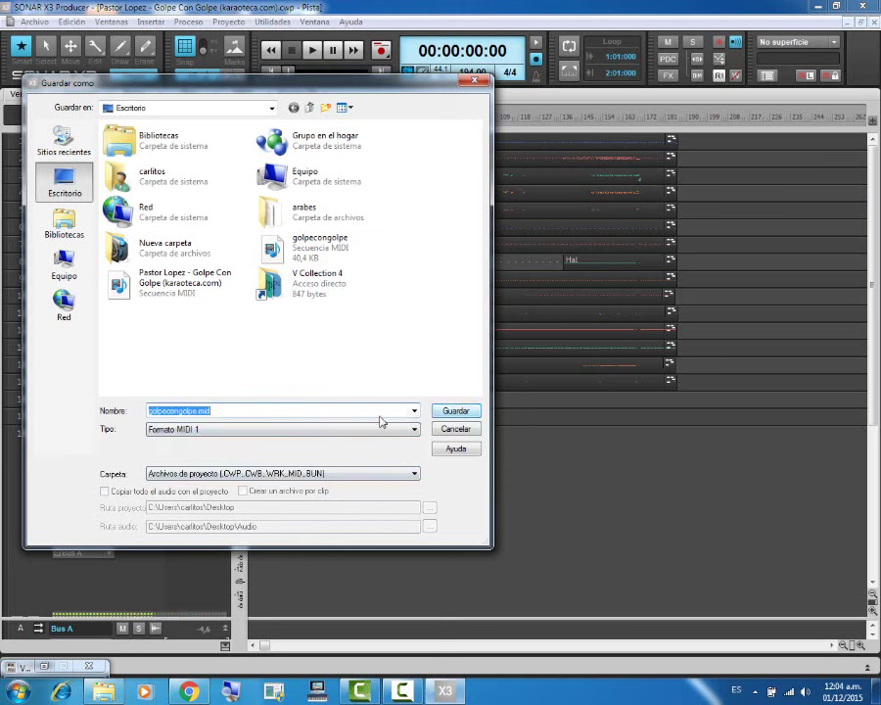
click(456, 410)
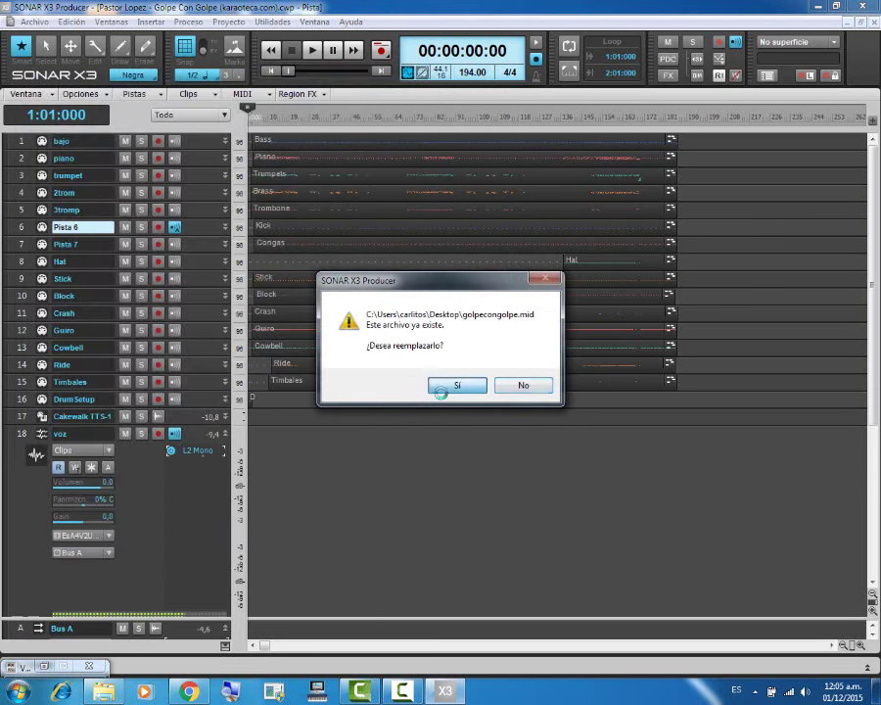
click(451, 386)
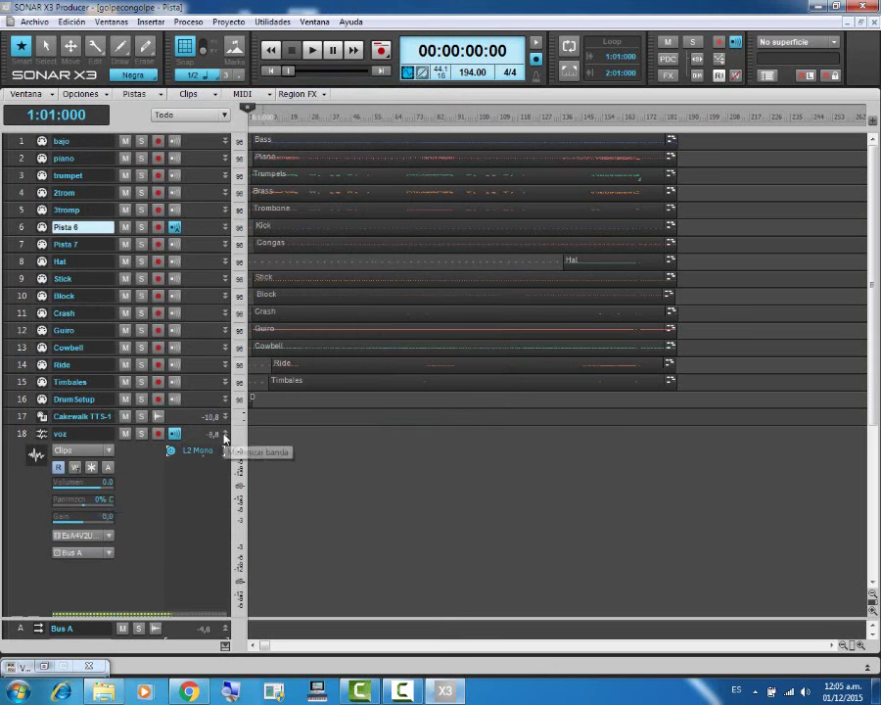
Step: Collapse the voz track, insert Reason as a ReWire device and dismiss its MIDI input notice
double_click(172, 473)
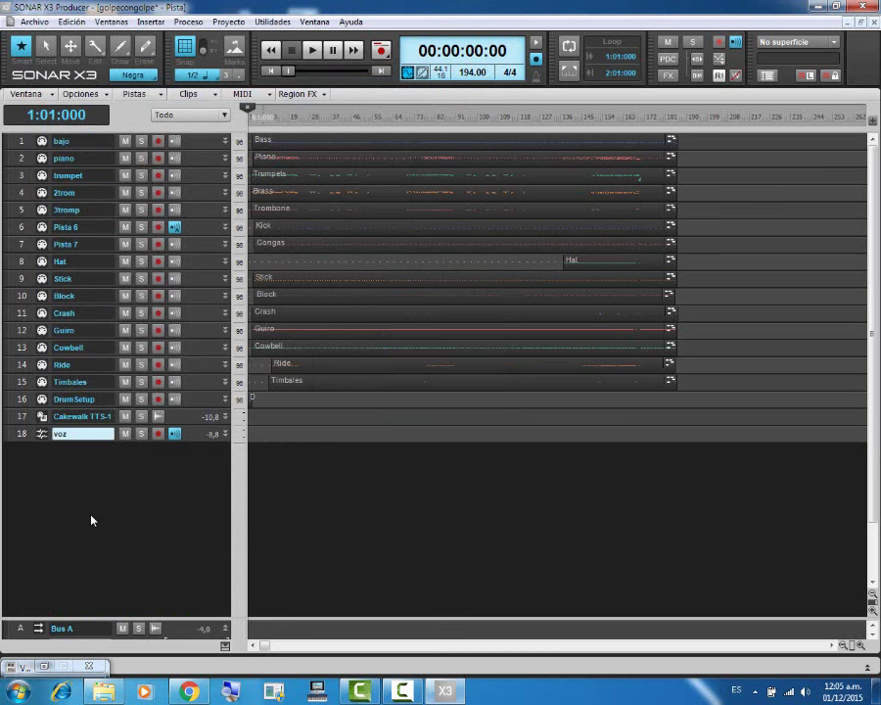
click(151, 22)
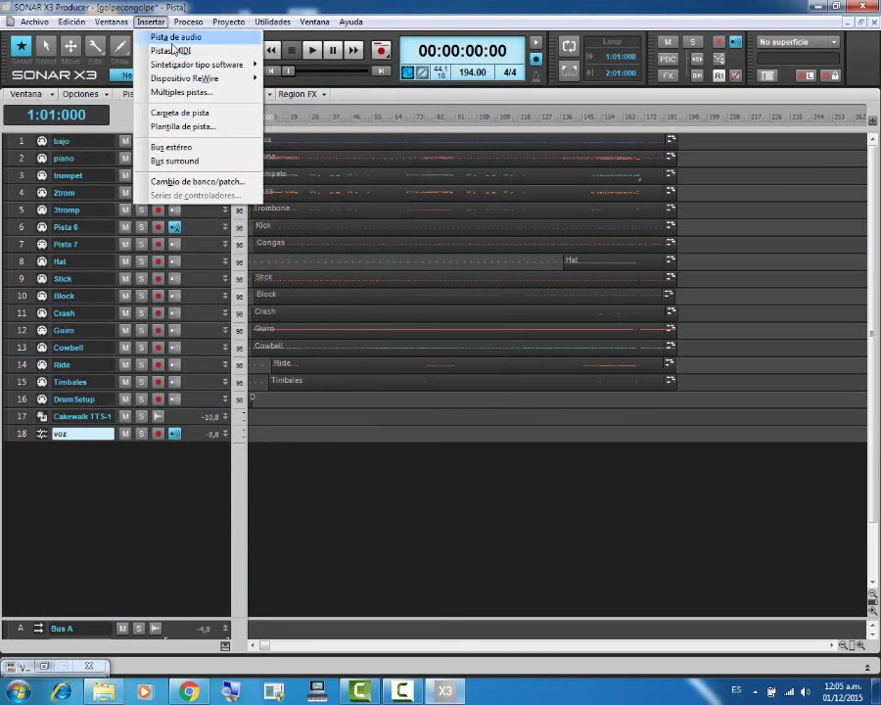
mouse_move(186, 70)
mouse_move(301, 87)
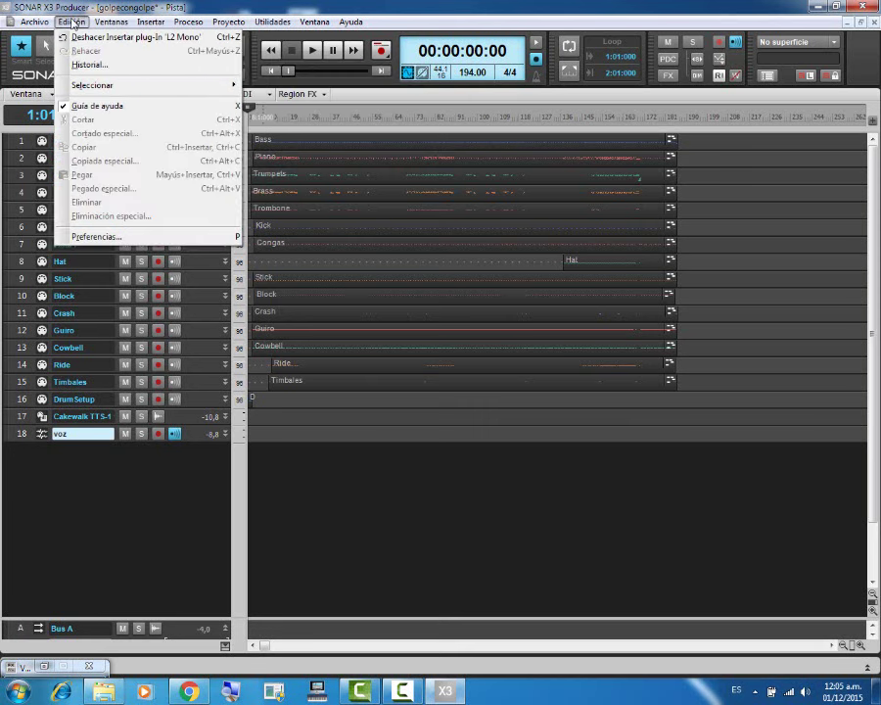
mouse_move(61, 27)
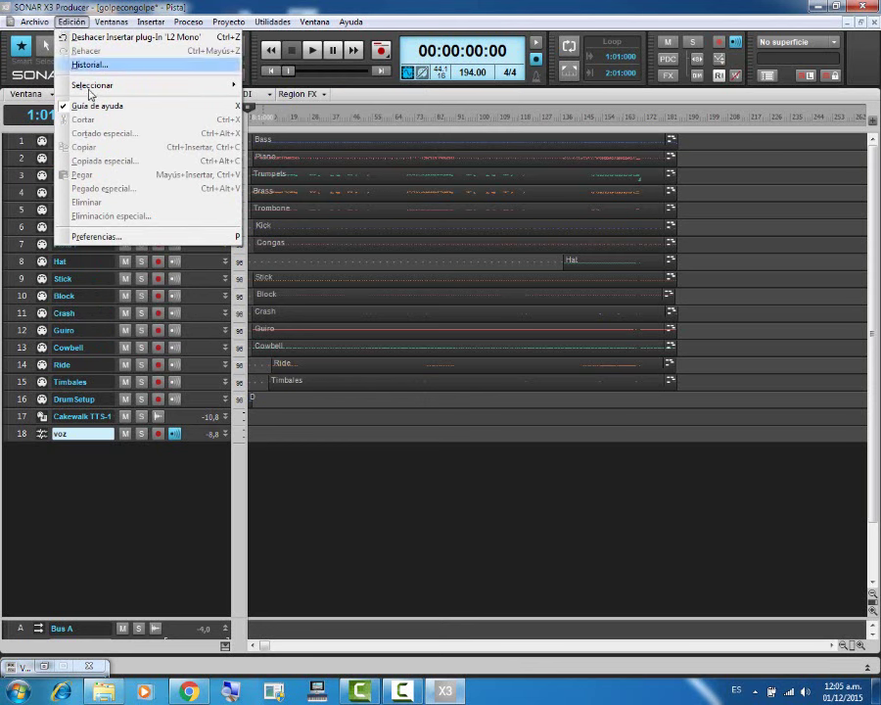
mouse_move(98, 29)
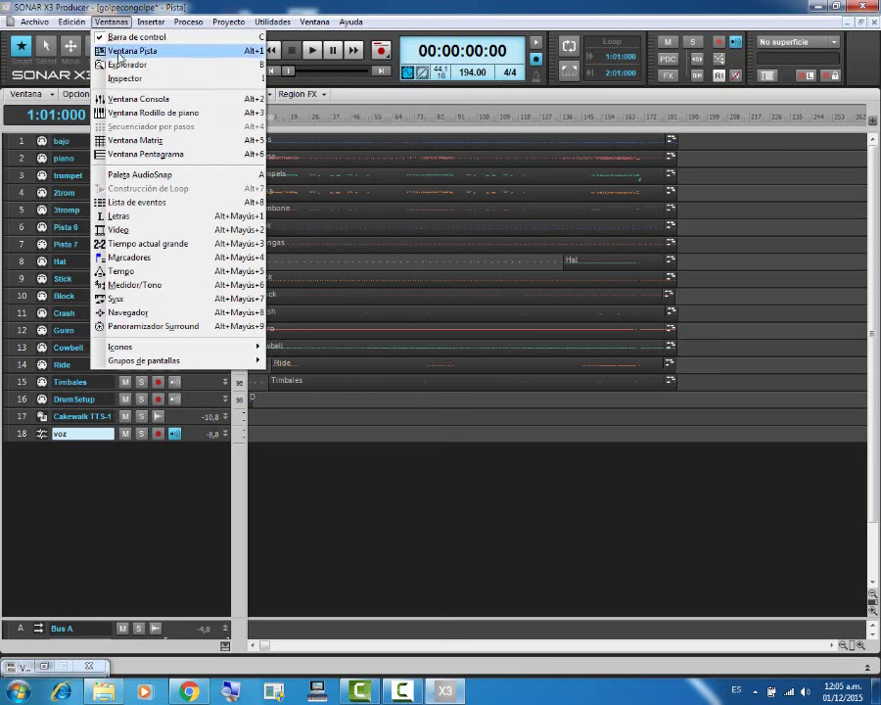
mouse_move(155, 25)
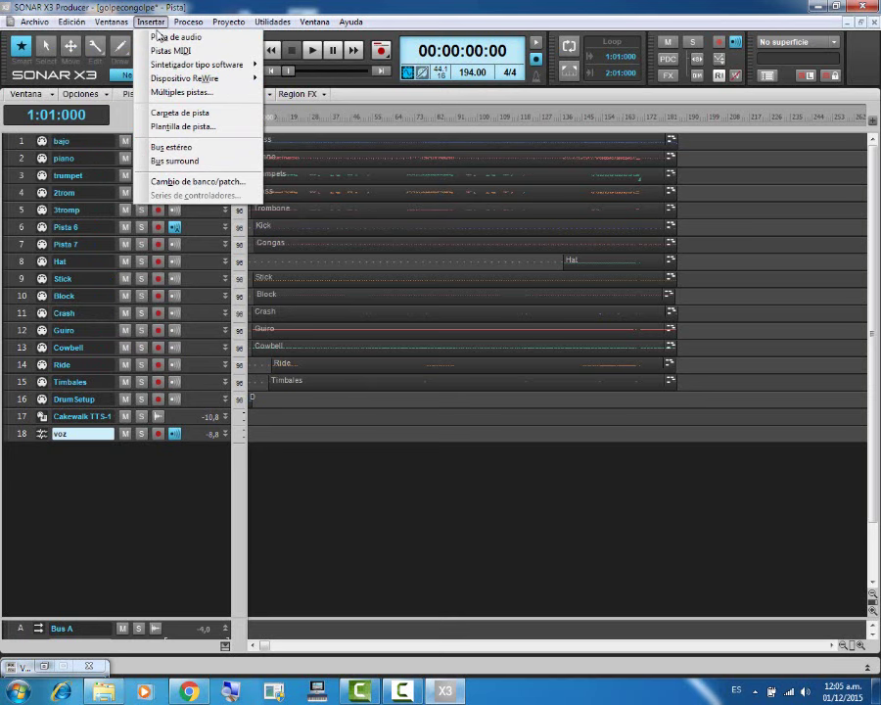
mouse_move(243, 84)
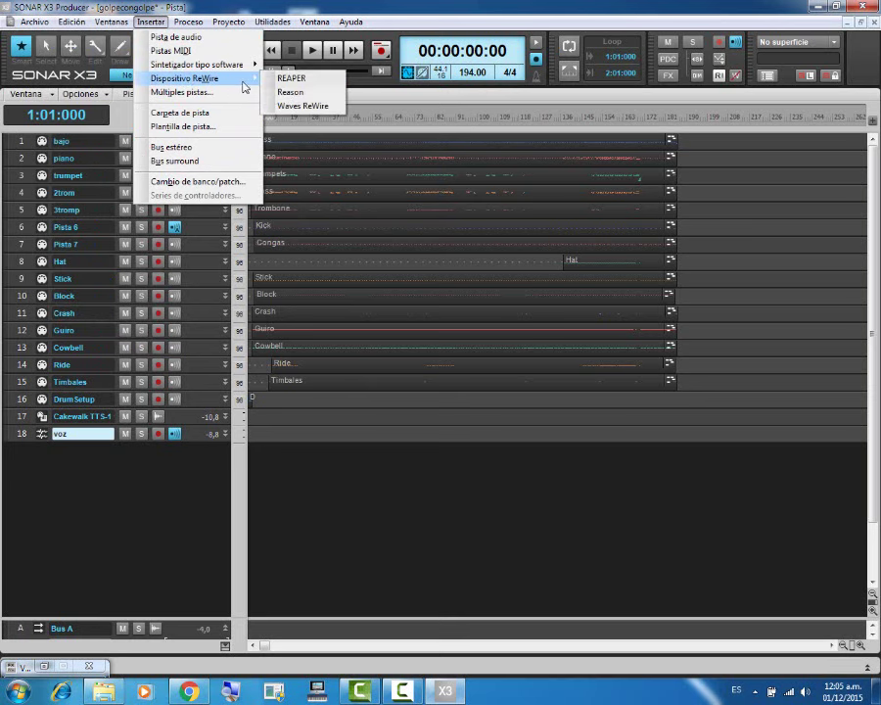
click(288, 92)
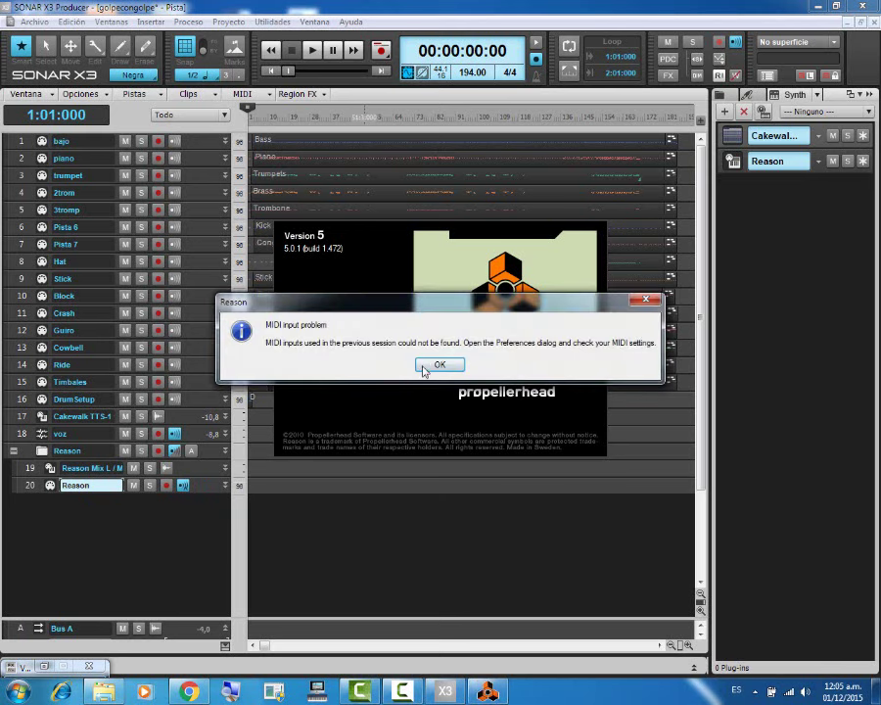
click(438, 365)
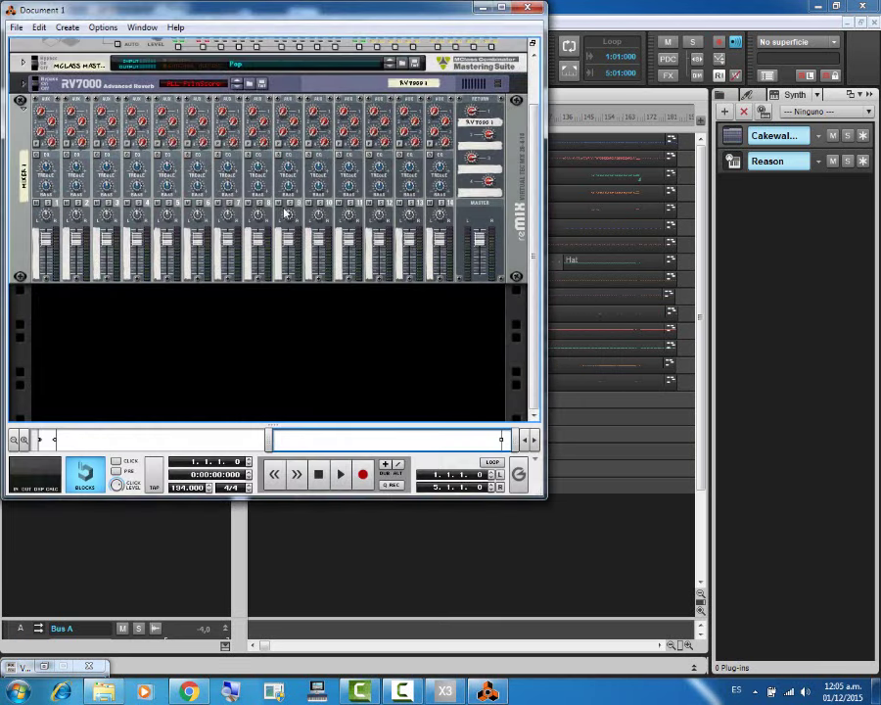
Step: Back in SONAR, expand the Reason Mix track, route its output to Bus A and collapse it again
click(480, 9)
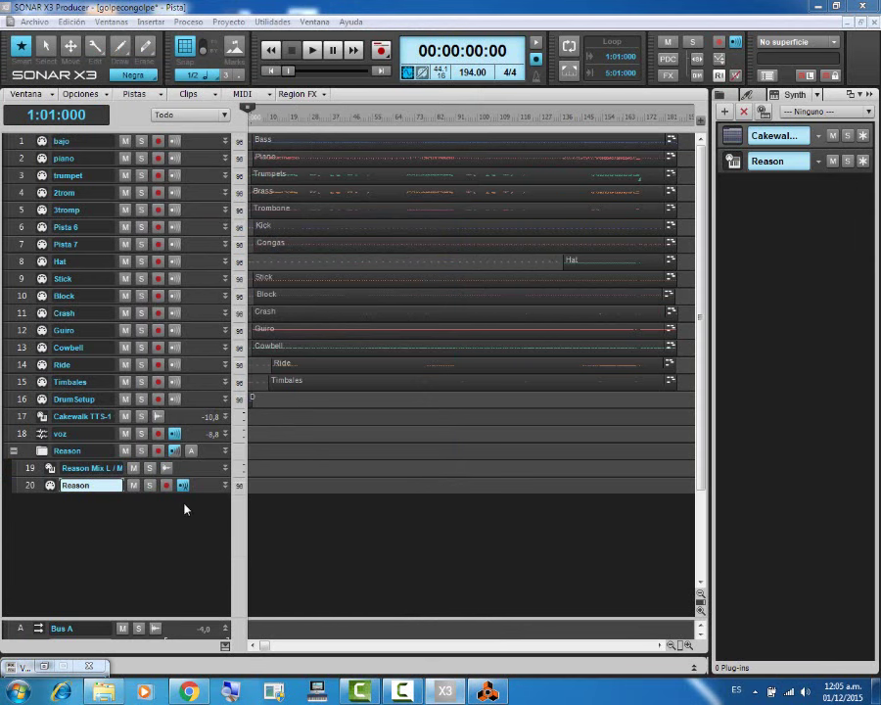
drag(200, 475, 199, 599)
scroll(184, 413, down, 4)
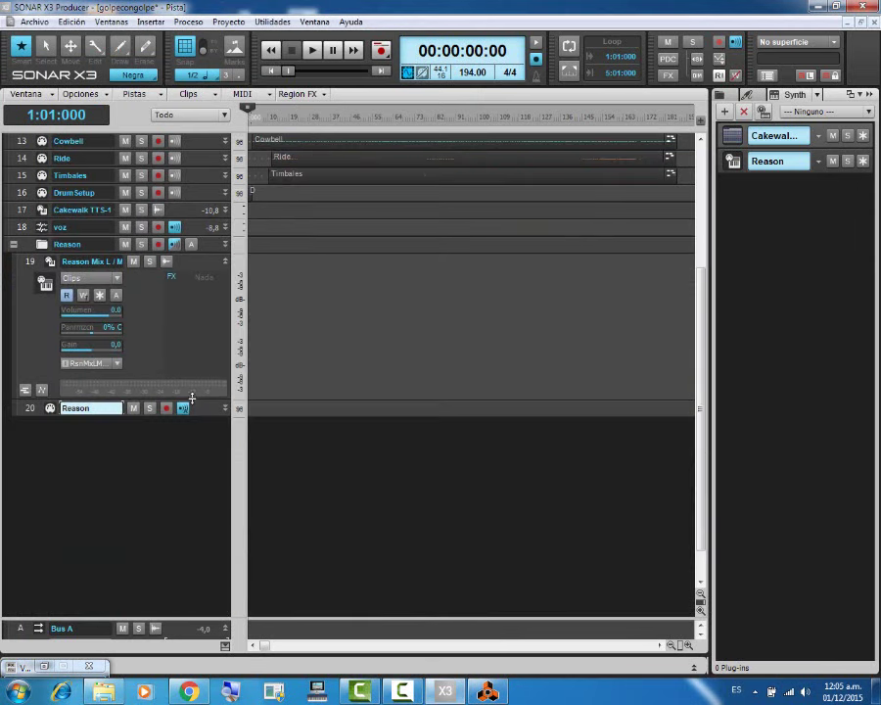
drag(192, 398, 193, 506)
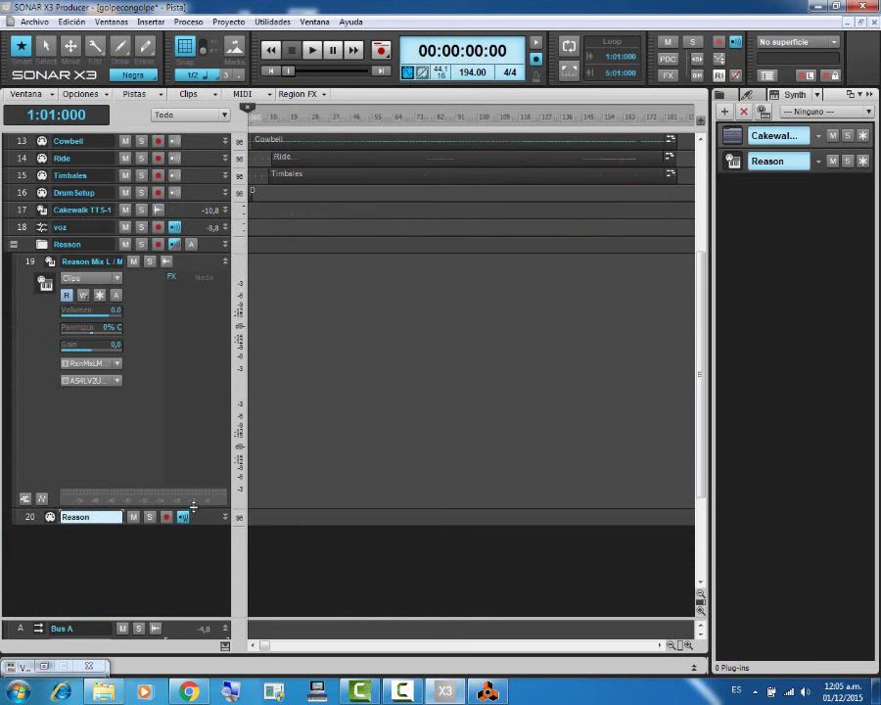
click(119, 382)
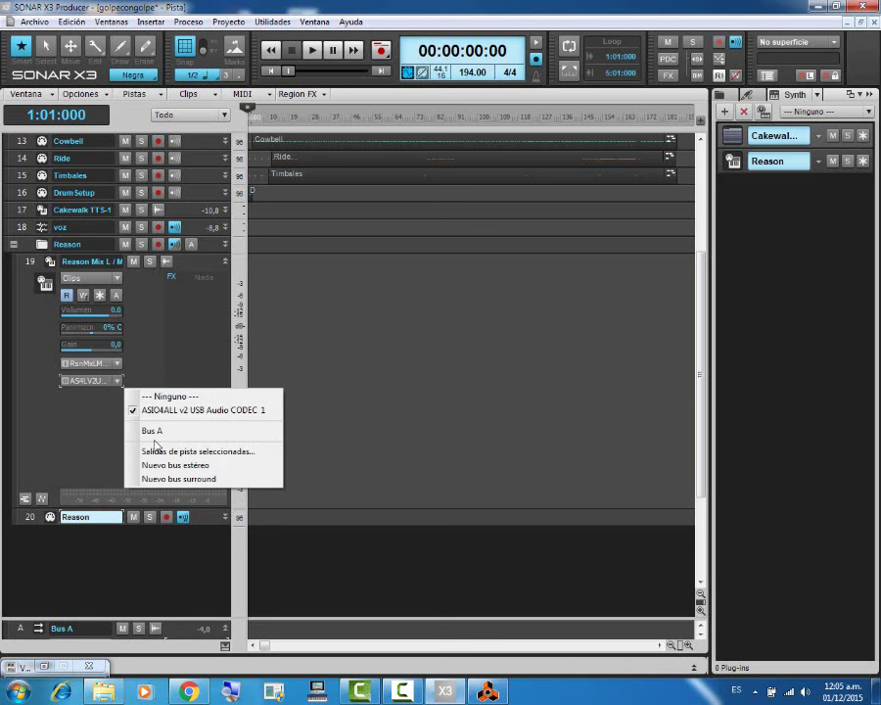
click(152, 431)
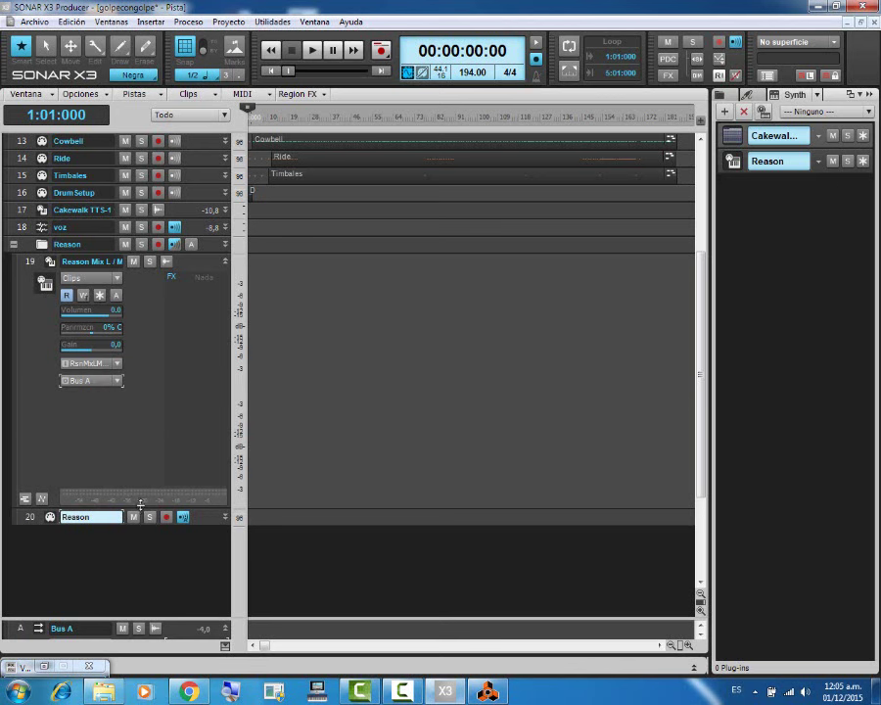
drag(146, 507, 142, 262)
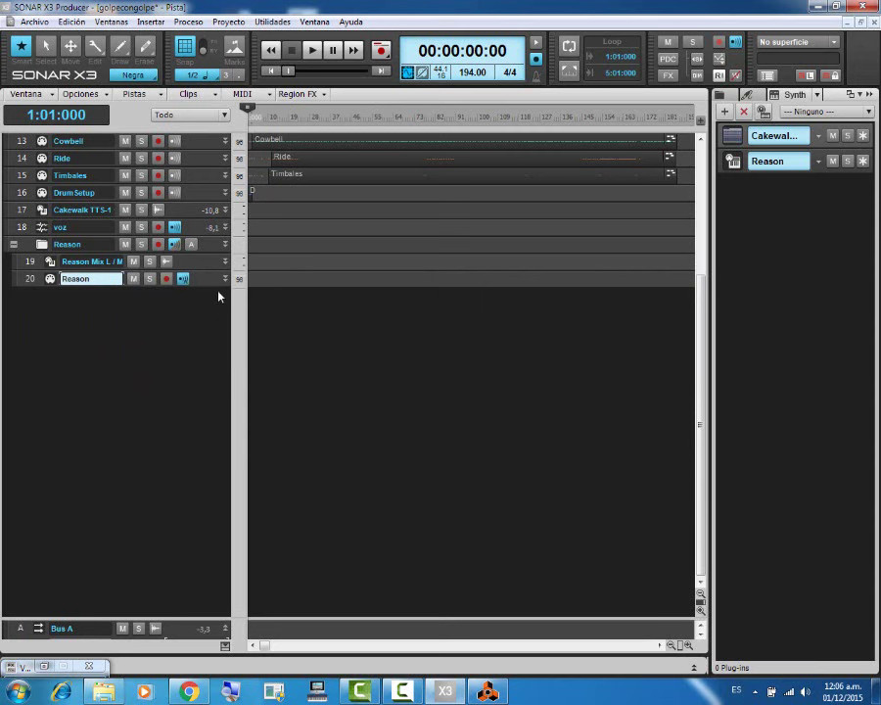
Step: Switch to Reason and place its rack window over the upper part of the SONAR track view
click(487, 691)
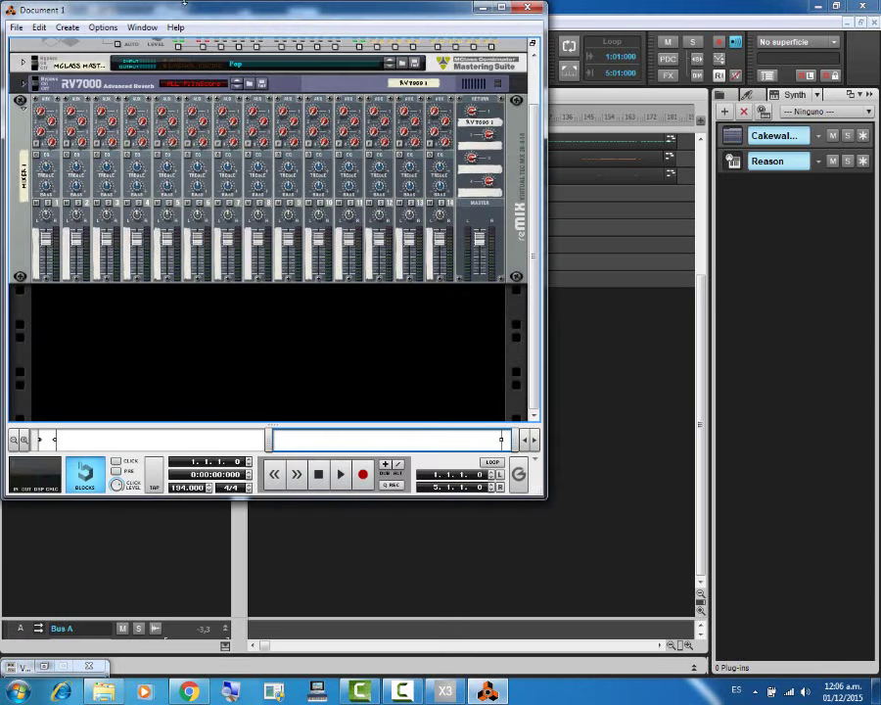
mouse_move(192, 16)
mouse_down()
mouse_move(208, 68)
mouse_move(202, 21)
mouse_up()
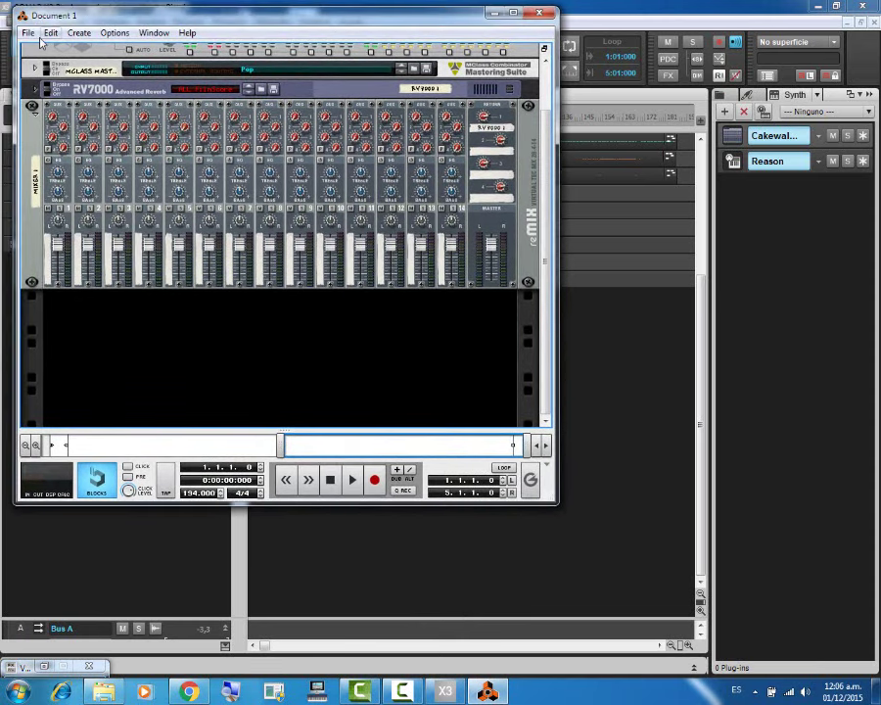
drag(142, 21, 151, 397)
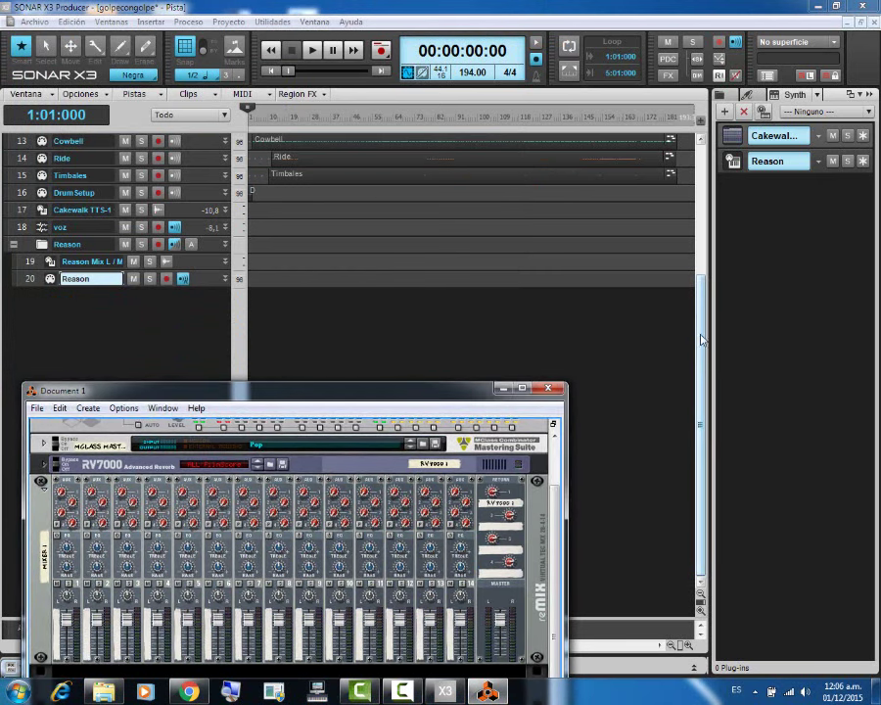
drag(701, 340, 698, 188)
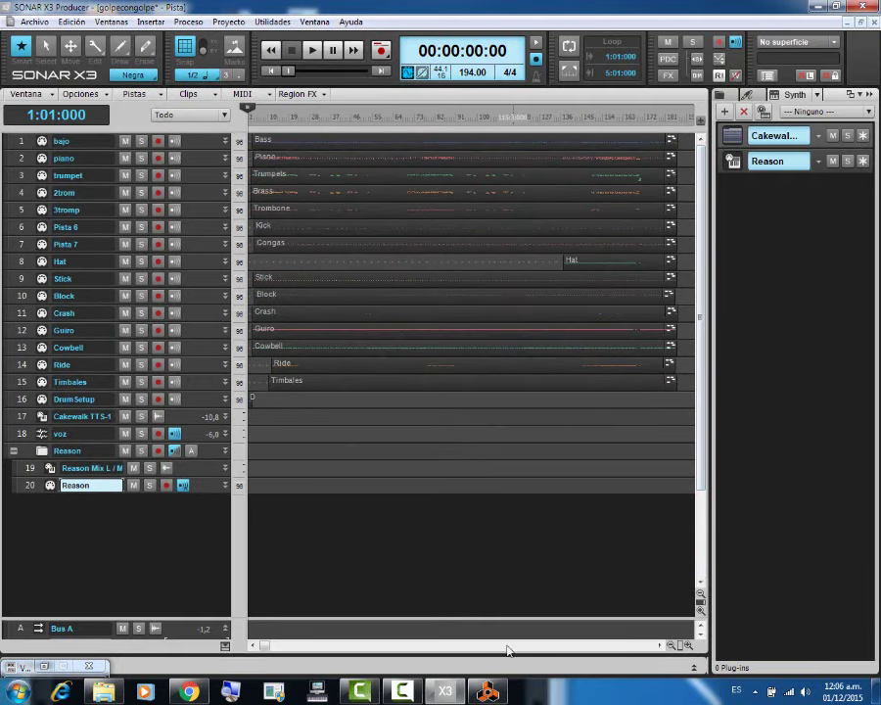
click(486, 691)
drag(360, 396, 347, 21)
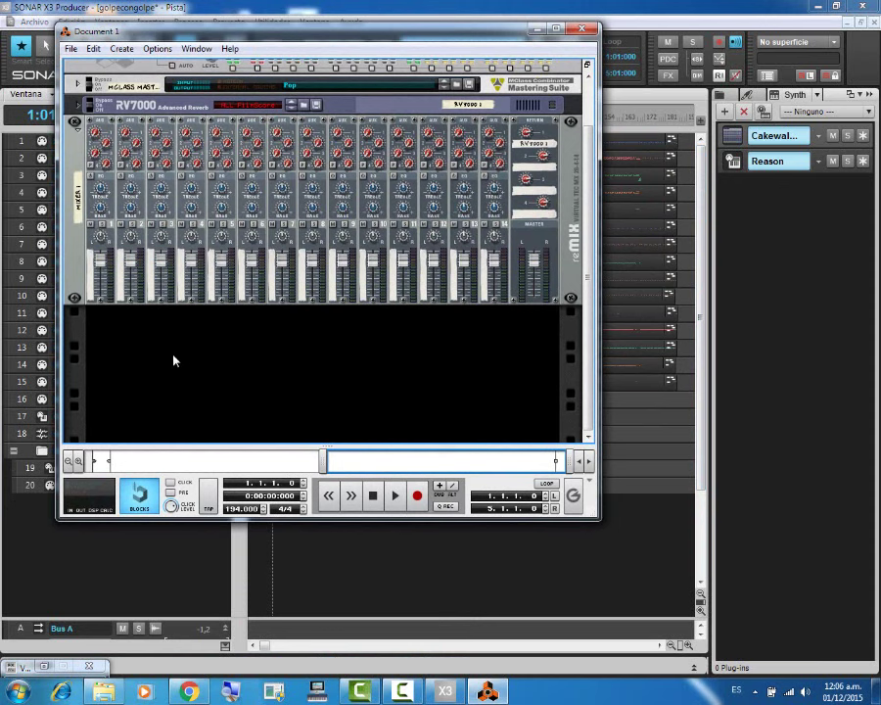
Step: Import the golpecongolpe MIDI file from the Escritorio folder into the Reason song
click(70, 49)
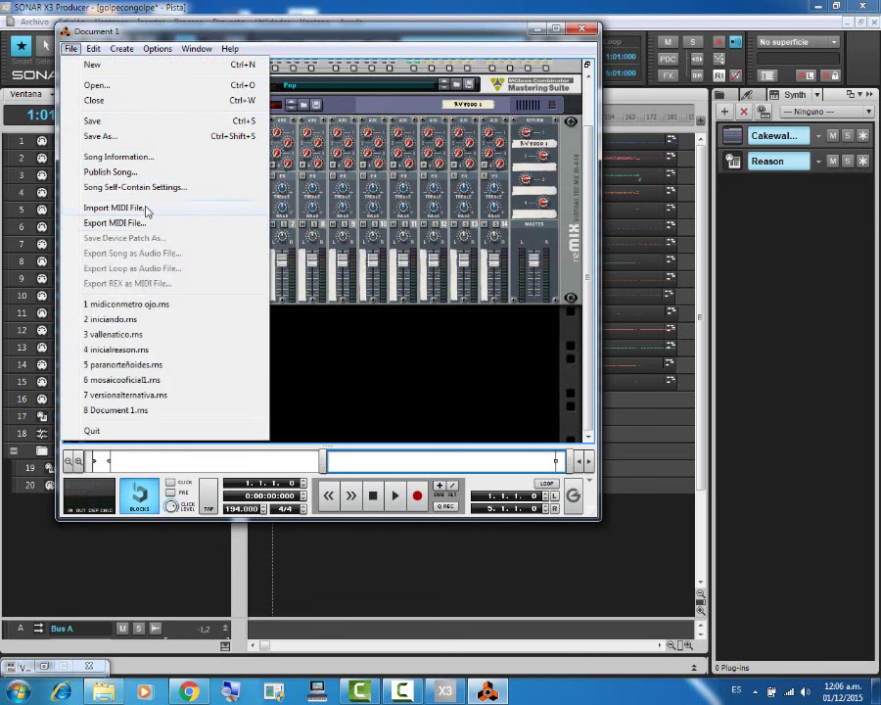
click(145, 208)
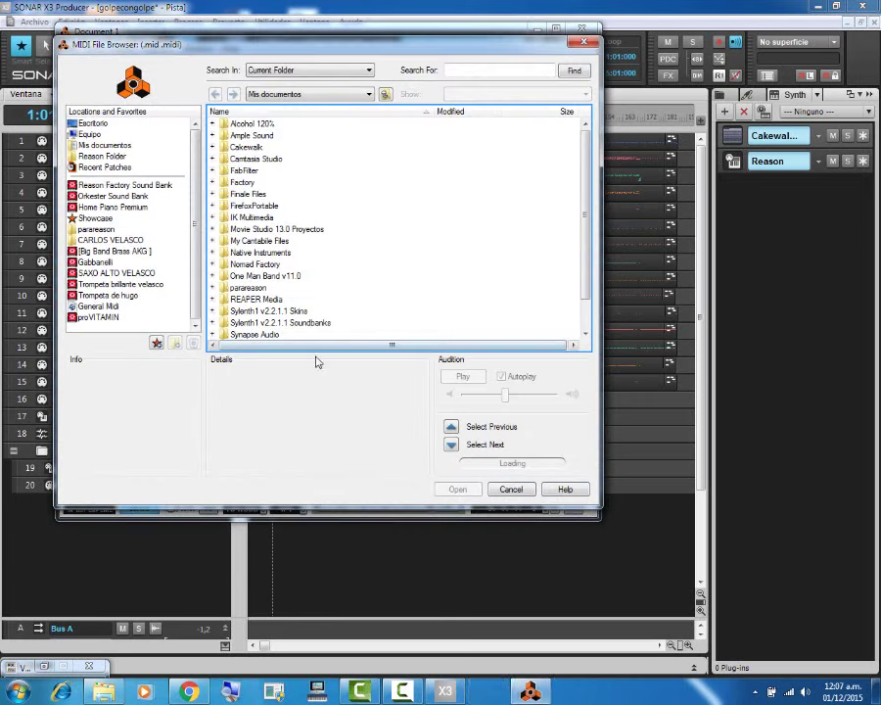
click(82, 124)
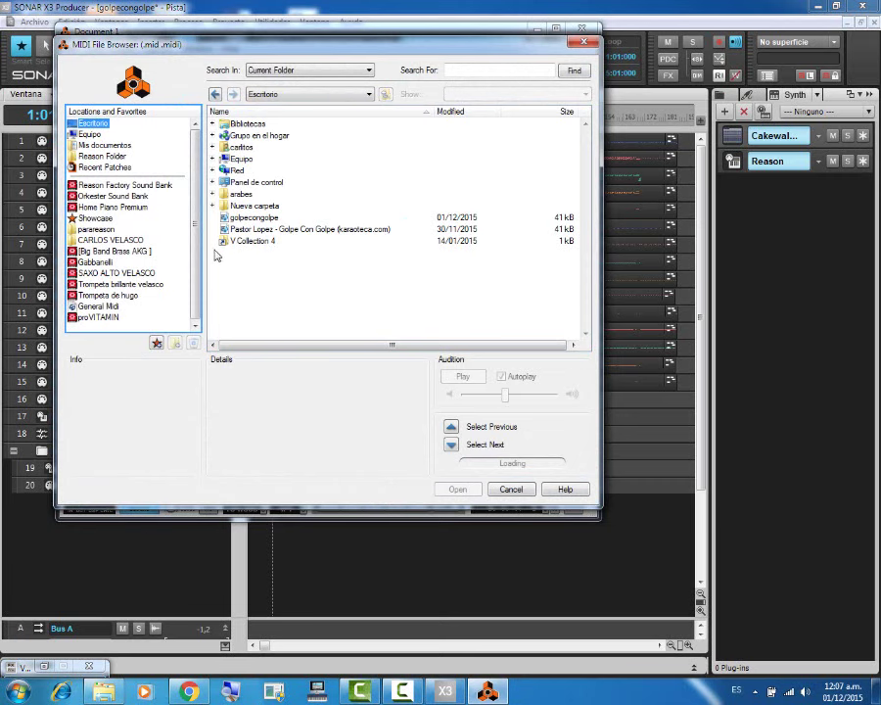
double_click(256, 218)
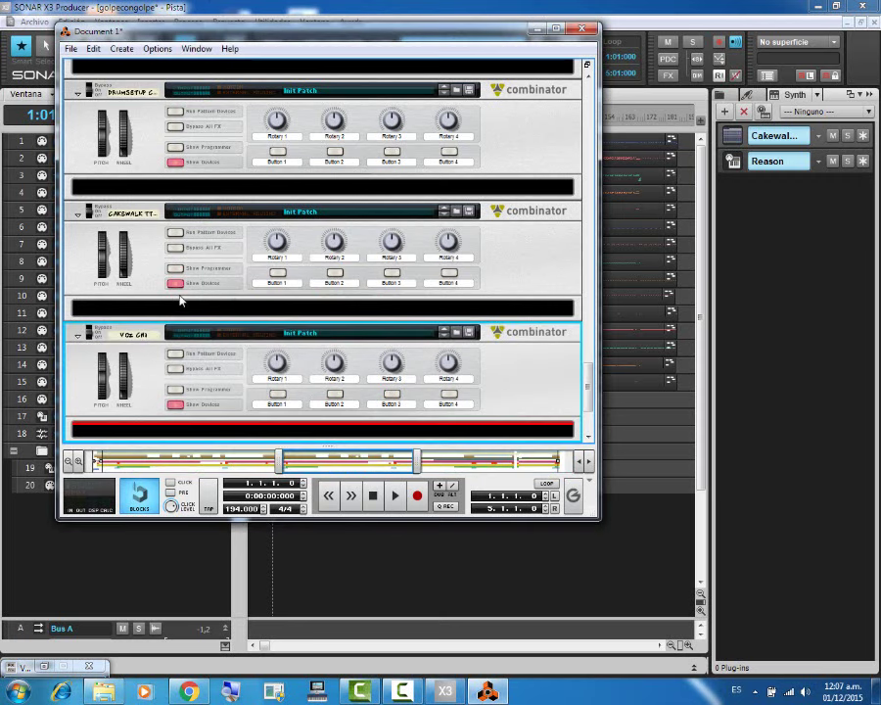
Step: Look over the Combinator devices created from the MIDI file, and undo the import
scroll(176, 314, up, 10)
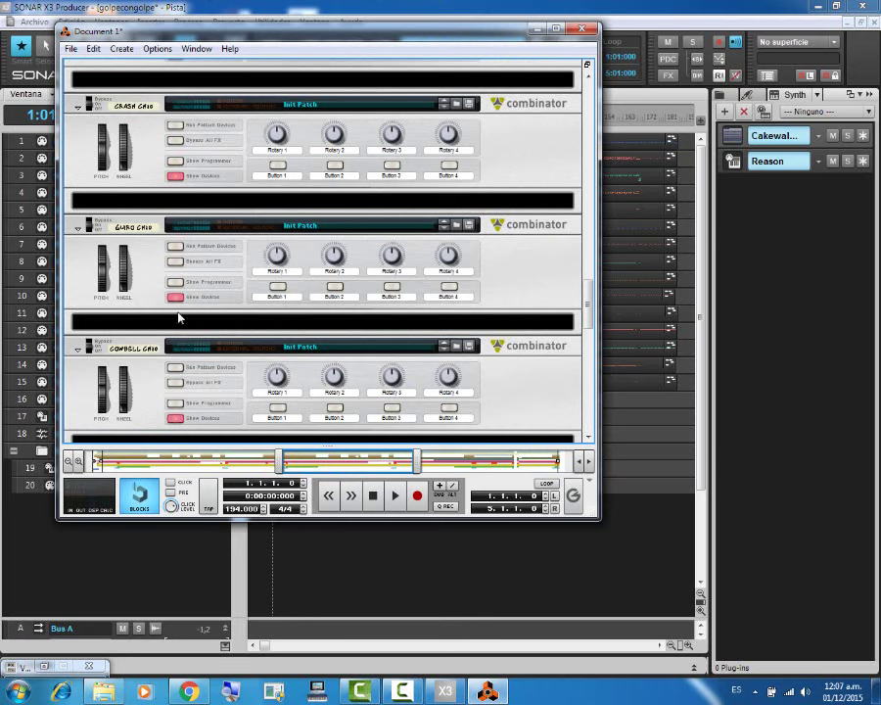
scroll(196, 294, up, 10)
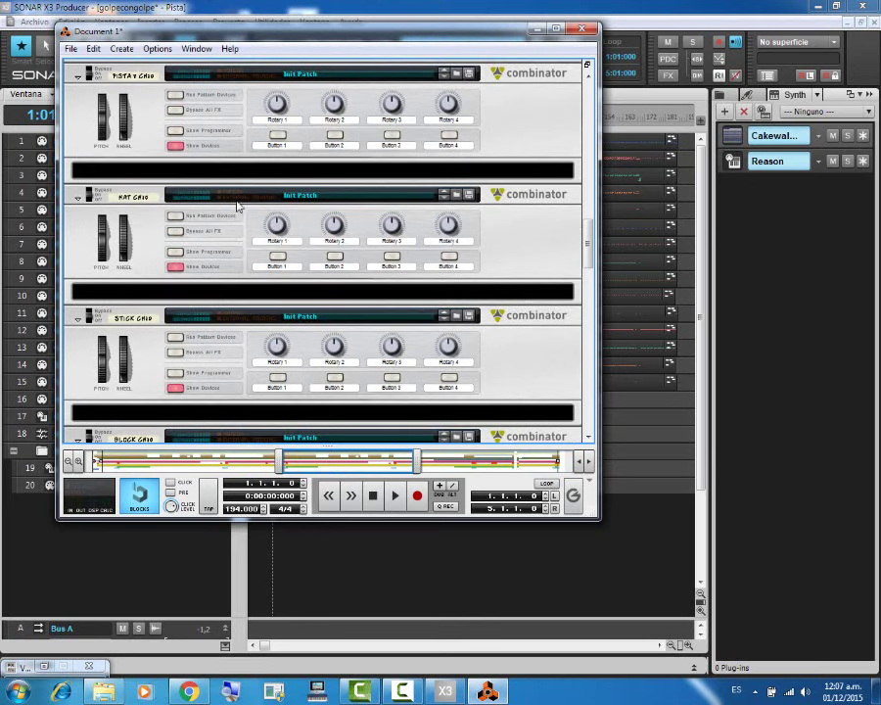
scroll(176, 220, up, 6)
scroll(180, 210, up, 10)
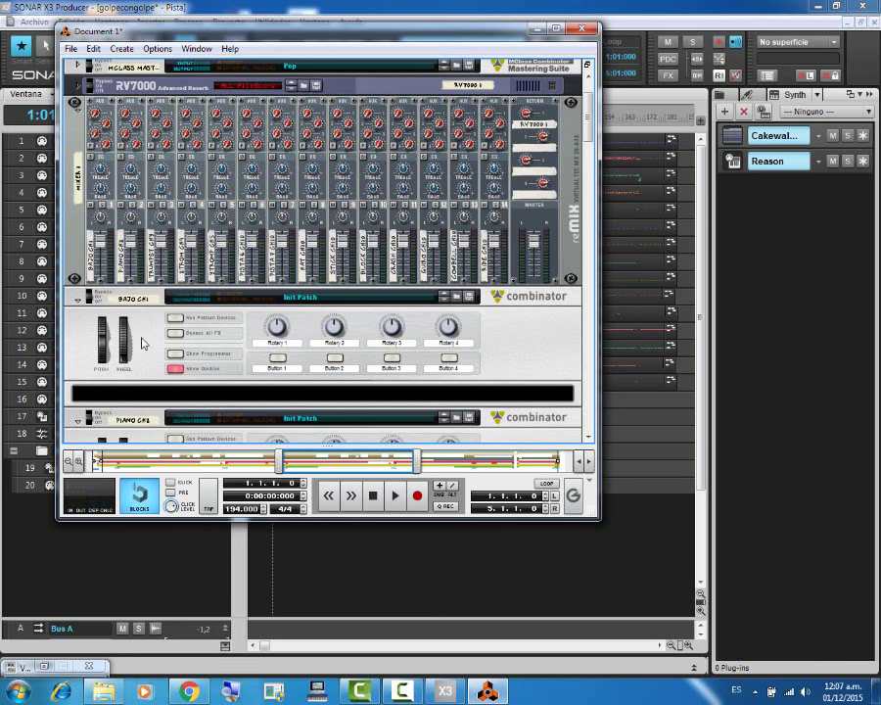
scroll(142, 343, down, 5)
scroll(127, 354, up, 9)
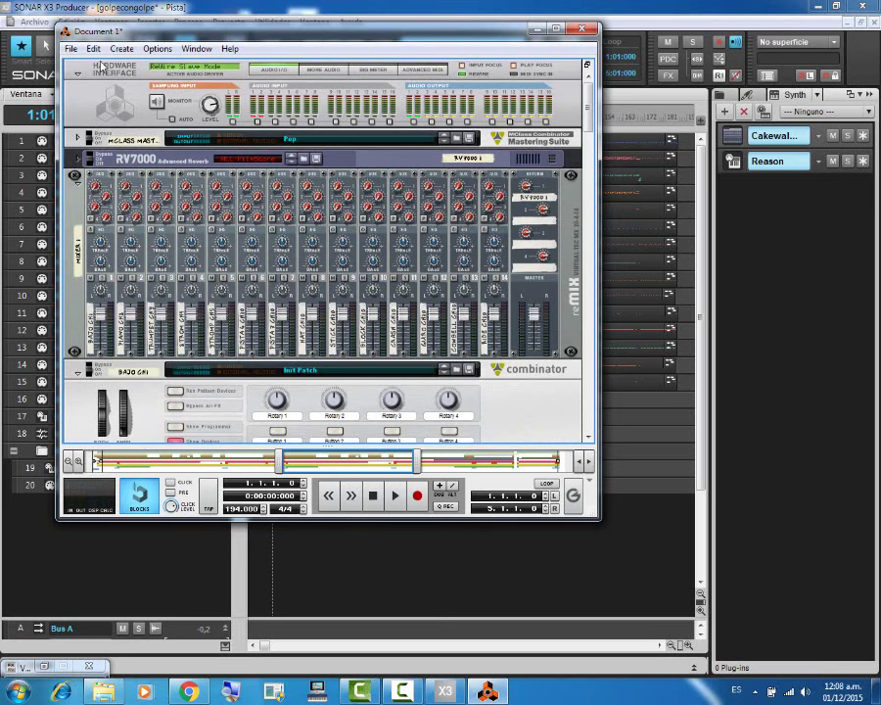
click(93, 49)
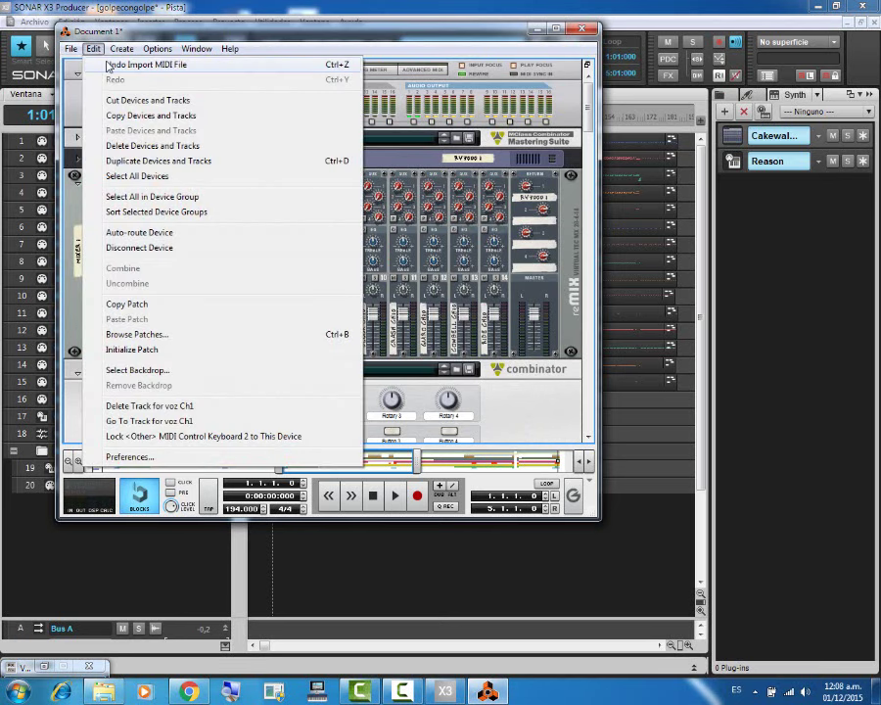
click(93, 49)
scroll(265, 318, down, 2)
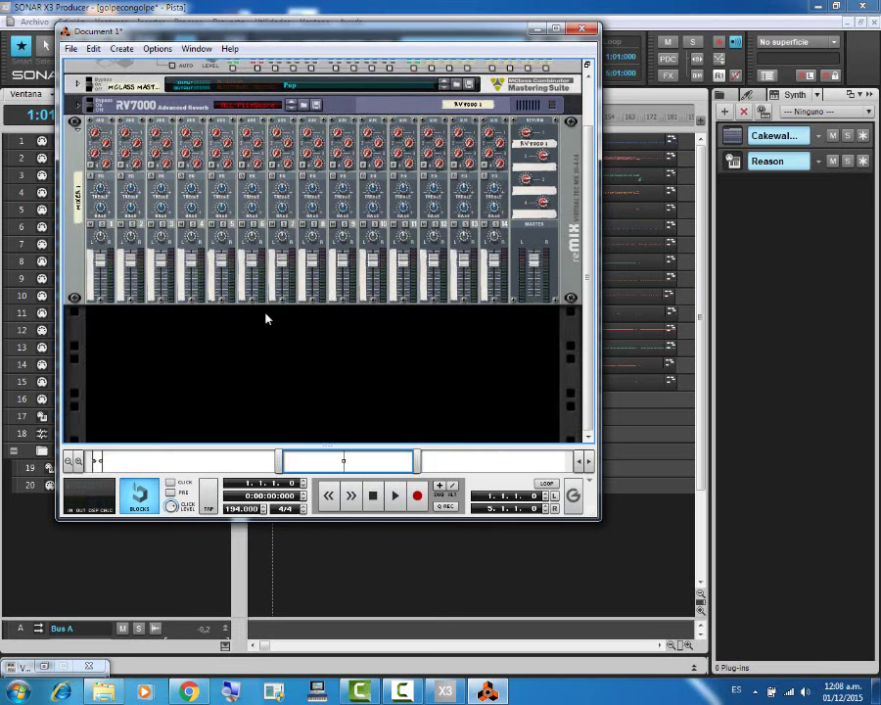
Step: Delete the 14-channel mixer, the RV7000 reverb and the MClass Mastering Suite Combi from the rack
right_click(71, 160)
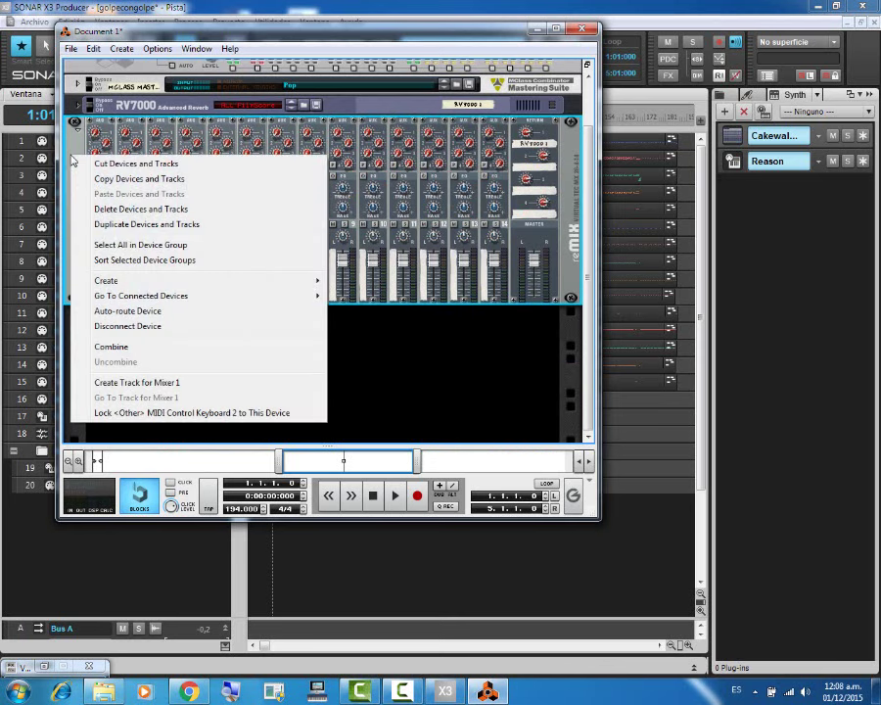
click(157, 209)
click(300, 301)
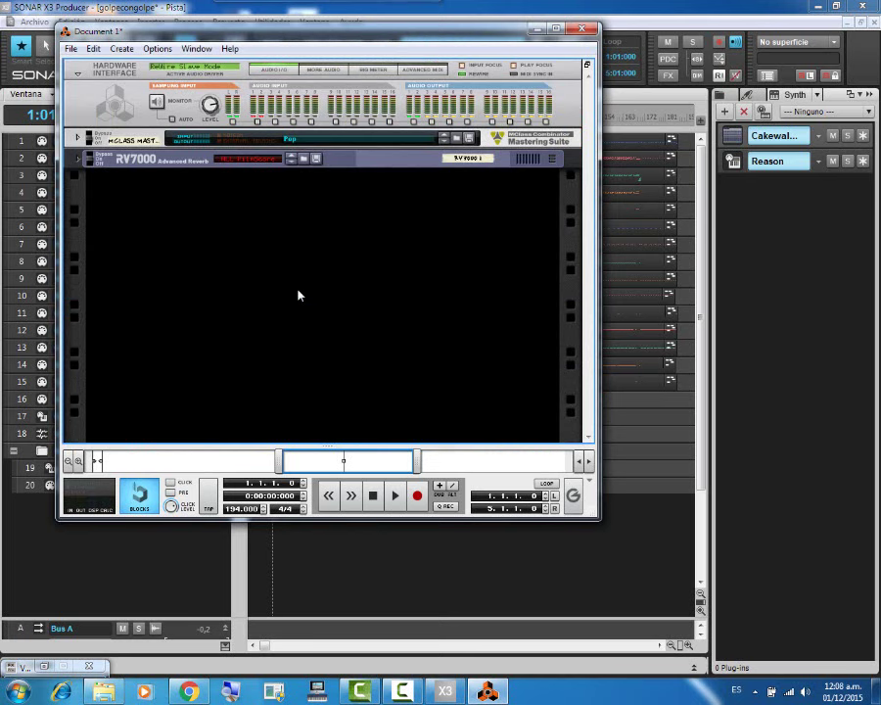
right_click(137, 162)
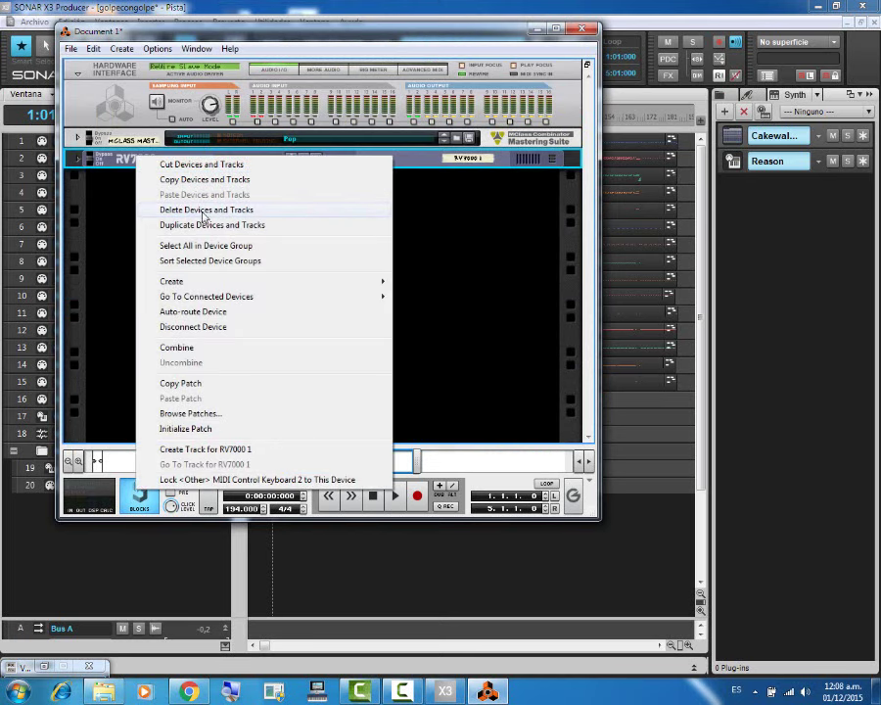
click(268, 205)
click(298, 302)
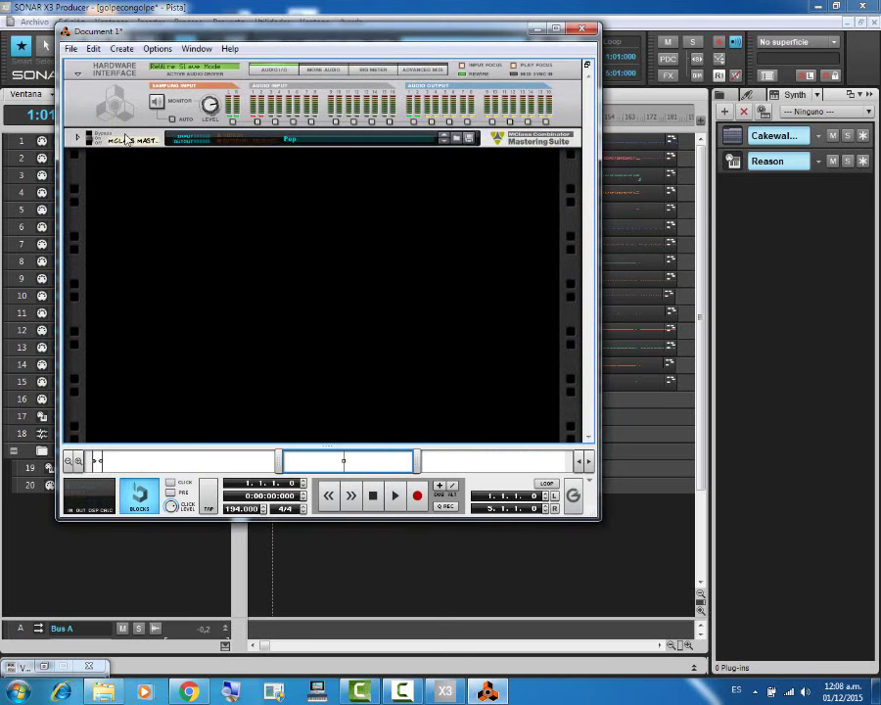
right_click(128, 141)
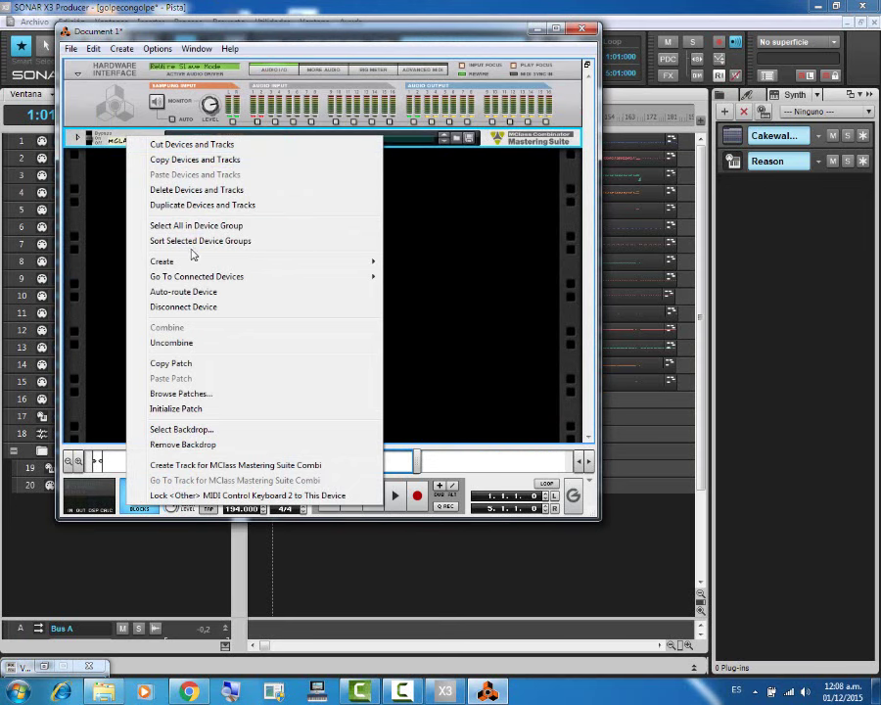
click(191, 190)
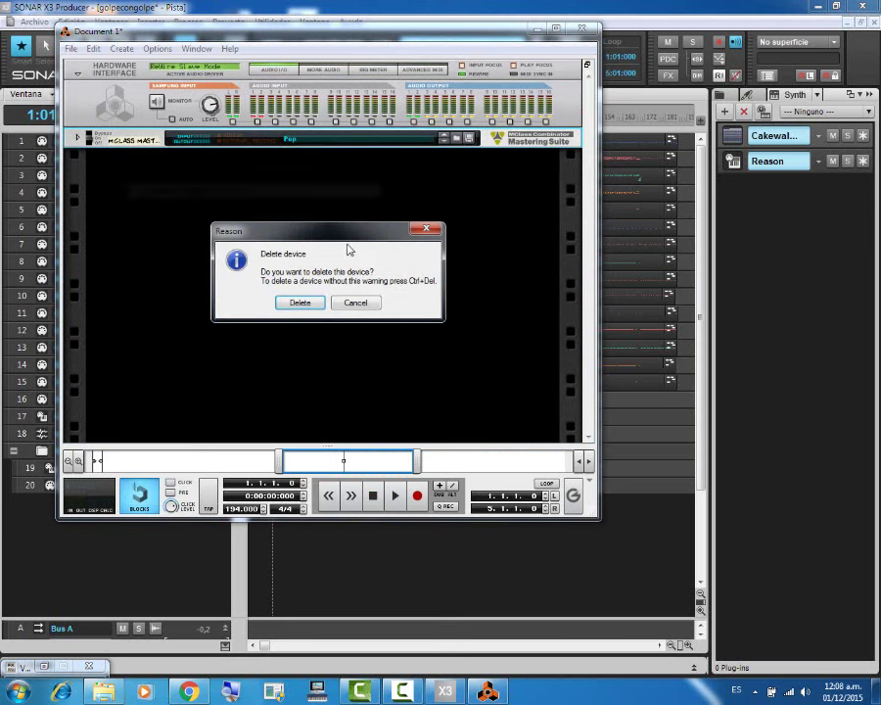
click(299, 302)
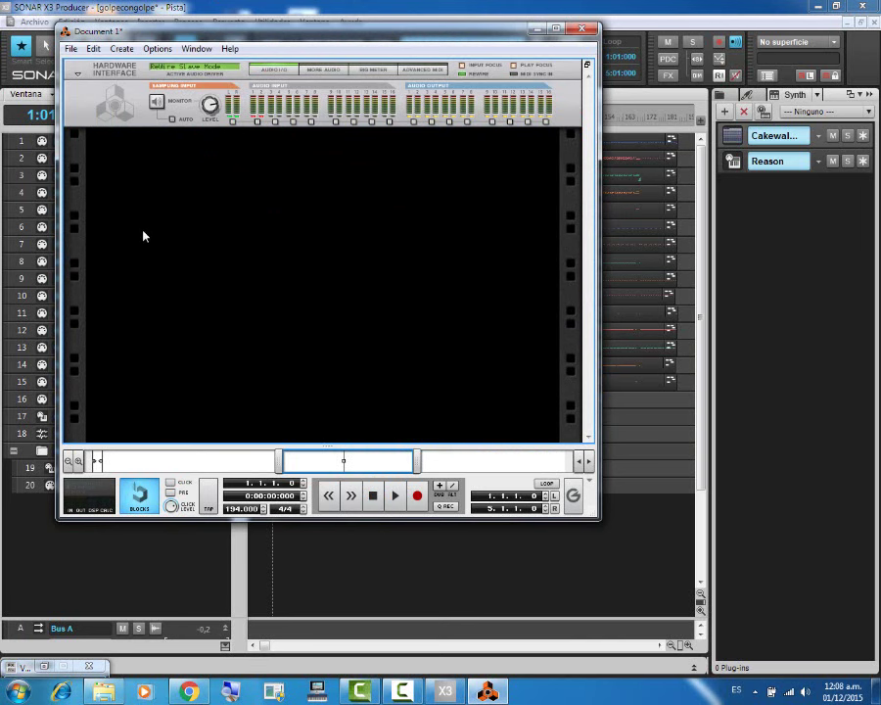
Step: Create a new MClass Mastering Suite Combi in the empty rack below the hardware interface
right_click(197, 154)
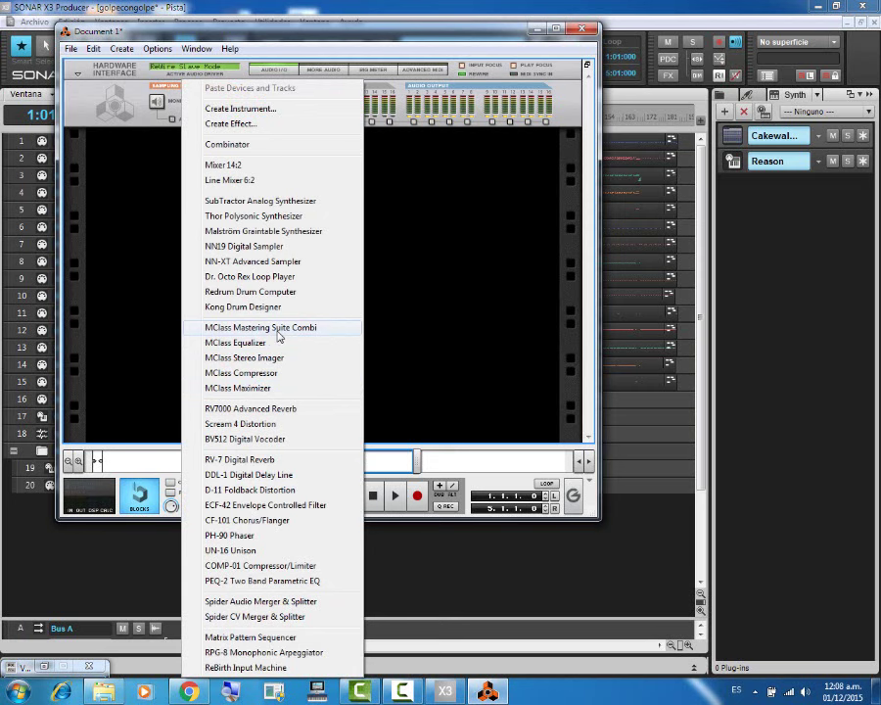
click(225, 330)
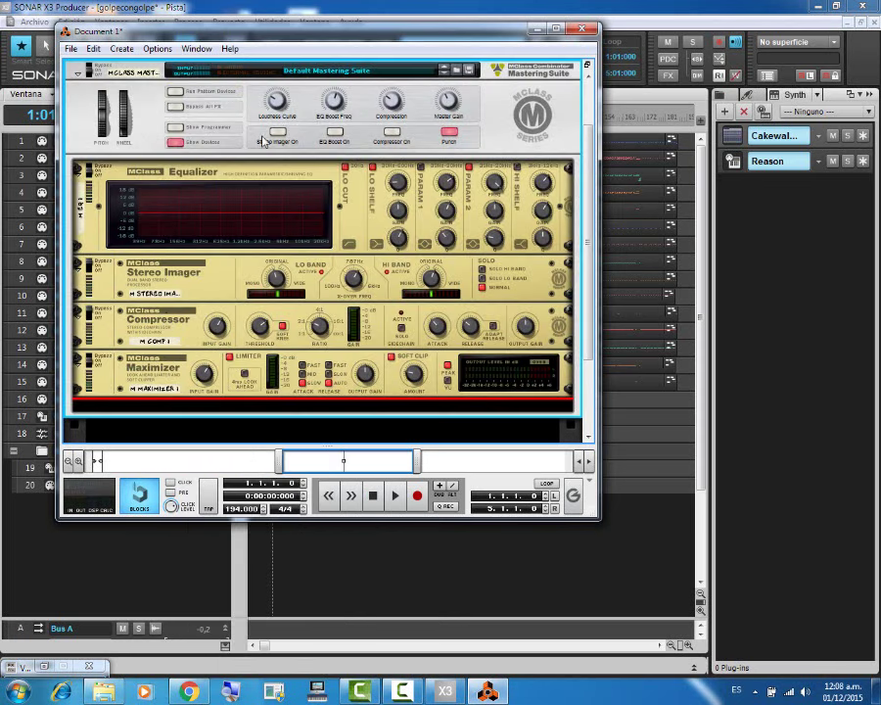
scroll(185, 118, up, 2)
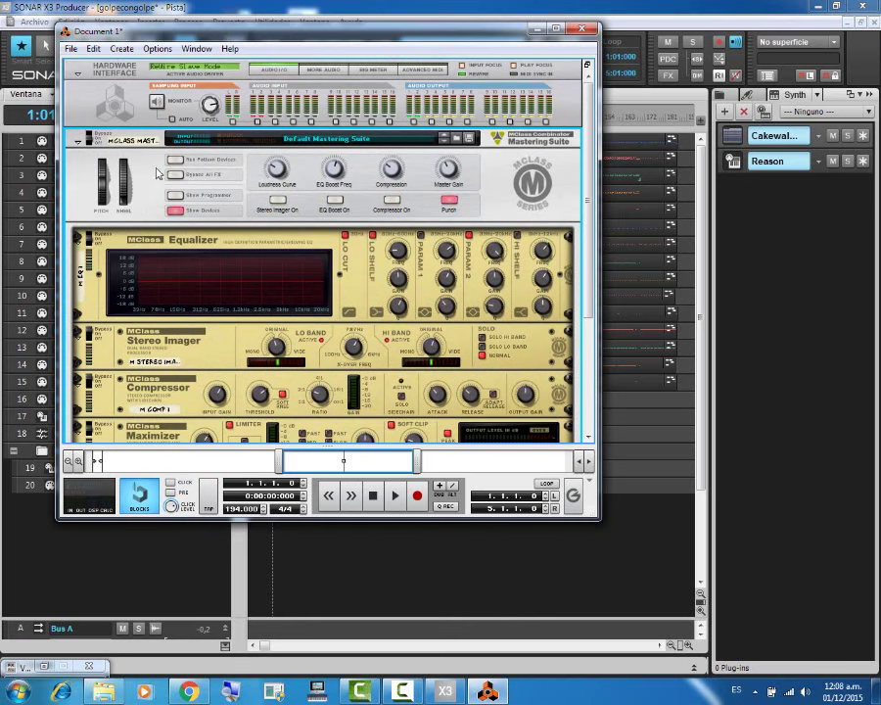
Step: Load the Pop.cmb patch into the mastering suite and fold the device
click(468, 138)
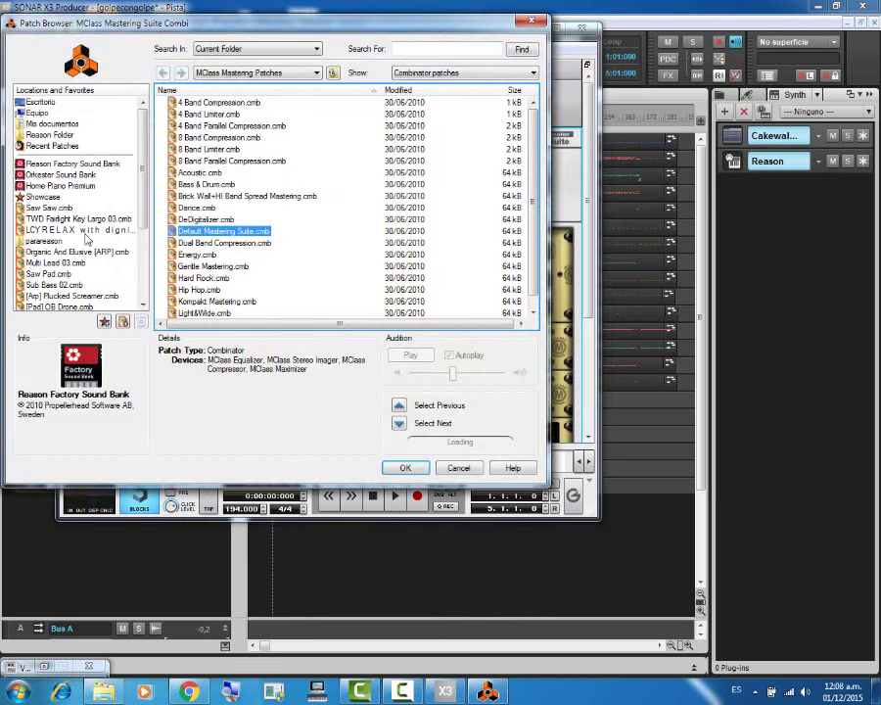
scroll(219, 213, down, 1)
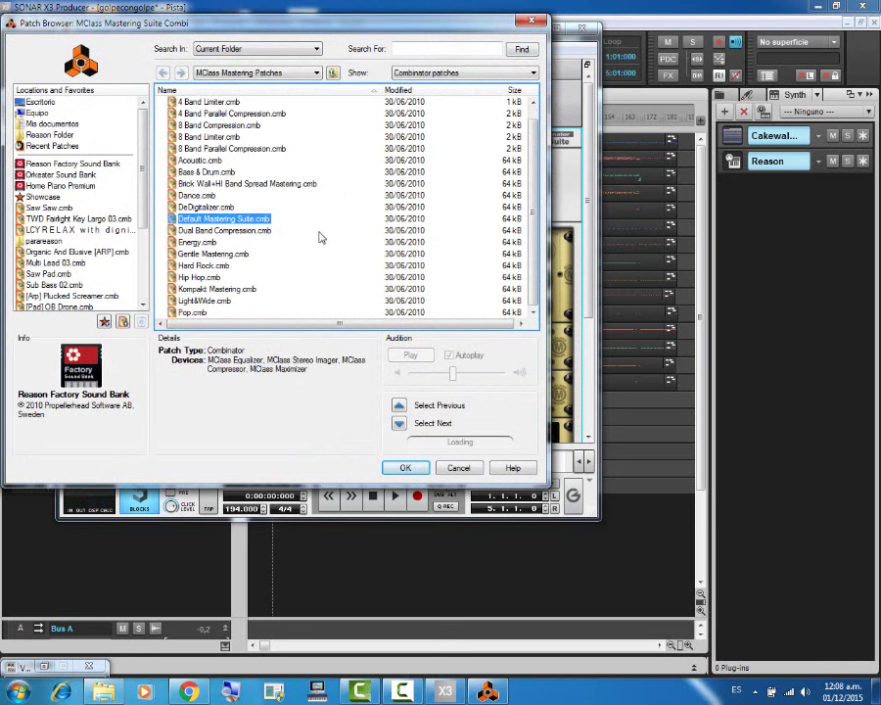
double_click(192, 313)
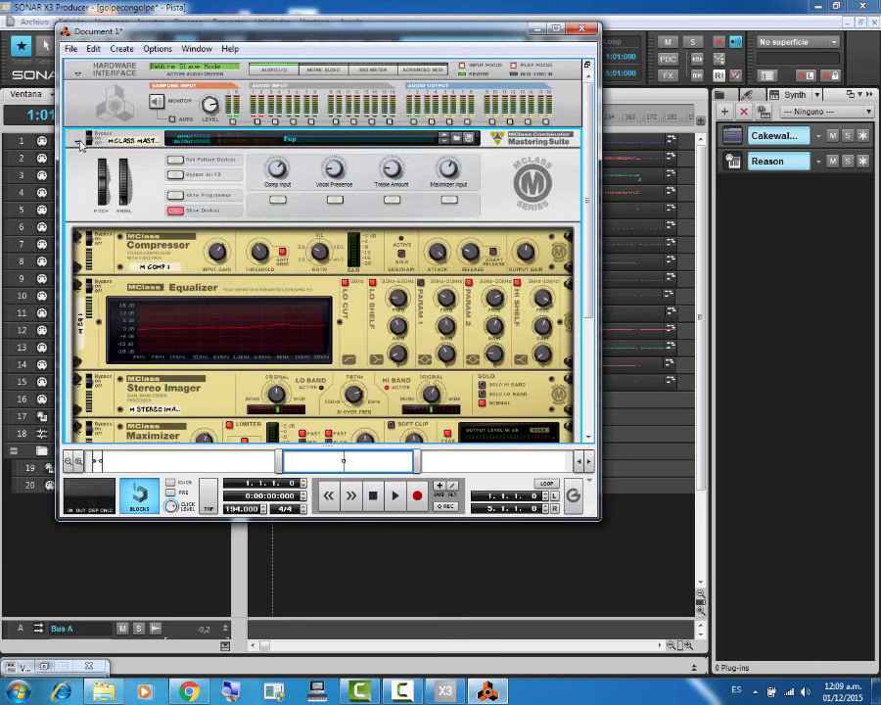
click(79, 140)
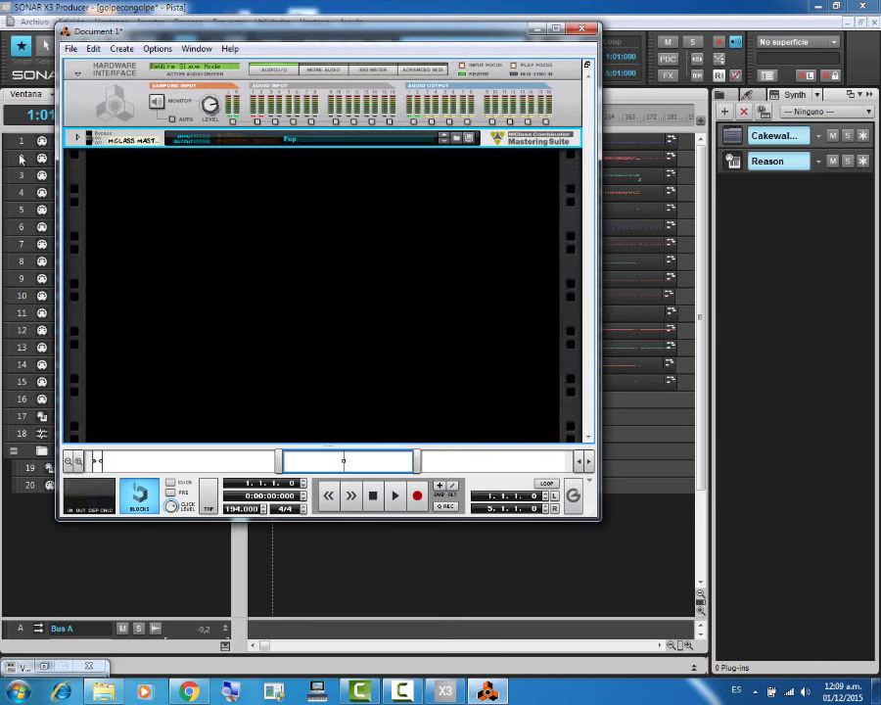
Step: Create a Mixer 14:2 below the mastering suite and an RV7000 Advanced Reverb connected to that mixer
right_click(253, 225)
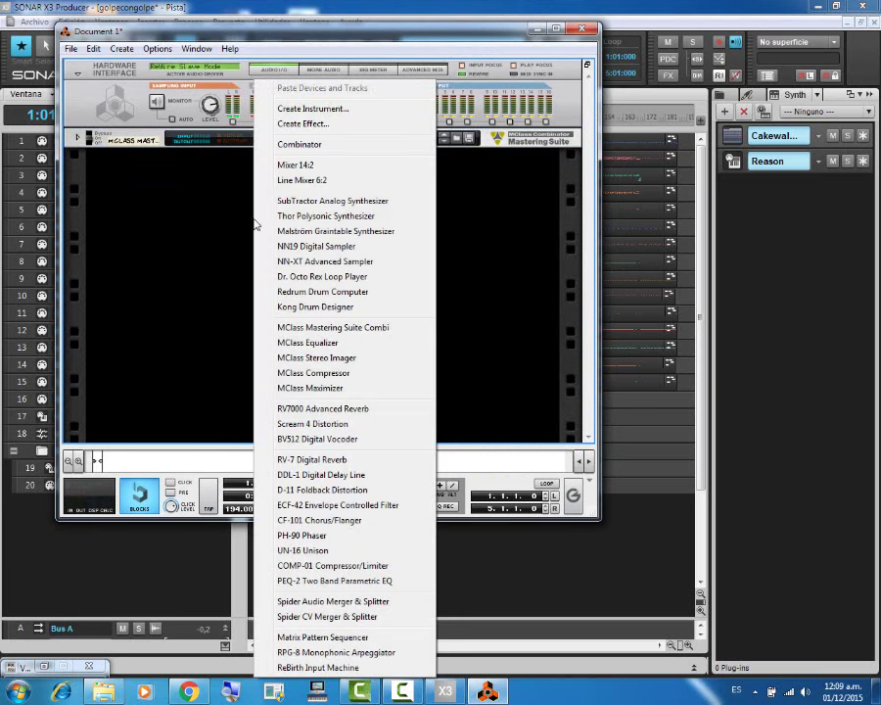
click(301, 166)
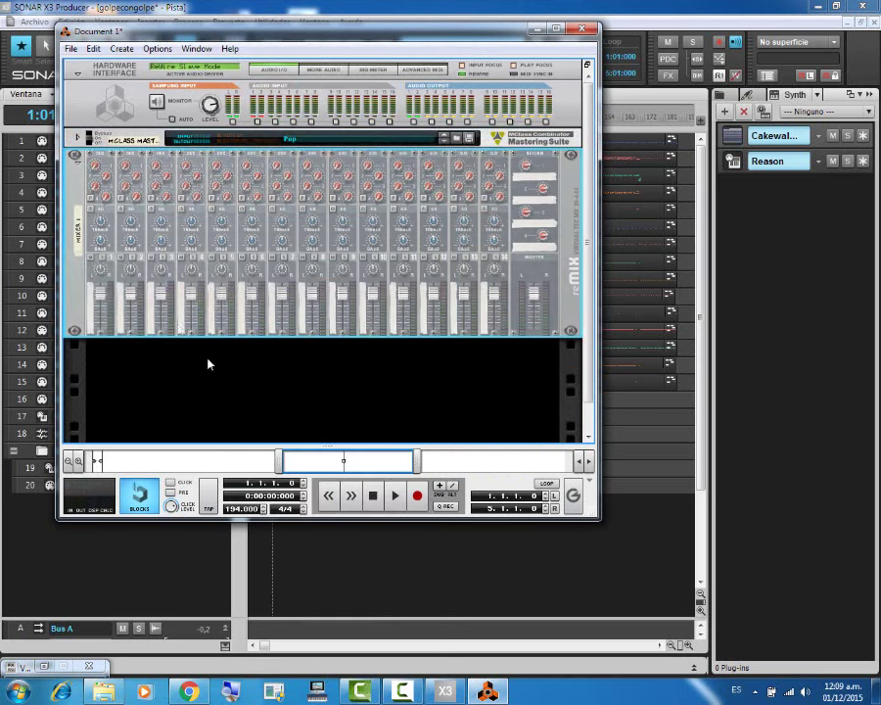
right_click(523, 182)
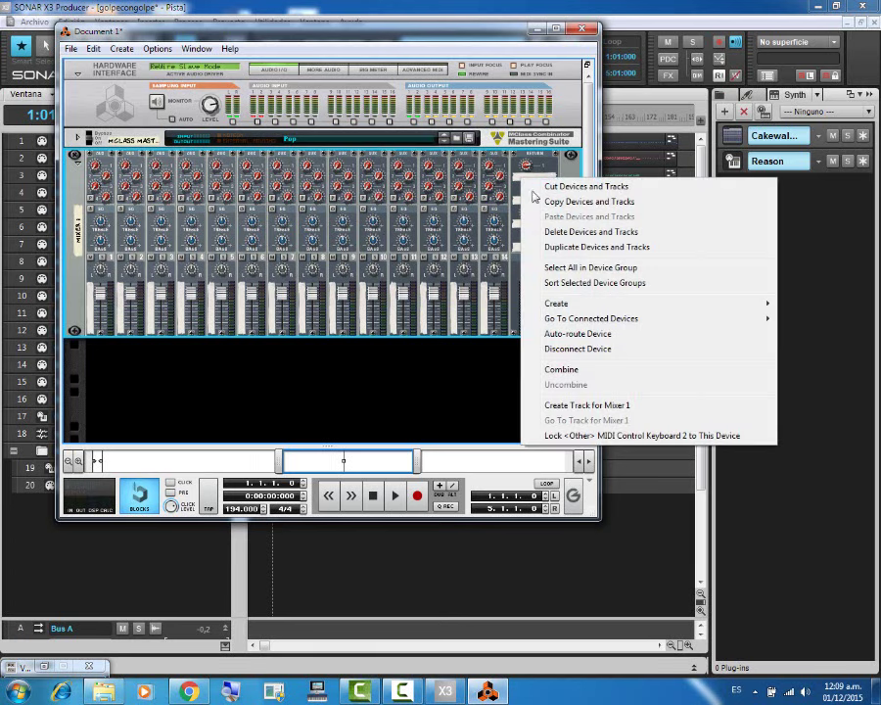
mouse_move(568, 313)
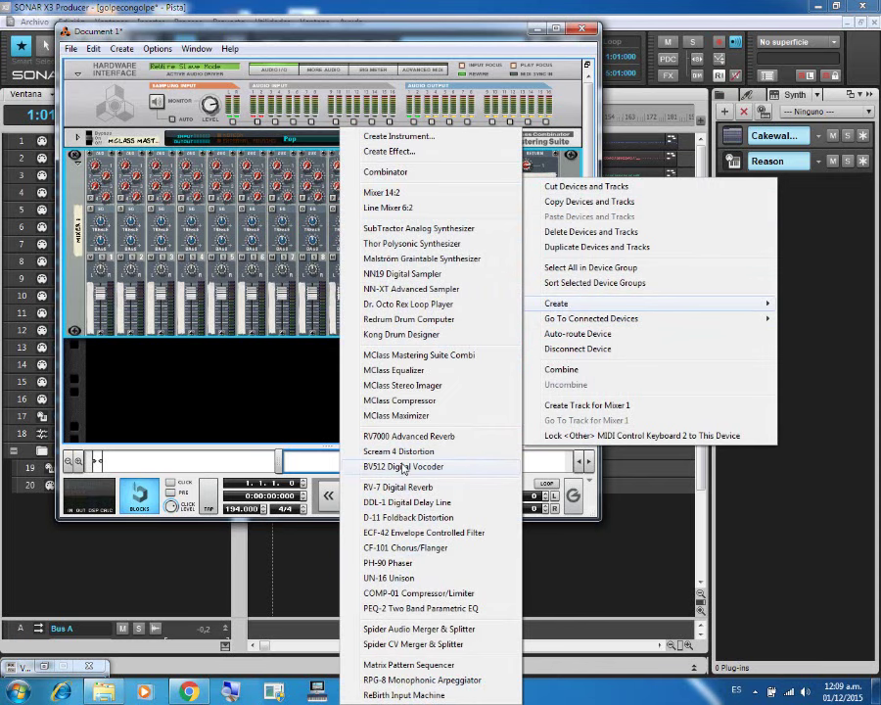
click(409, 436)
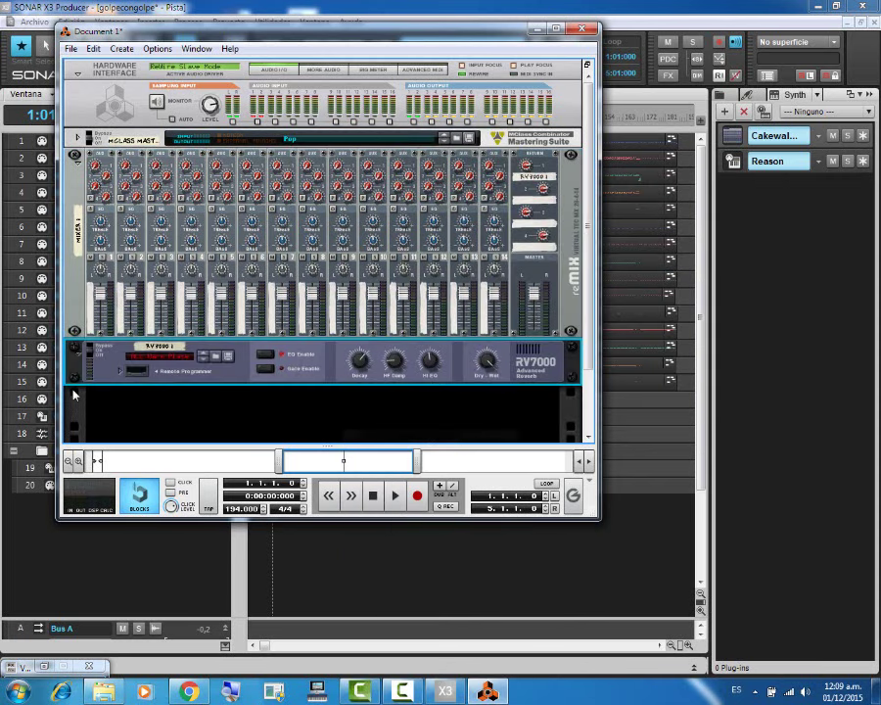
Step: Load the ALL FilmScore.rv7 patch into the RV7000 reverb and dismiss the Windows color scheme prompt
click(217, 358)
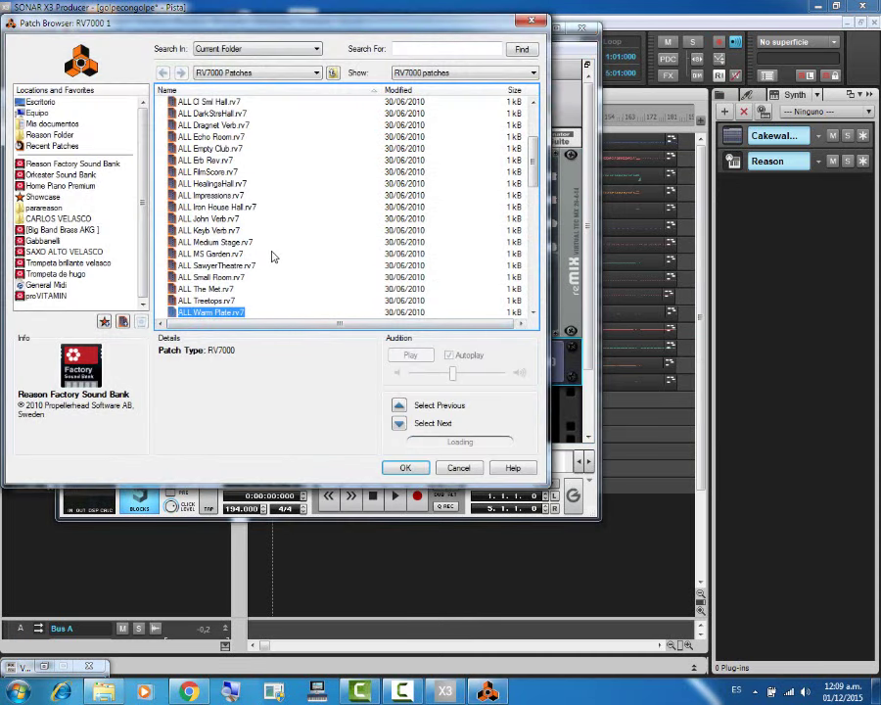
scroll(273, 257, down, 5)
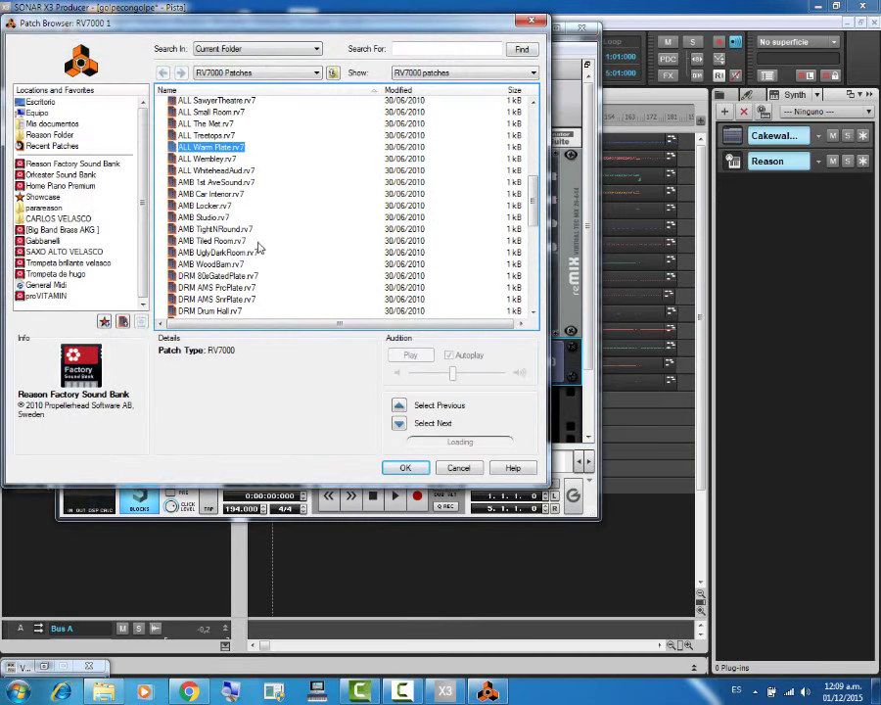
scroll(285, 201, up, 1)
scroll(285, 201, down, 6)
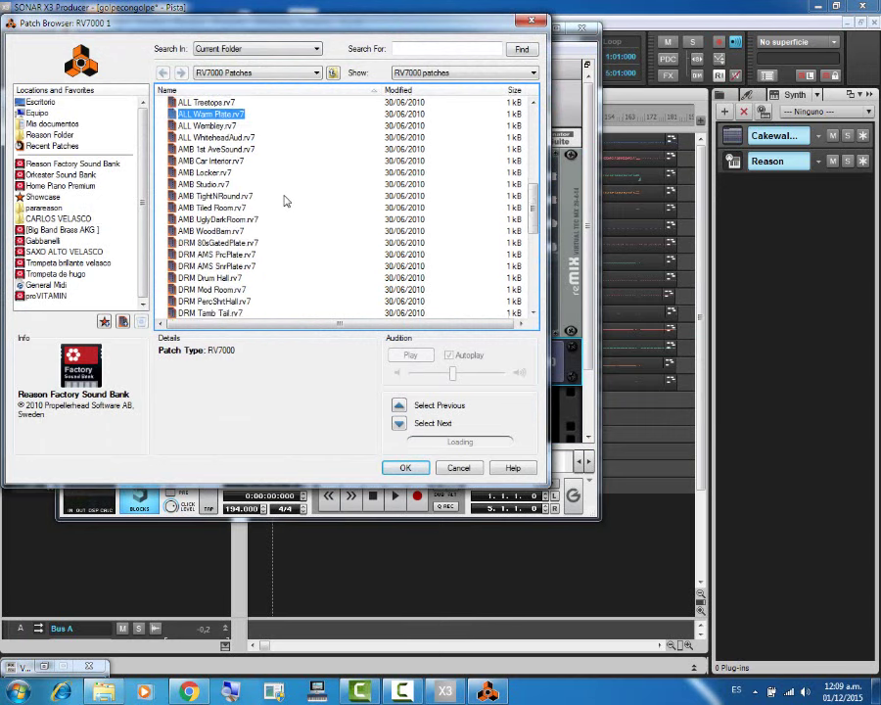
scroll(285, 233, up, 4)
scroll(284, 232, up, 5)
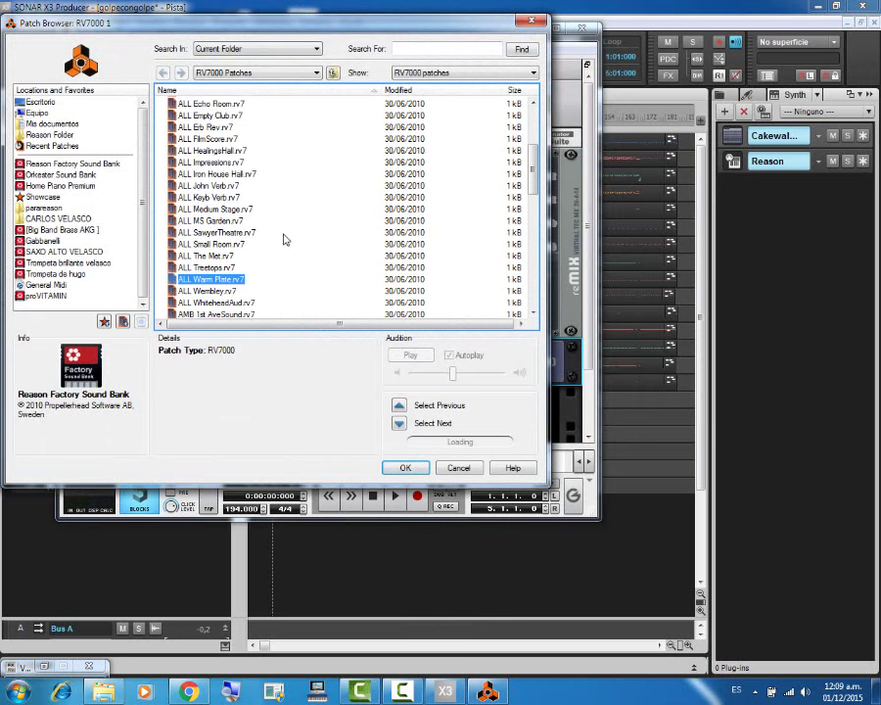
double_click(210, 143)
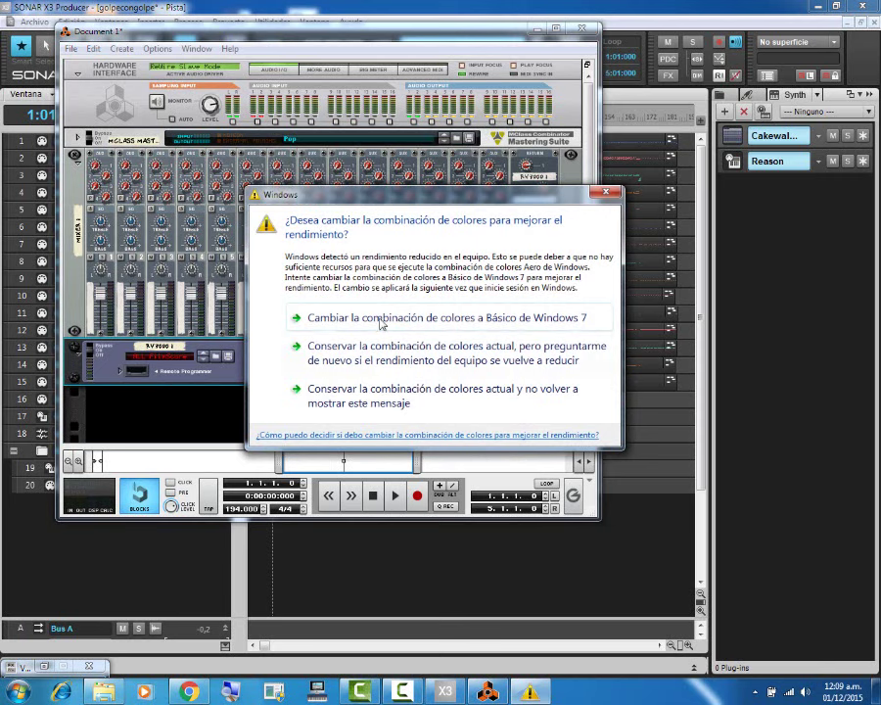
click(607, 193)
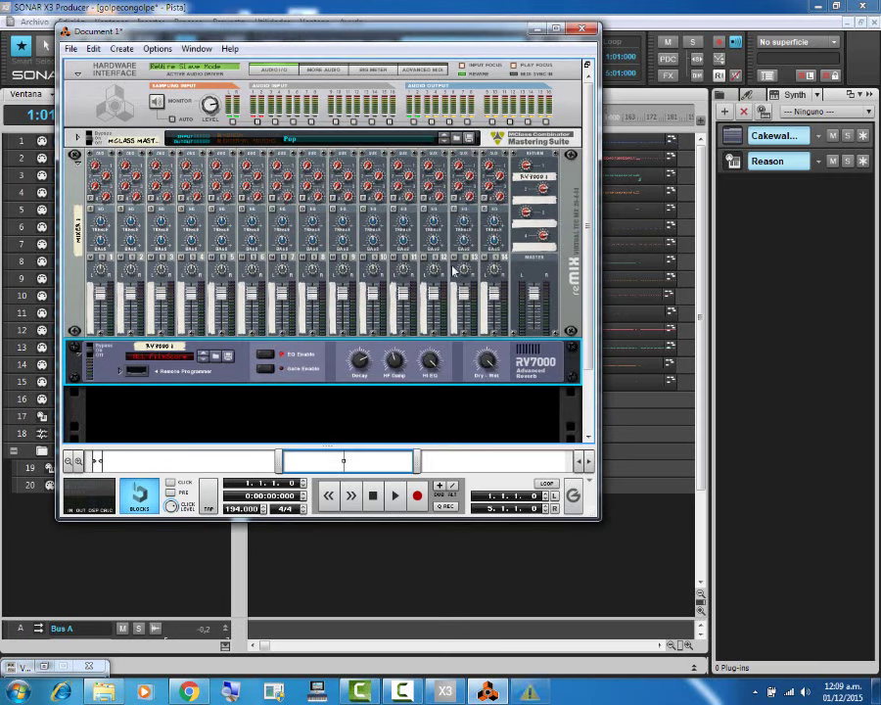
Step: Fold the RV7000 reverb and move it between the mastering suite and the 14-channel mixer
click(78, 359)
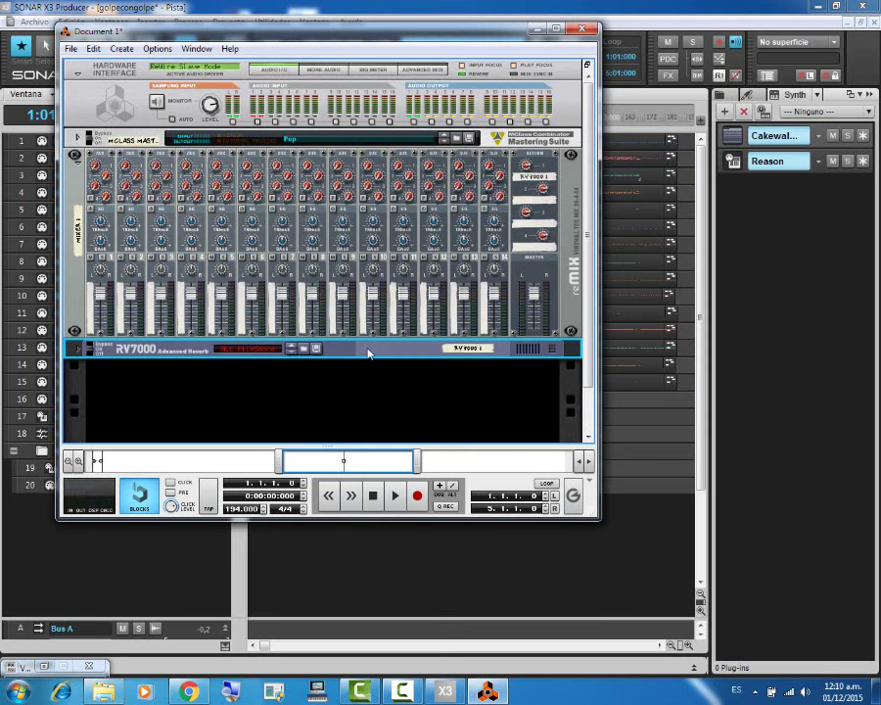
mouse_move(156, 162)
mouse_down()
mouse_move(157, 137)
mouse_move(157, 171)
mouse_move(144, 165)
mouse_up()
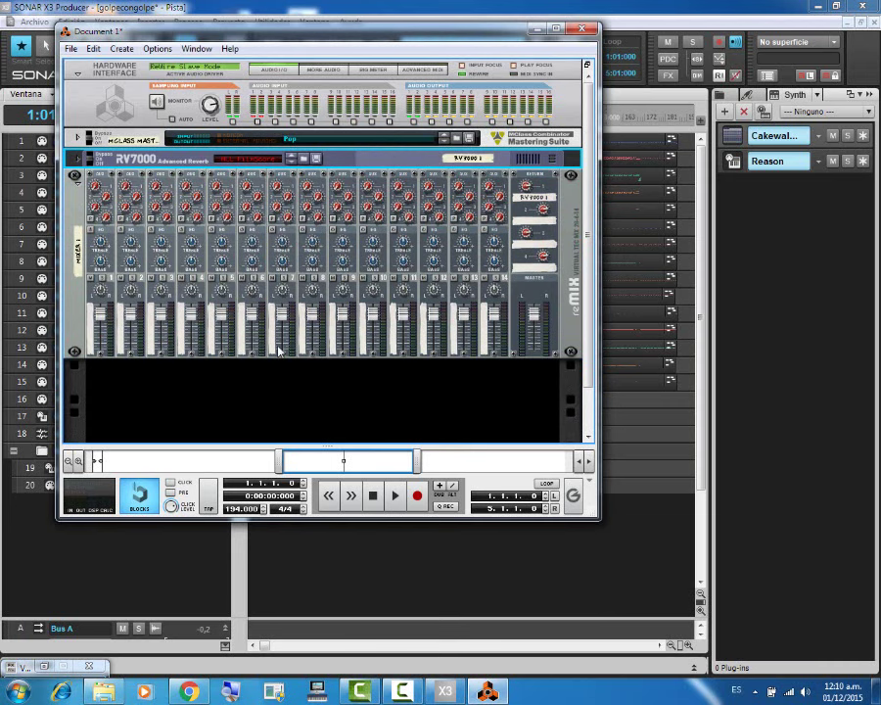
scroll(278, 351, down, 2)
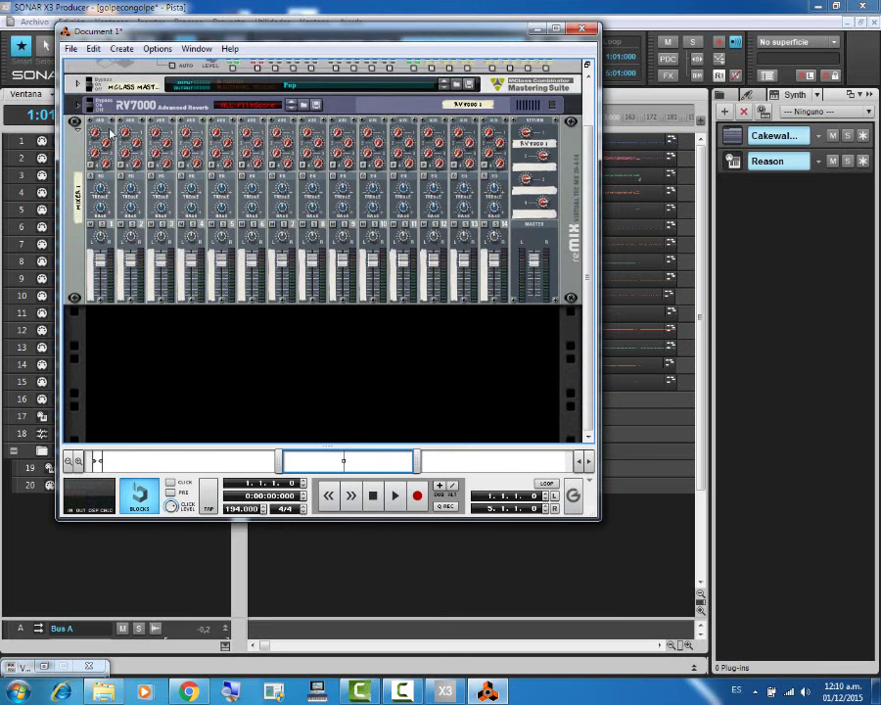
Step: Save the Reason song on the desktop (Escritorio) under the name golpe
click(71, 48)
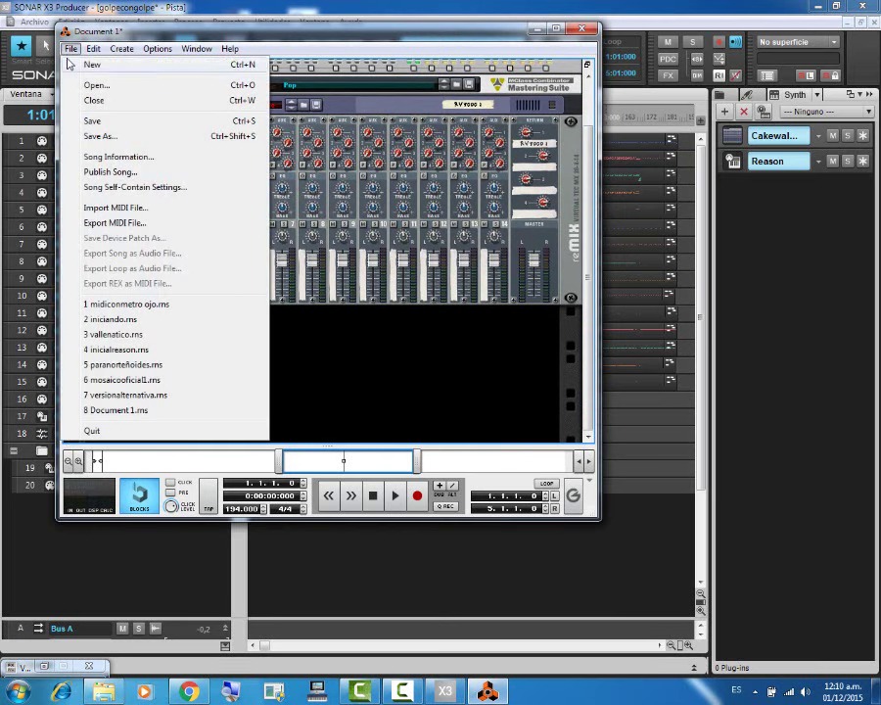
click(126, 139)
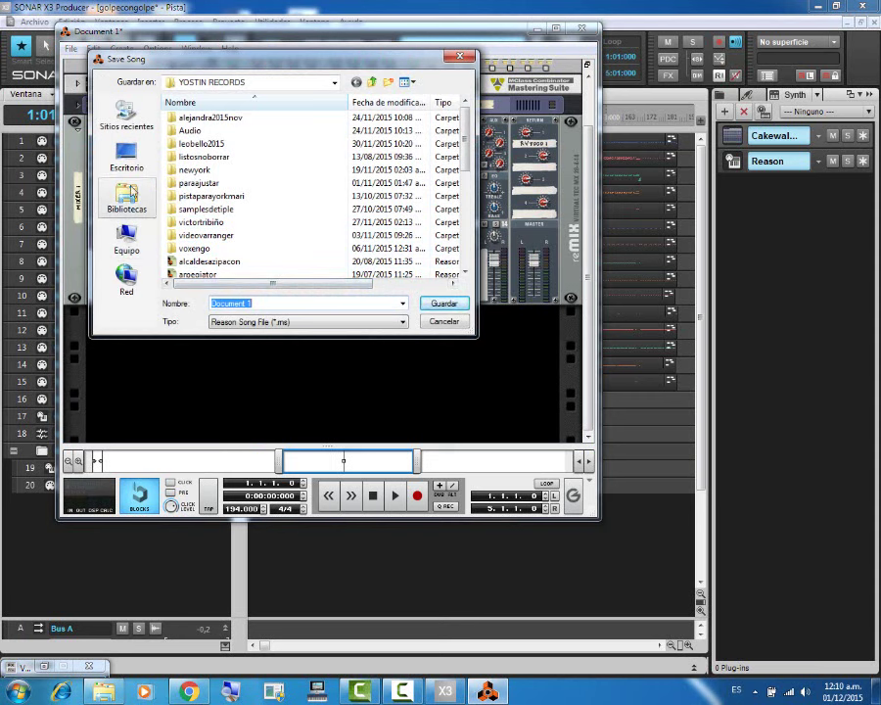
click(126, 154)
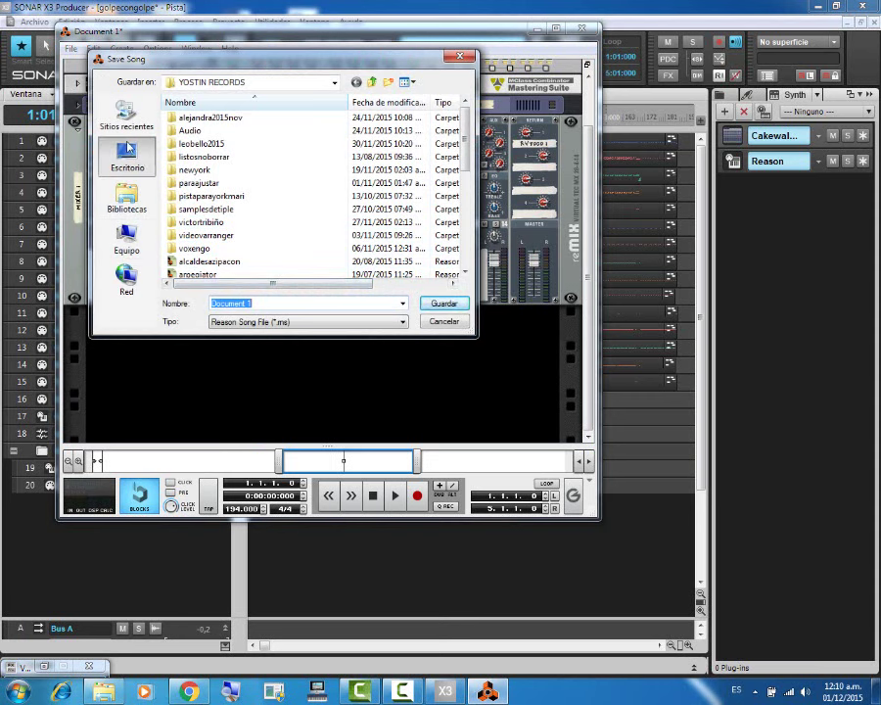
click(263, 303)
drag(259, 303, 207, 303)
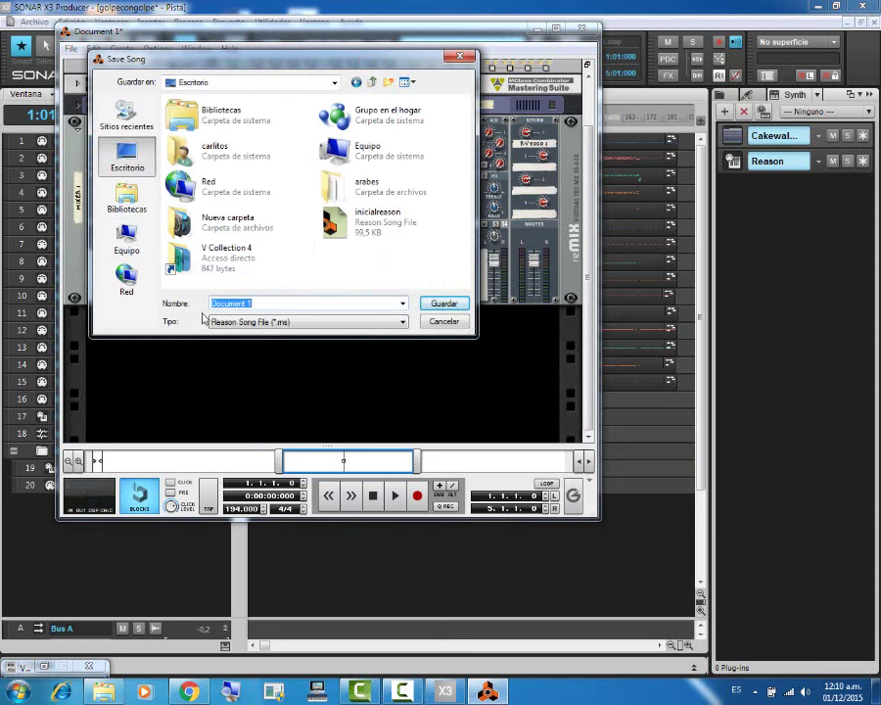
text(golpe)
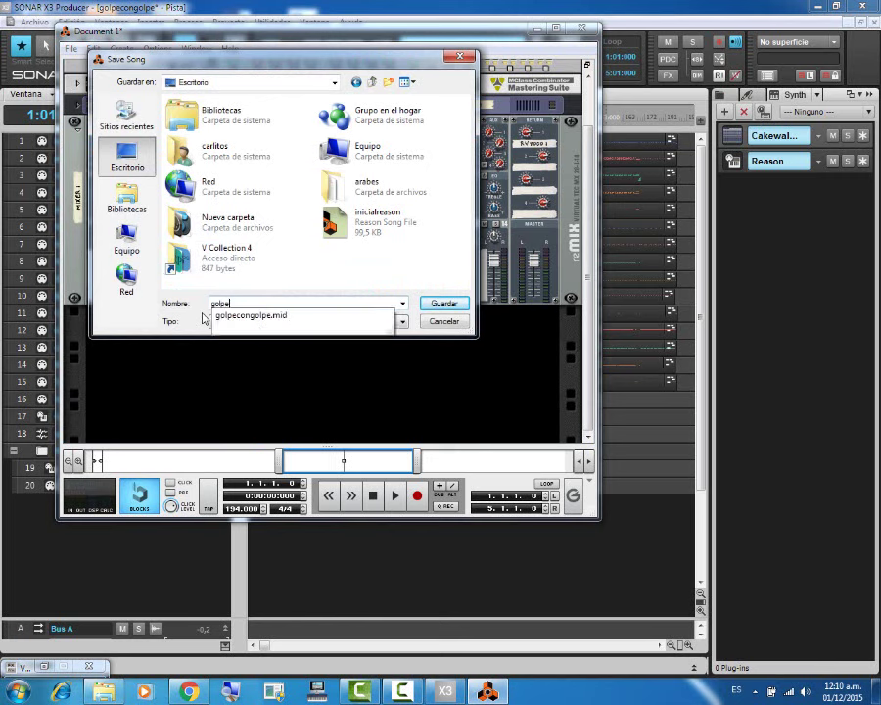
key(Return)
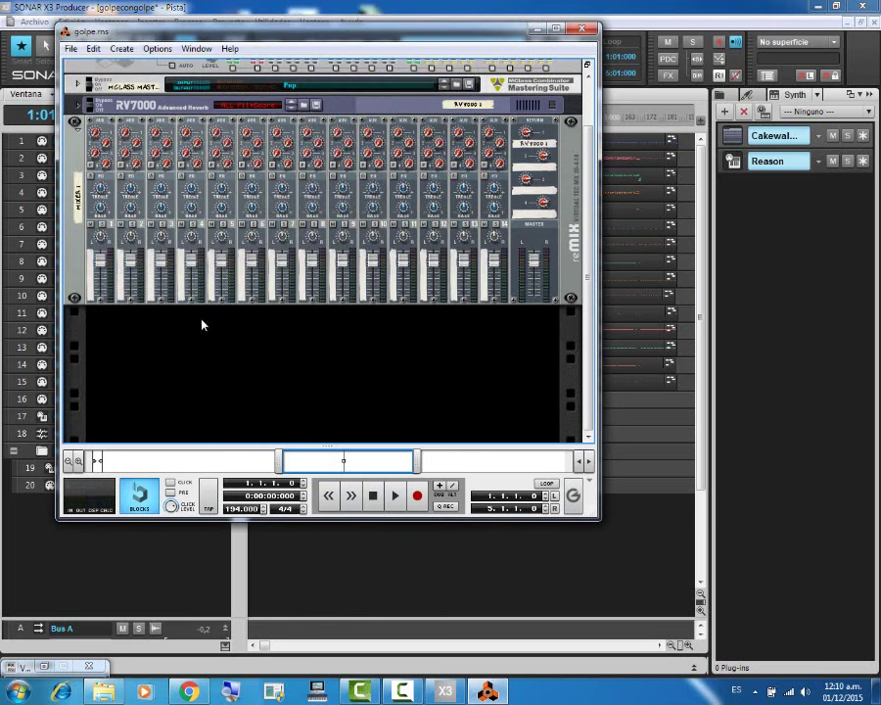
Step: Import the golpecongolpe MIDI file from the desktop and enlarge the rack window to full screen height
click(69, 49)
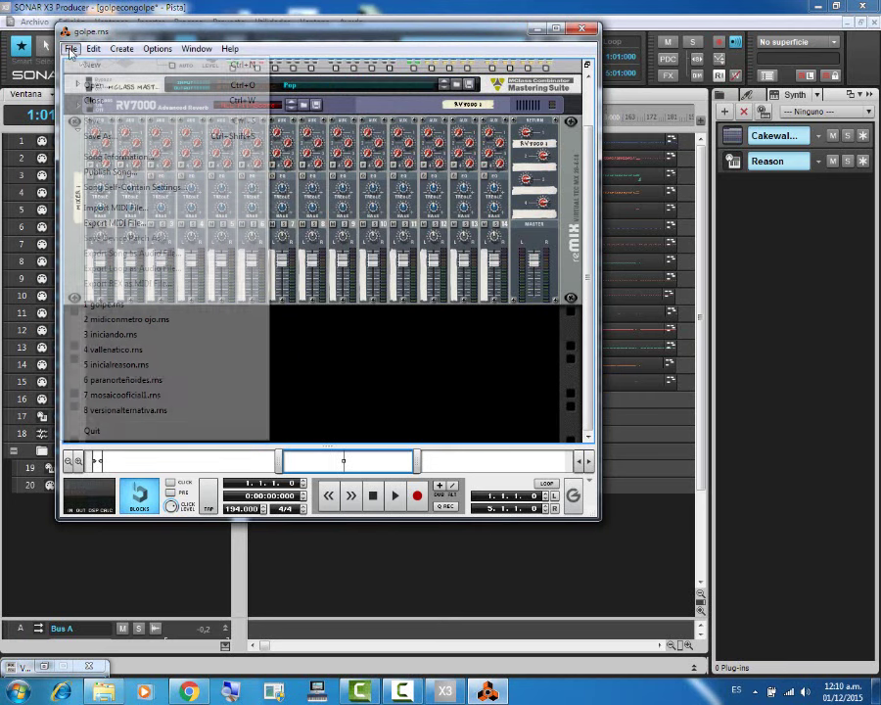
click(149, 210)
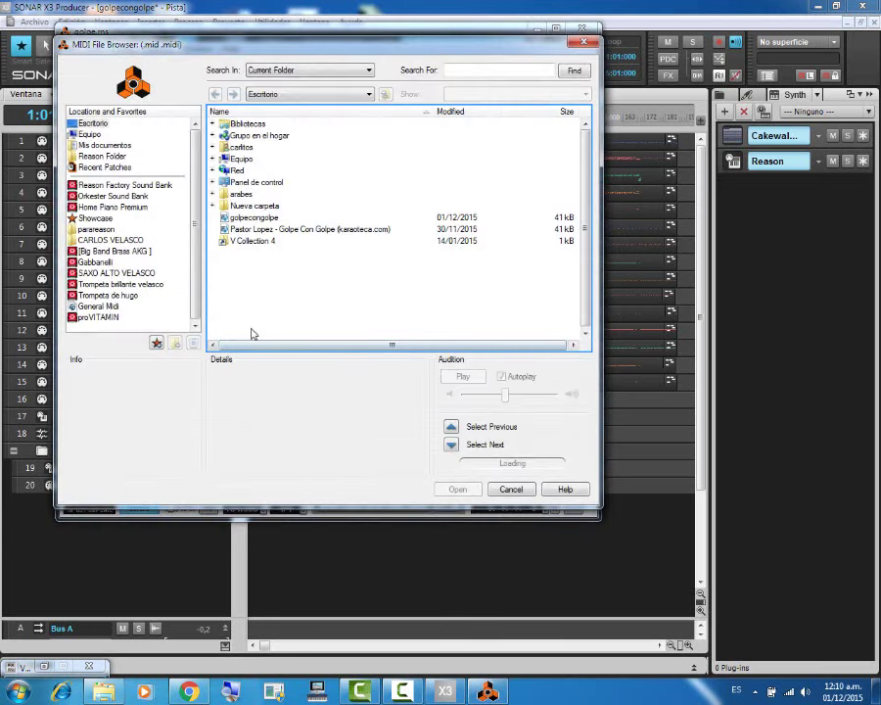
double_click(254, 217)
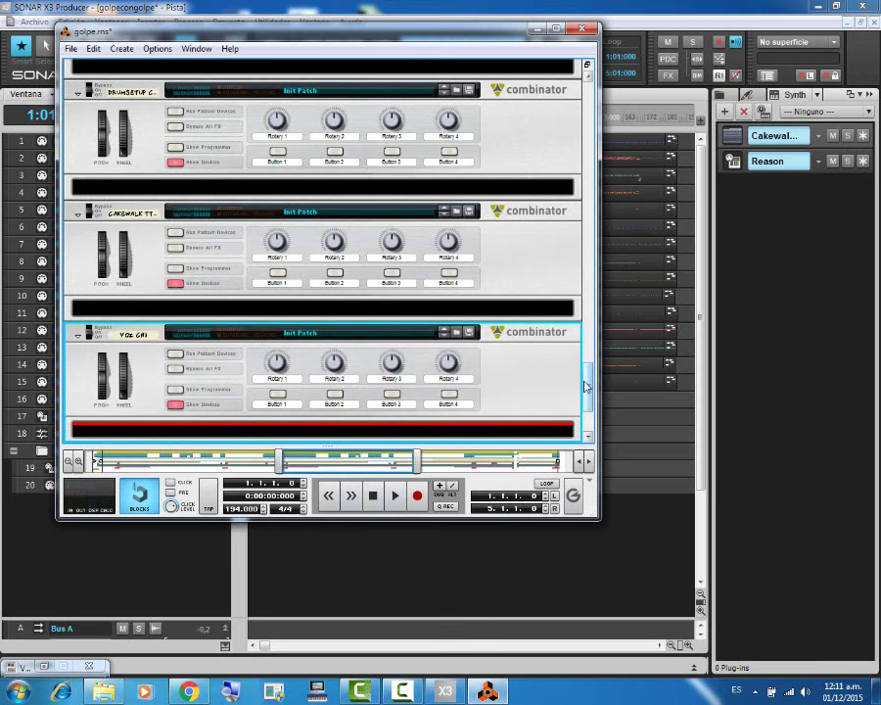
drag(585, 386, 592, 93)
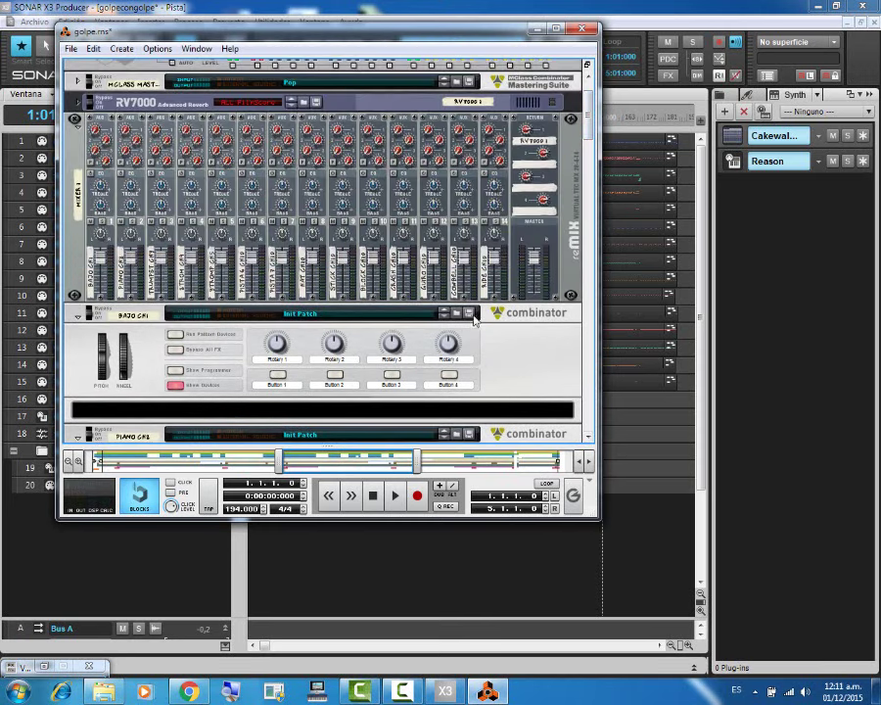
double_click(387, 23)
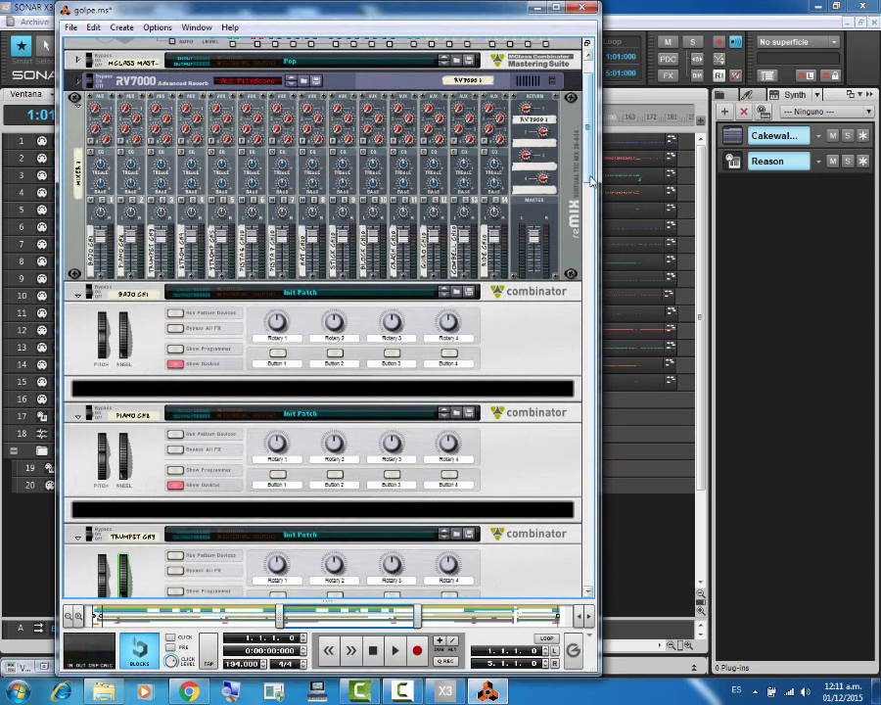
drag(591, 181, 562, 198)
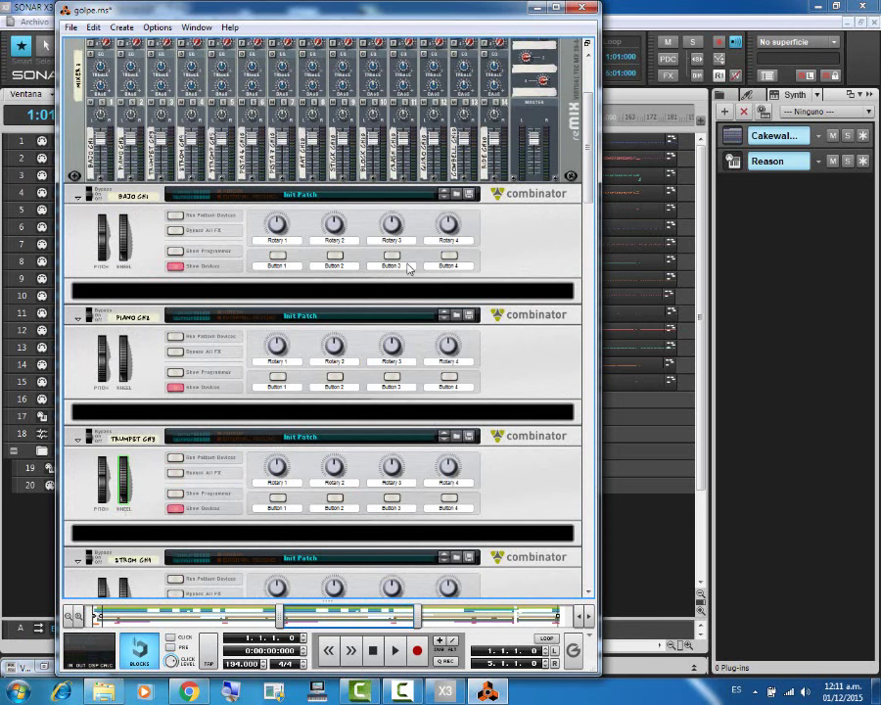
Step: Browse patches for the bajo Ch1 Combinator and open the proVITAMIN sound bank
click(456, 195)
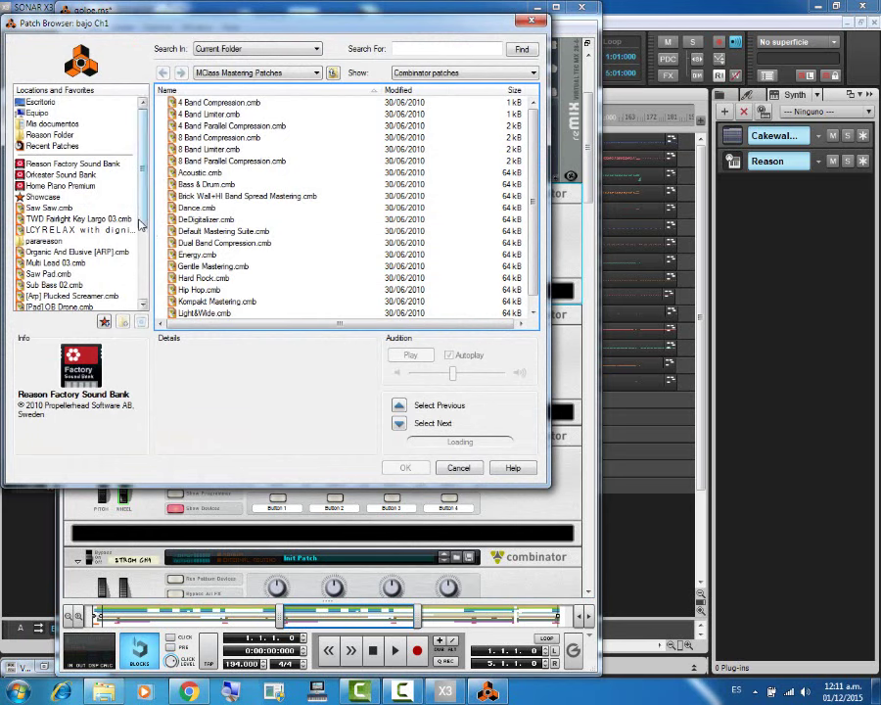
scroll(143, 224, down, 4)
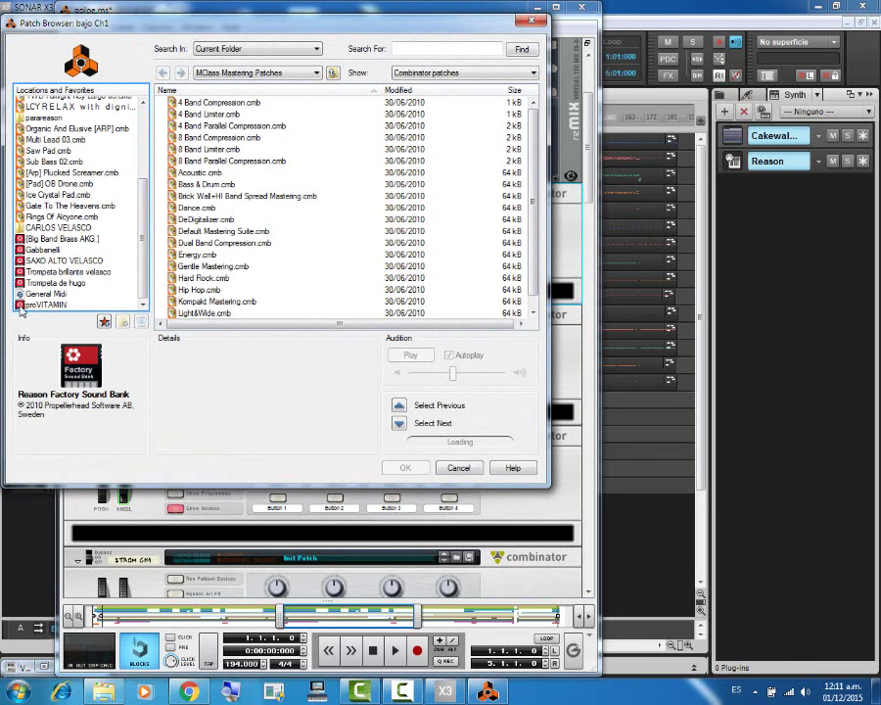
click(46, 304)
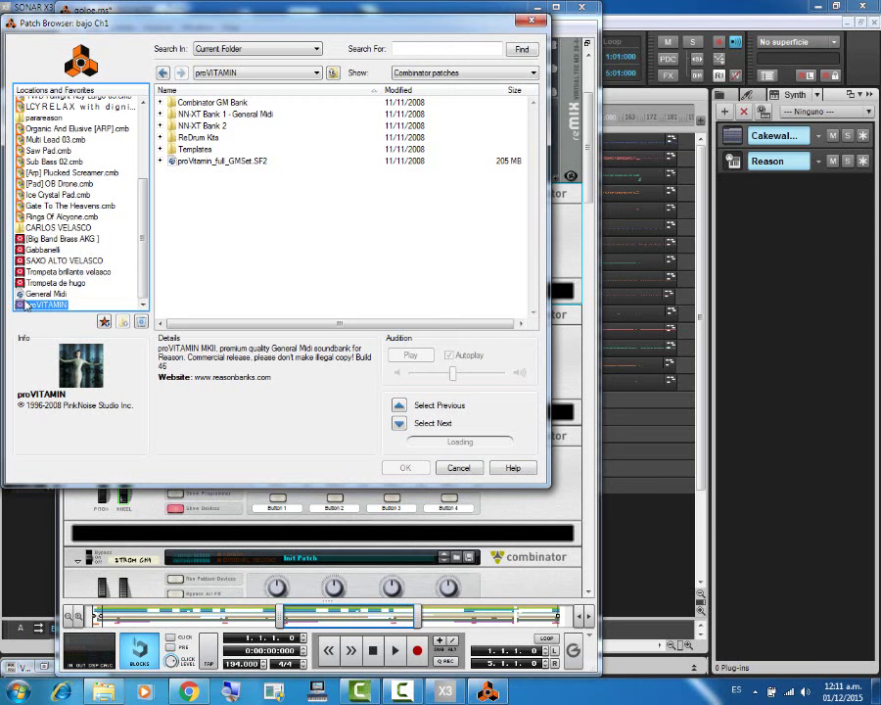
click(27, 304)
drag(188, 16, 267, 287)
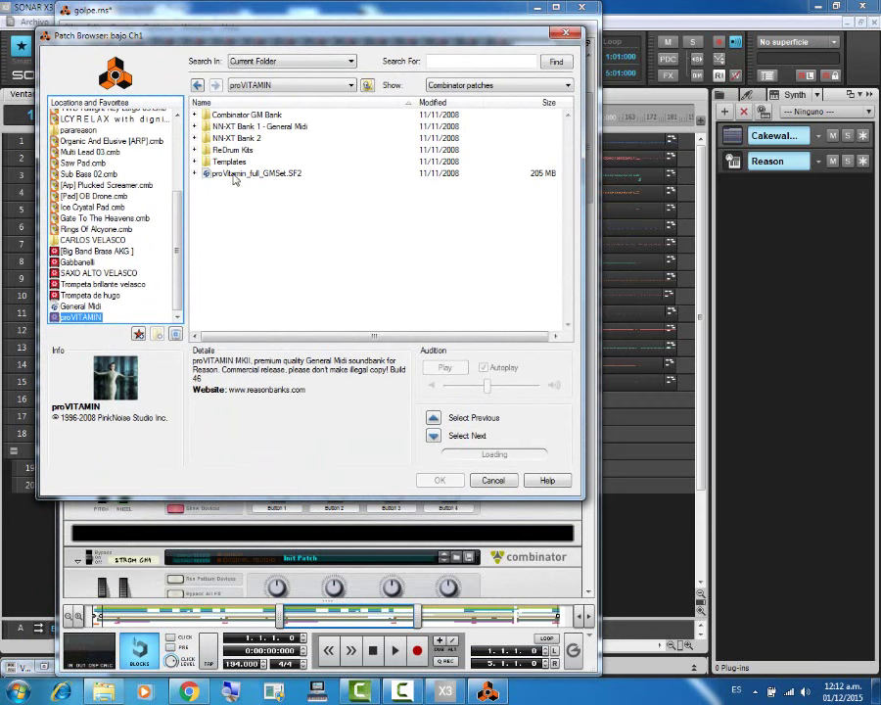
Step: Load GM 034 - Fingered El. Bass.cmb from the Combinator GM Bank into bajo Ch1 and hide its inner devices
double_click(225, 117)
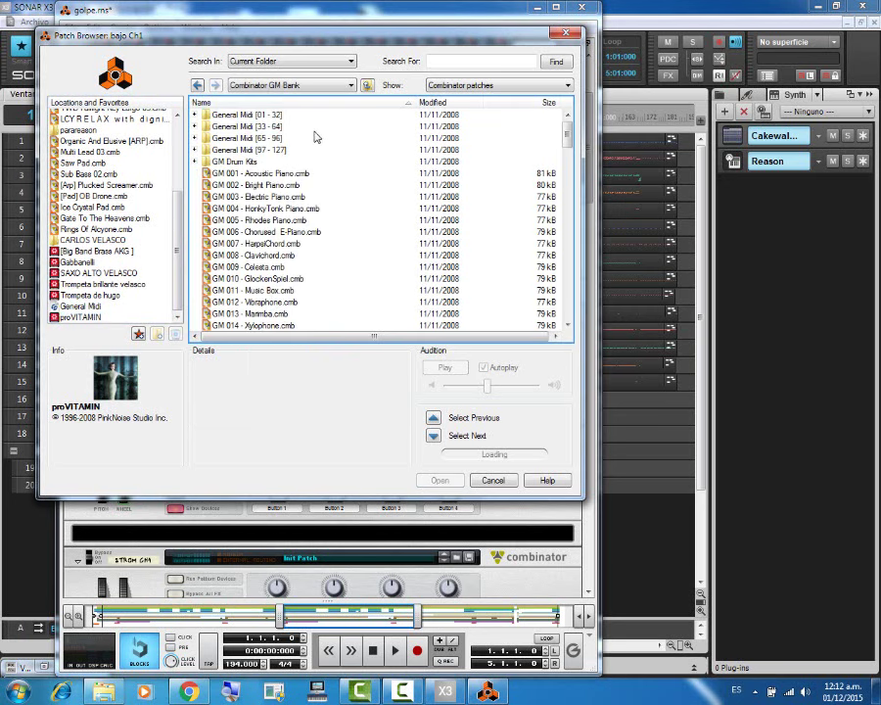
scroll(331, 245, down, 2)
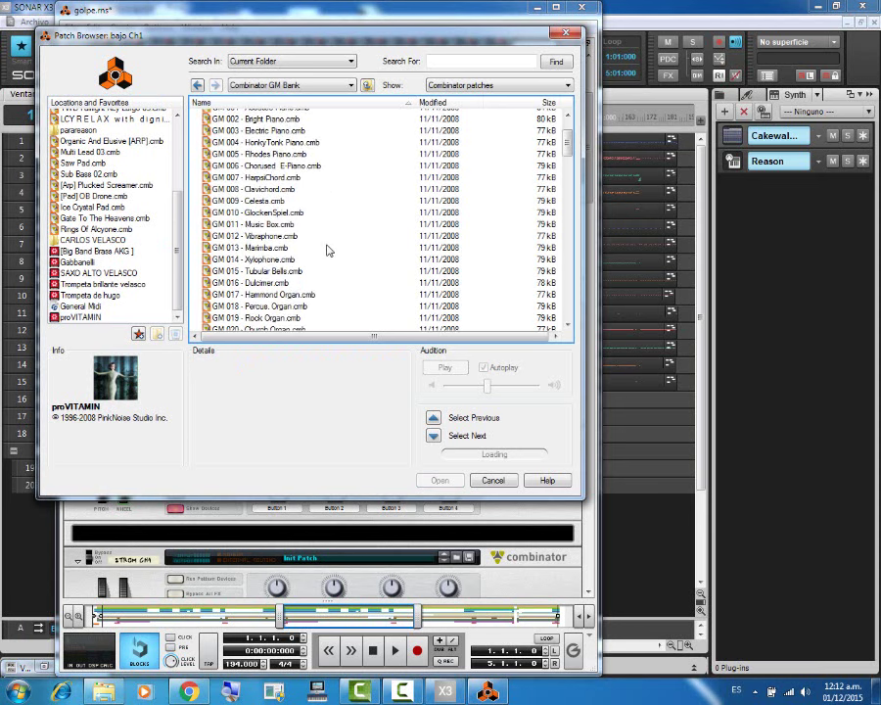
scroll(331, 244, down, 1)
scroll(328, 249, up, 4)
scroll(328, 251, down, 8)
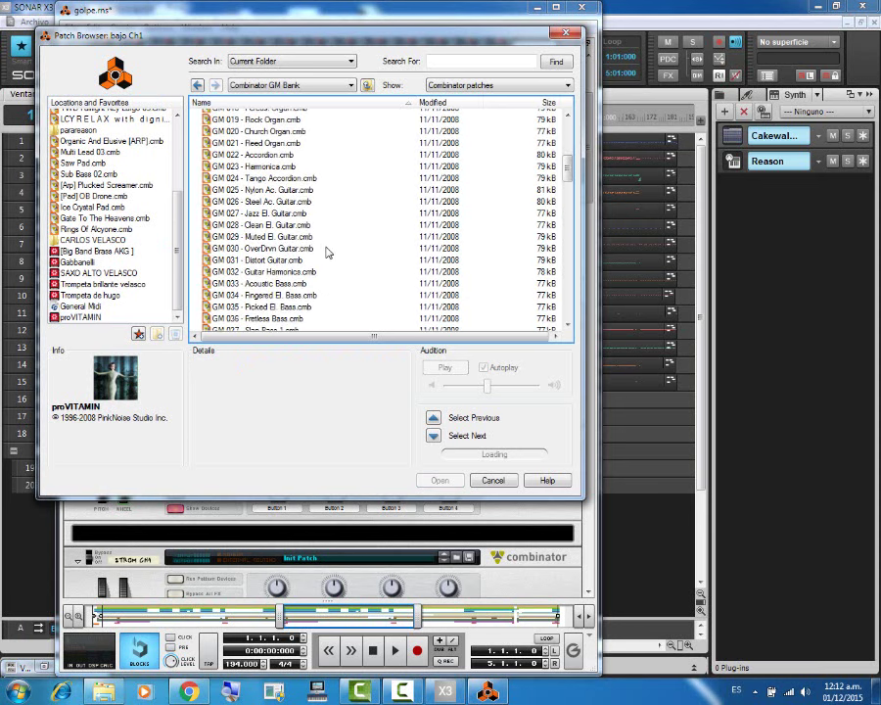
double_click(288, 297)
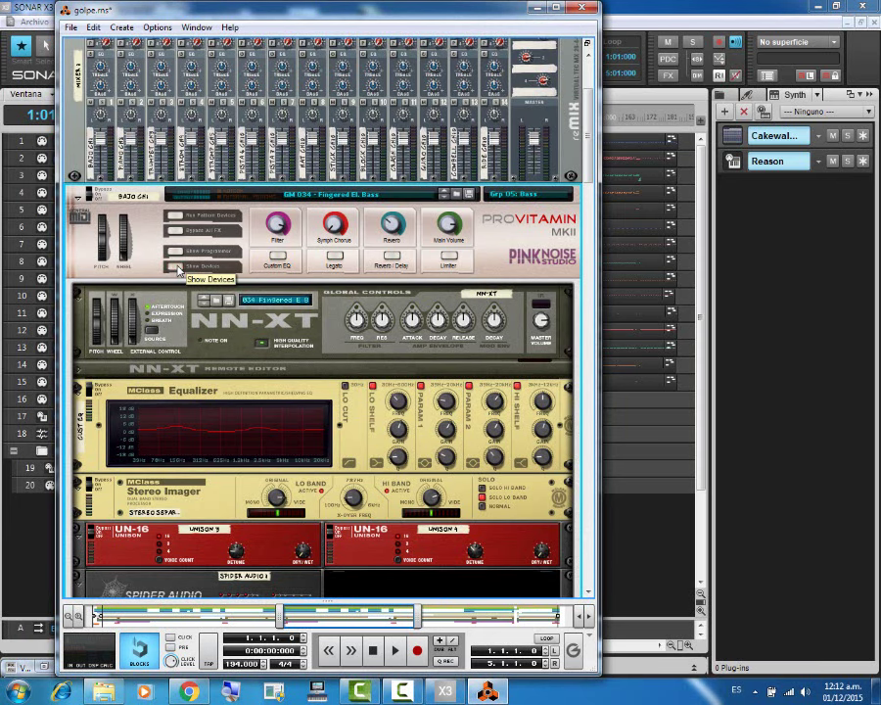
click(177, 266)
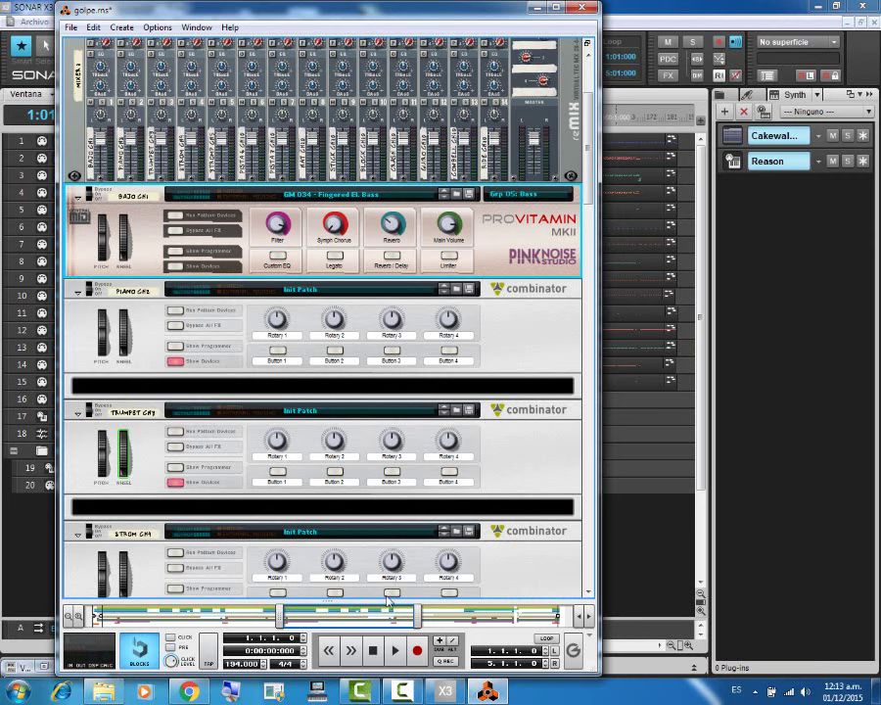
Step: Enlarge the sequencer area, detach it into its own window and increase the height of the track lanes
drag(367, 602, 330, 178)
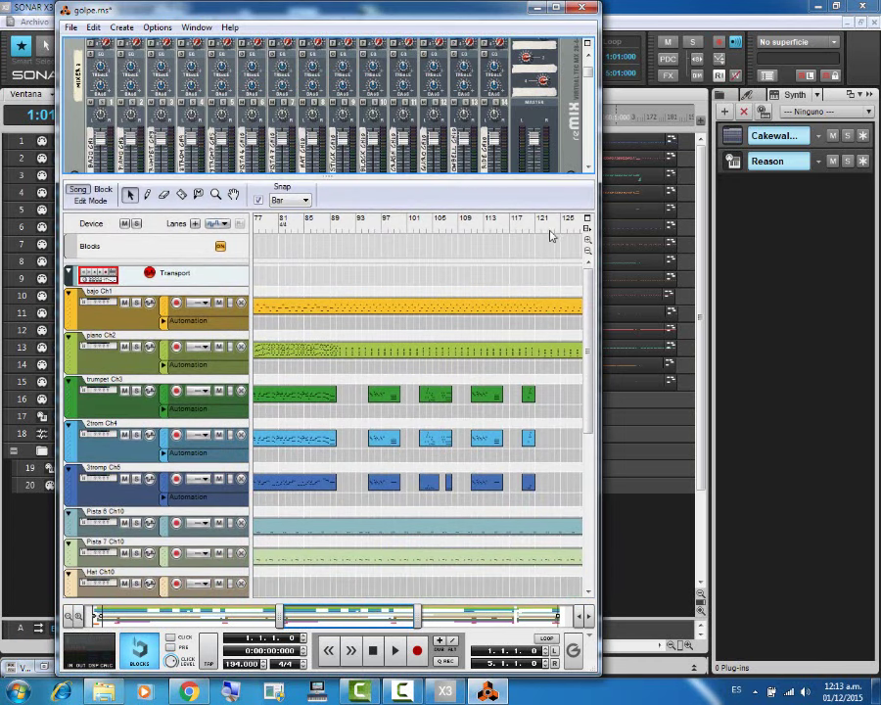
click(588, 231)
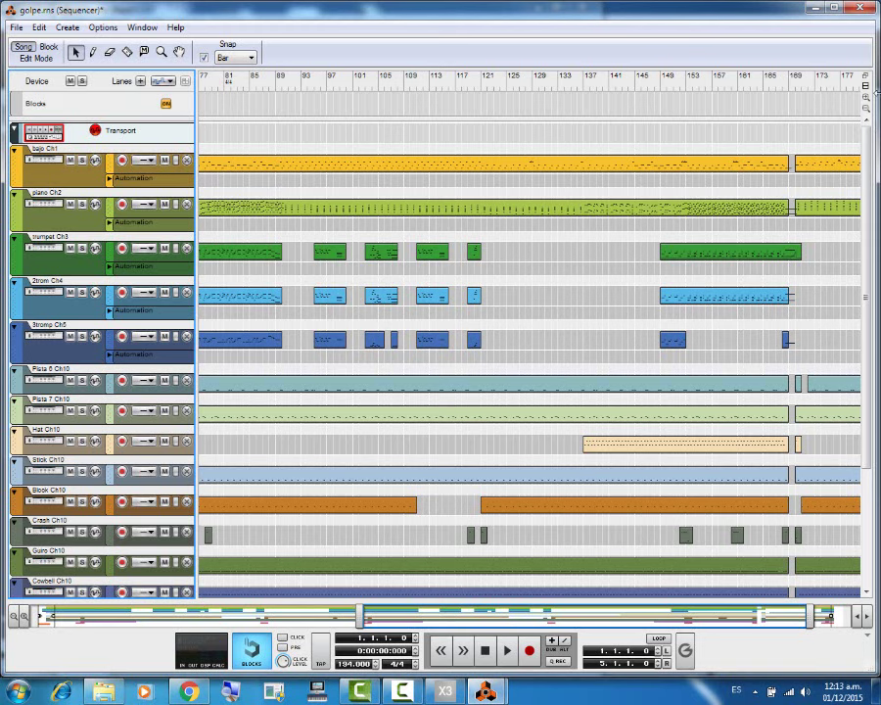
click(866, 97)
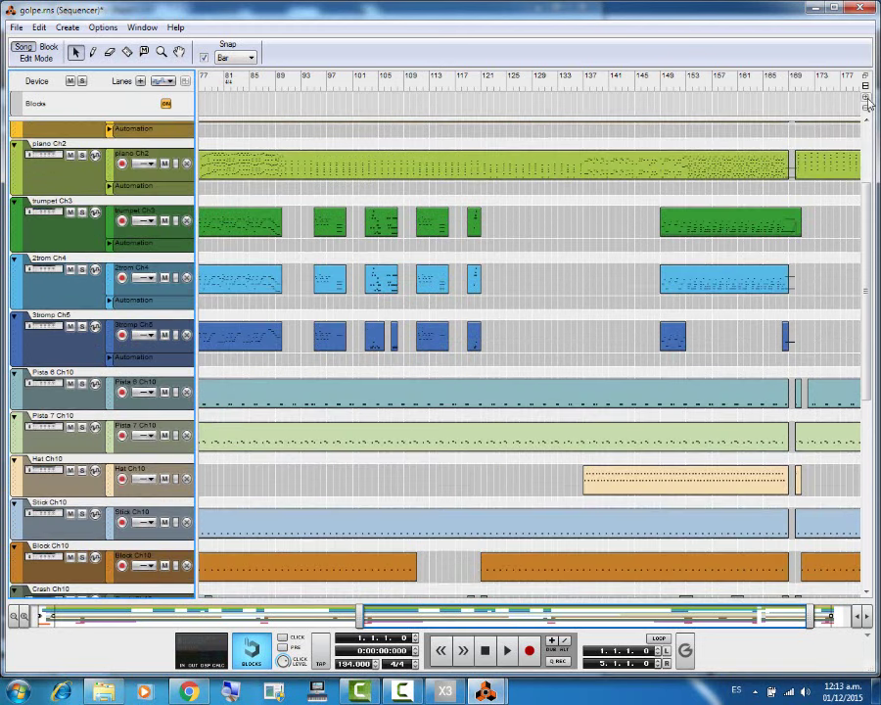
scroll(509, 225, up, 3)
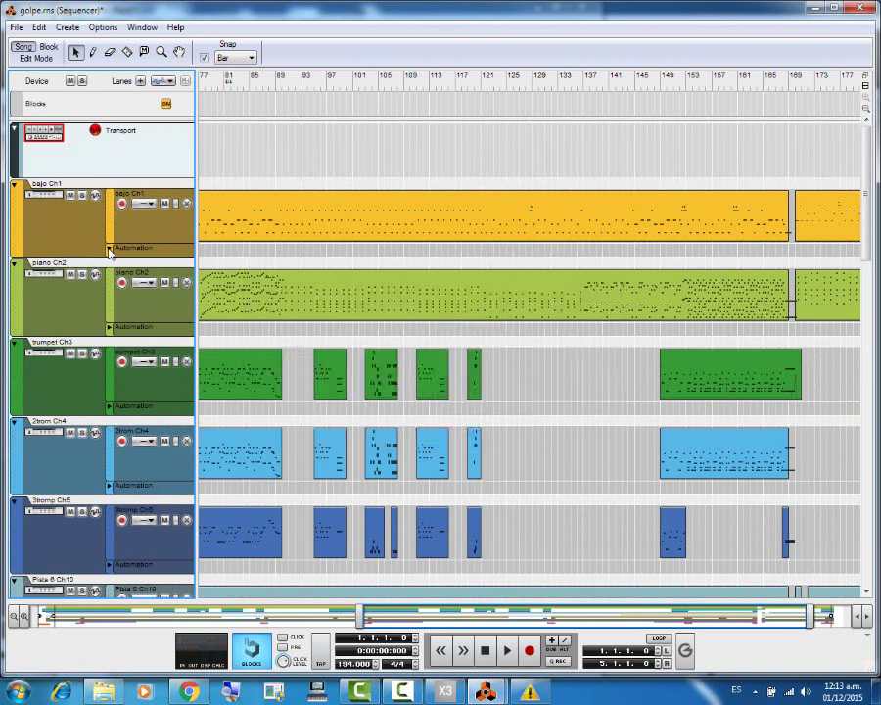
Step: Delete all controller automation lanes from the bajo Ch1 track, dismissing the Windows color scheme dialog, and save the song
click(109, 249)
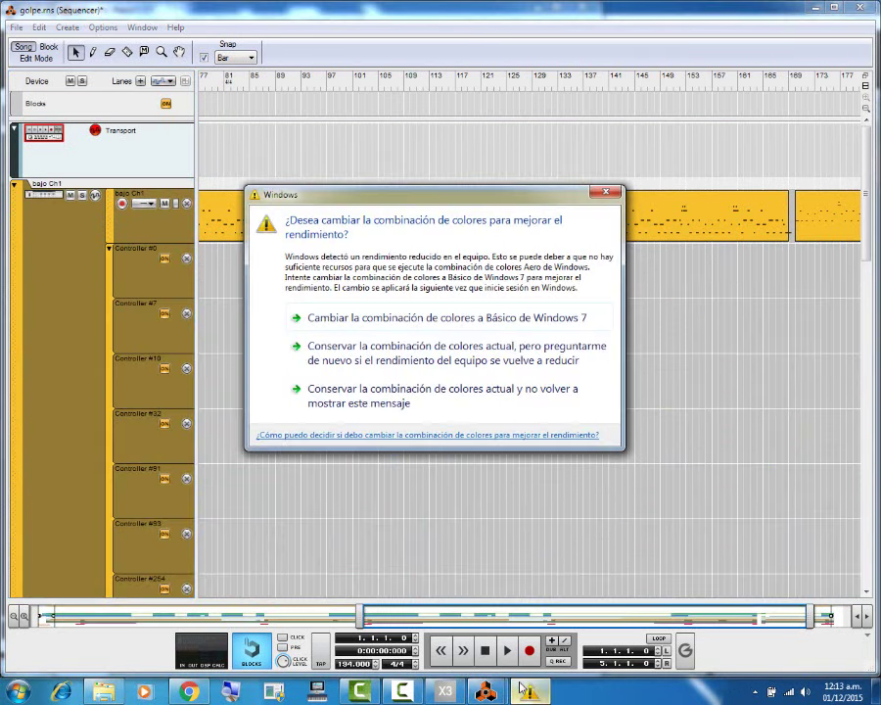
click(606, 193)
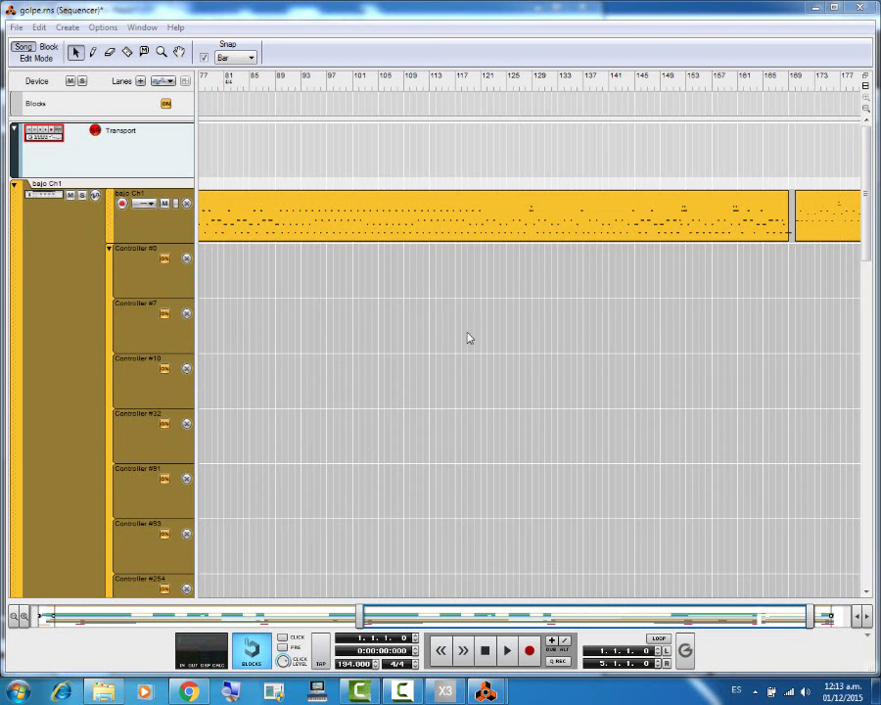
double_click(187, 260)
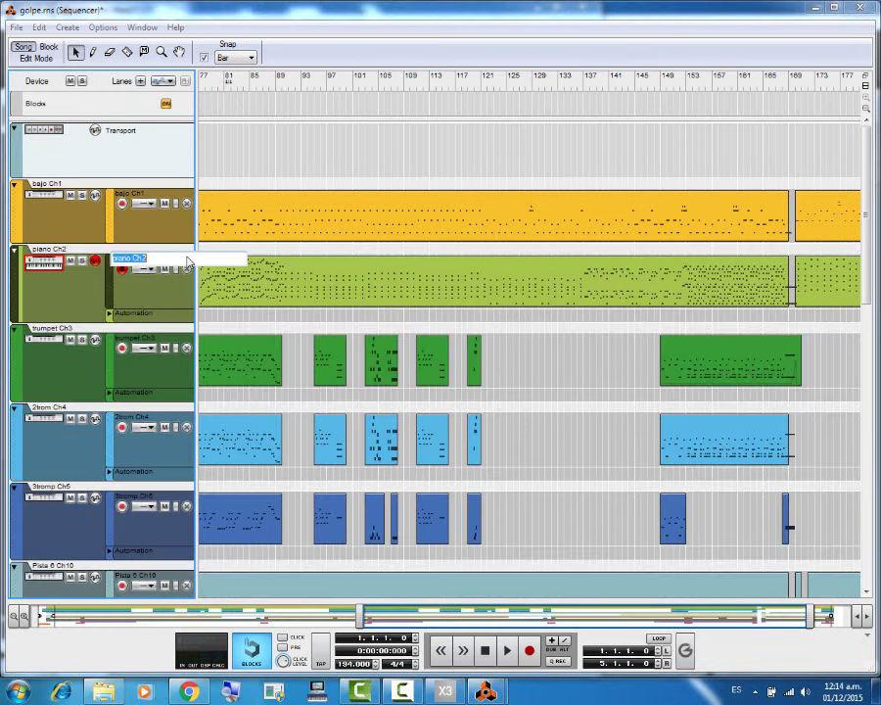
click(80, 301)
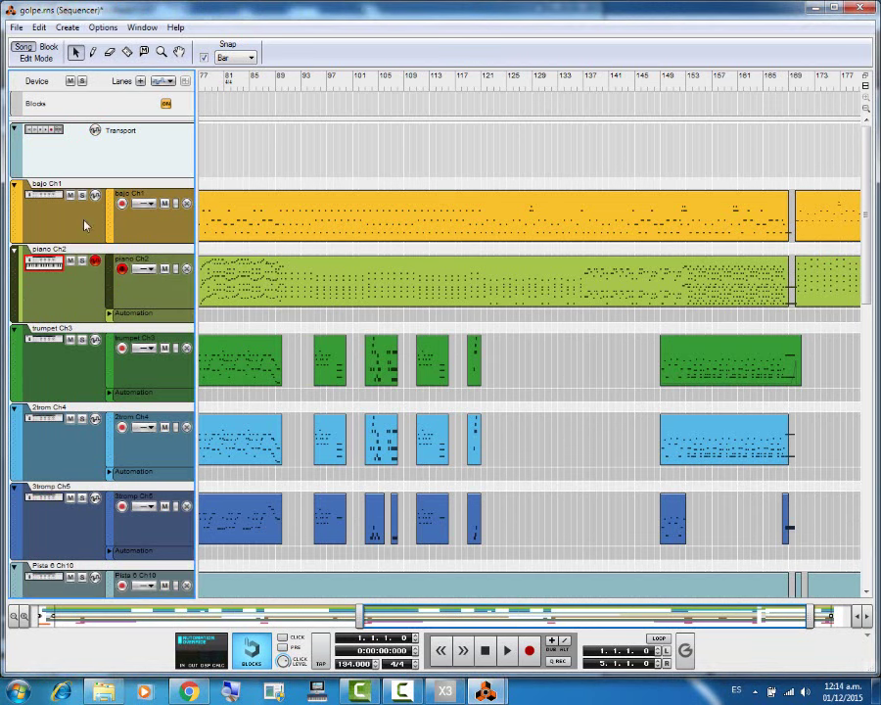
click(15, 28)
click(51, 101)
Step: Switch to SONAR X3 and mute the Cakewalk TTS-1 track together with all the MIDI tracks feeding it
click(441, 691)
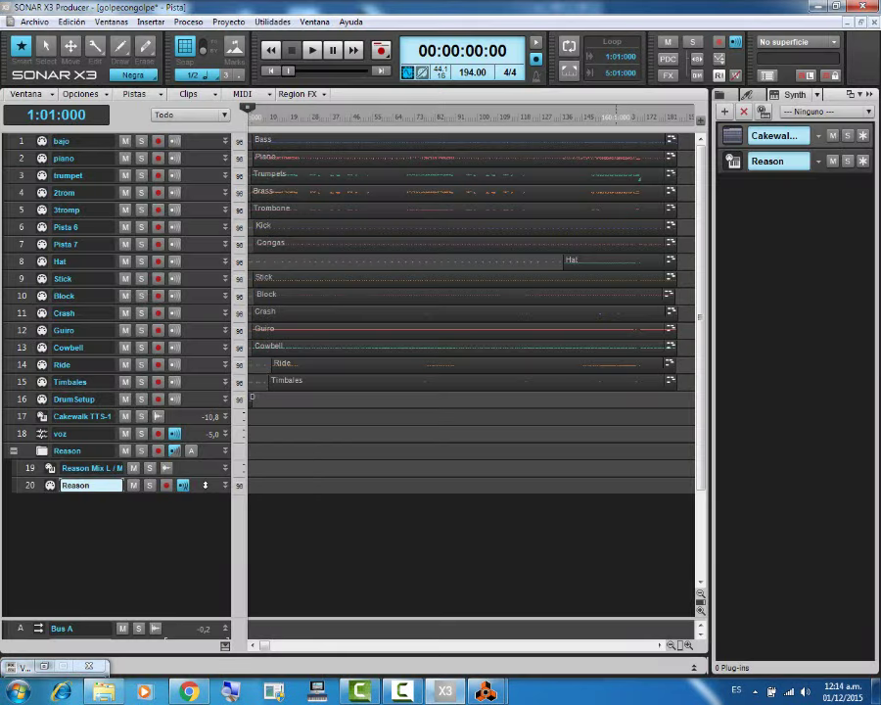
ctrl+click(124, 416)
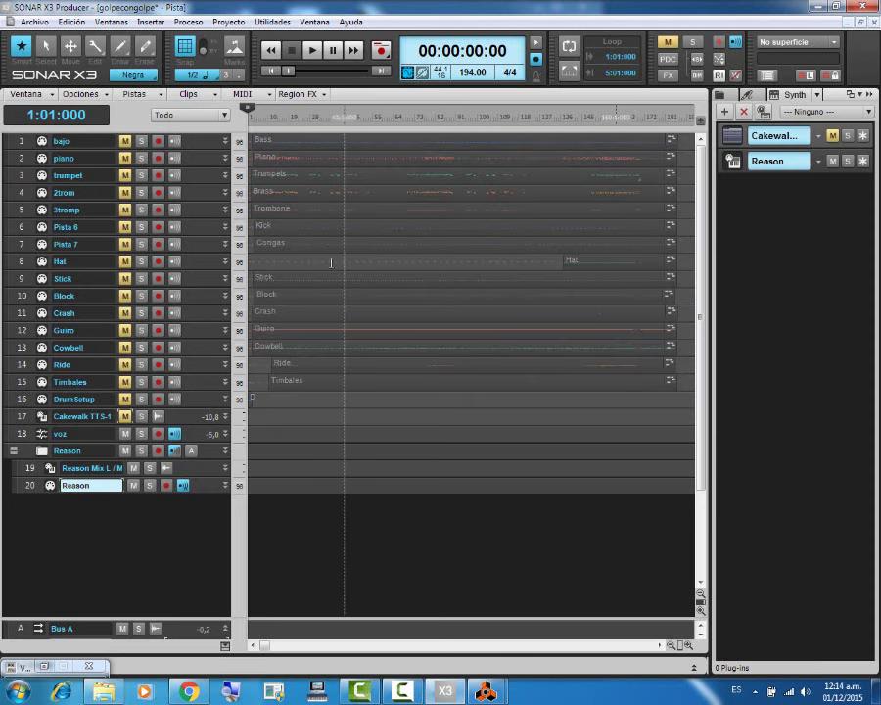
click(141, 261)
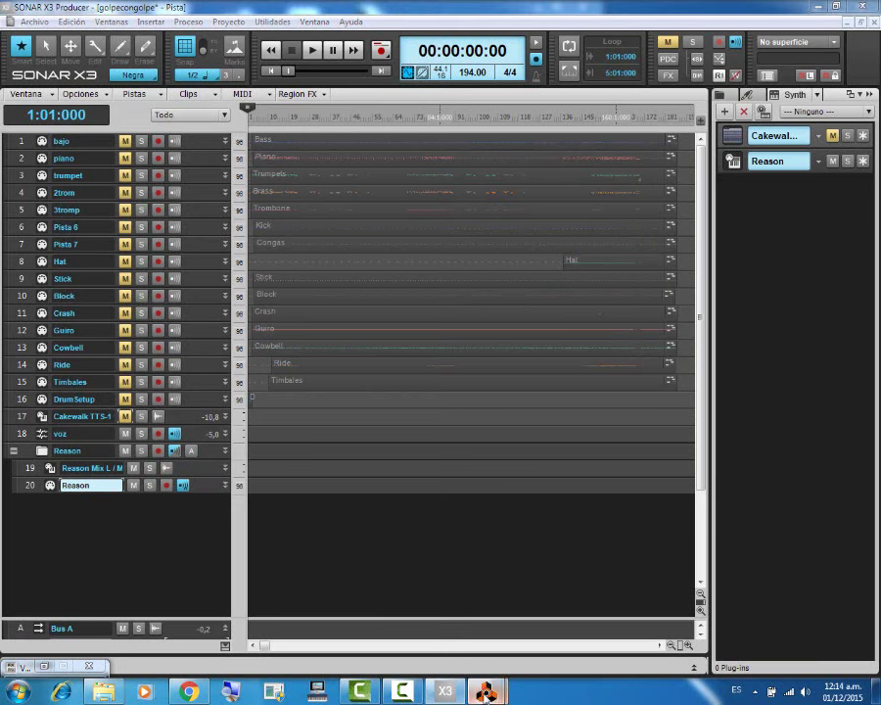
Step: Switch to the Reason rack, play the song briefly to audition the bass and fold the bajo Ch1 Combinator
mouse_move(483, 686)
click(348, 596)
key(space)
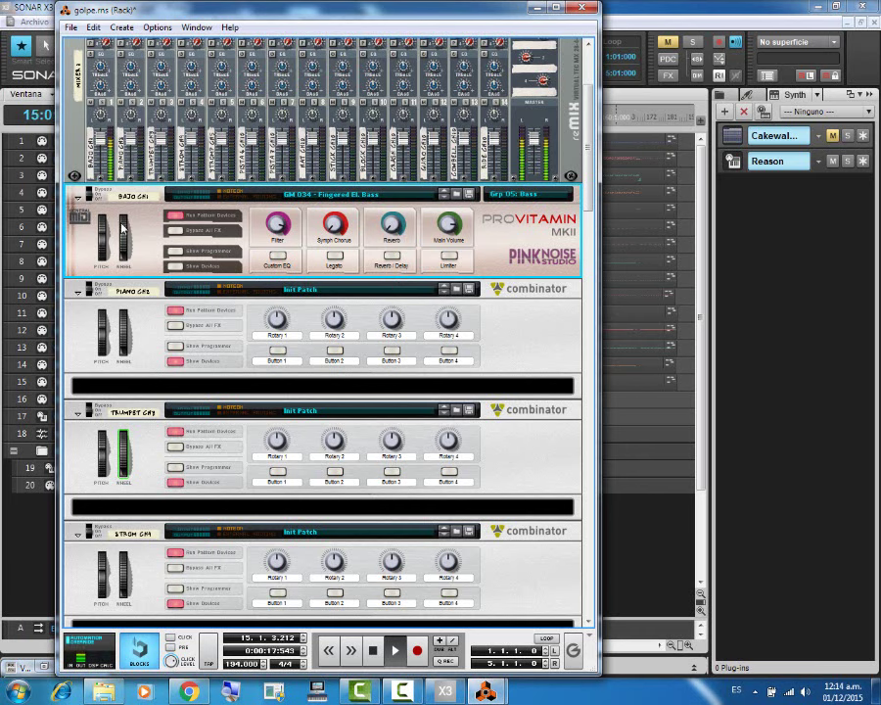
key(space)
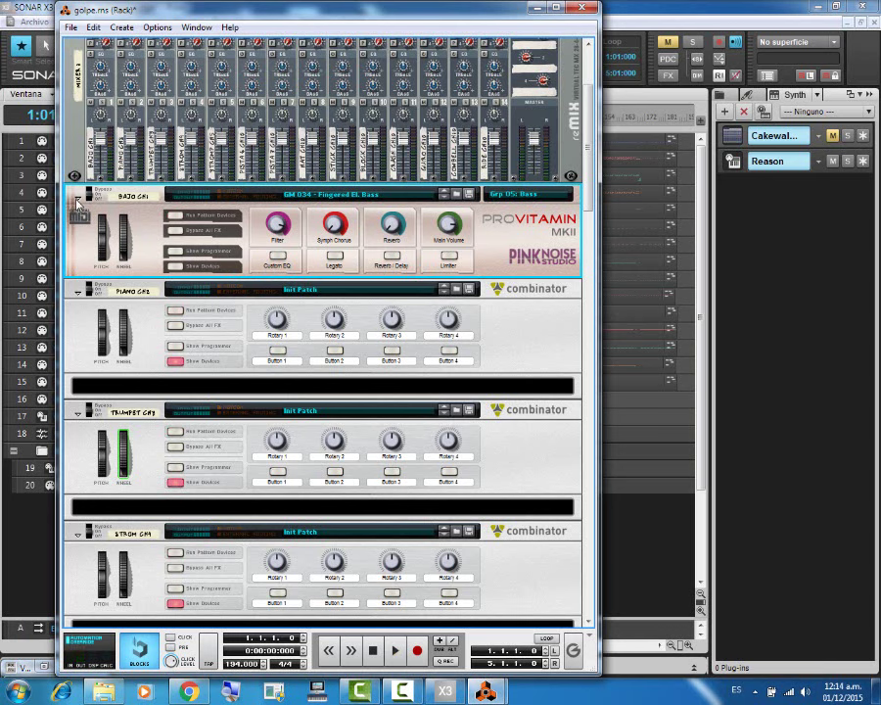
click(79, 200)
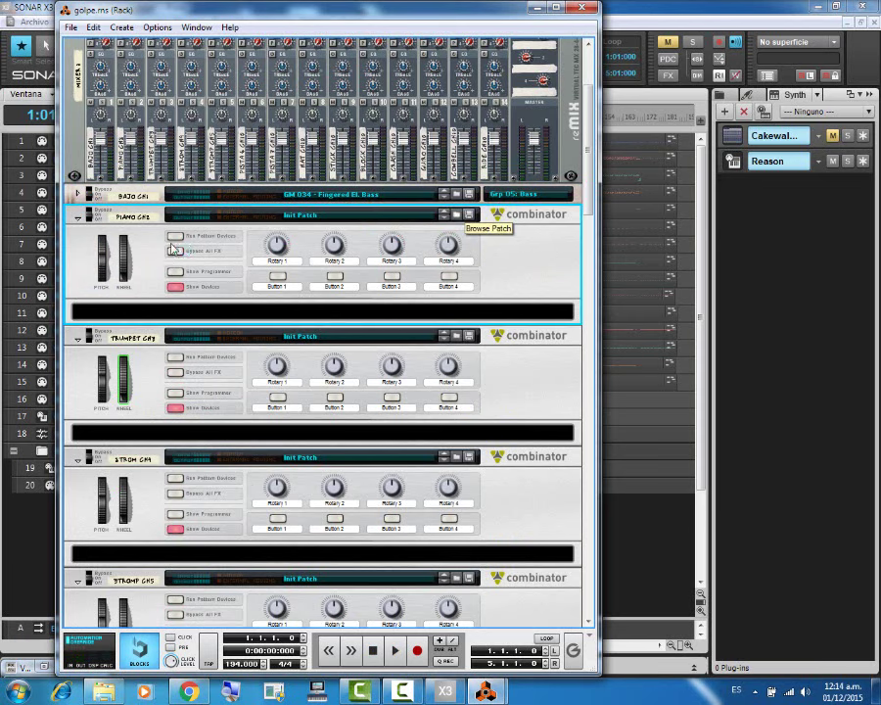
Step: Load the GM 001 - Acoustic Piano patch into the piano Ch2 Combinator and hide its inner devices
click(456, 217)
click(263, 173)
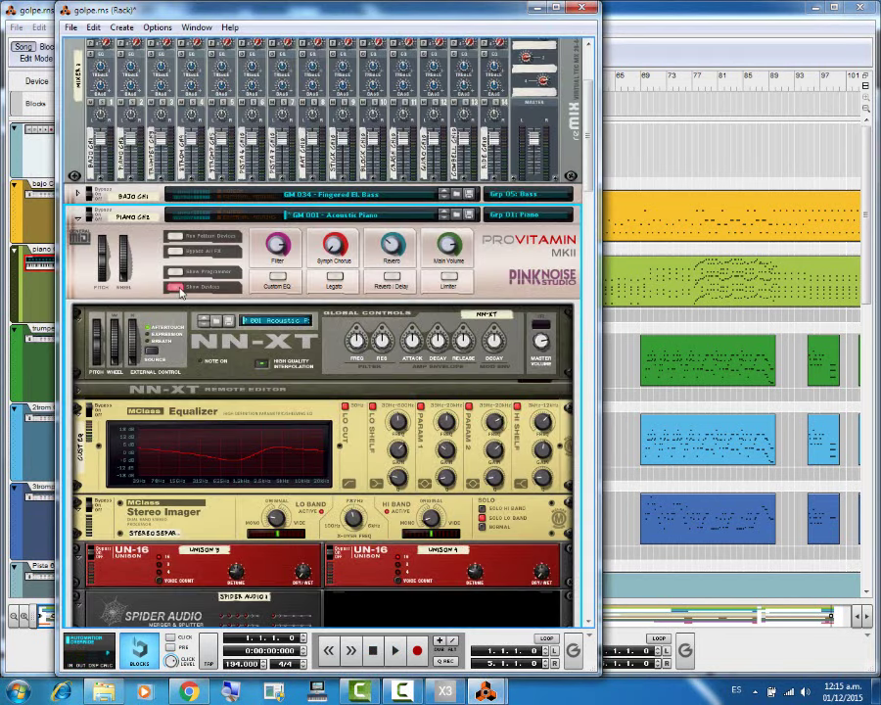
click(176, 287)
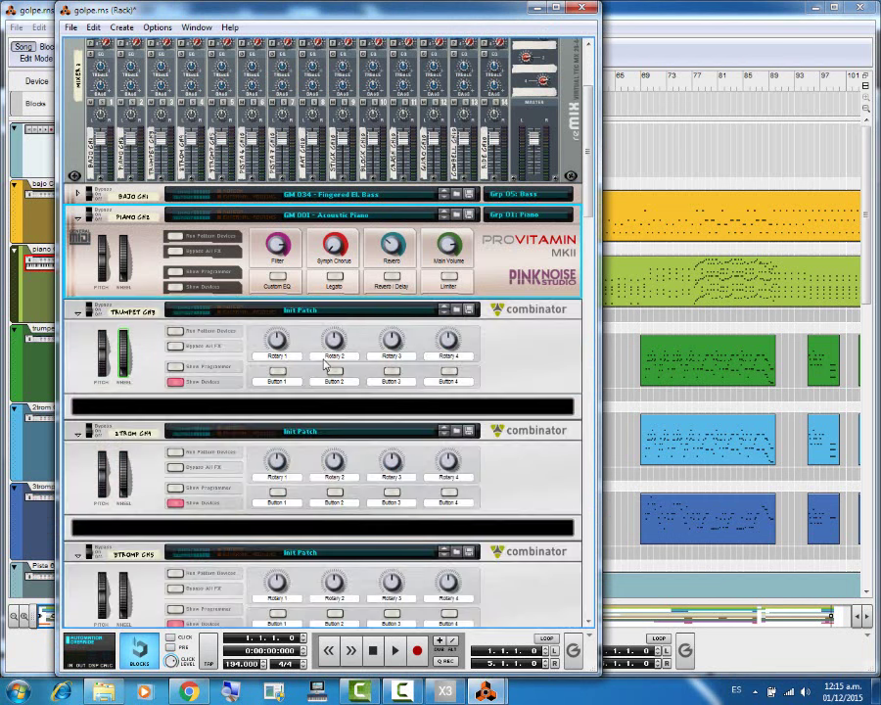
Step: Play the song from the start twice to audition the bass and piano, and save the song
key(space)
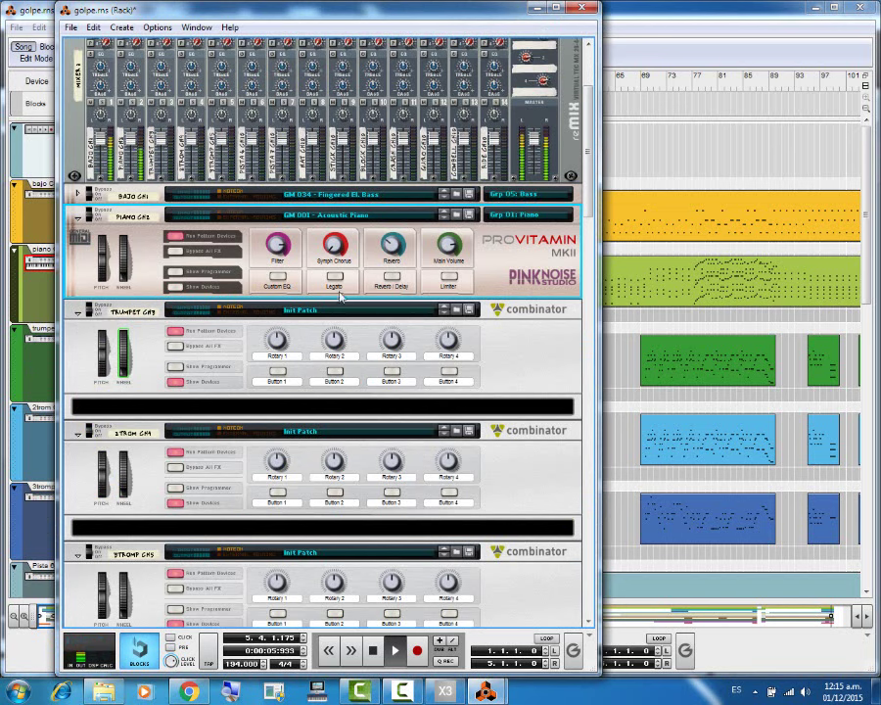
key(space)
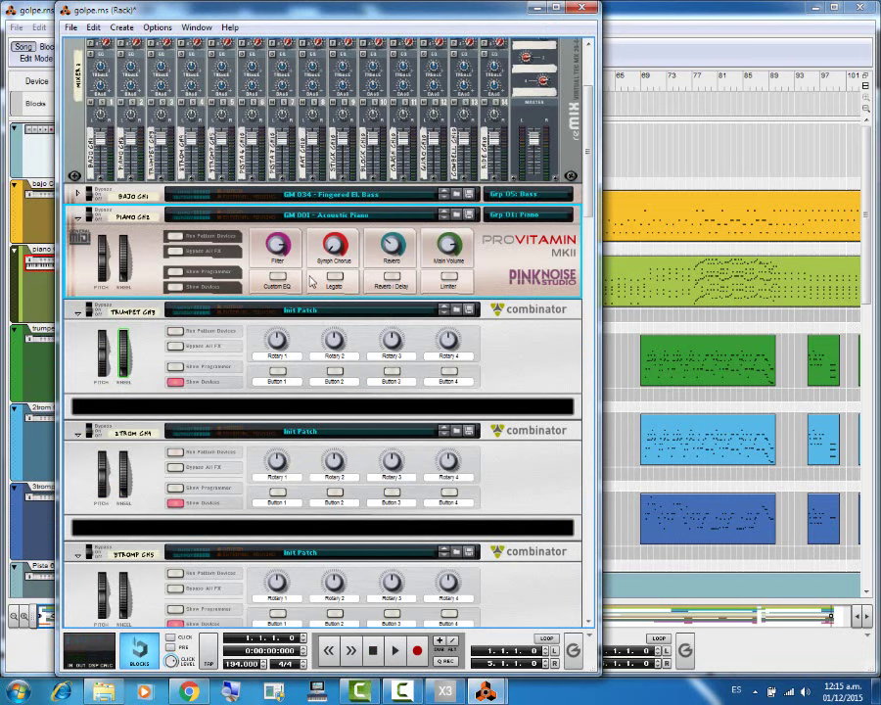
scroll(249, 65, up, 3)
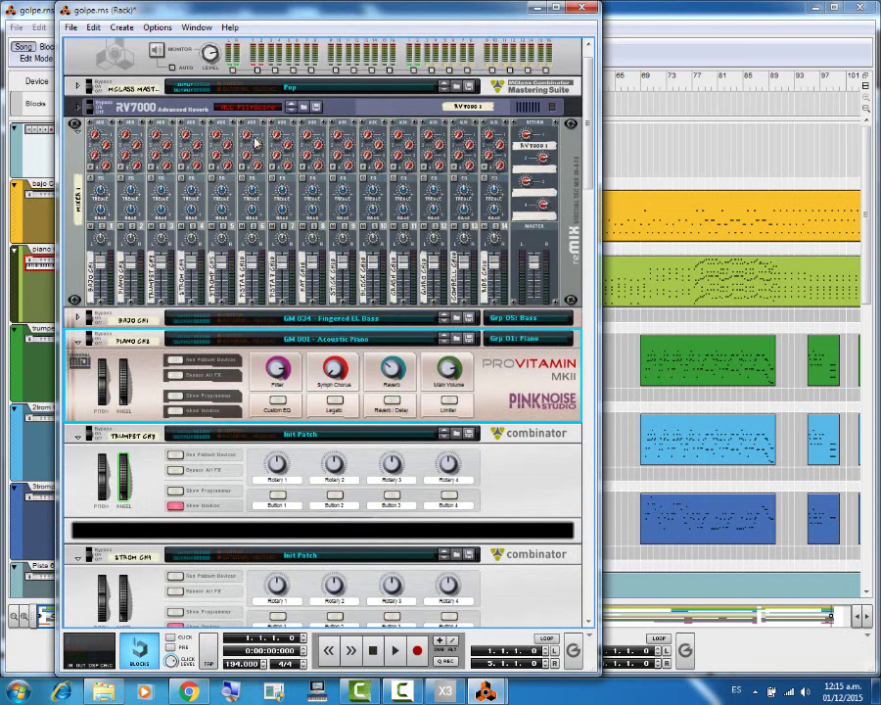
scroll(224, 164, down, 2)
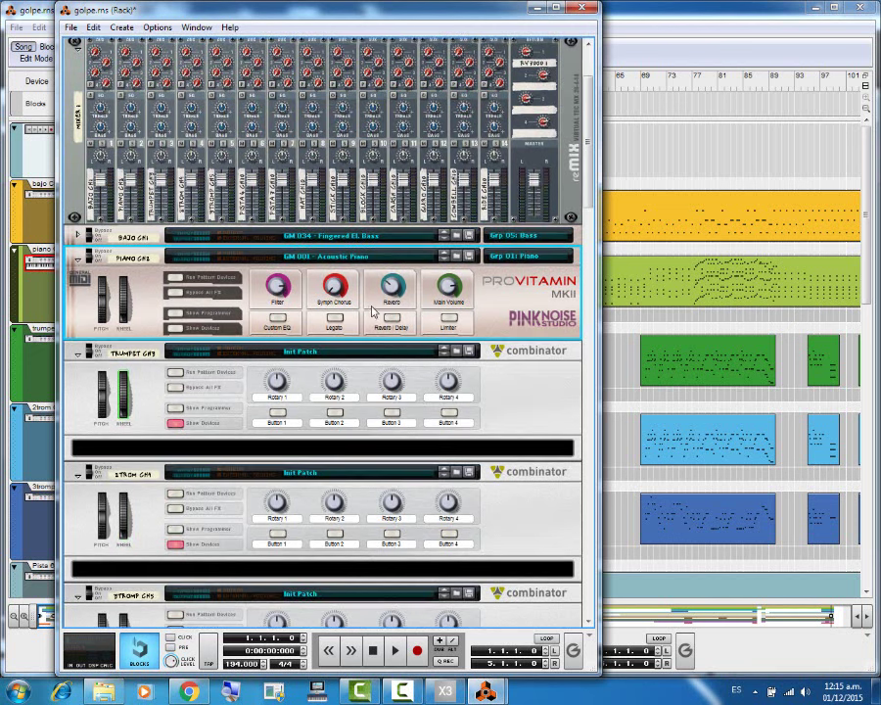
key(space)
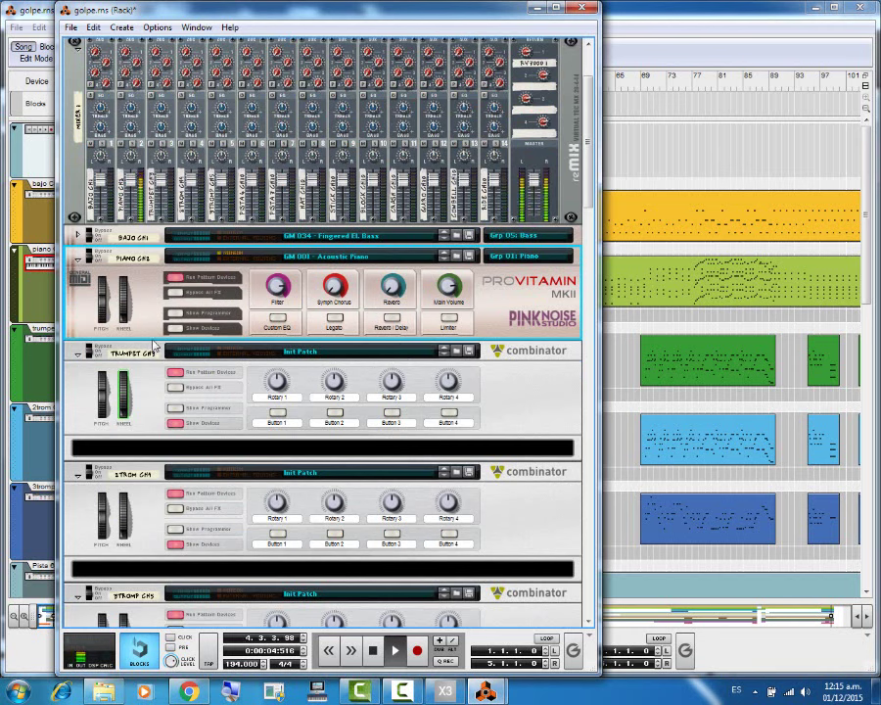
key(space)
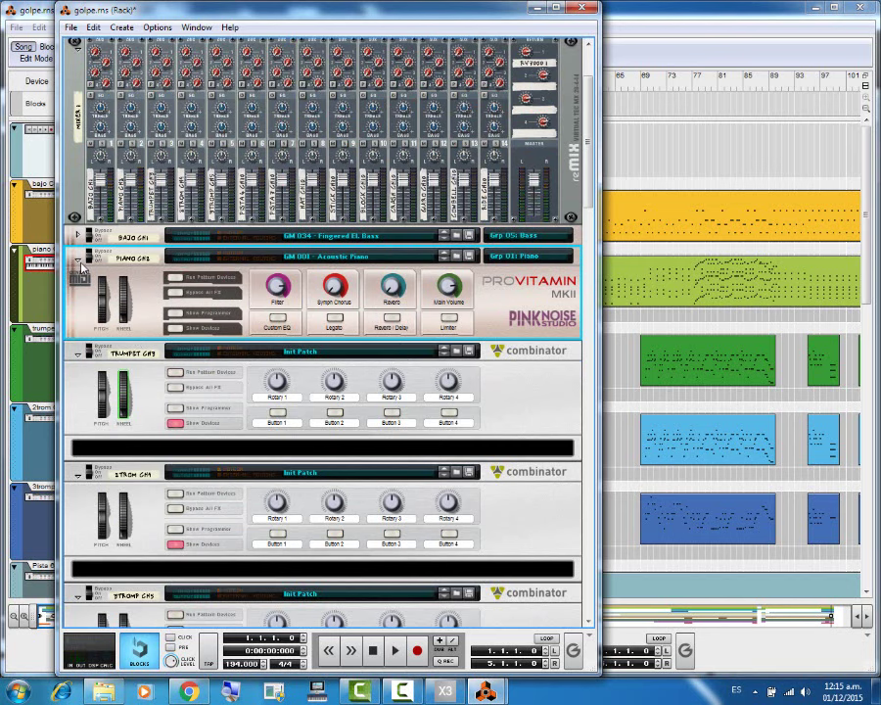
key(ctrl+s)
Step: In the sequencer window, delete all controller automation lanes, #0 through #254, from the piano Ch2 track
click(644, 55)
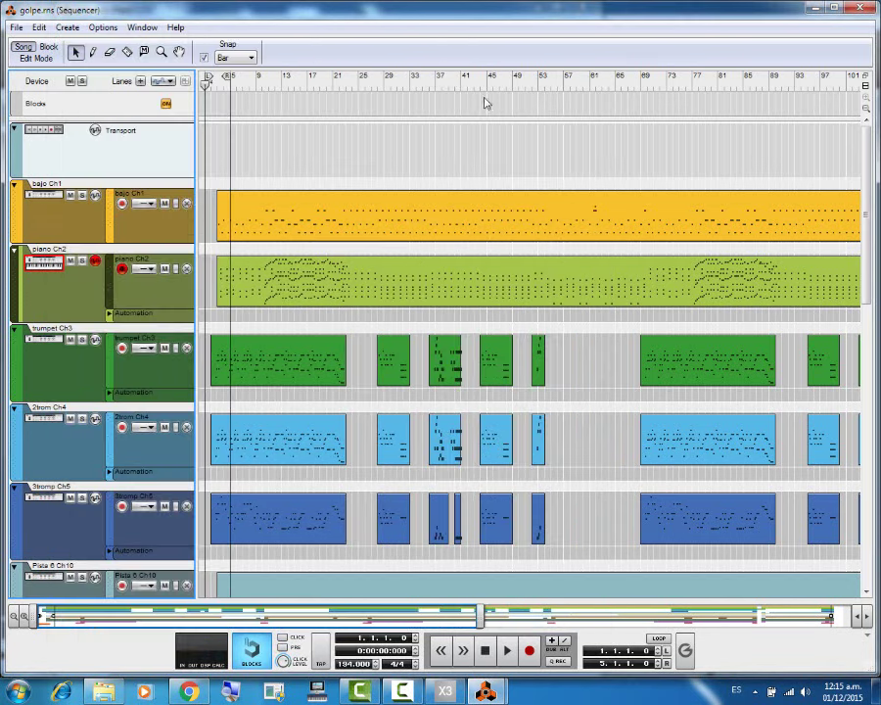
click(112, 315)
scroll(251, 442, down, 8)
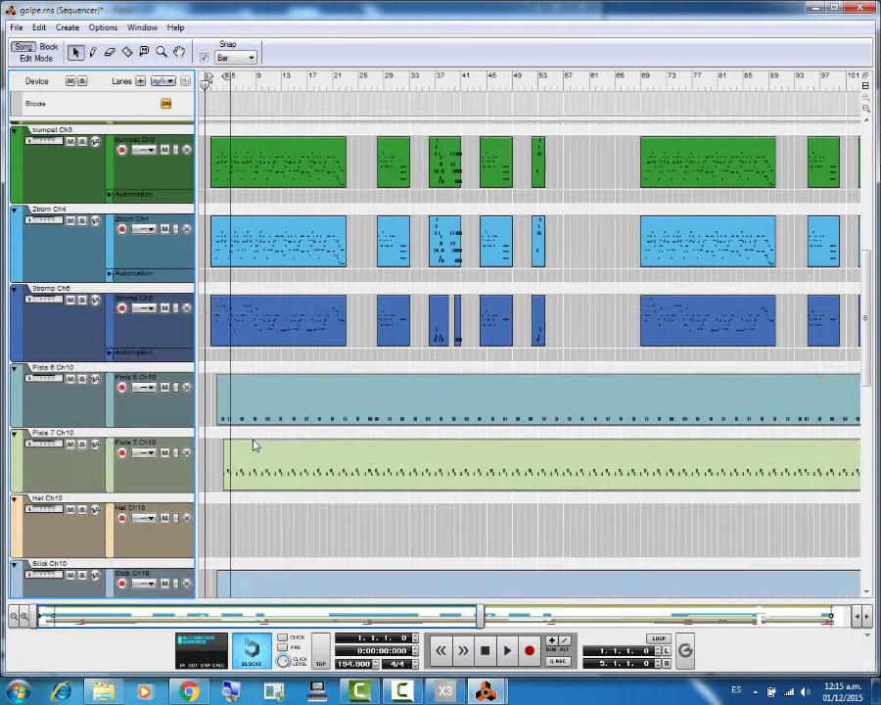
scroll(252, 446, up, 8)
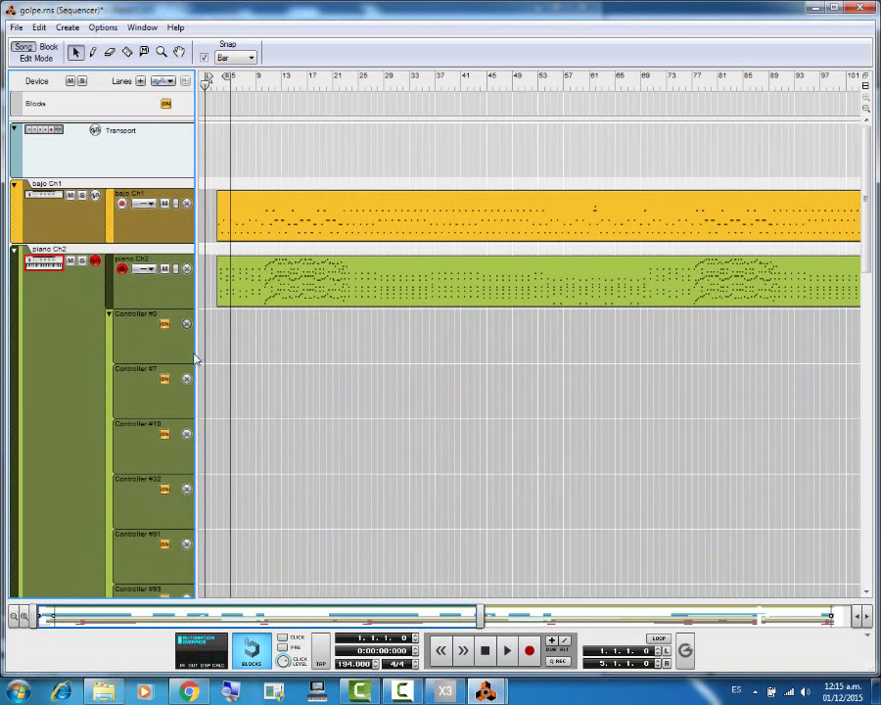
click(186, 325)
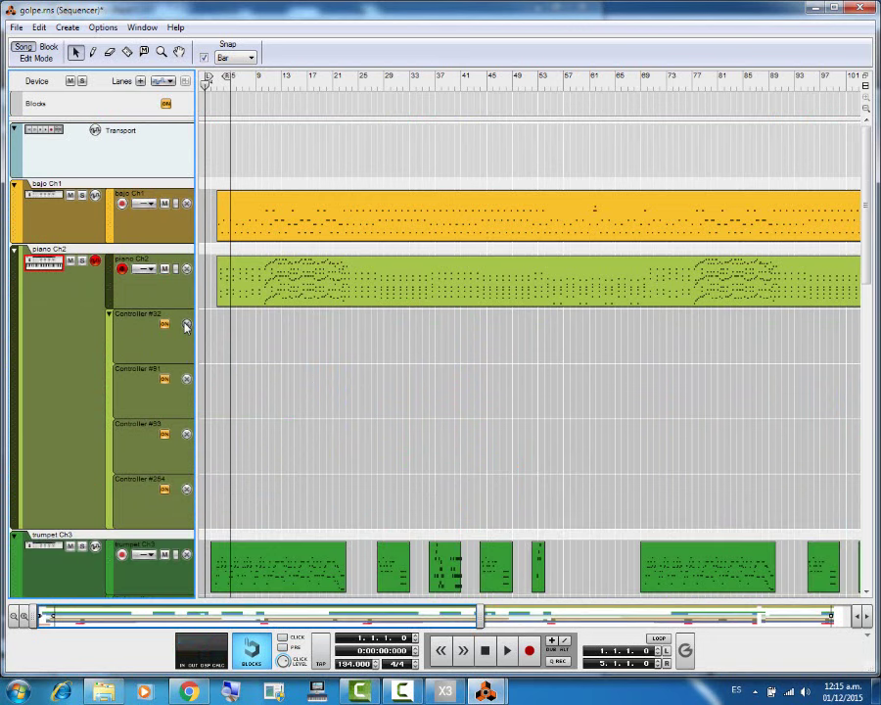
click(187, 325)
click(187, 325)
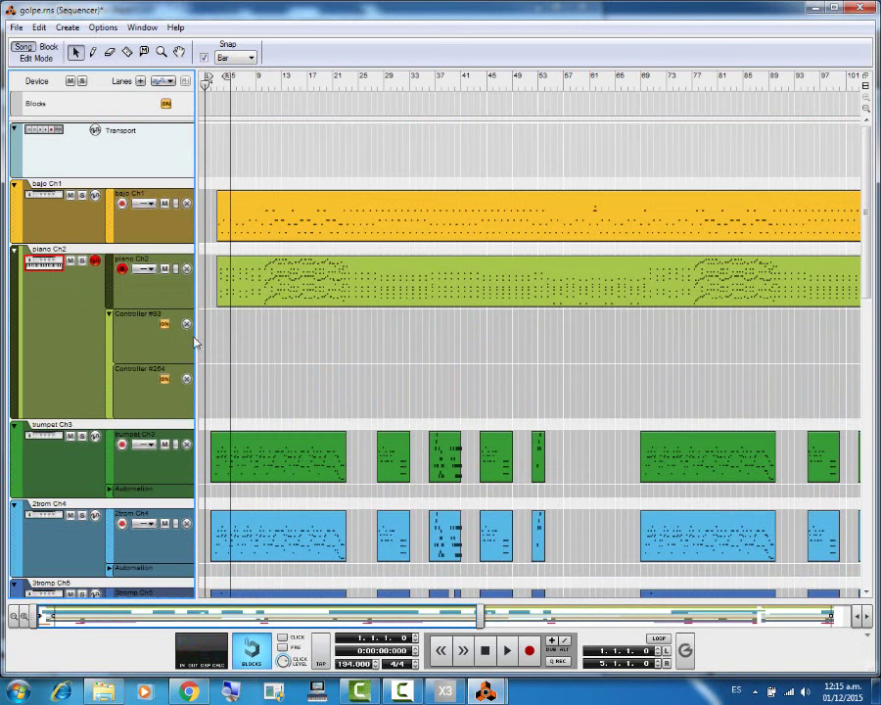
click(187, 325)
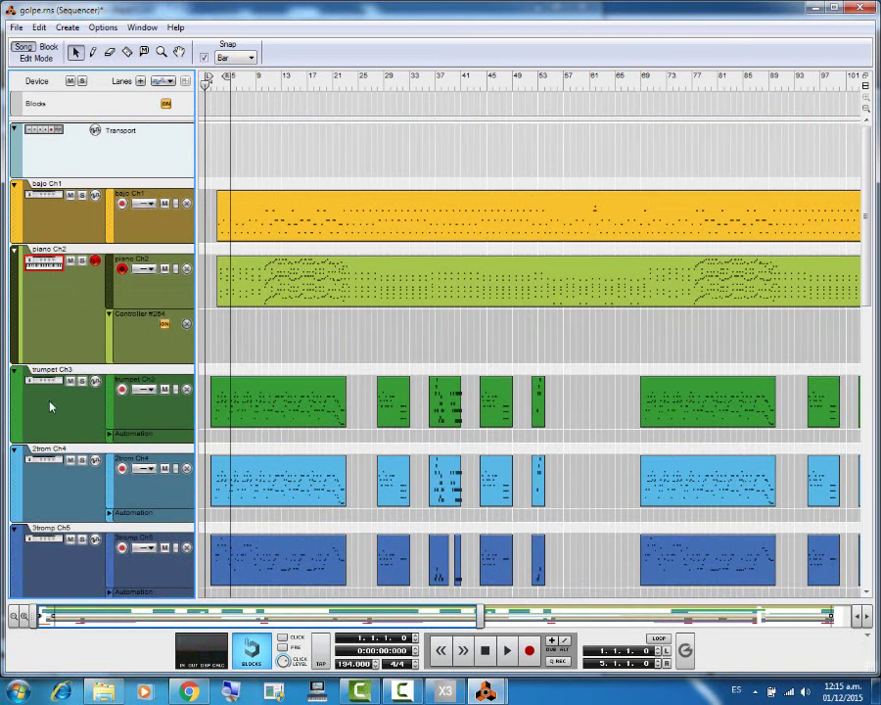
click(187, 323)
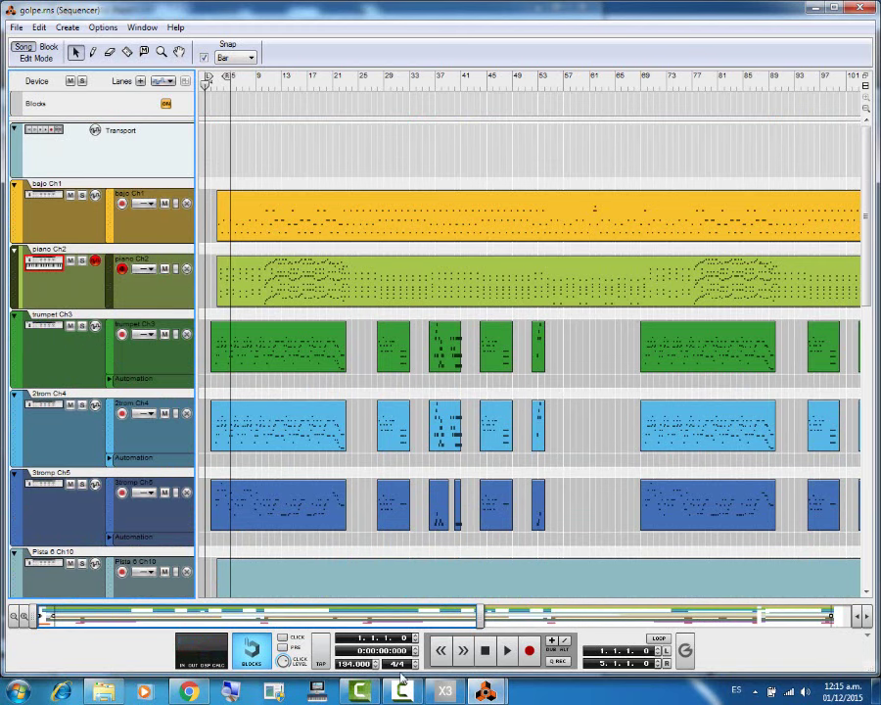
Step: Load GM 057 - Trumpet.cmb from the Combinator GM Bank into the rack's trumpet Ch3 Combinator and hide its inner devices
mouse_move(487, 690)
click(432, 647)
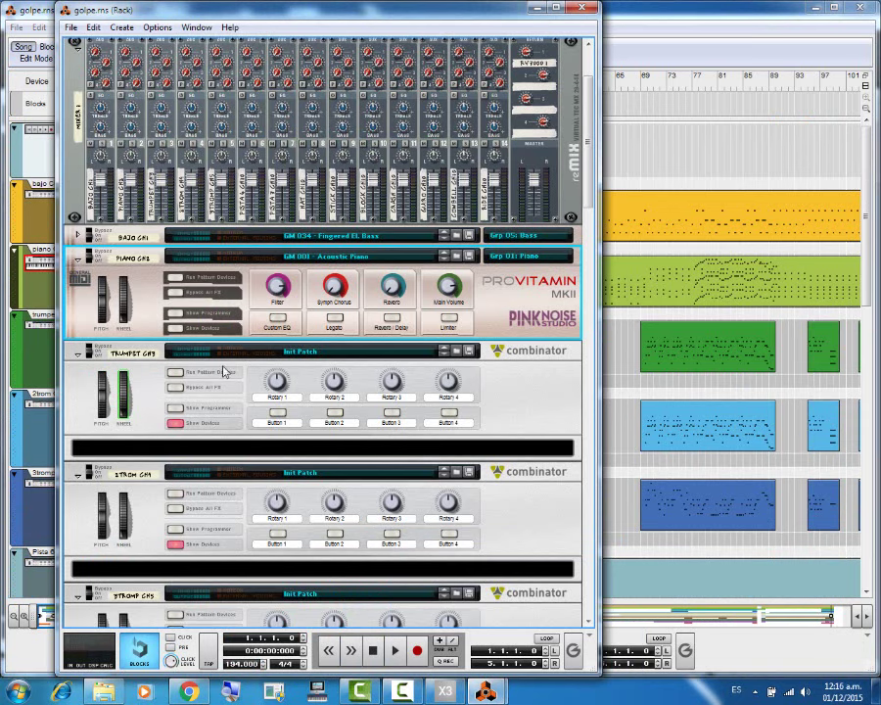
click(456, 352)
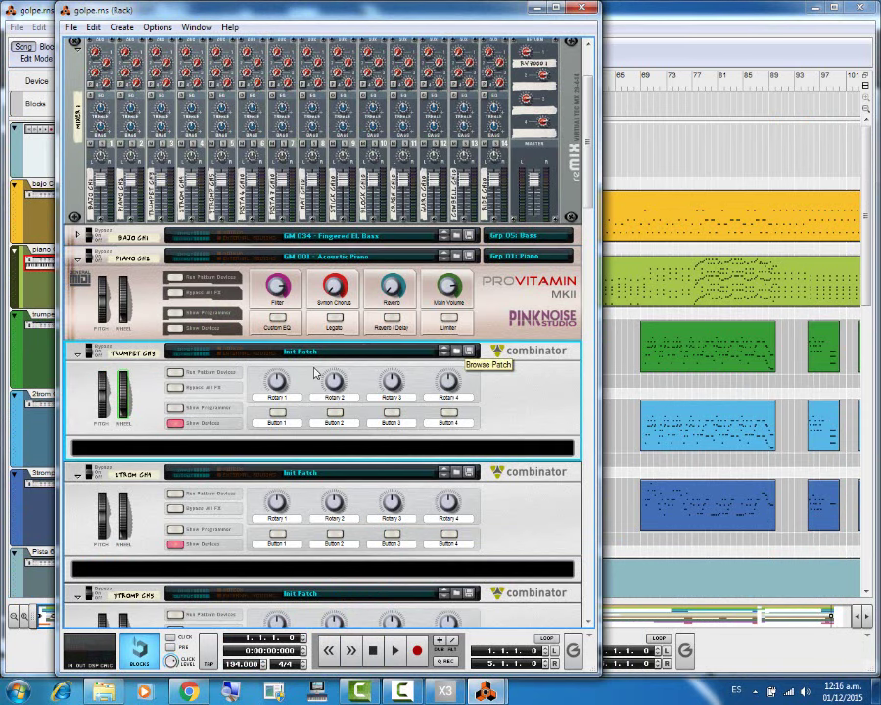
scroll(312, 227, down, 4)
scroll(311, 227, down, 9)
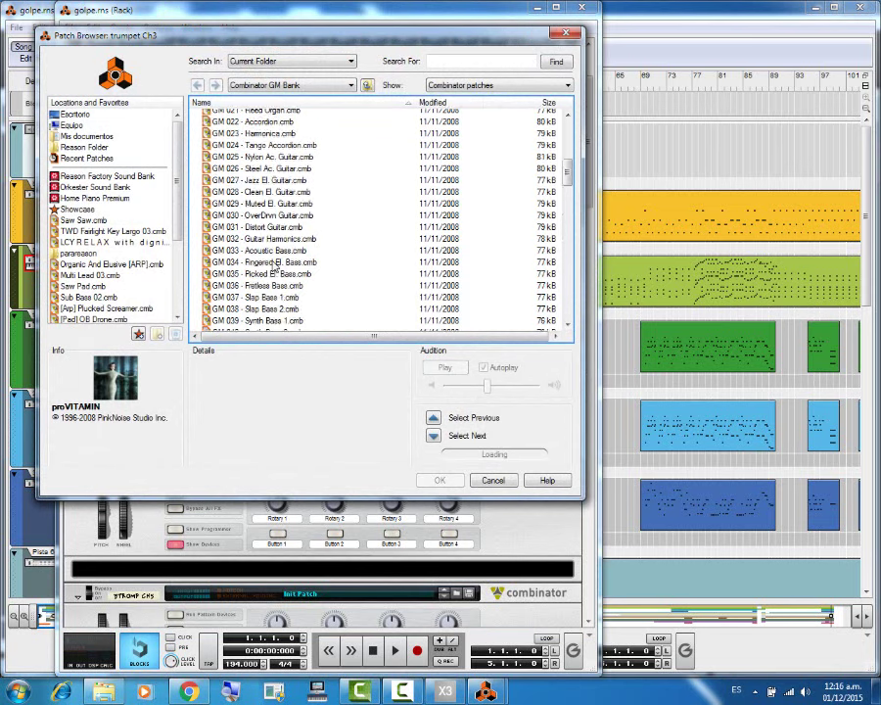
scroll(311, 289, down, 2)
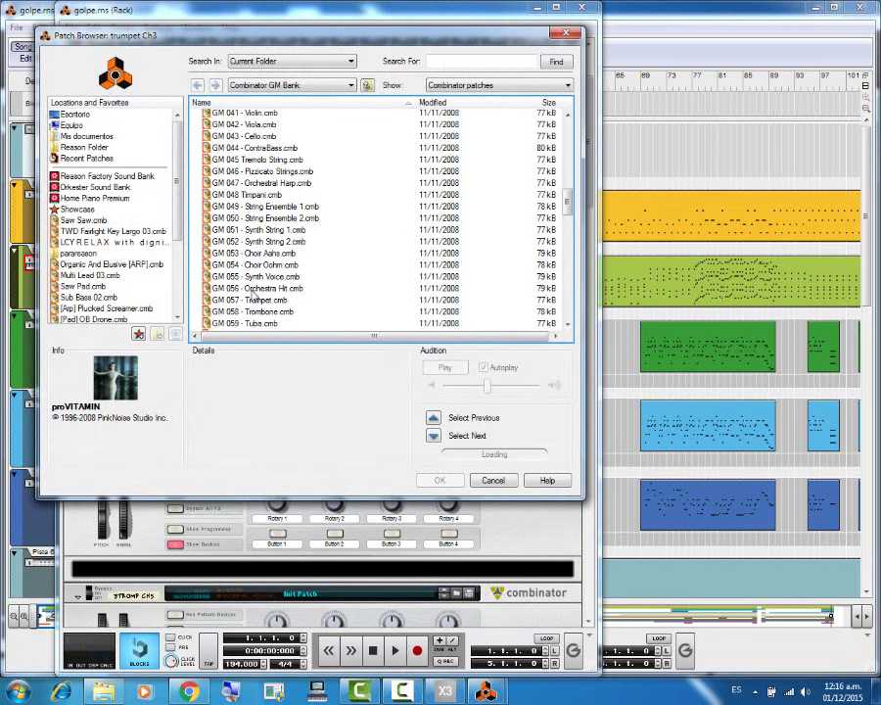
double_click(270, 301)
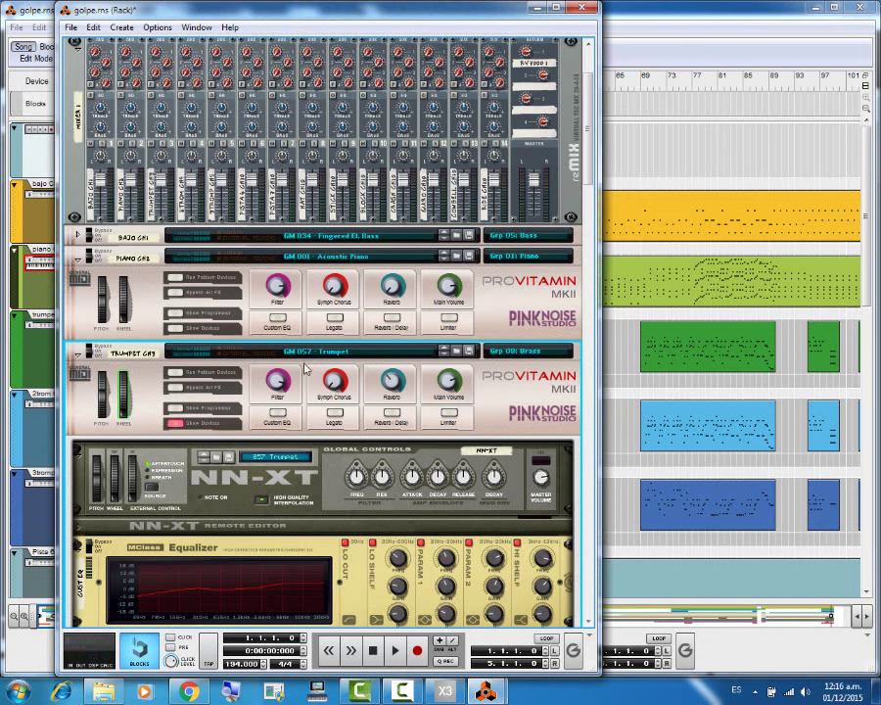
click(173, 423)
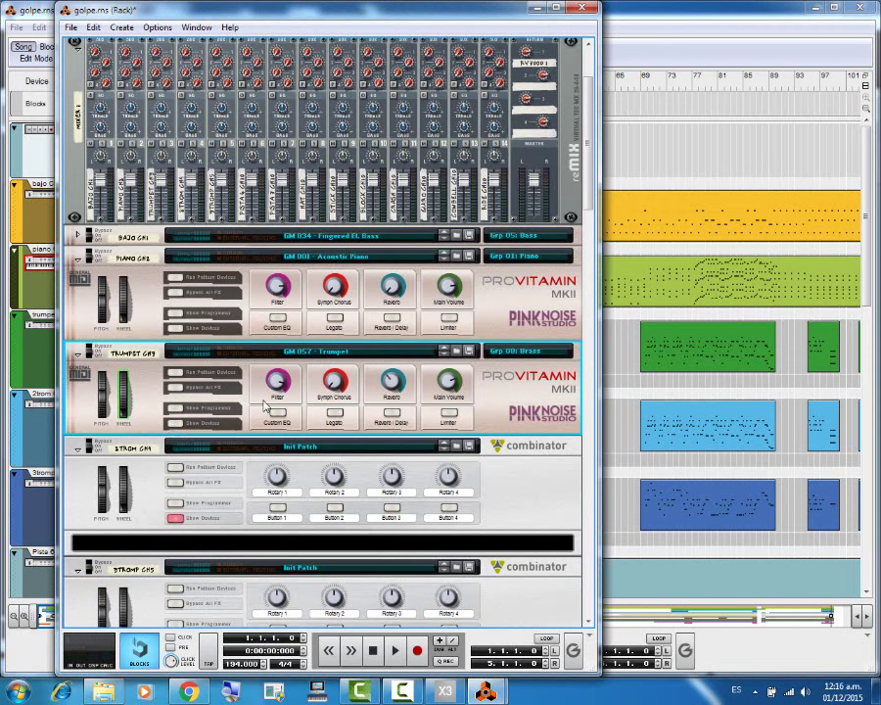
Step: In the sequencer window, delete all controller automation lanes from the trumpet Ch3 track and select the 2trom Ch4 track
key(space)
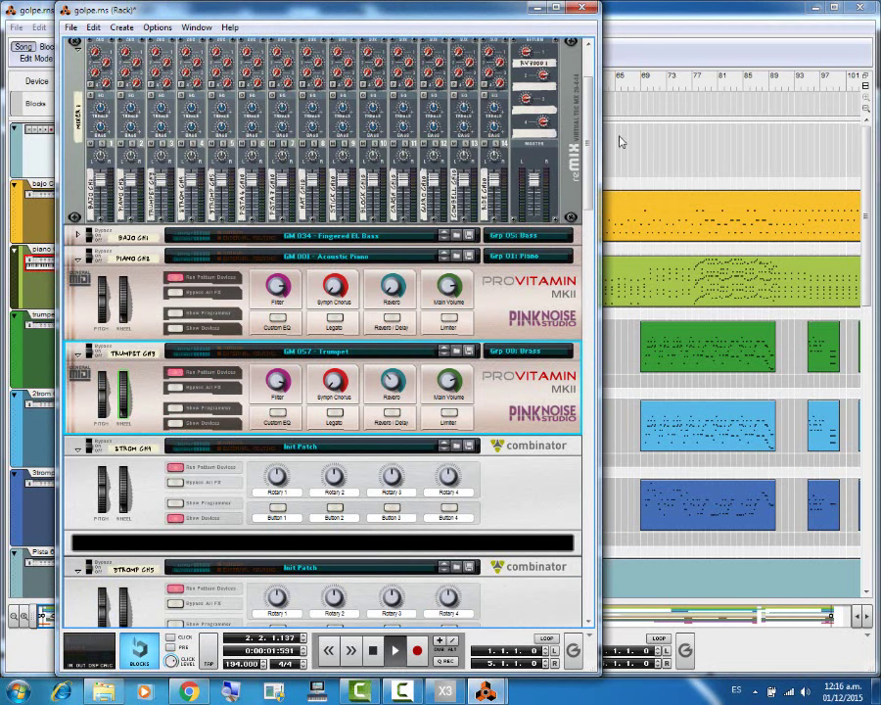
click(644, 63)
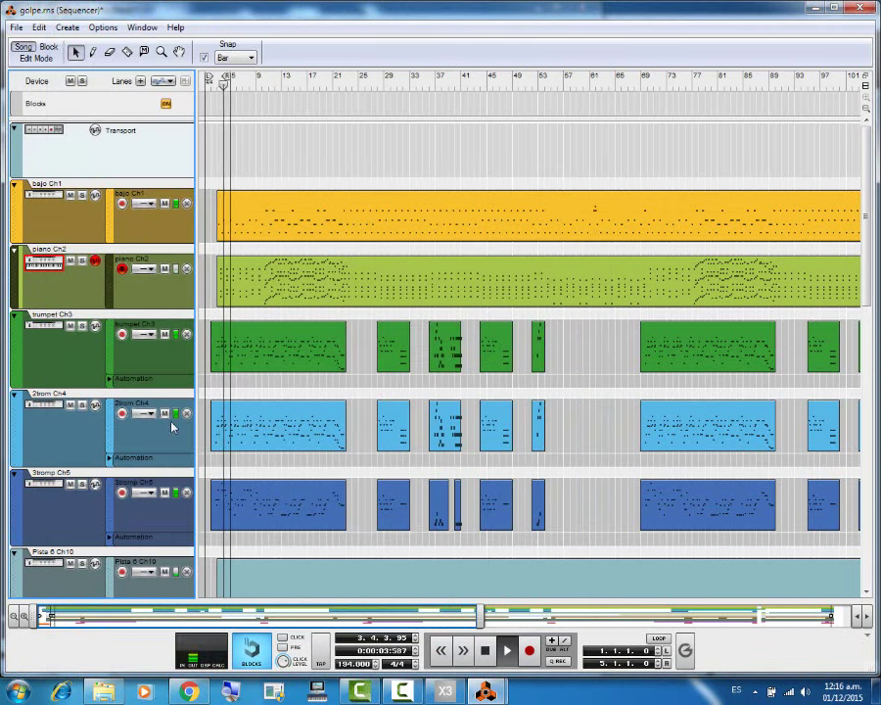
click(110, 378)
key(space)
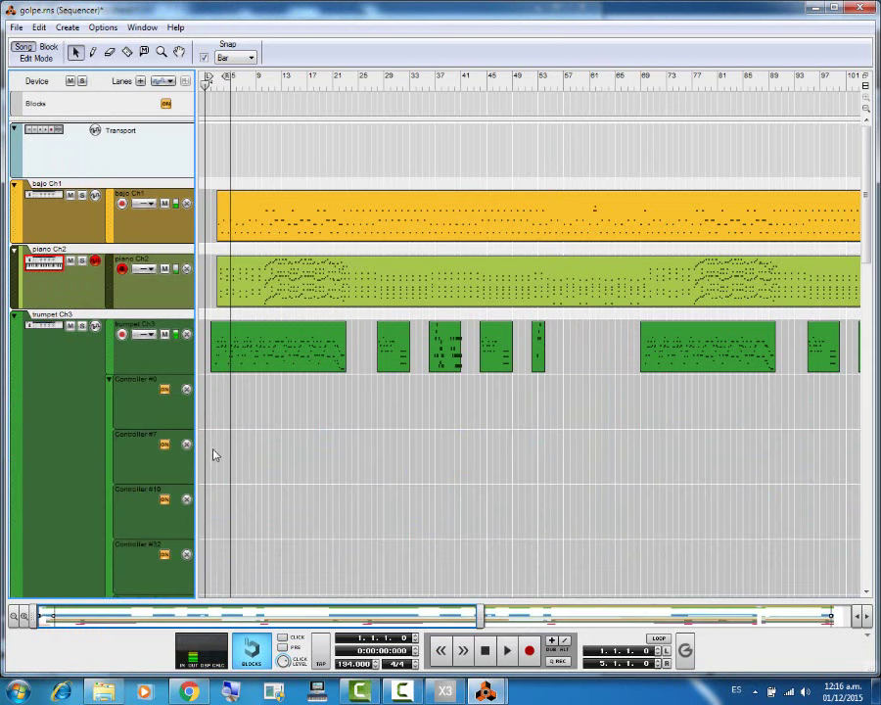
double_click(187, 393)
click(58, 434)
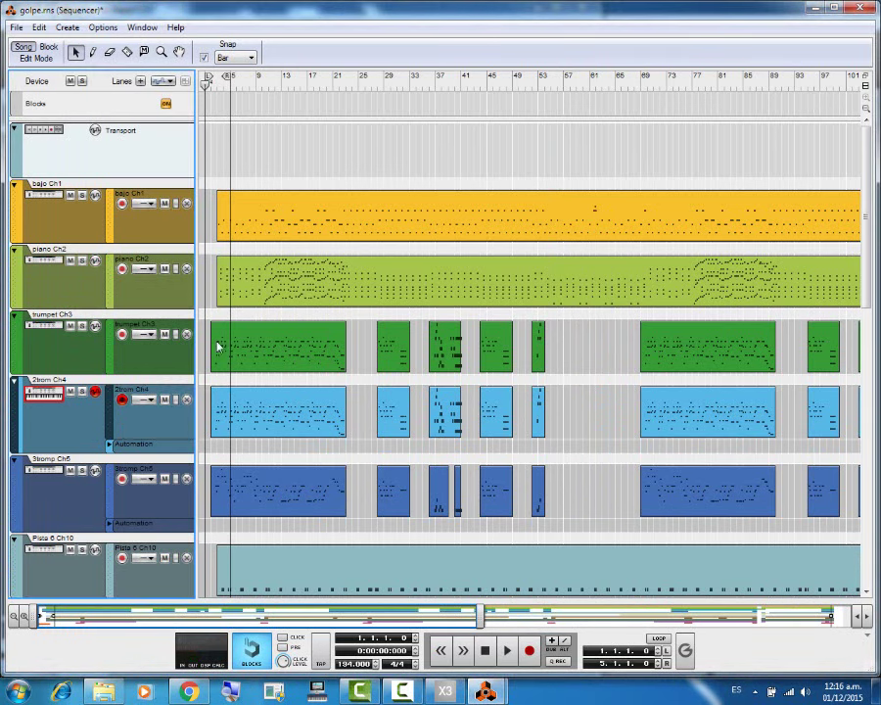
Step: Switch to the rack window and fold the trumpet Ch3 Combinator
mouse_move(487, 691)
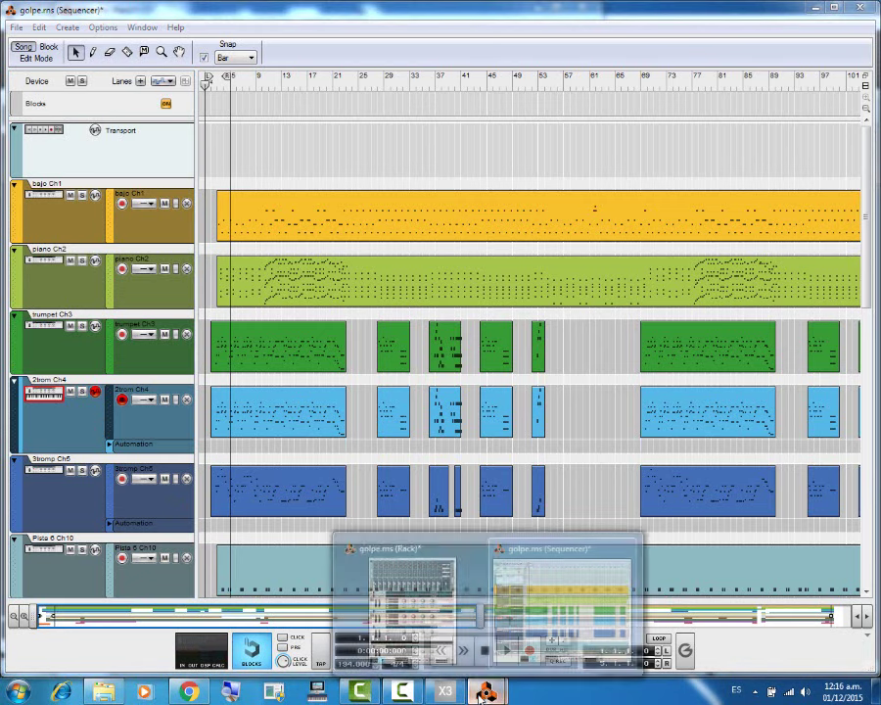
click(425, 649)
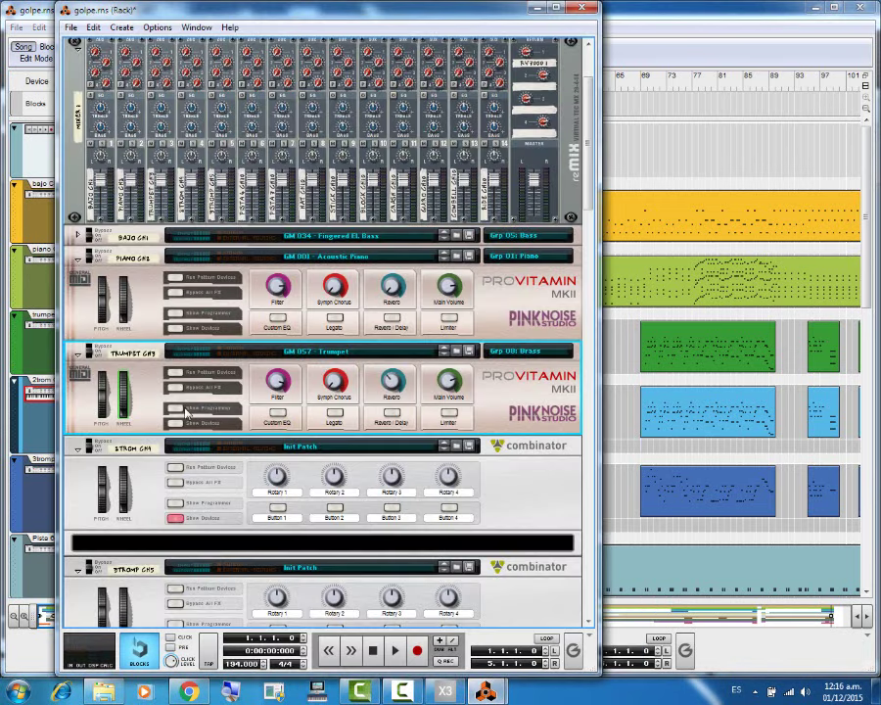
click(77, 354)
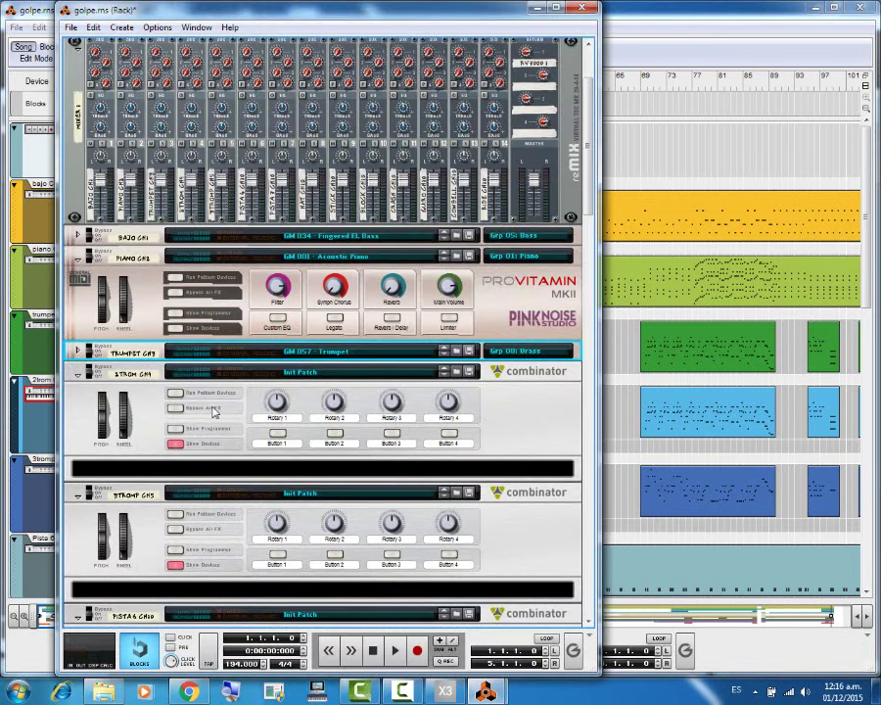
Step: Load GM 057 - Trumpet.cmb from the Combinator GM Bank into the 2trom Ch4 Combinator
click(466, 374)
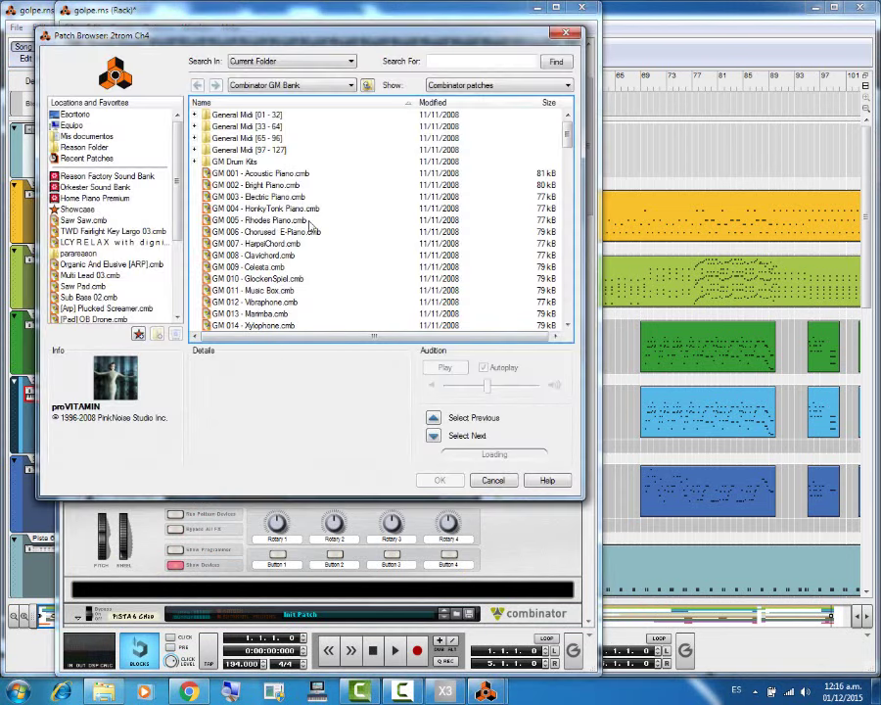
scroll(328, 247, down, 5)
scroll(328, 255, down, 3)
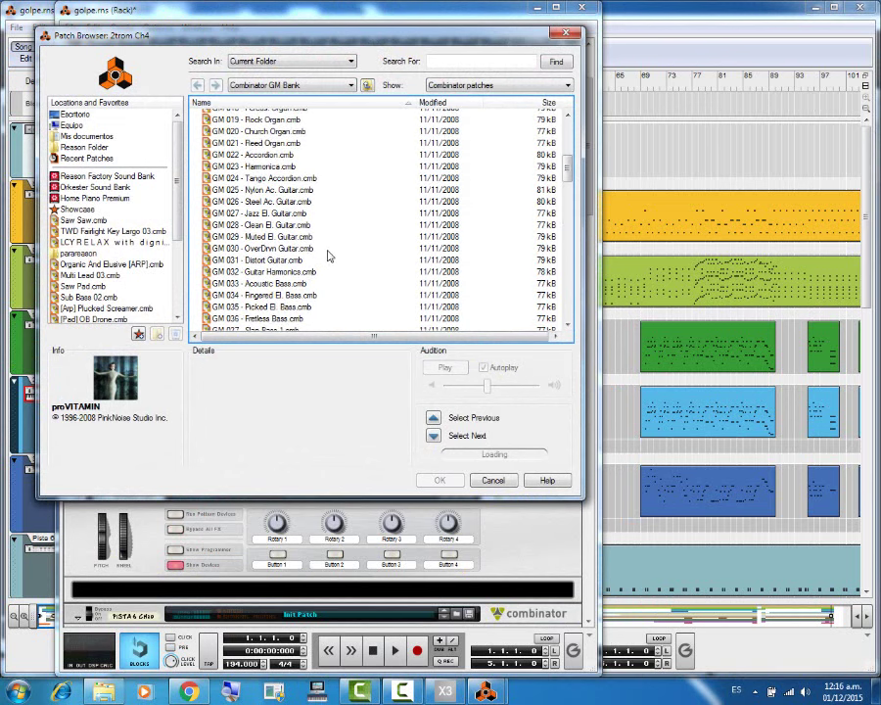
scroll(328, 256, down, 3)
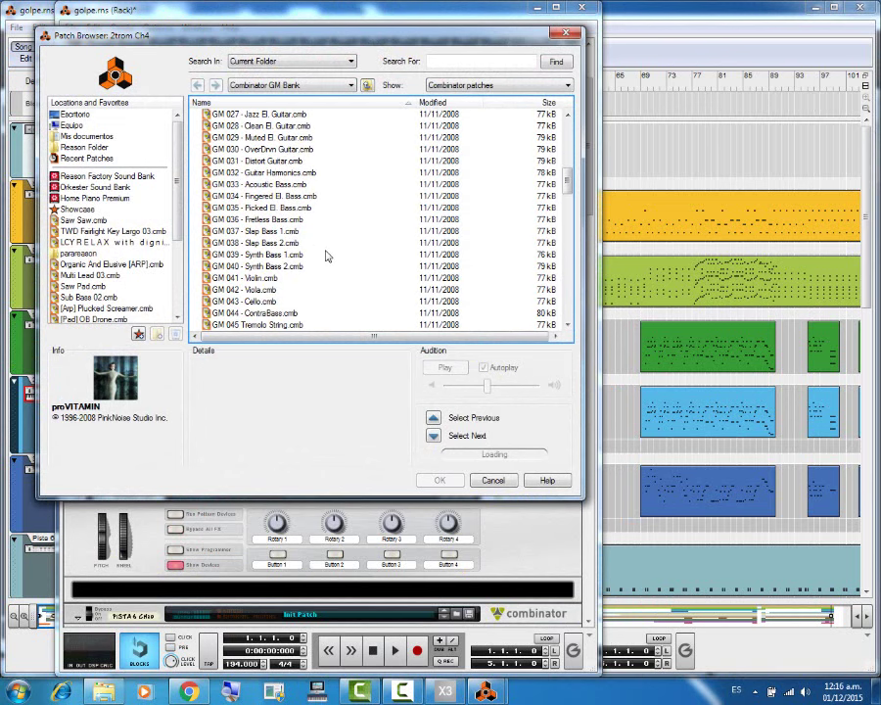
scroll(307, 267, down, 1)
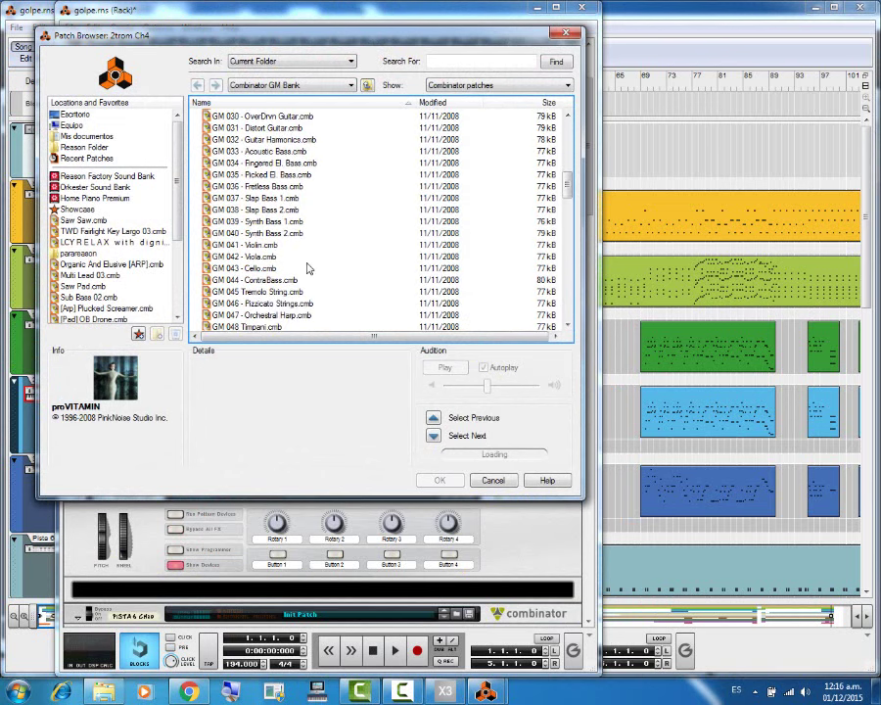
scroll(306, 267, up, 6)
scroll(306, 268, down, 5)
scroll(307, 269, down, 2)
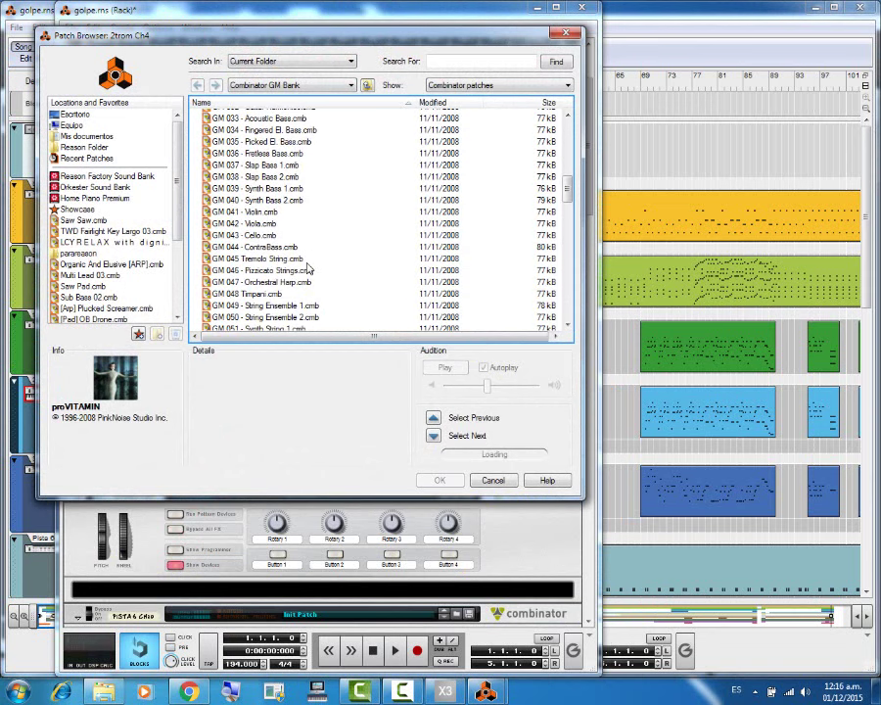
scroll(307, 269, down, 3)
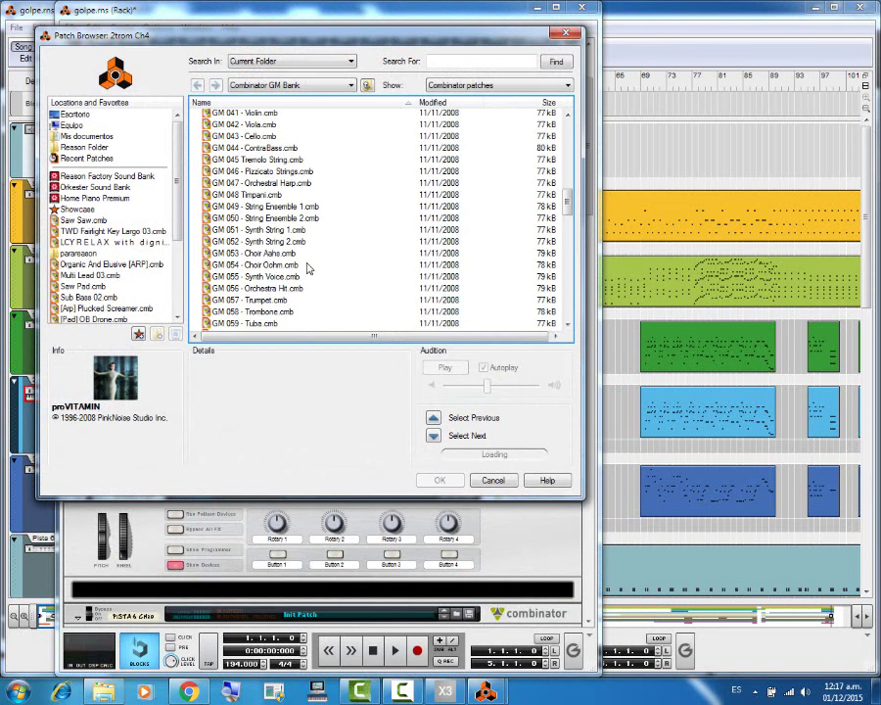
double_click(274, 301)
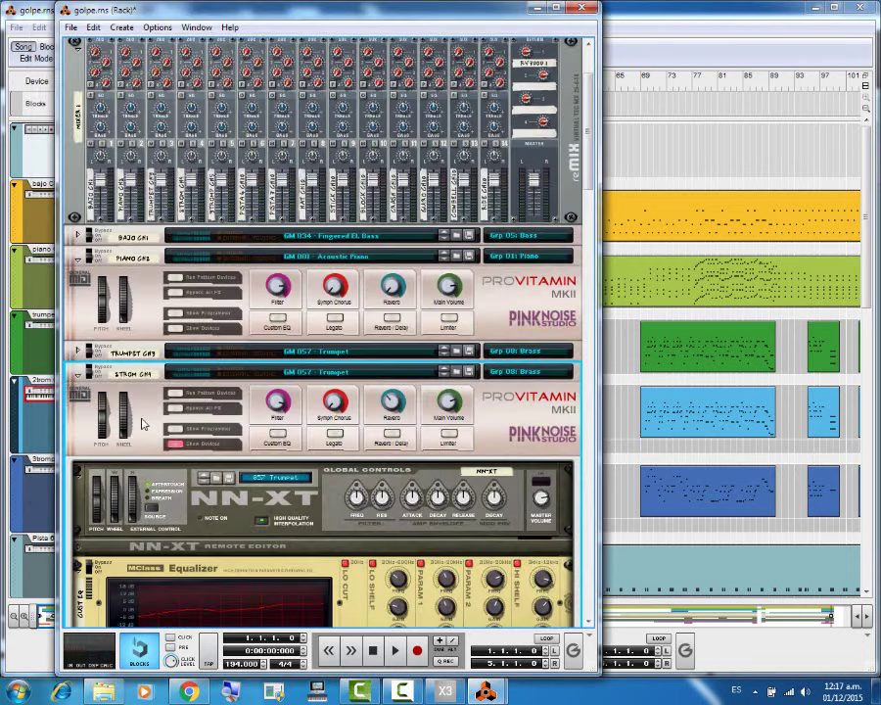
Step: Briefly unfold the trumpet Ch3 Combinator for comparison, and hide the inner devices of the 2trom Ch4 Combinator
scroll(144, 419, down, 4)
scroll(91, 355, down, 3)
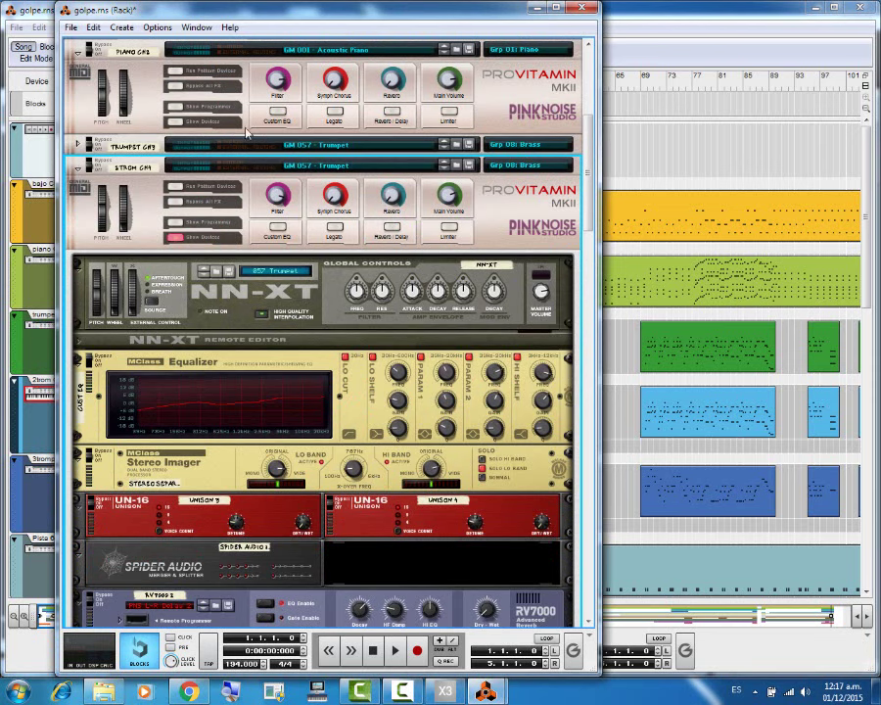
click(78, 148)
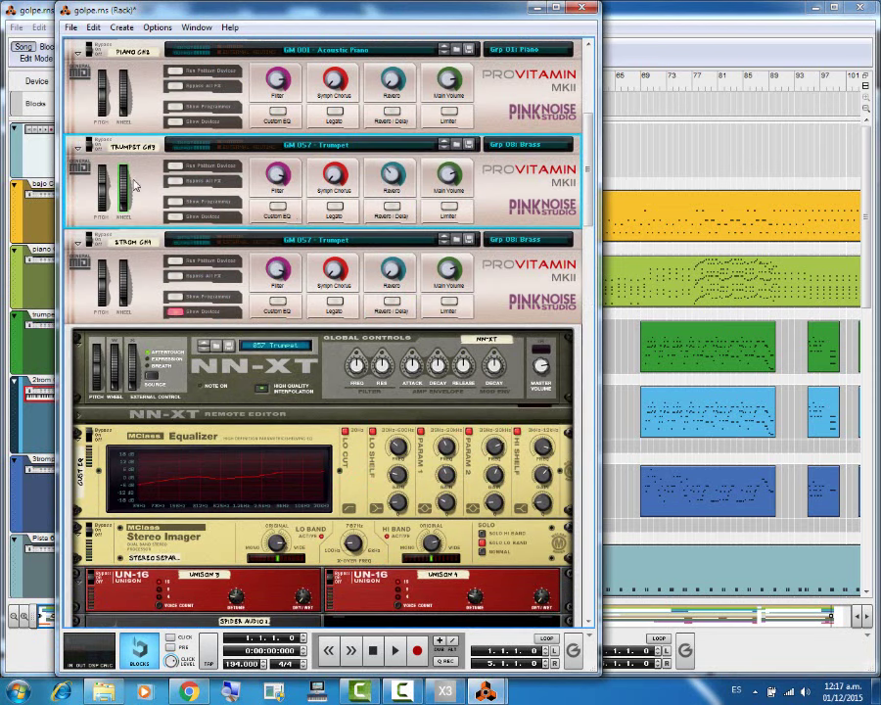
click(78, 149)
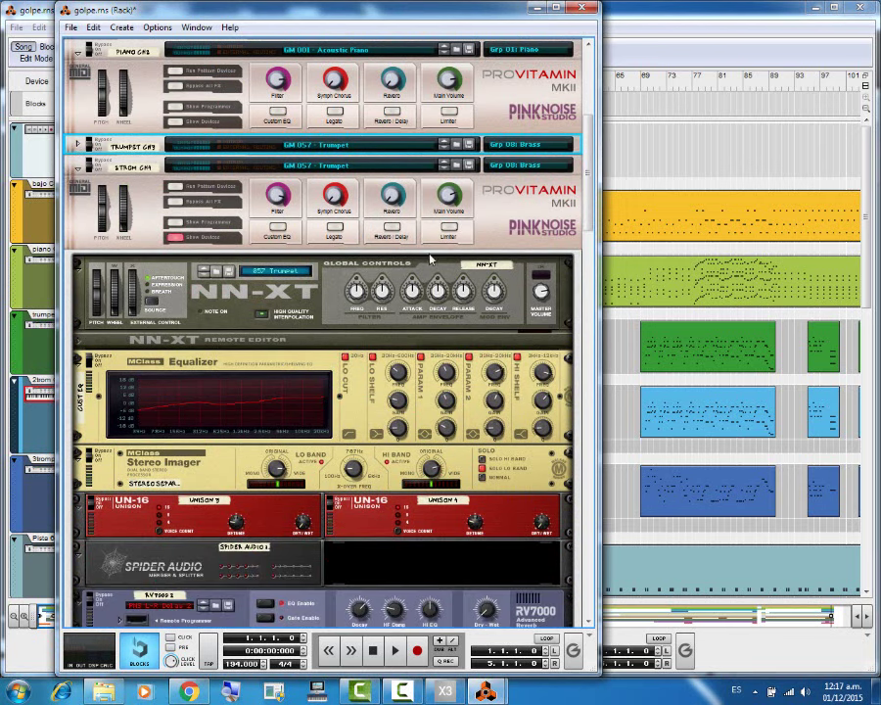
click(174, 241)
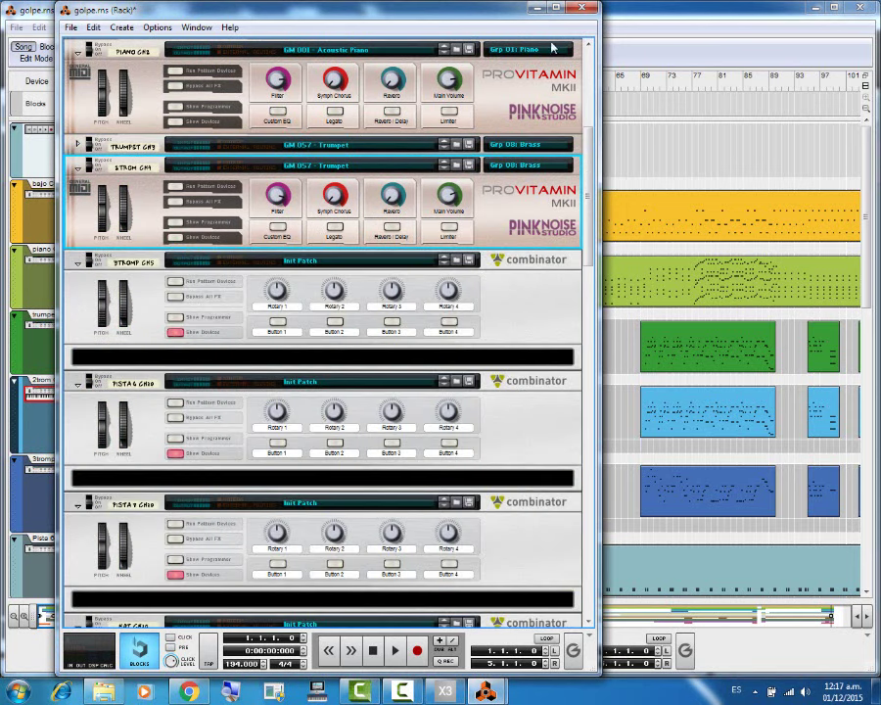
Step: In the sequencer window, delete all controller automation lanes from the 2trom Ch4 track and select the 3tromp Ch5 track
key(F7)
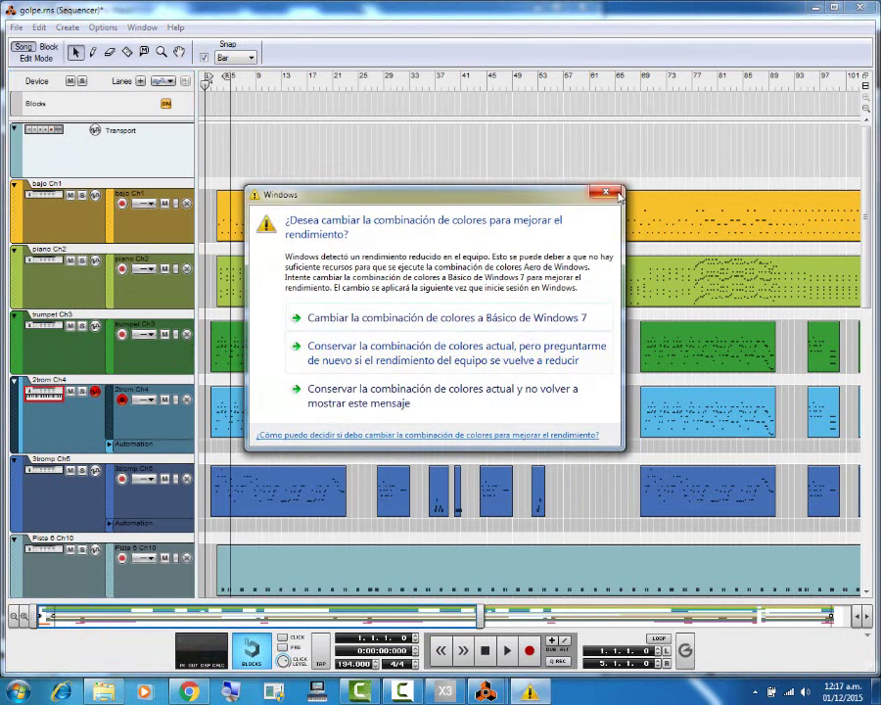
click(606, 192)
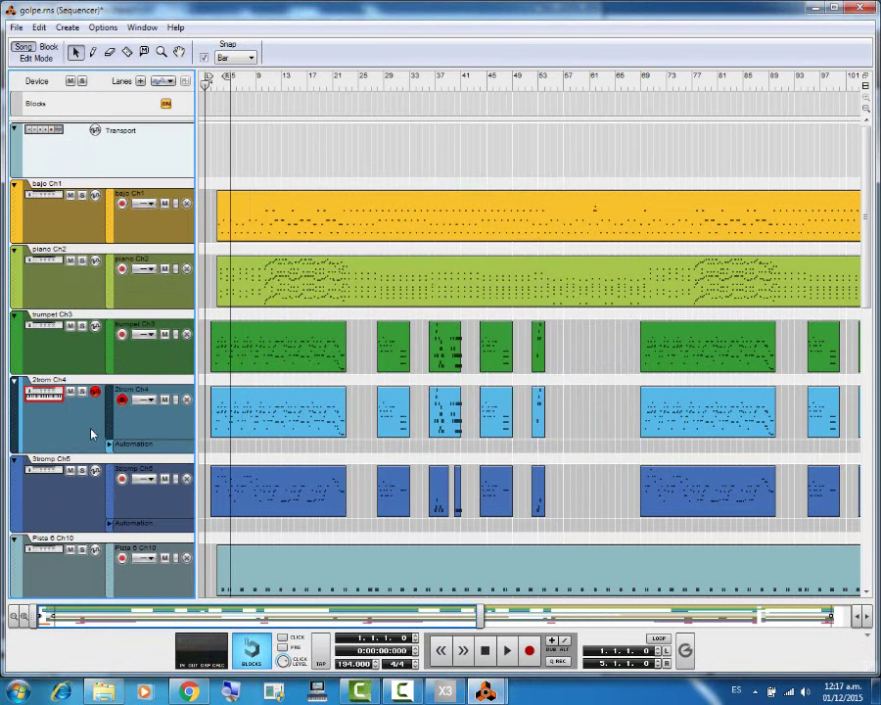
click(110, 445)
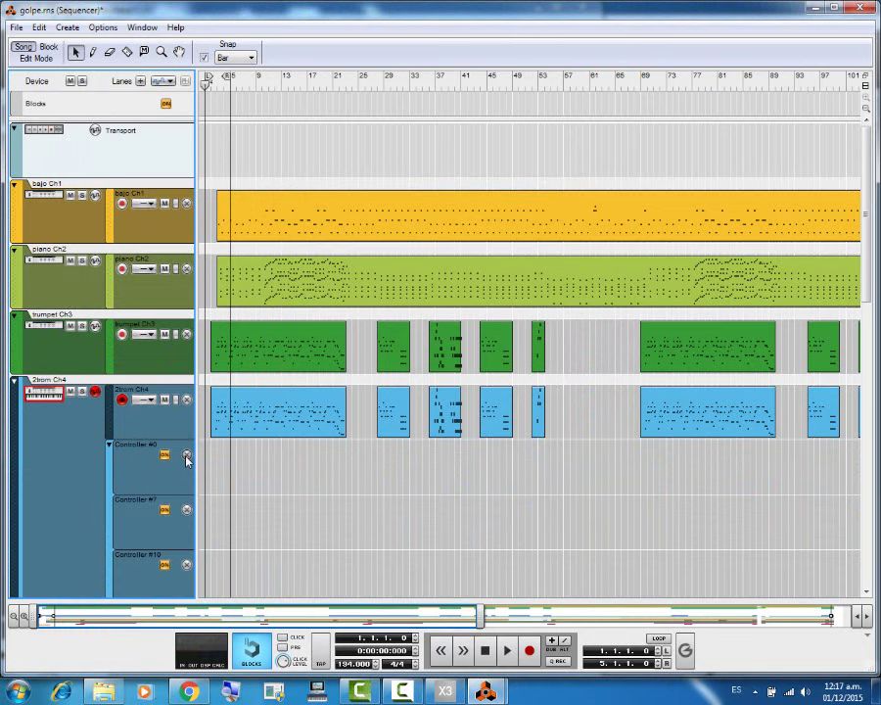
double_click(187, 460)
click(81, 498)
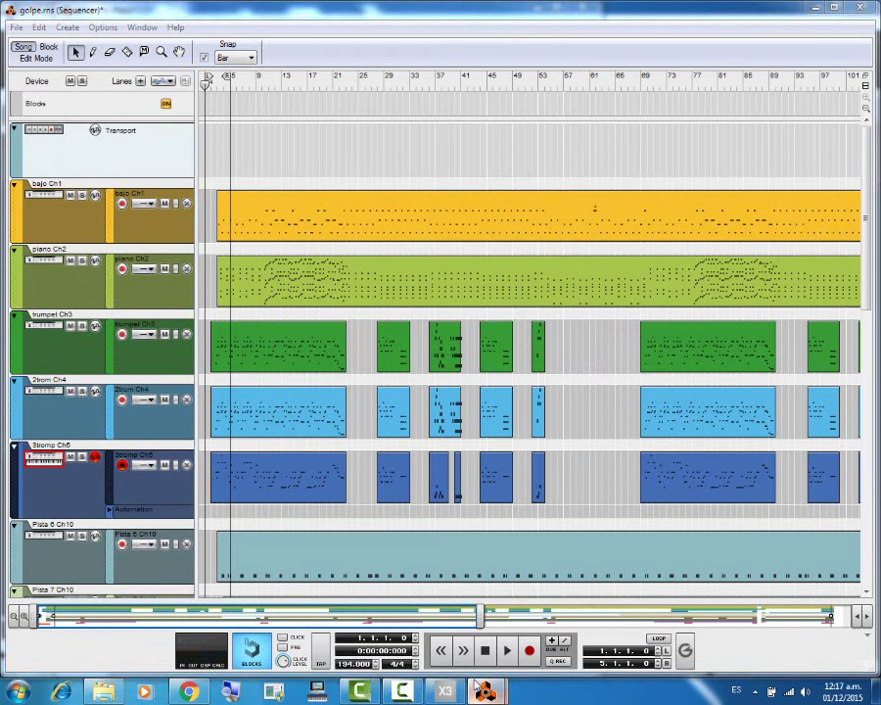
Step: Return to the rack window and fold the 2trom Ch4 Combinator
mouse_move(484, 690)
click(407, 609)
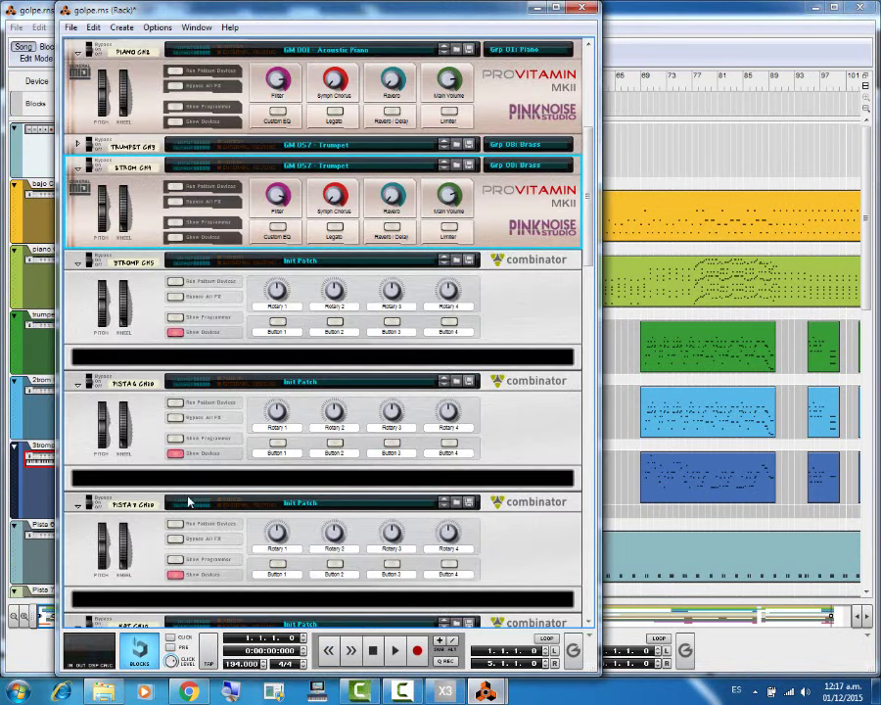
click(78, 169)
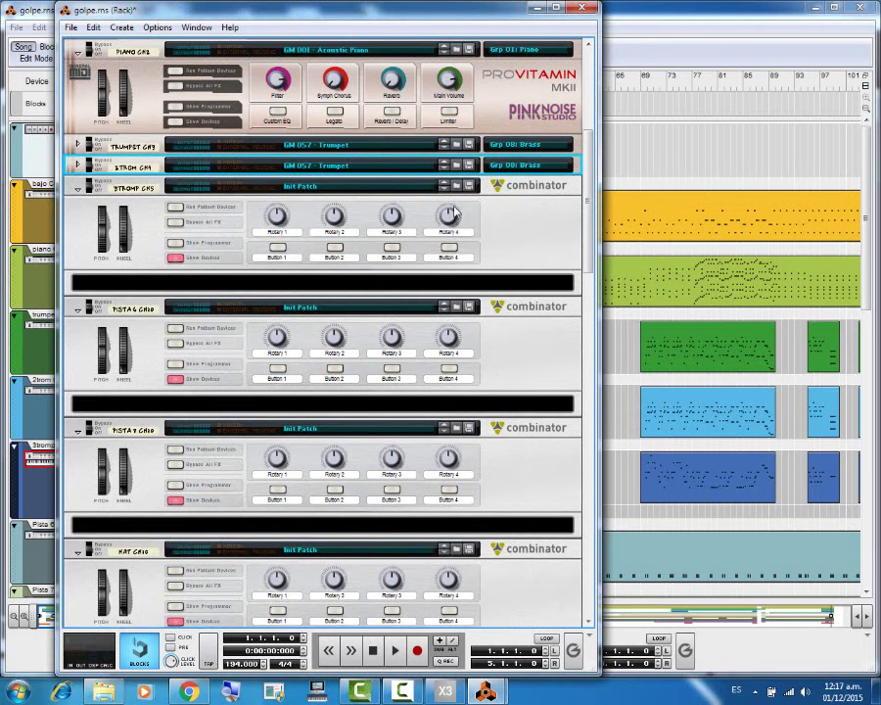
Step: Load GM 057 - Trumpet.cmb into the 3tromp Ch5 Combinator, hide its inner devices and fold it
click(460, 187)
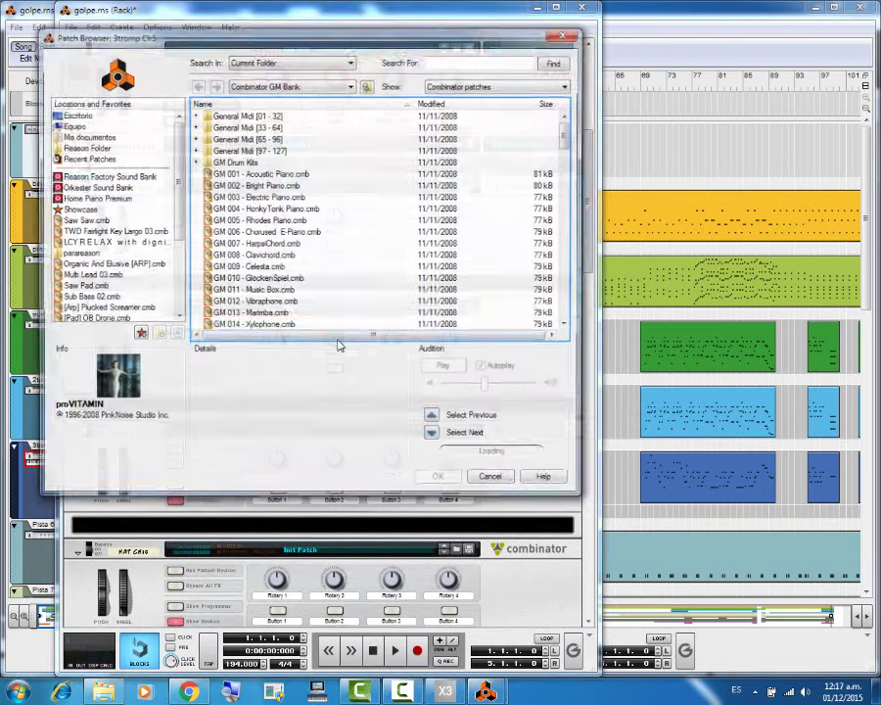
scroll(338, 279, down, 4)
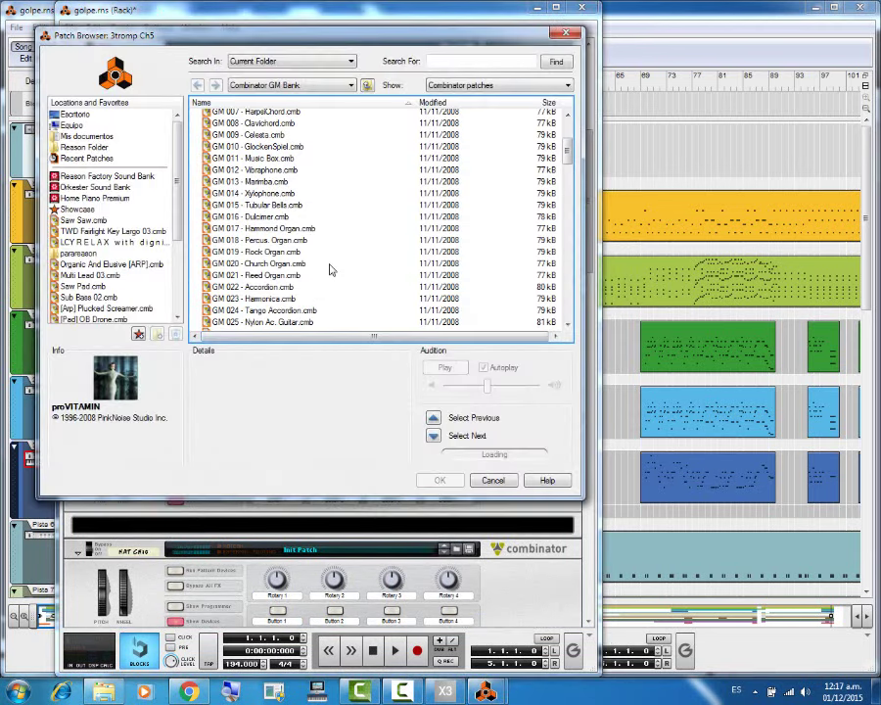
scroll(340, 262, up, 1)
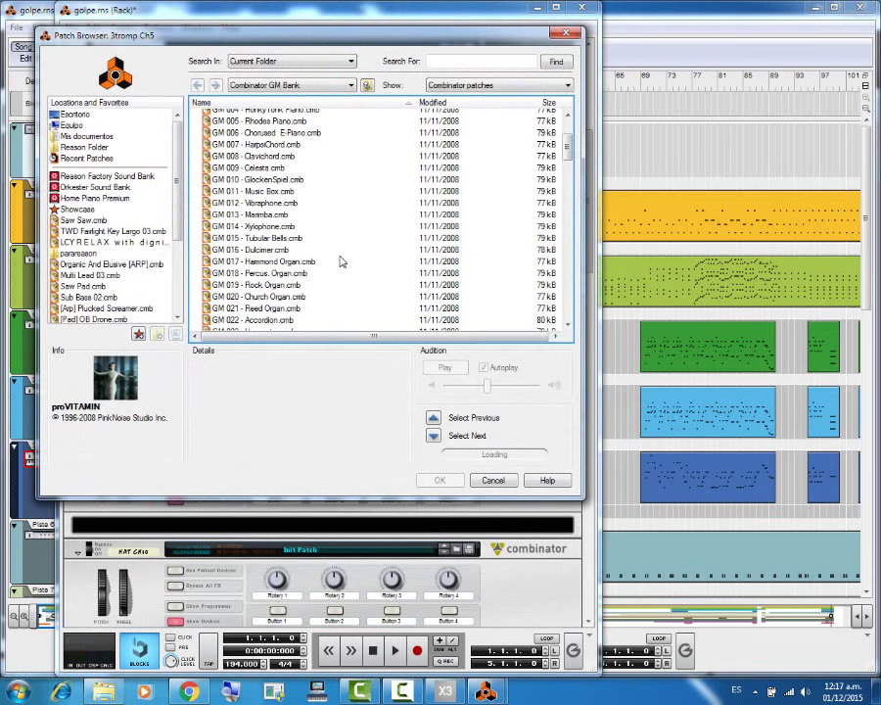
scroll(323, 240, down, 3)
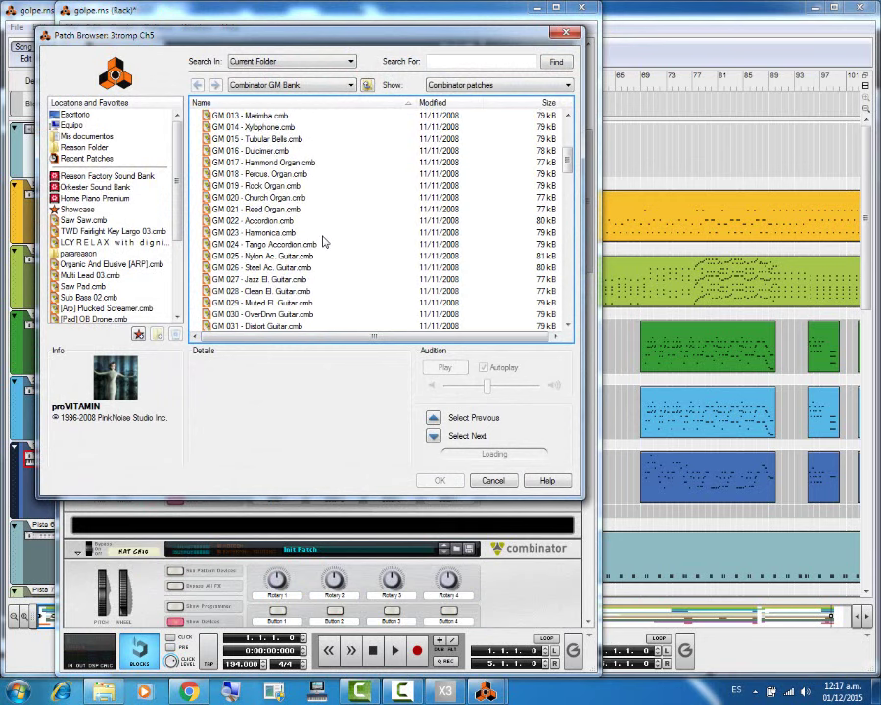
scroll(323, 240, down, 7)
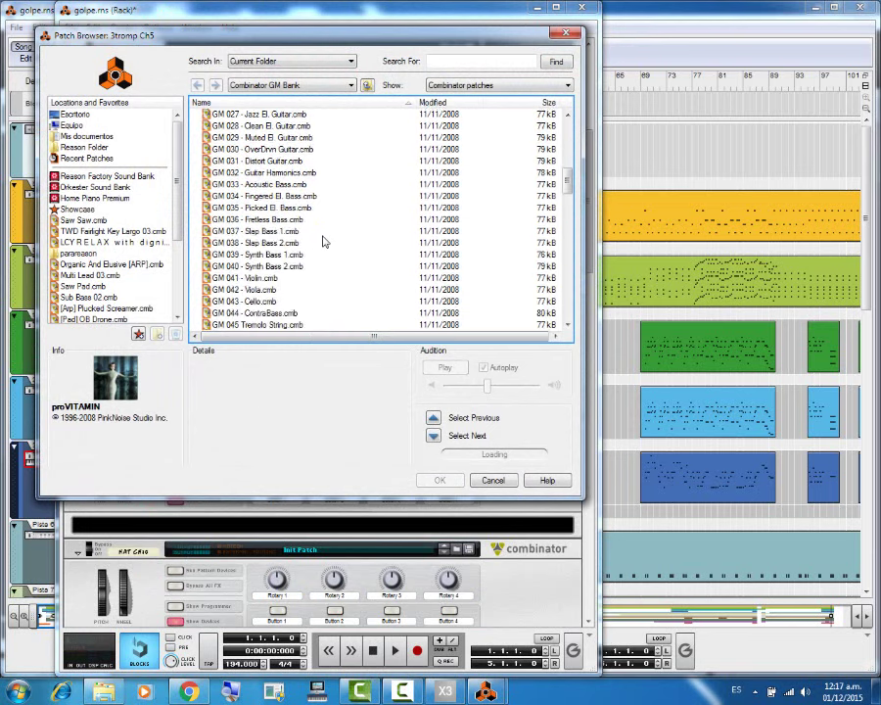
scroll(323, 240, down, 3)
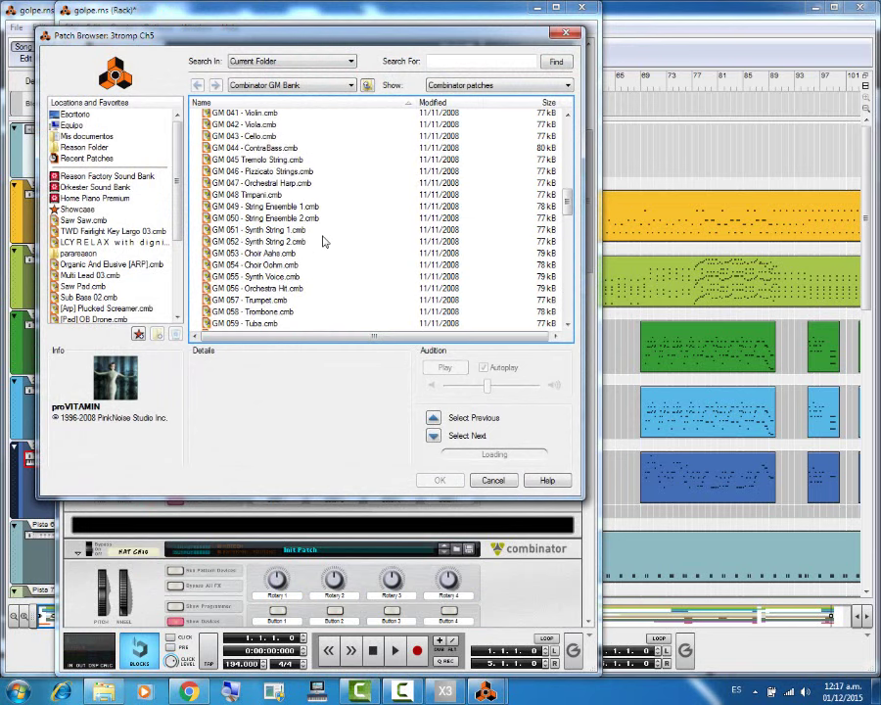
double_click(265, 302)
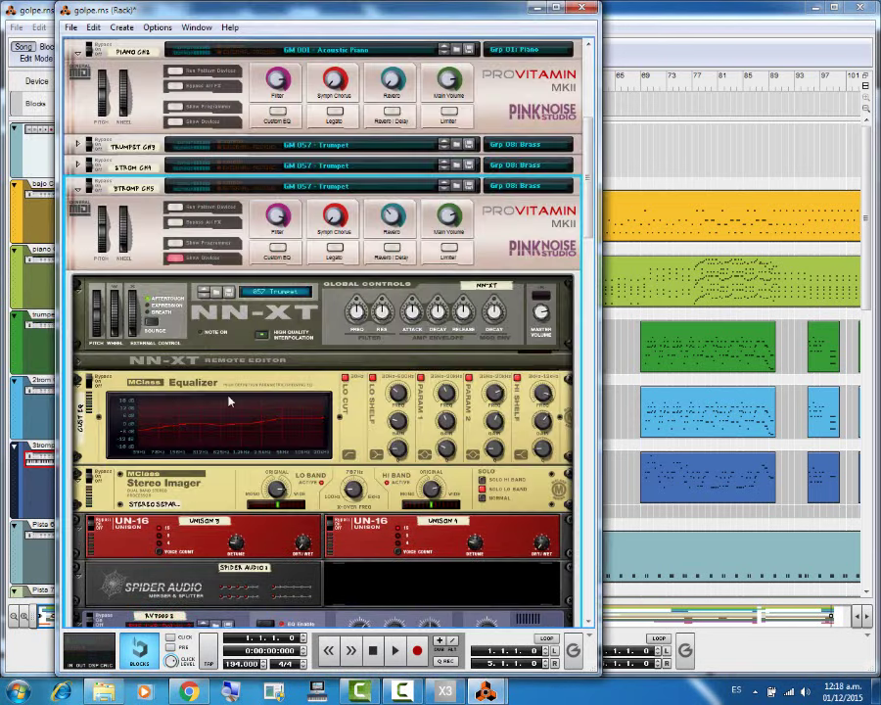
click(175, 259)
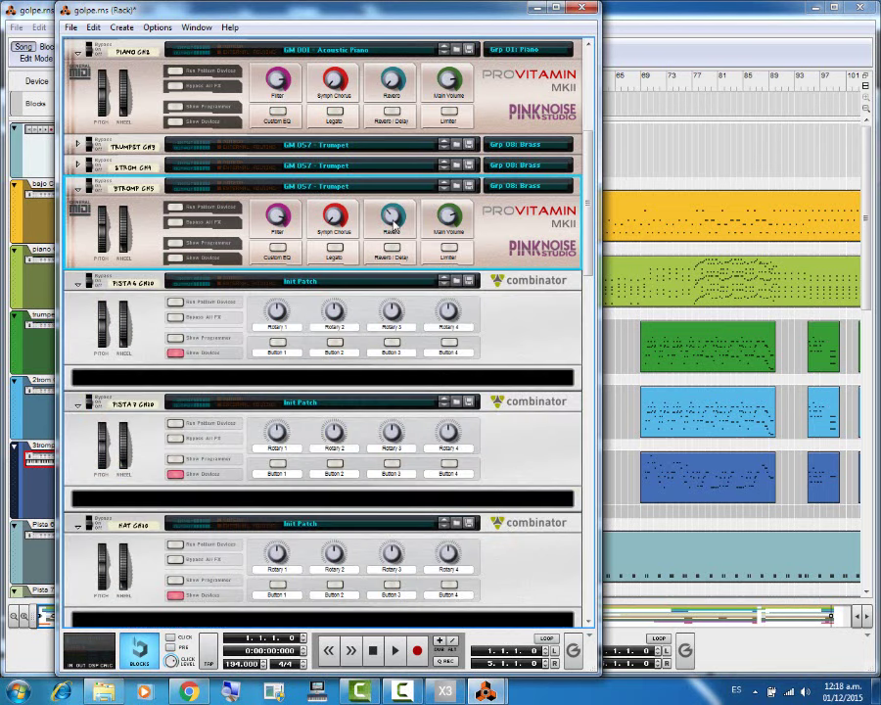
click(77, 191)
Step: In the sequencer window, delete all controller automation lanes from the 3tromp Ch5 track and select the Pista 6 Ch10 track
click(653, 67)
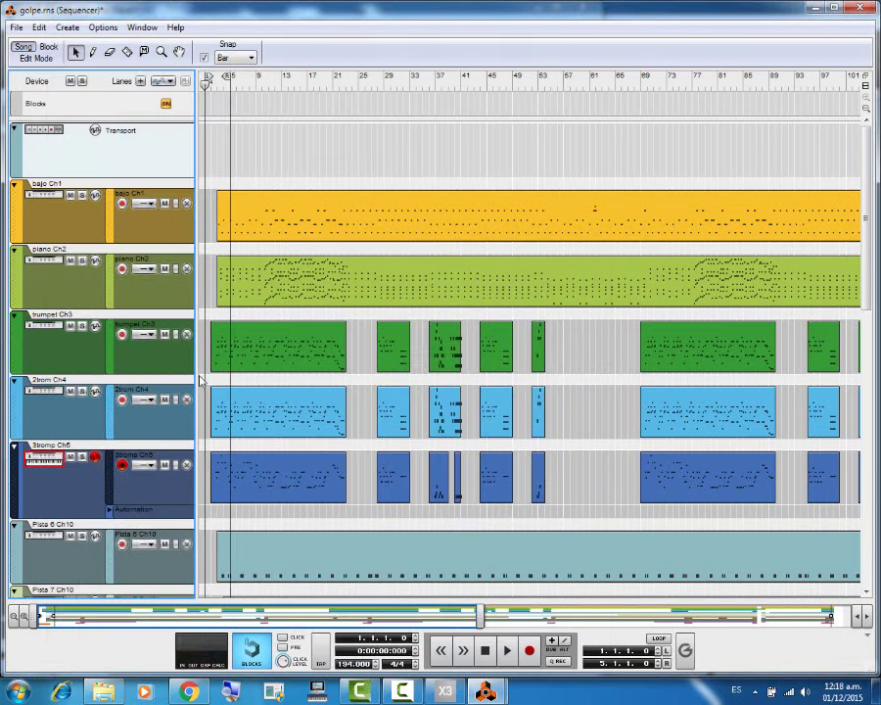
click(110, 511)
scroll(137, 387, down, 5)
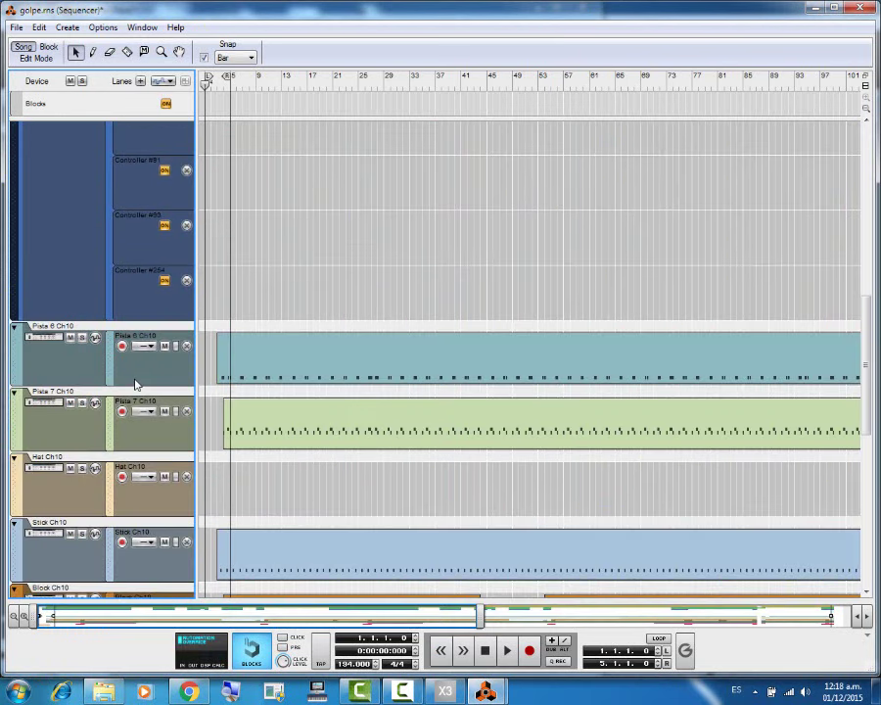
scroll(137, 386, up, 3)
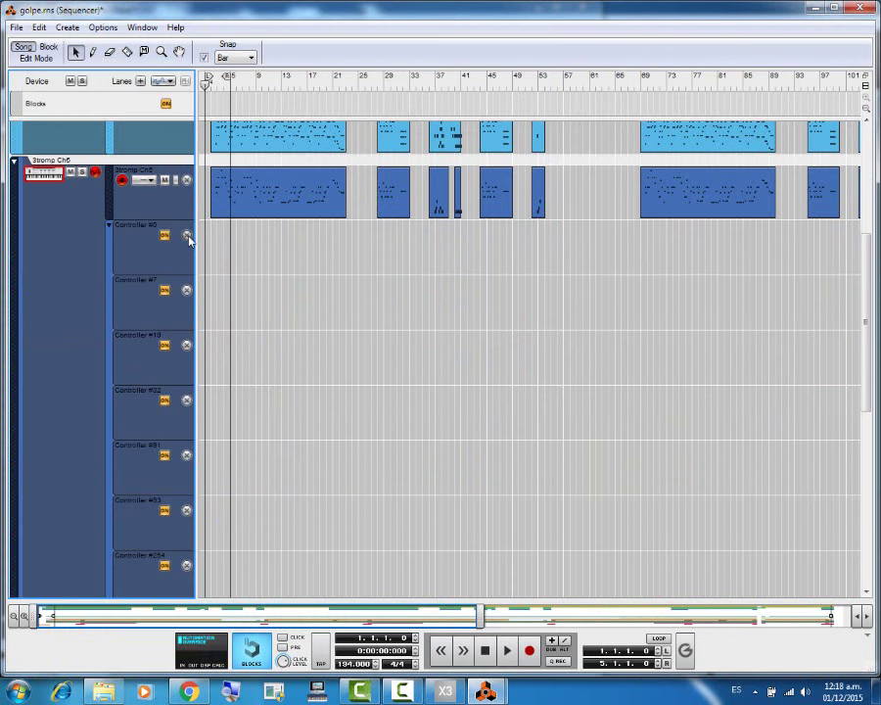
double_click(189, 239)
click(39, 284)
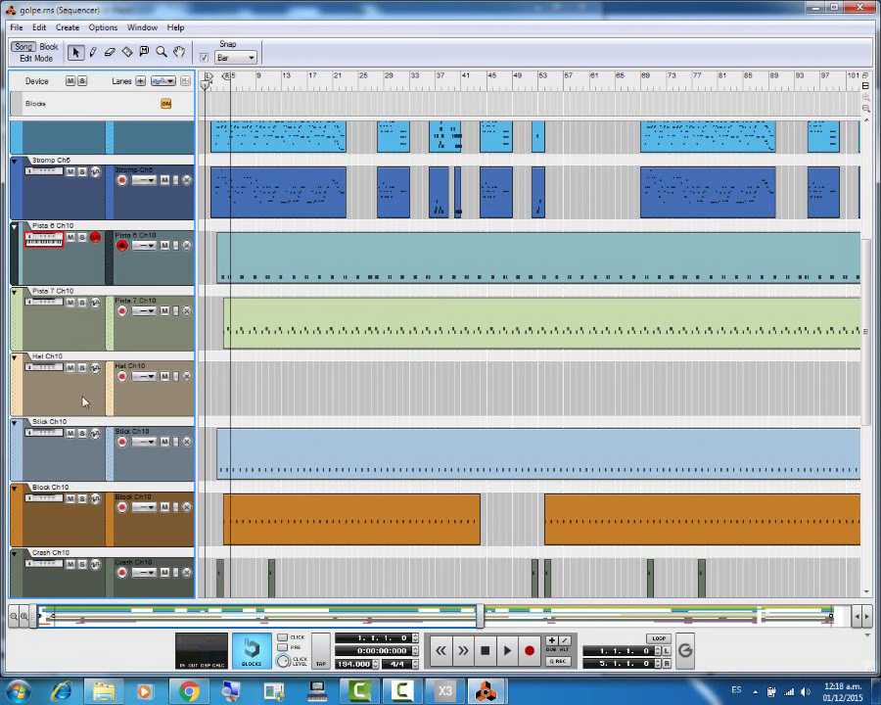
Step: Play the song from the start, check the channel levels on the mixer in the rack window, and stop playback
key(space)
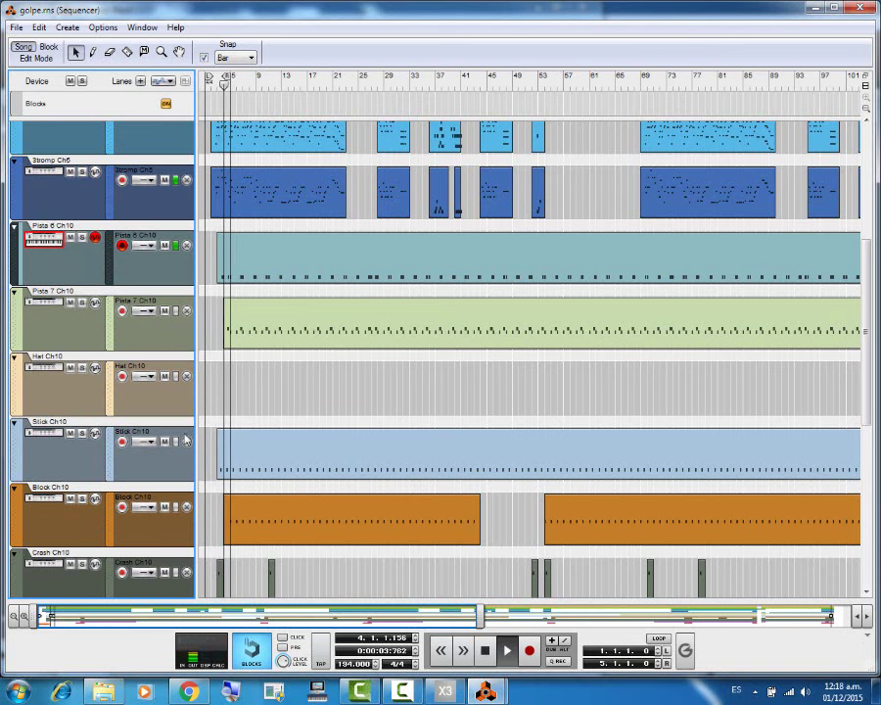
mouse_move(487, 693)
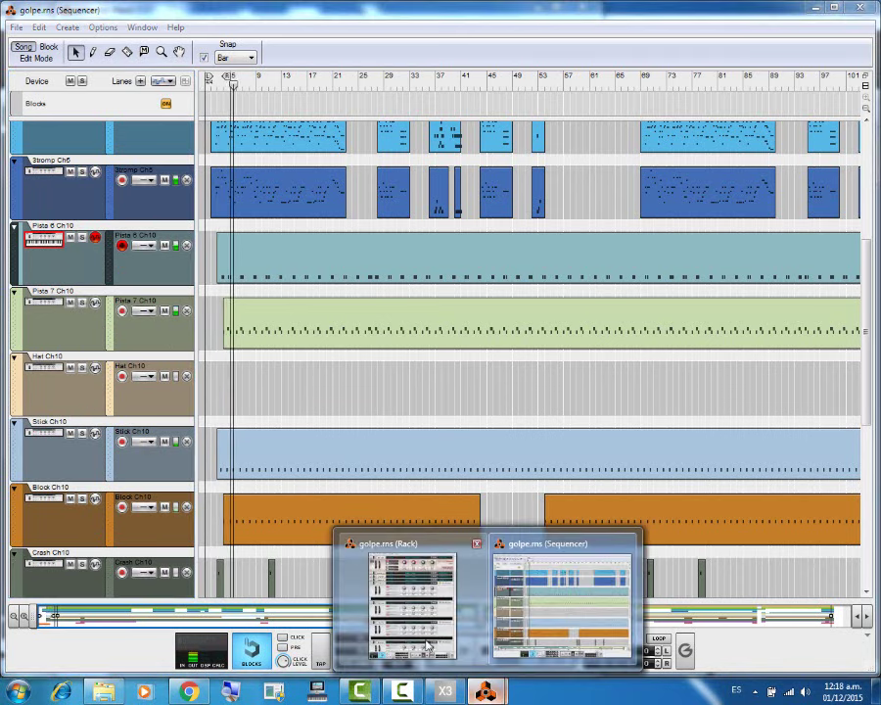
click(427, 646)
scroll(179, 370, up, 10)
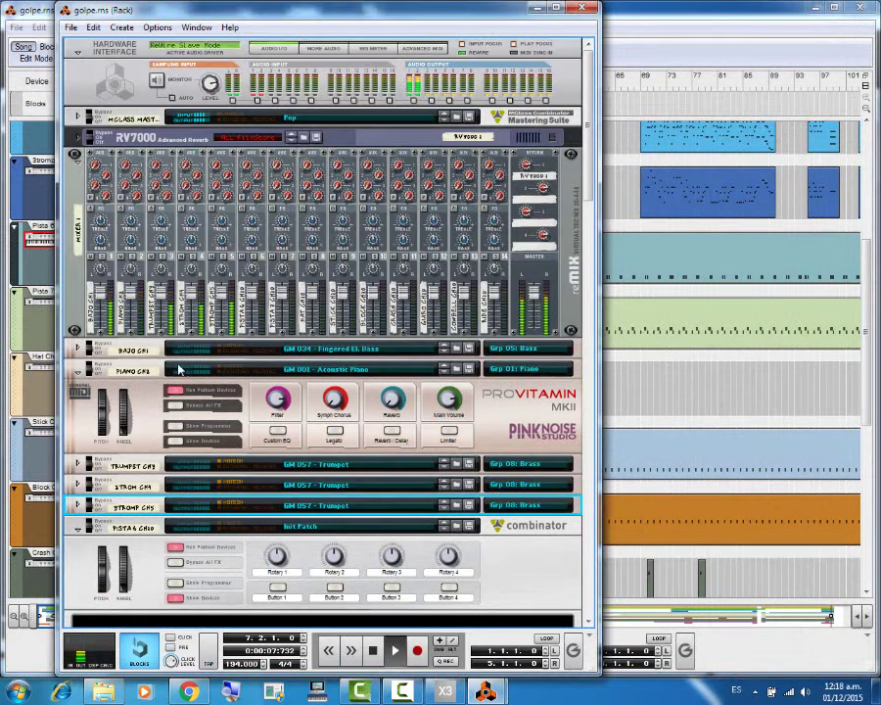
key(space)
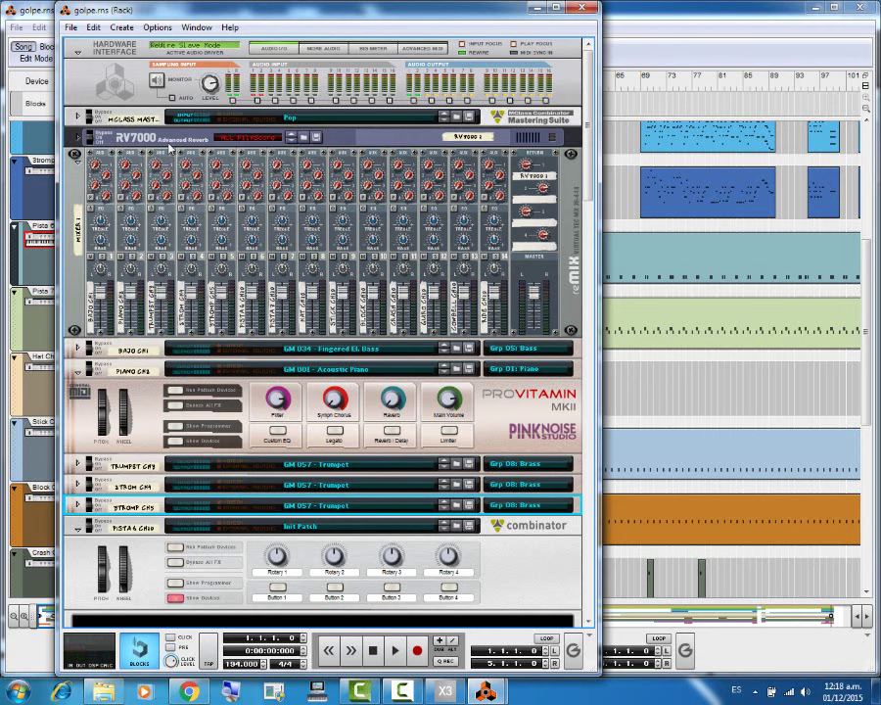
Step: Raise the Aux 1 reverb sends of mixer channels 3 to 5, with channel 5 at 42, and lower the master level
drag(157, 165, 177, 164)
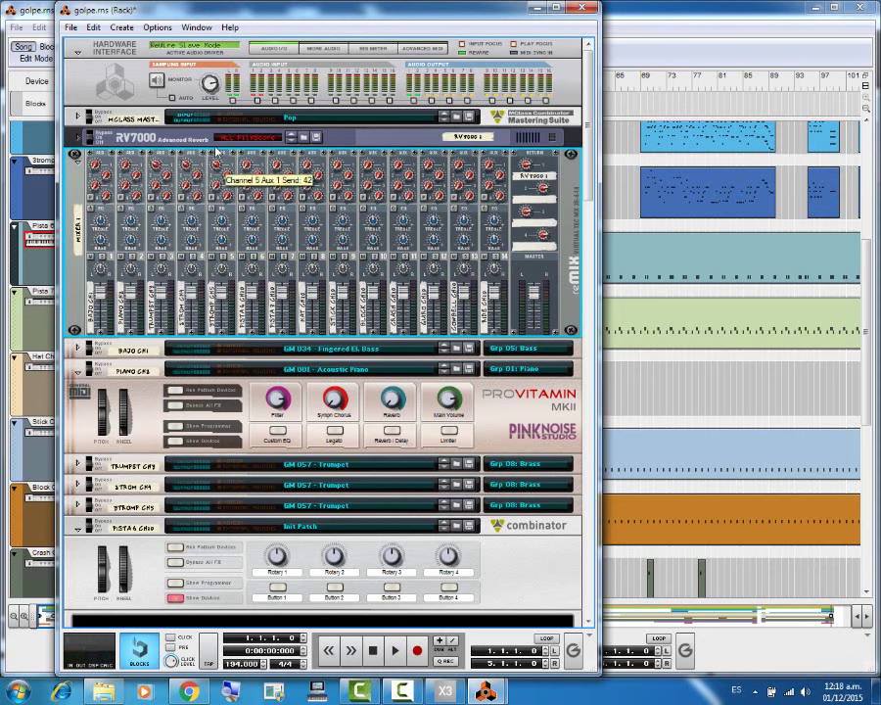
key(space)
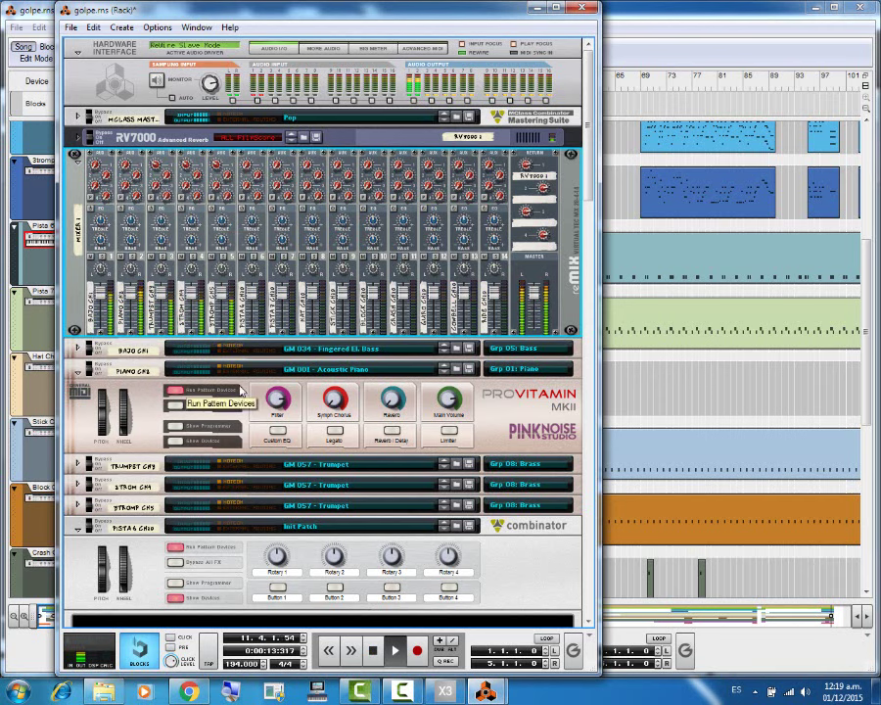
key(space)
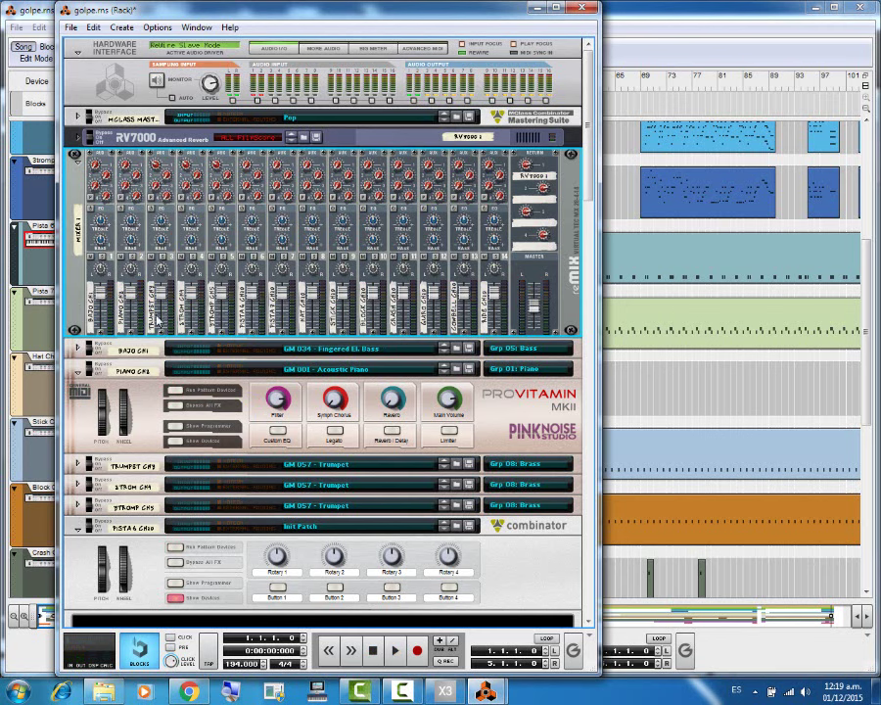
Step: While the song plays, lower the piano Ch2 channel level on the mixer to about 70
key(space)
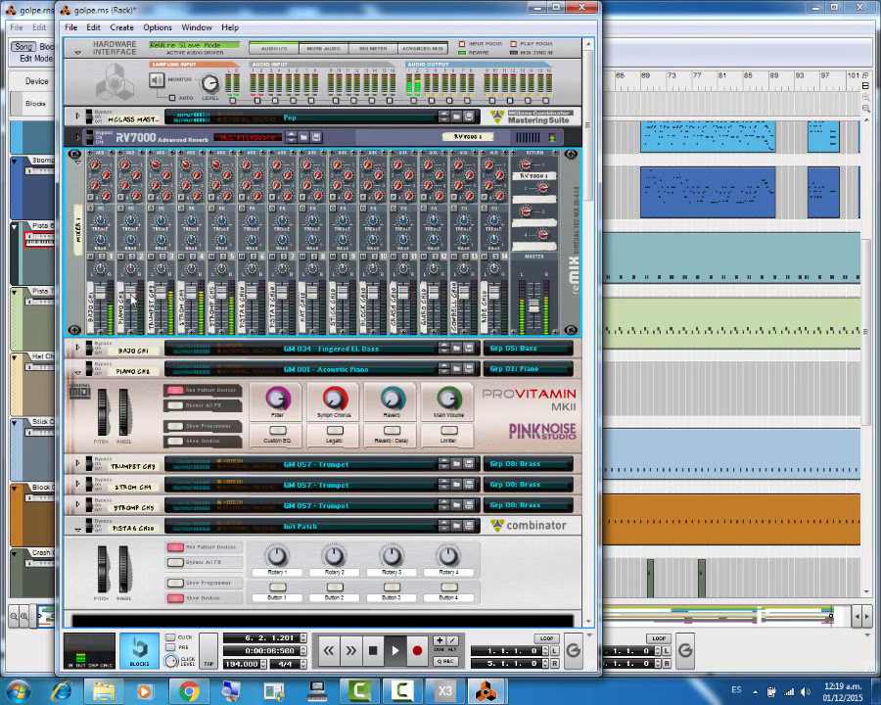
drag(134, 304, 136, 310)
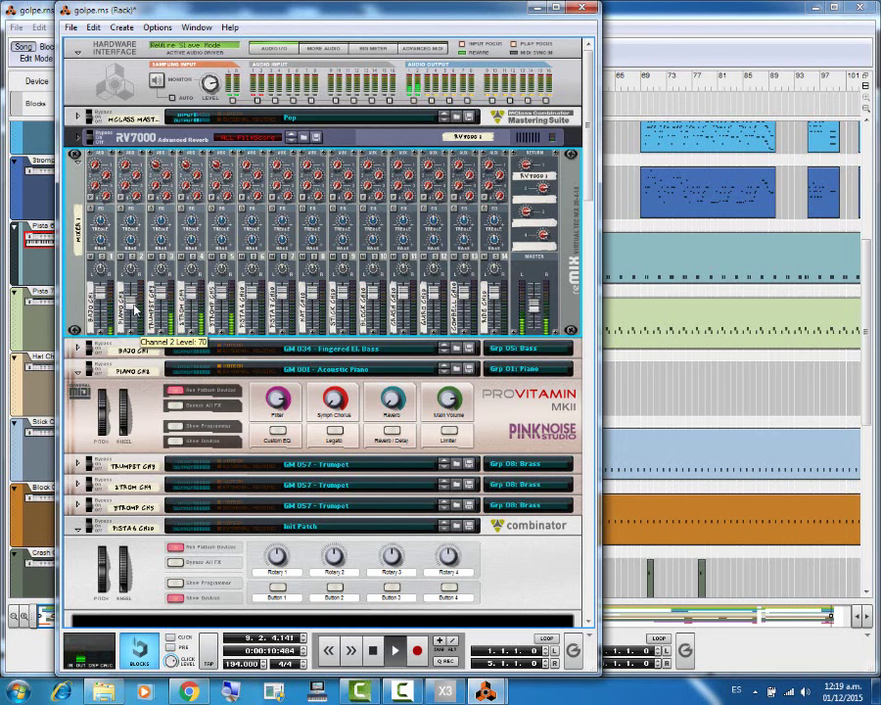
drag(136, 311, 136, 299)
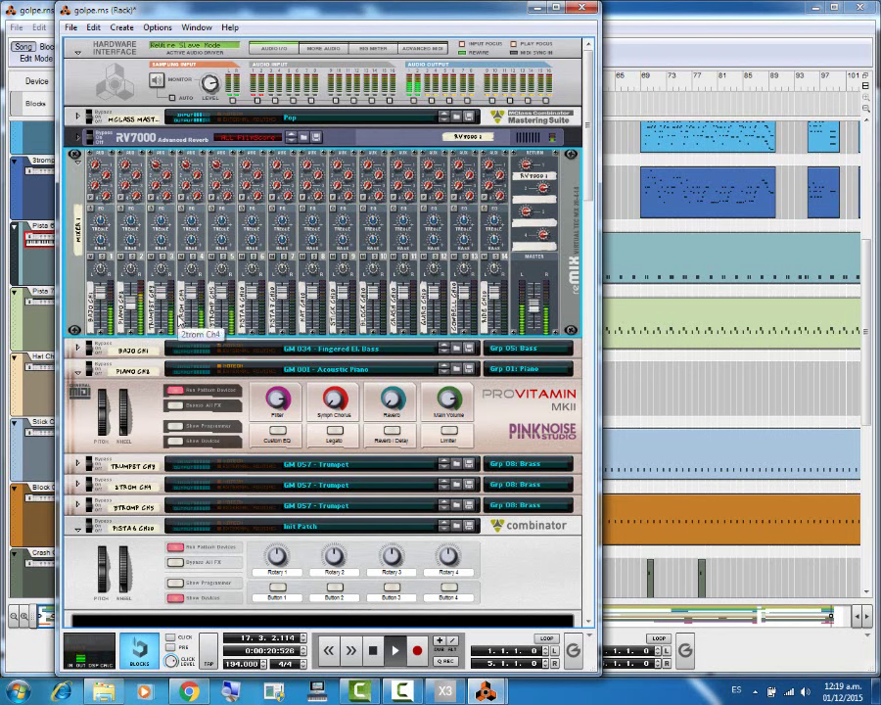
key(space)
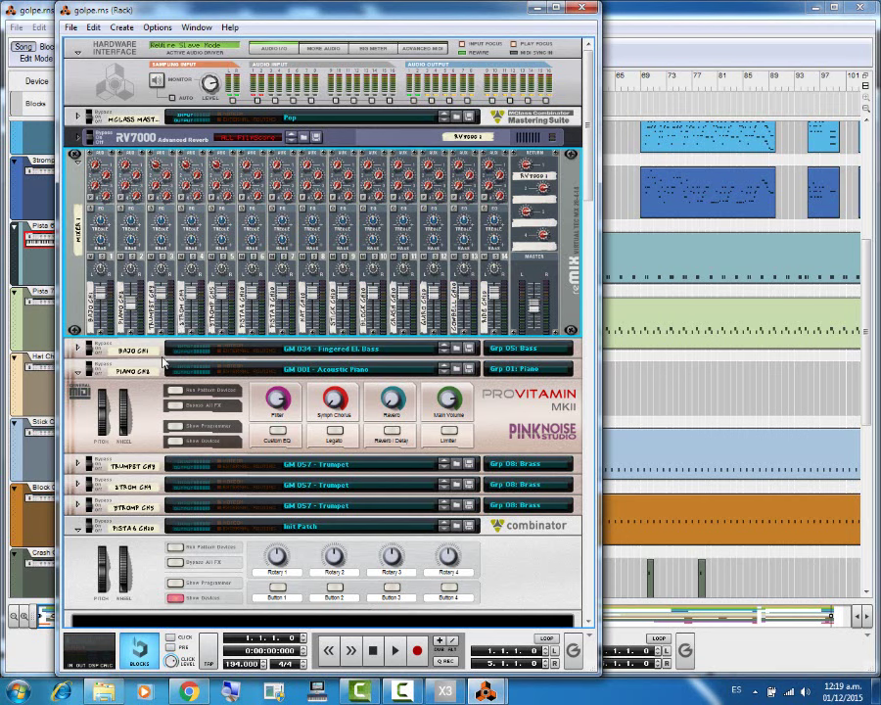
Step: Fold the piano Ch2 Combinator in the rack
click(82, 375)
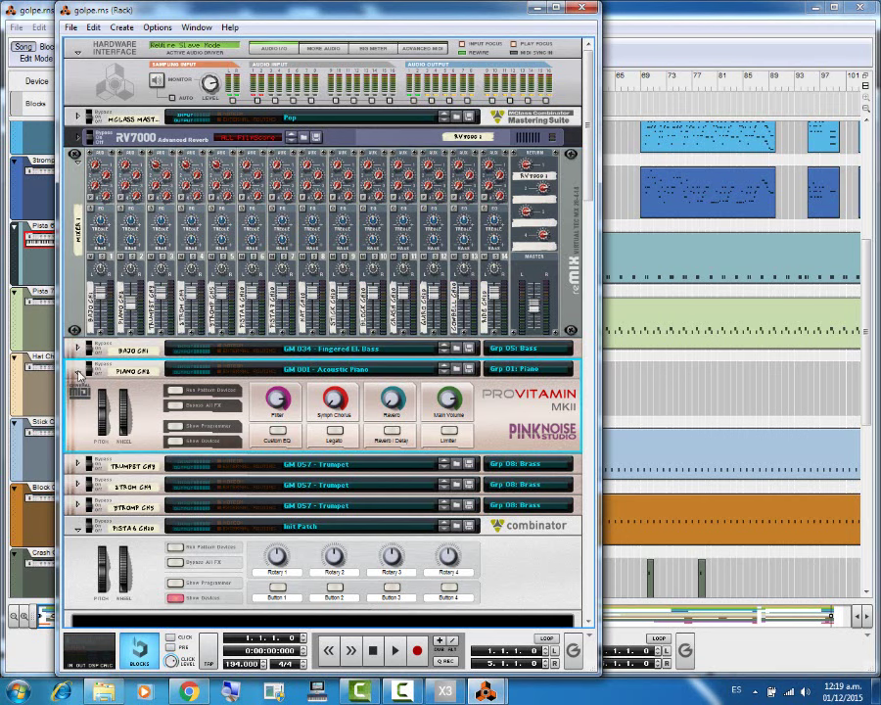
click(78, 376)
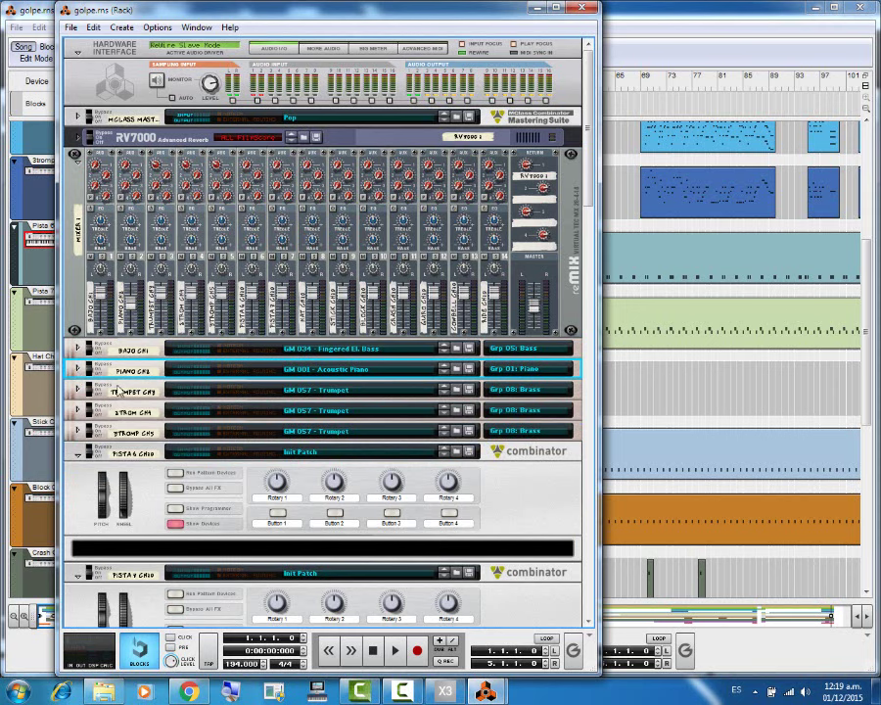
Step: Flip the rack to its rear side and examine the cabling of the percussion Combinators down to Timbales Ch10 and the drum setup
scroll(227, 337, down, 5)
scroll(202, 362, down, 3)
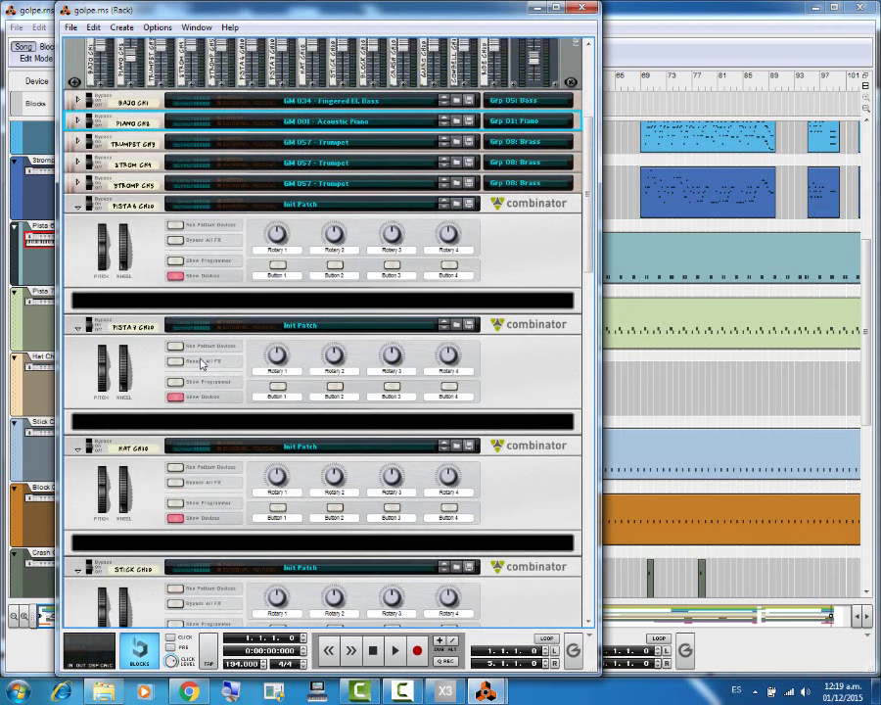
scroll(202, 362, up, 3)
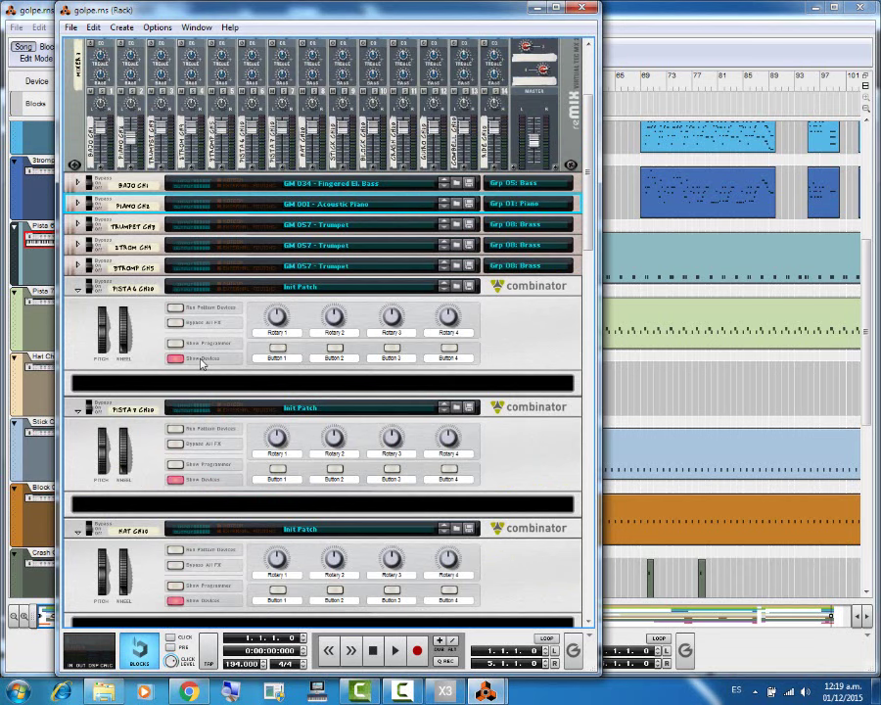
key(Tab)
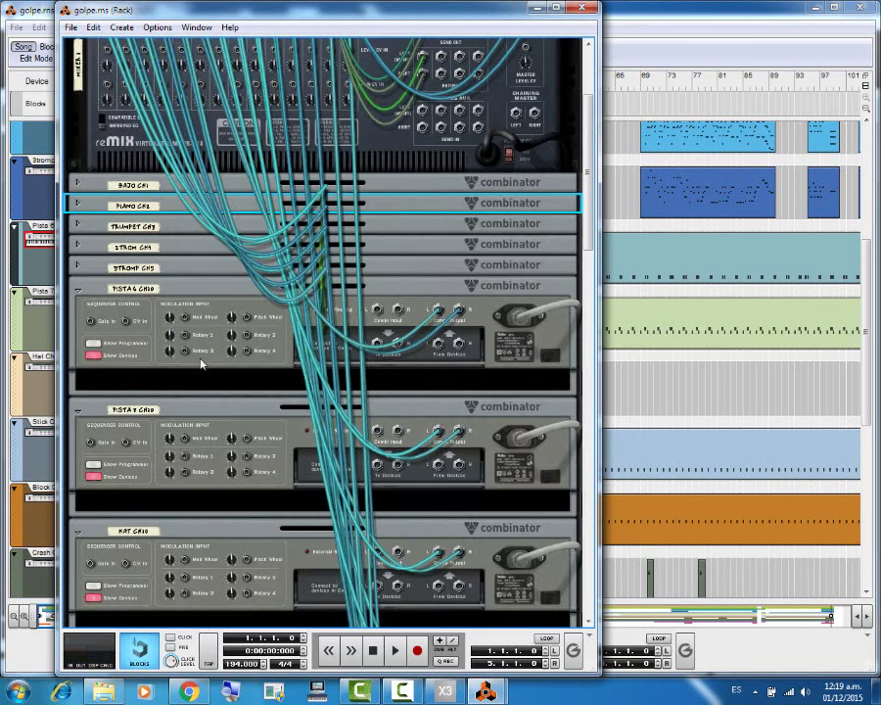
scroll(207, 371, down, 10)
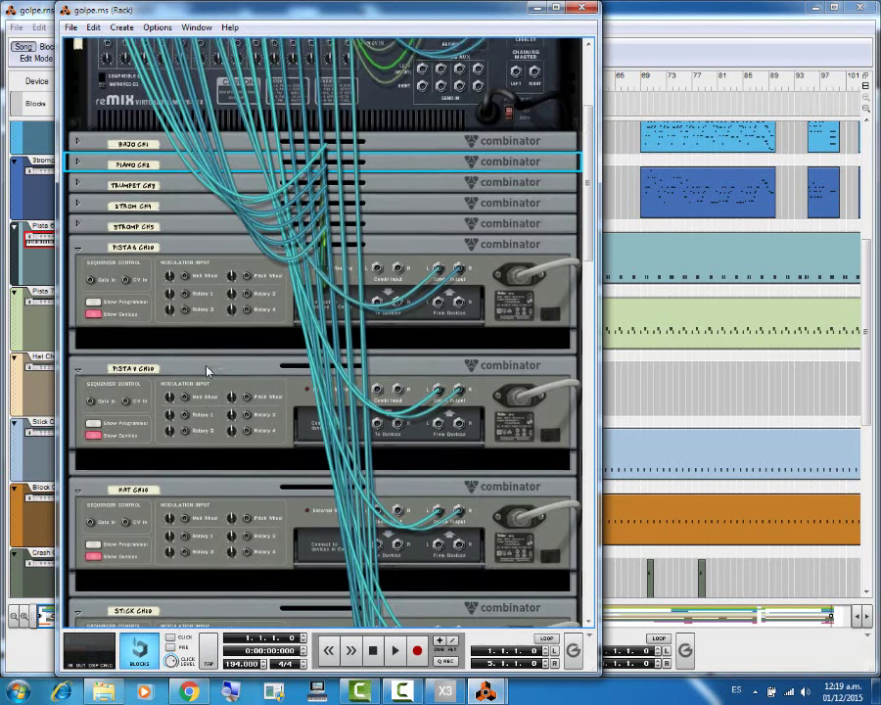
scroll(207, 371, down, 10)
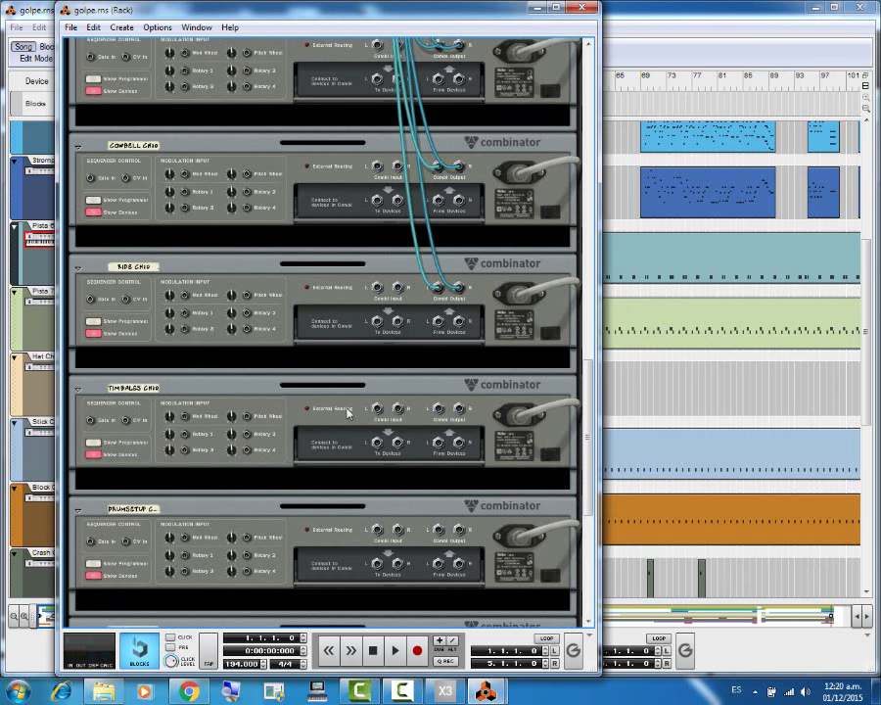
Step: Examine the rear of the rack to identify combinators whose outputs have no cables to the mixer
scroll(398, 430, down, 5)
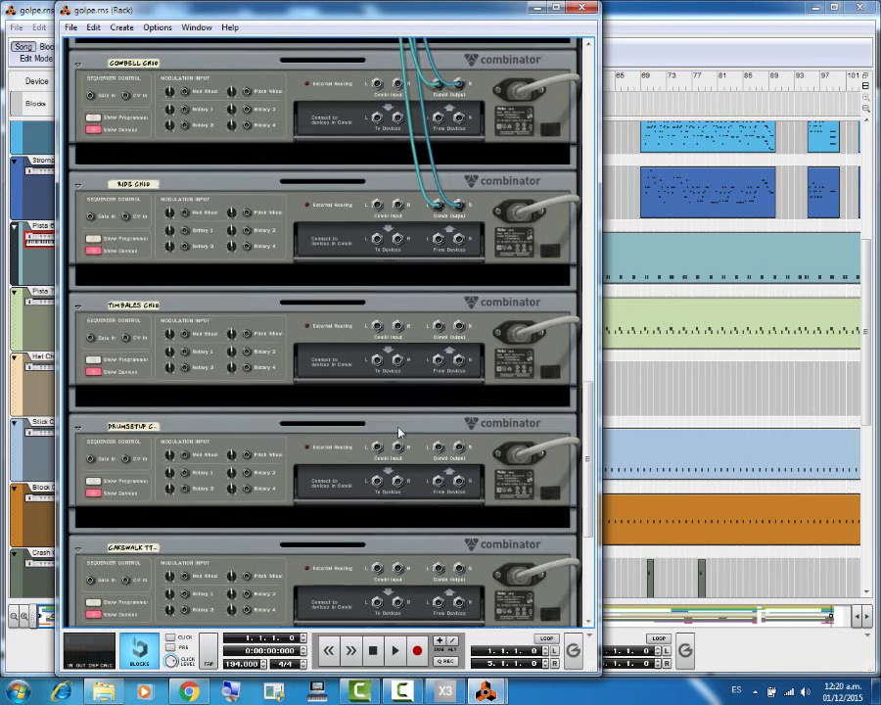
scroll(468, 470, up, 3)
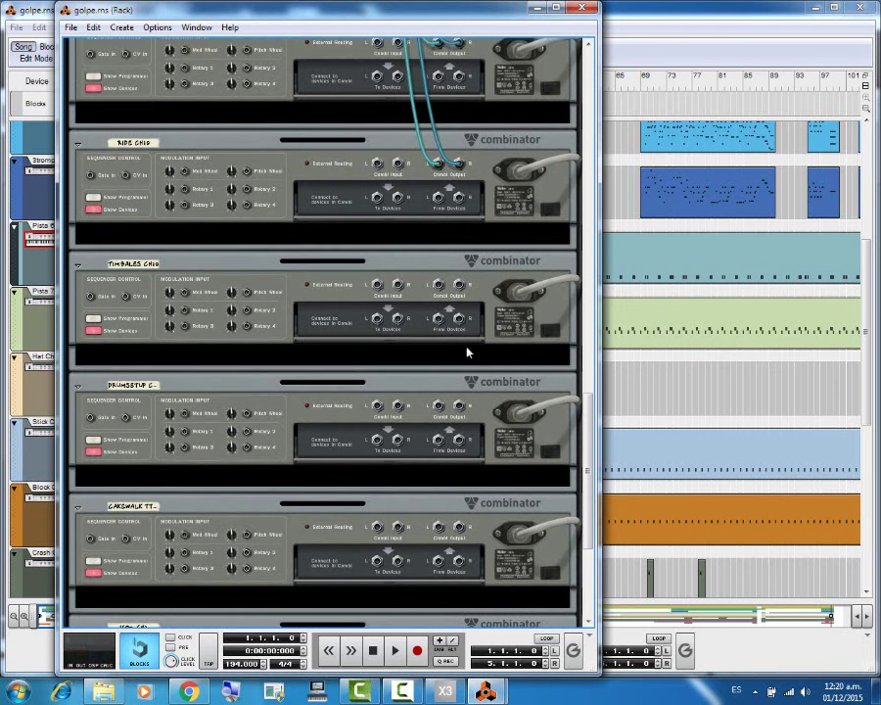
scroll(436, 450, down, 3)
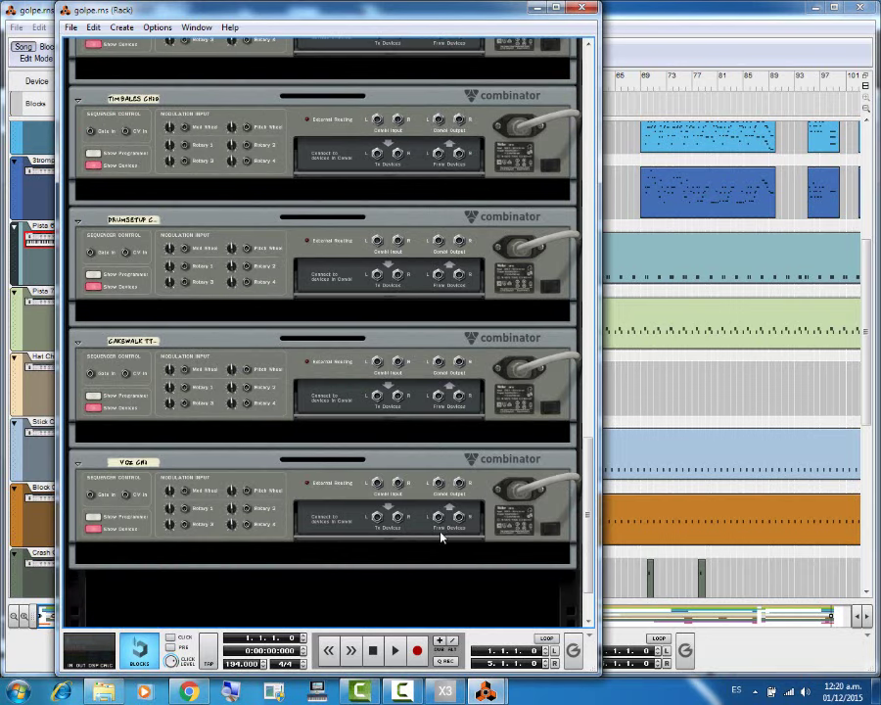
scroll(443, 548, up, 7)
scroll(442, 530, down, 4)
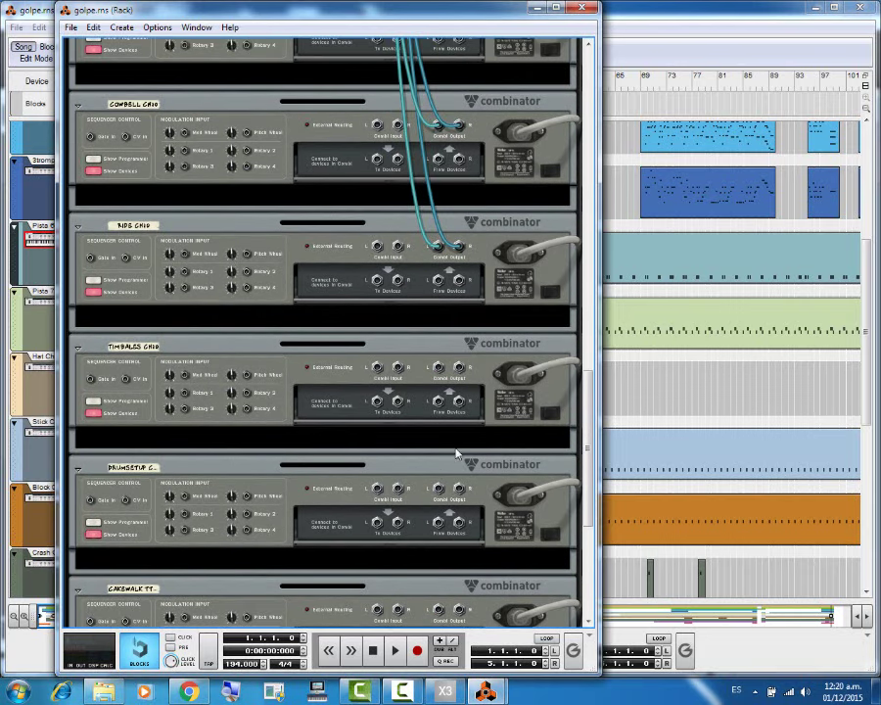
scroll(470, 383, down, 3)
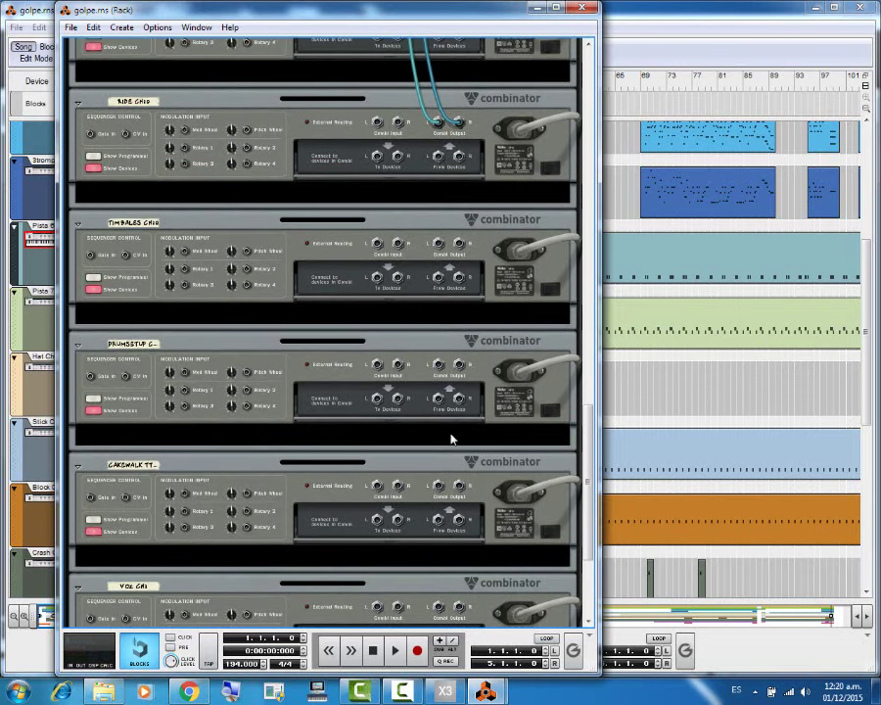
scroll(453, 439, down, 4)
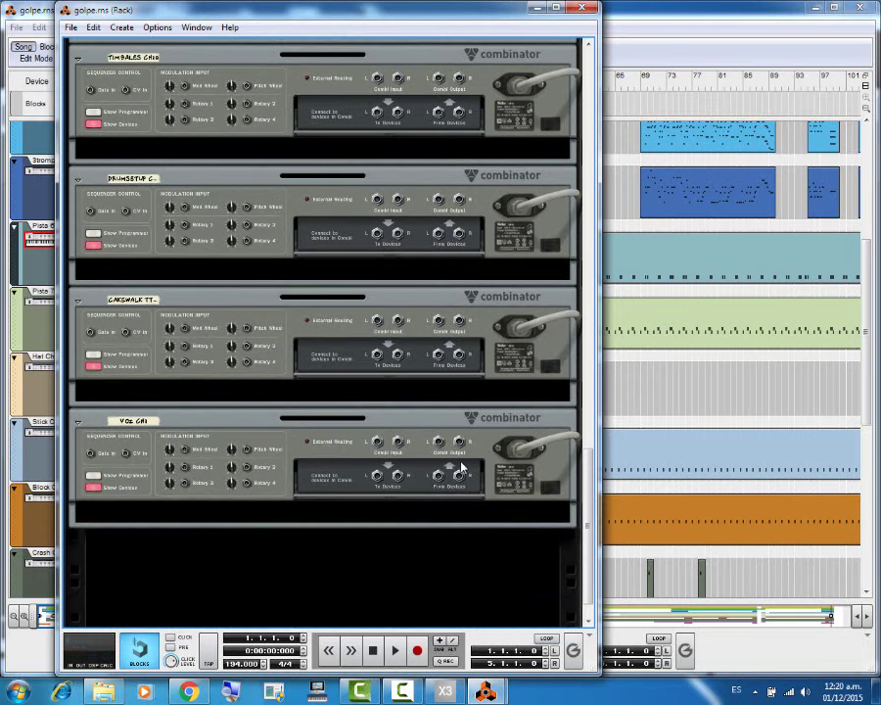
scroll(461, 468, up, 10)
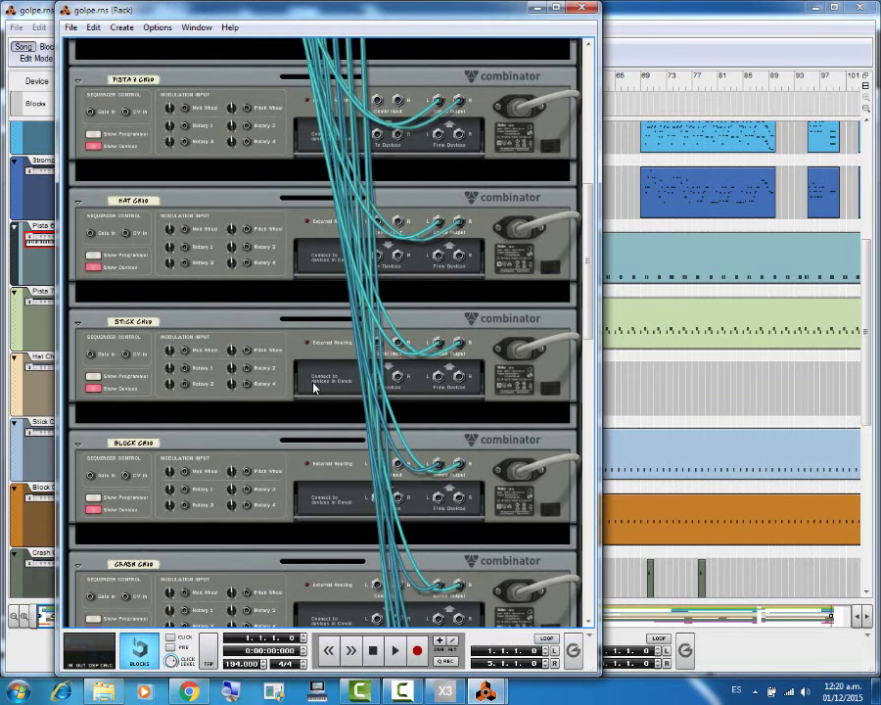
key(Tab)
scroll(218, 263, up, 6)
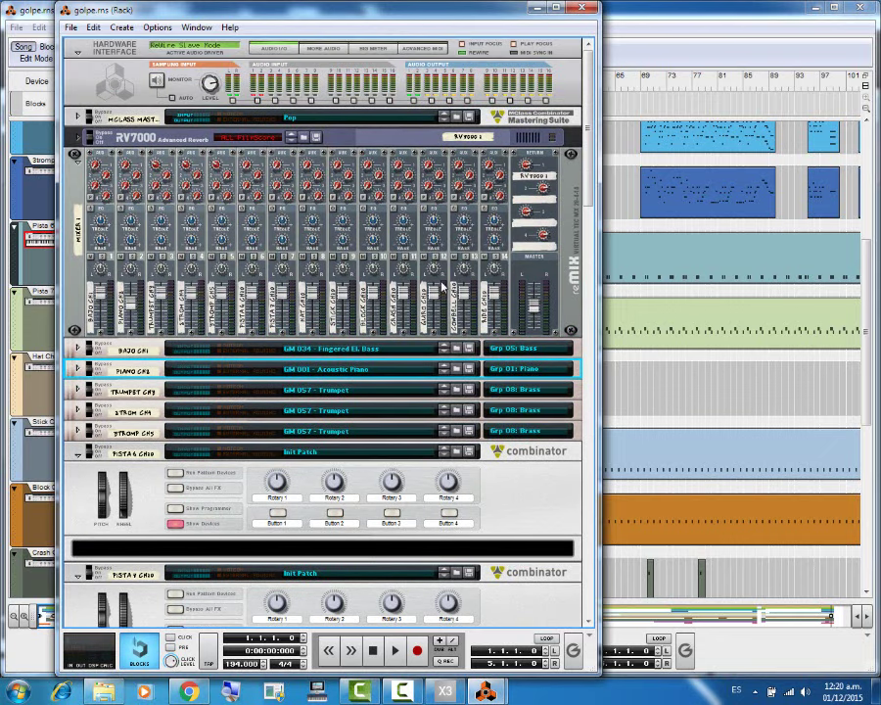
right_click(72, 307)
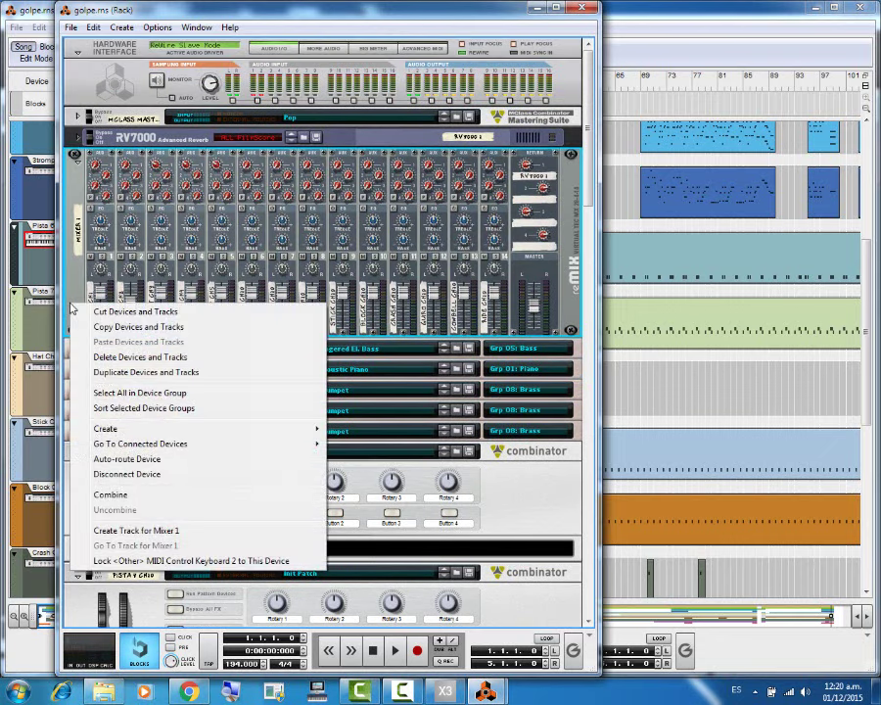
mouse_move(235, 431)
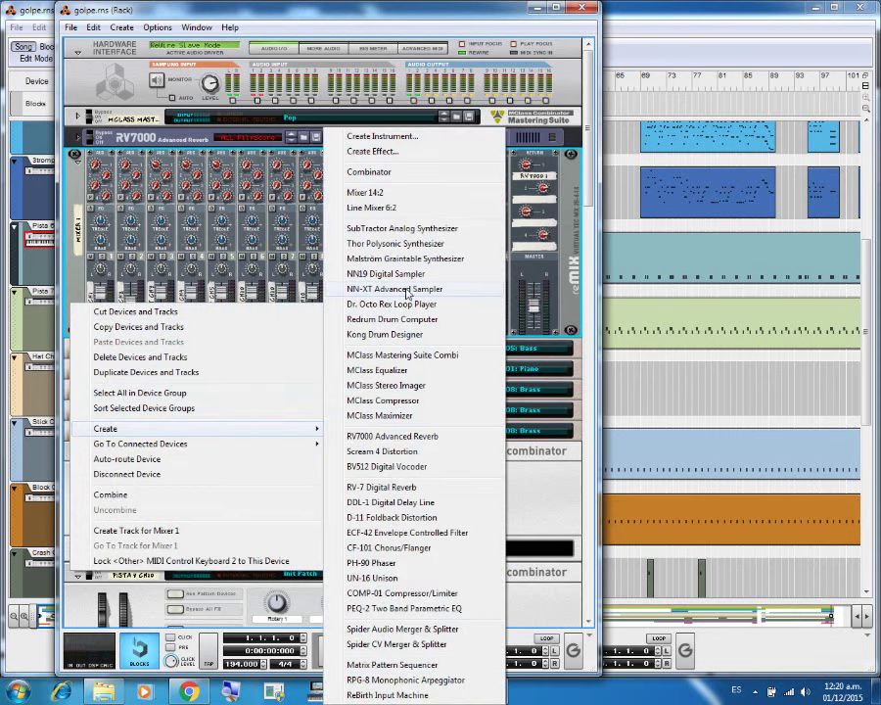
key(Escape)
key(Escape)
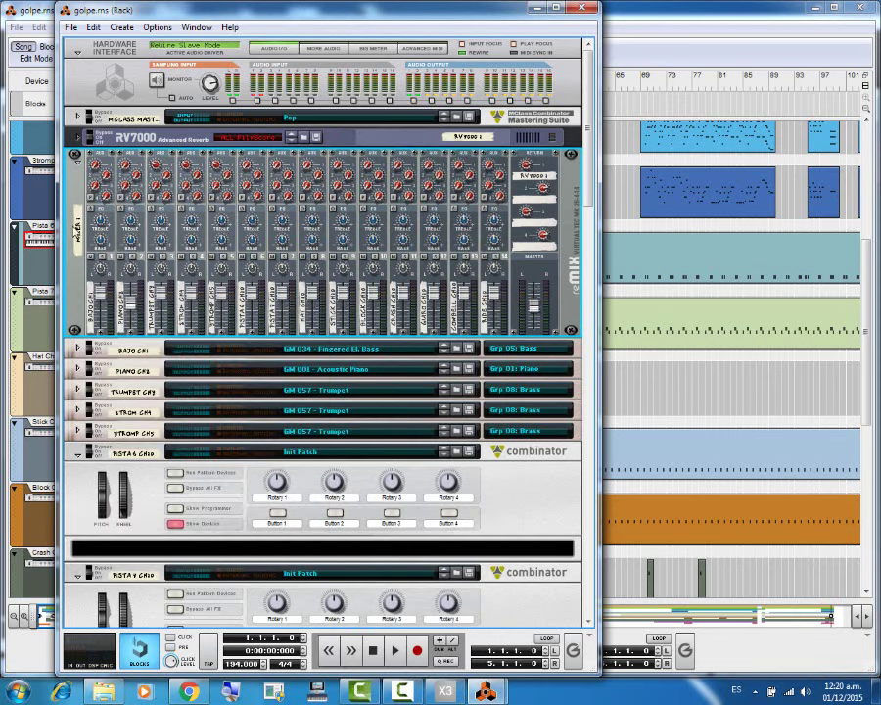
key(Tab)
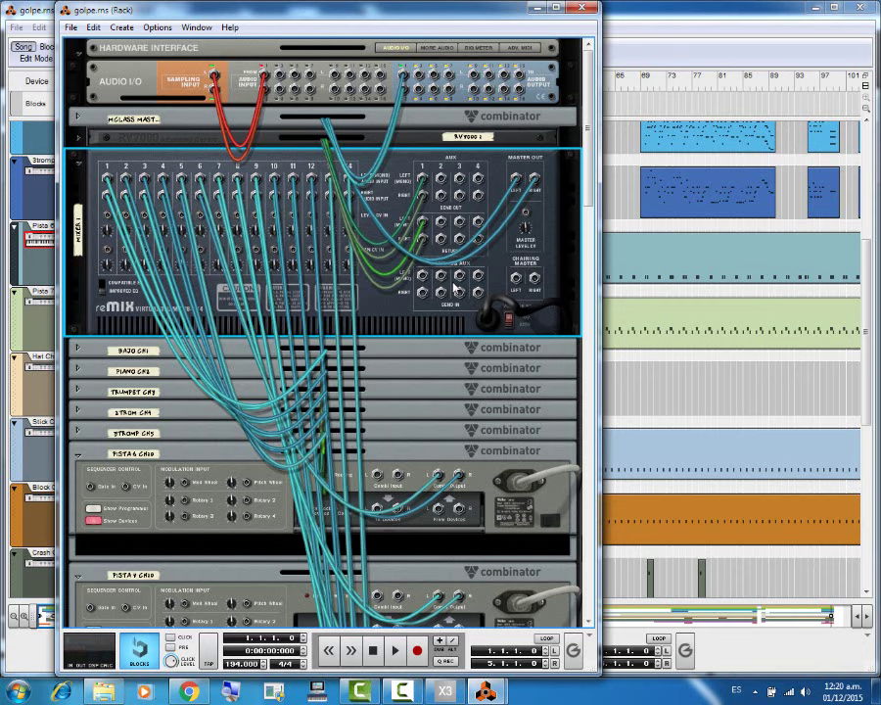
key(Tab)
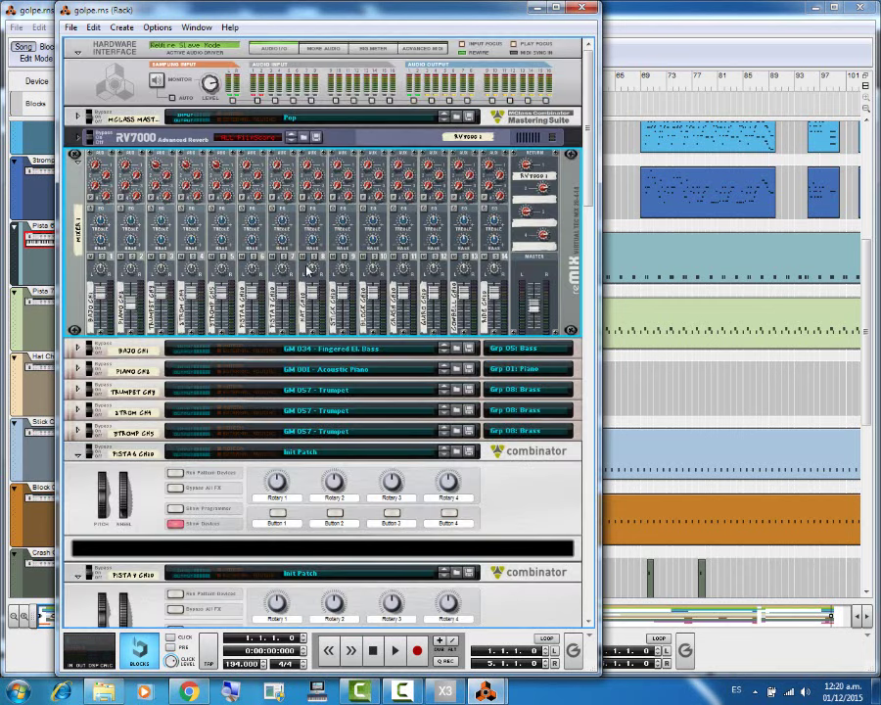
Step: Create a second Mixer 14:2 directly below Mixer 1 and inspect its chaining cables at the rear
right_click(71, 277)
mouse_move(280, 402)
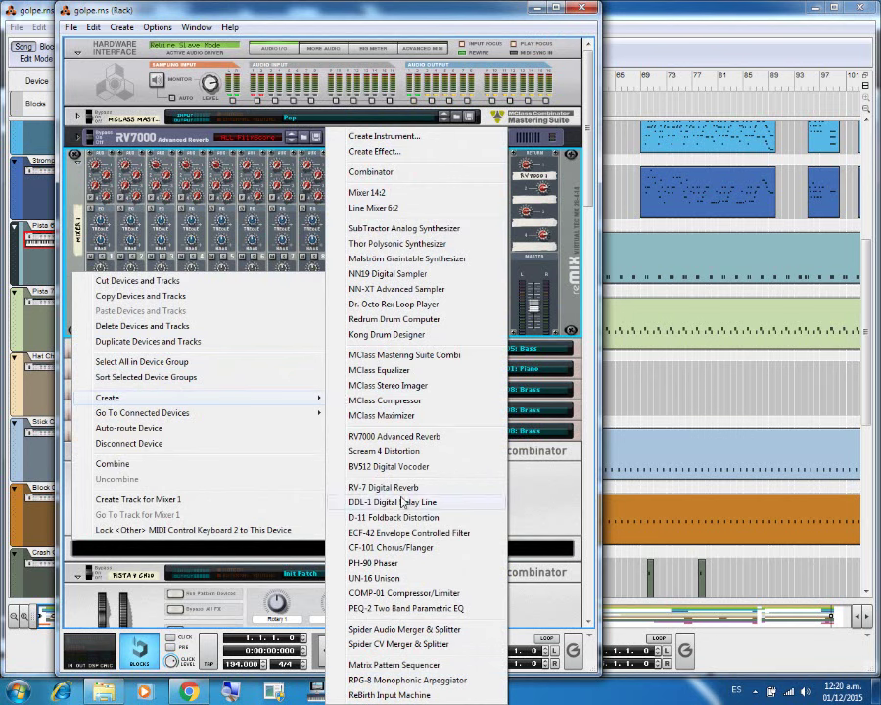
click(392, 193)
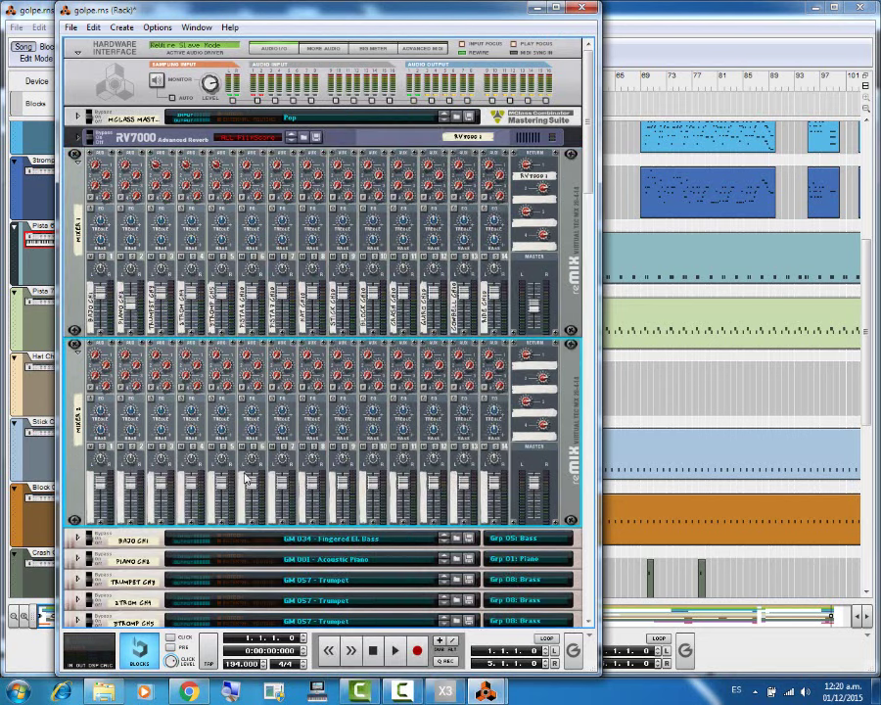
key(Tab)
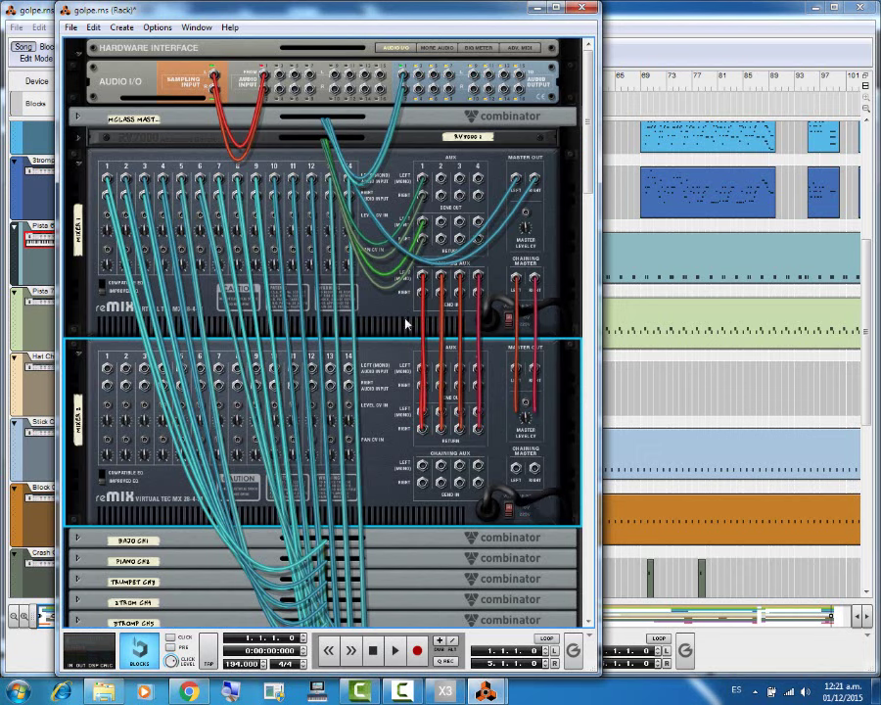
key(Tab)
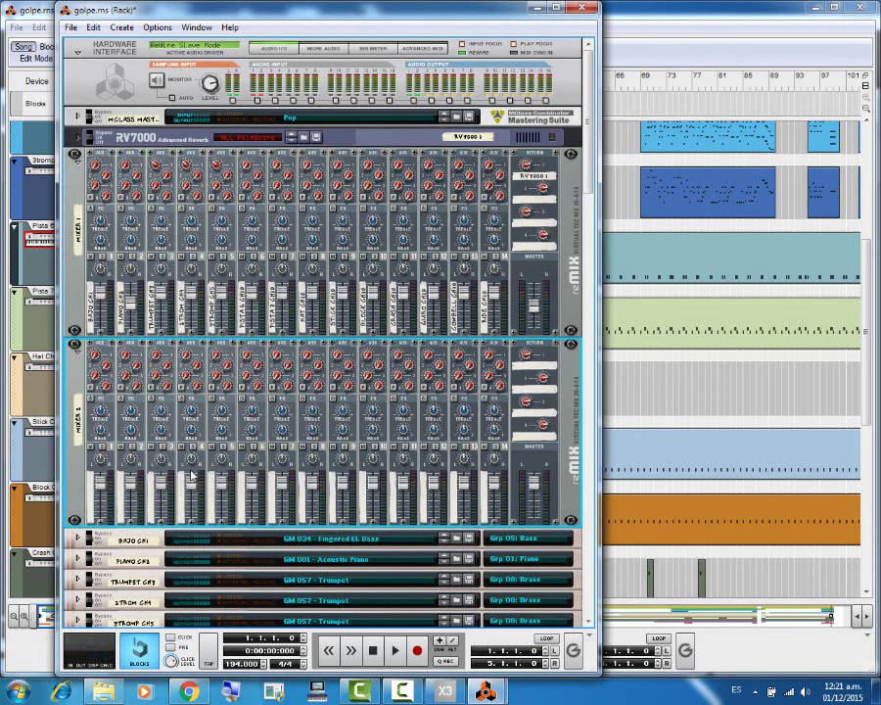
mouse_move(192, 477)
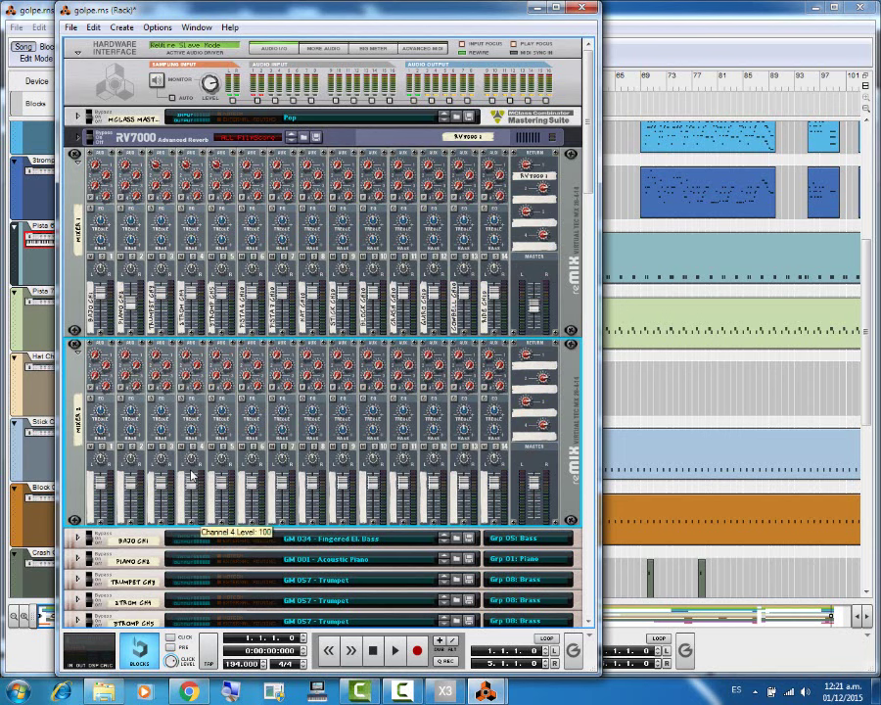
mouse_move(164, 464)
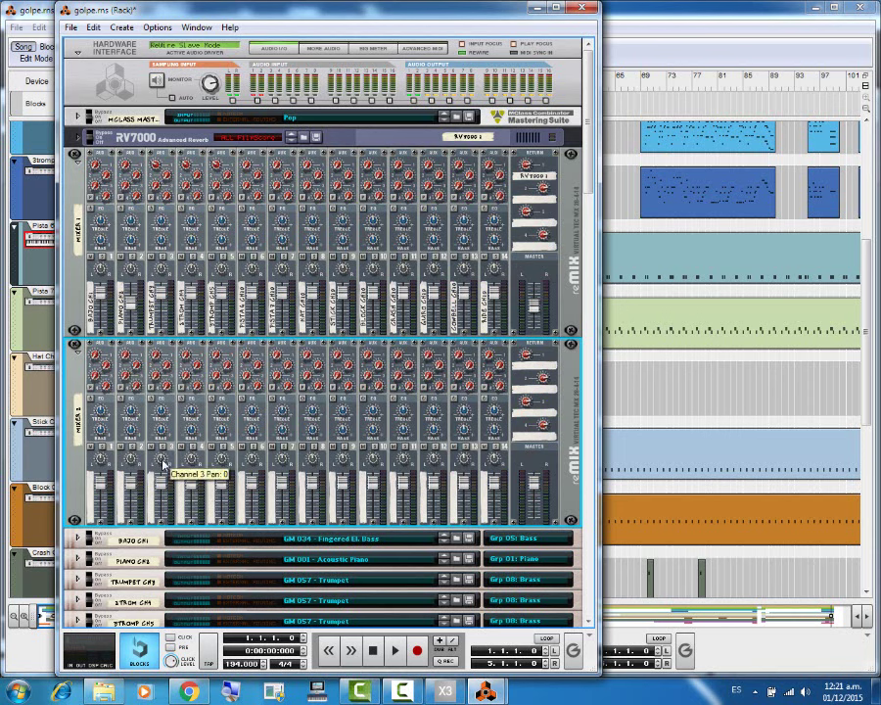
Step: Cable the TIMBALES CH10 combinator's left output to the left audio input of channel 1 on Mixer 2
key(Tab)
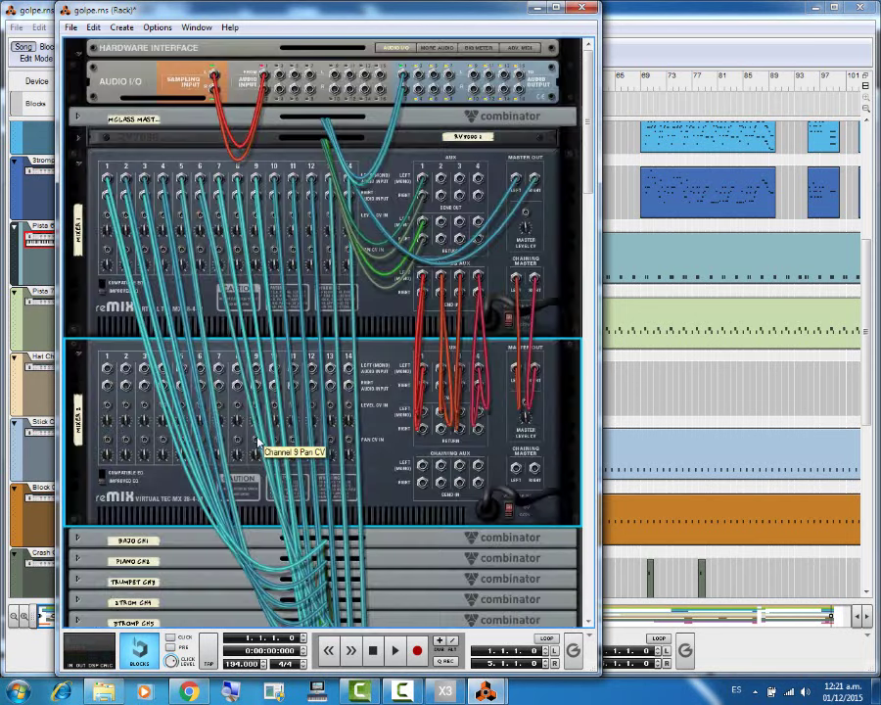
scroll(156, 421, down, 10)
scroll(153, 394, down, 15)
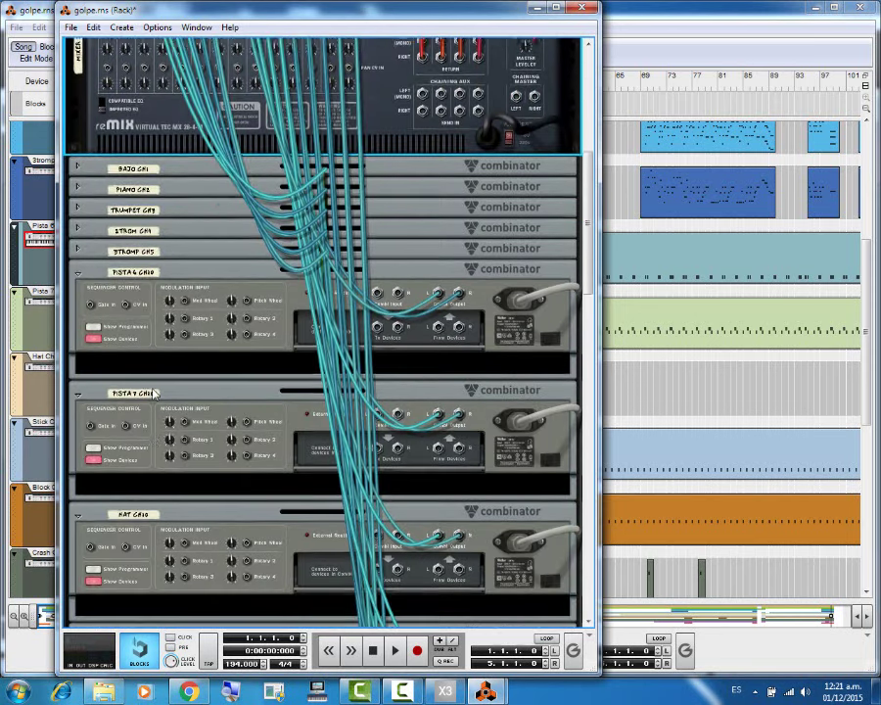
scroll(153, 396, down, 4)
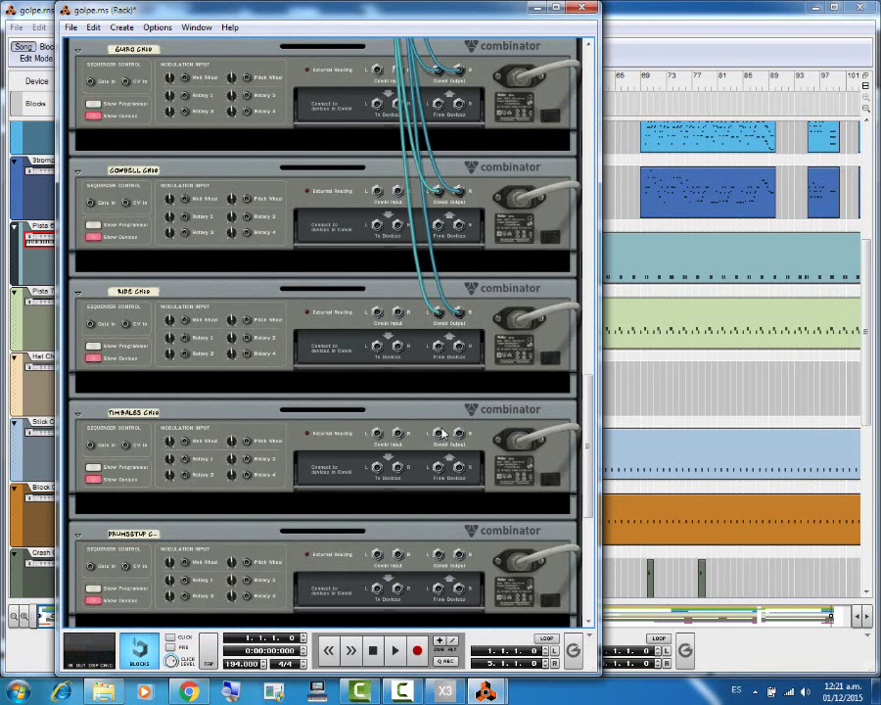
drag(440, 433, 114, 142)
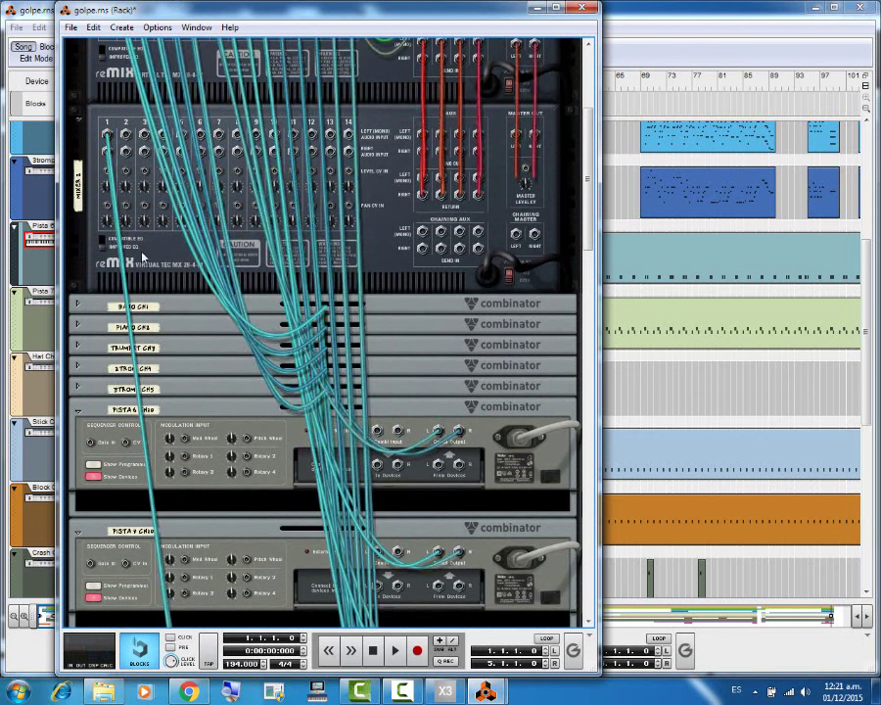
Step: Cable the DRUMSETUP combinator's left output to the left audio input of channel 2 on Mixer 2
scroll(244, 380, down, 10)
scroll(255, 529, down, 10)
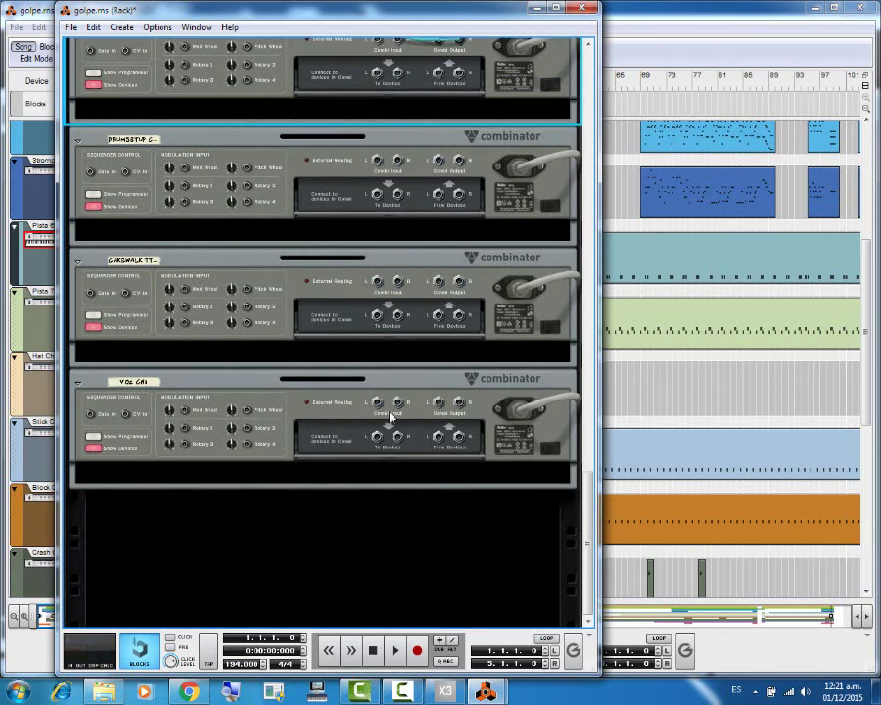
scroll(389, 417, up, 2)
scroll(390, 418, down, 1)
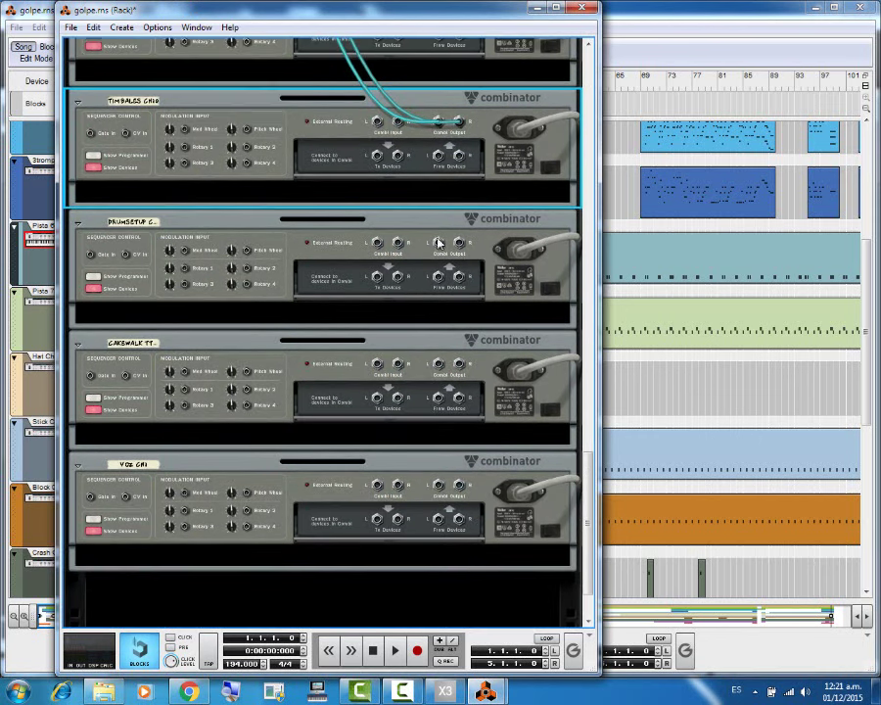
scroll(436, 235, up, 3)
scroll(426, 275, down, 2)
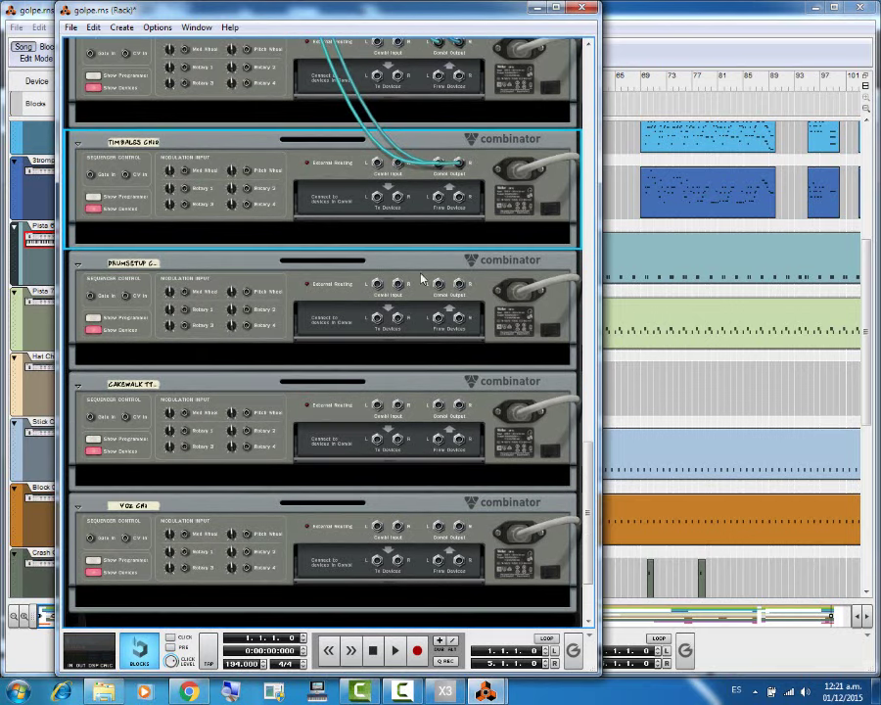
mouse_move(439, 284)
mouse_down()
mouse_move(290, 63)
mouse_move(147, 8)
mouse_move(164, 7)
mouse_move(157, 55)
mouse_move(125, 92)
mouse_up()
Step: Cable the CAKEWALK TT combinator's left output to the left audio input of channel 3 on Mixer 2
scroll(220, 304, down, 15)
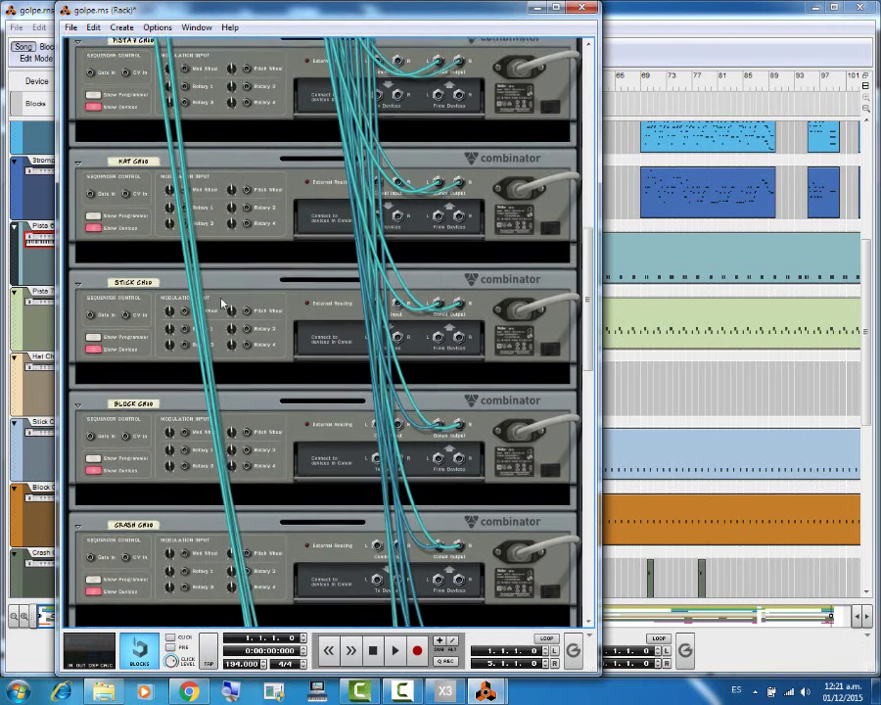
scroll(298, 352, down, 5)
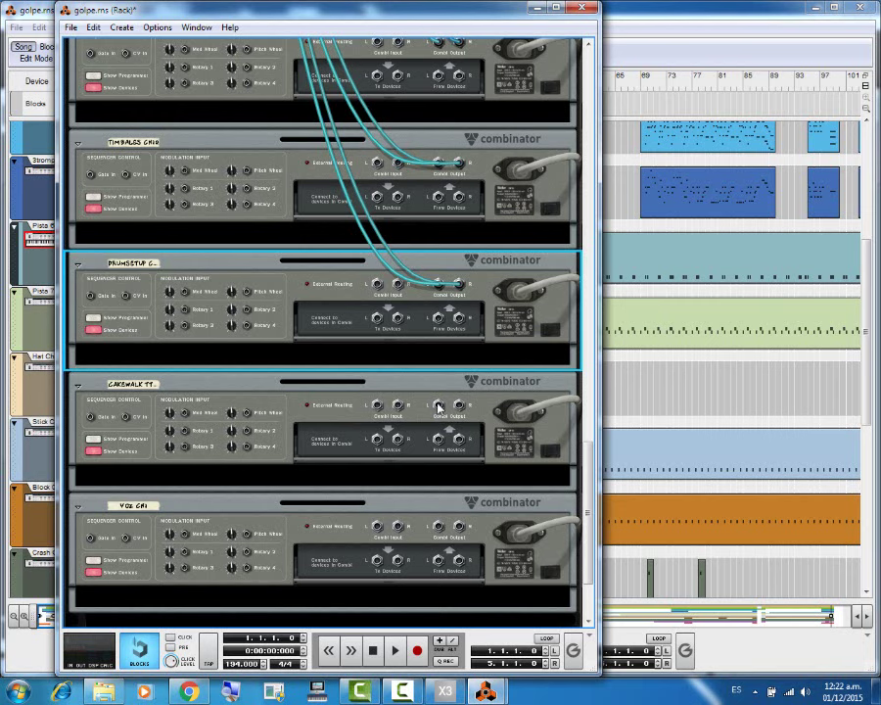
drag(439, 407, 147, 154)
Step: Cable the VOZ CH1 combinator's left output to channel 4 of Mixer 2 and check the four new connections
scroll(301, 321, down, 5)
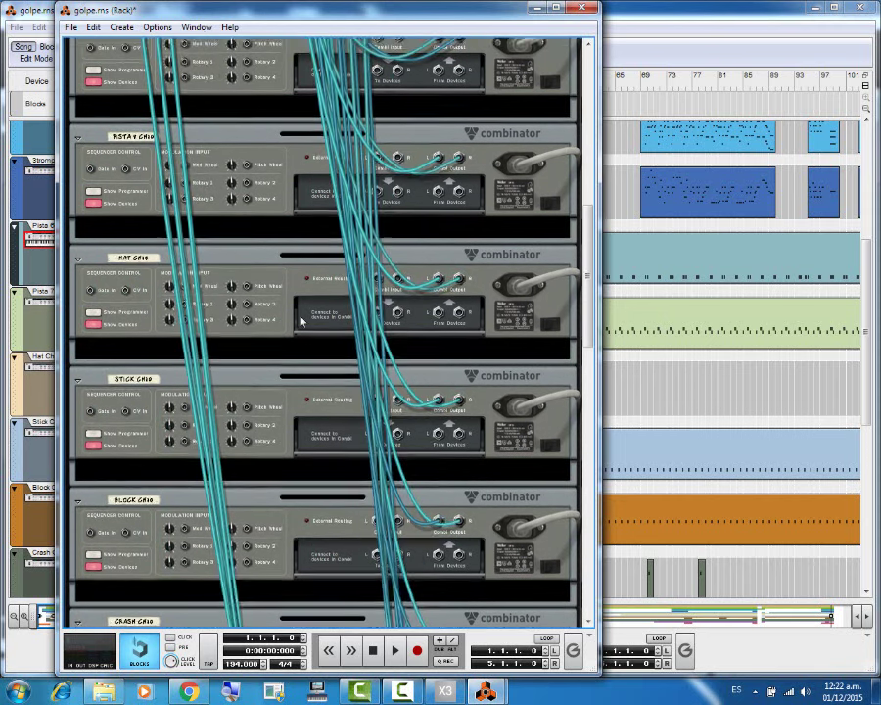
scroll(301, 321, down, 10)
click(372, 509)
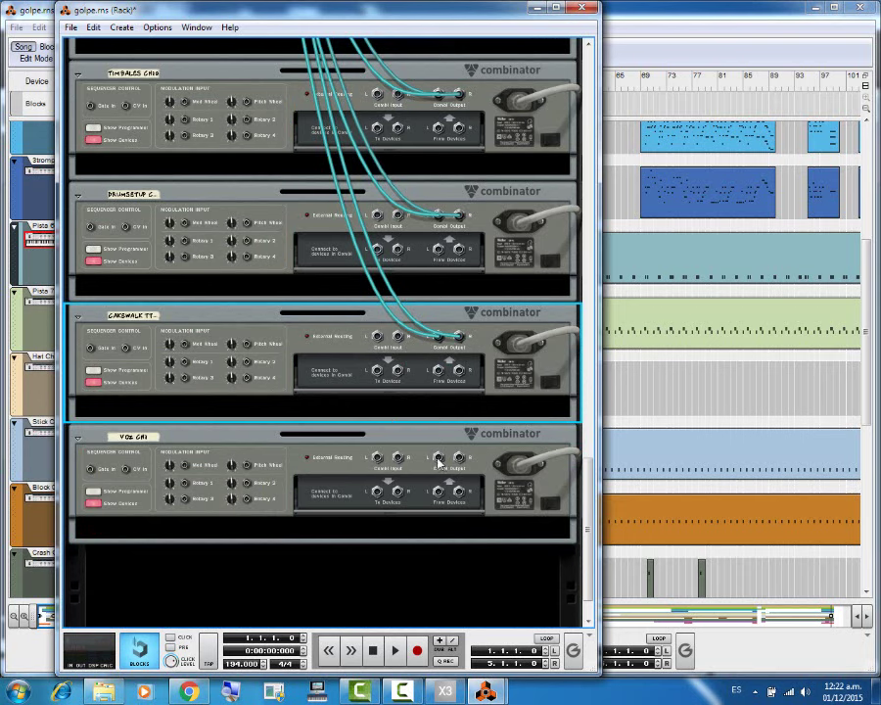
click(438, 460)
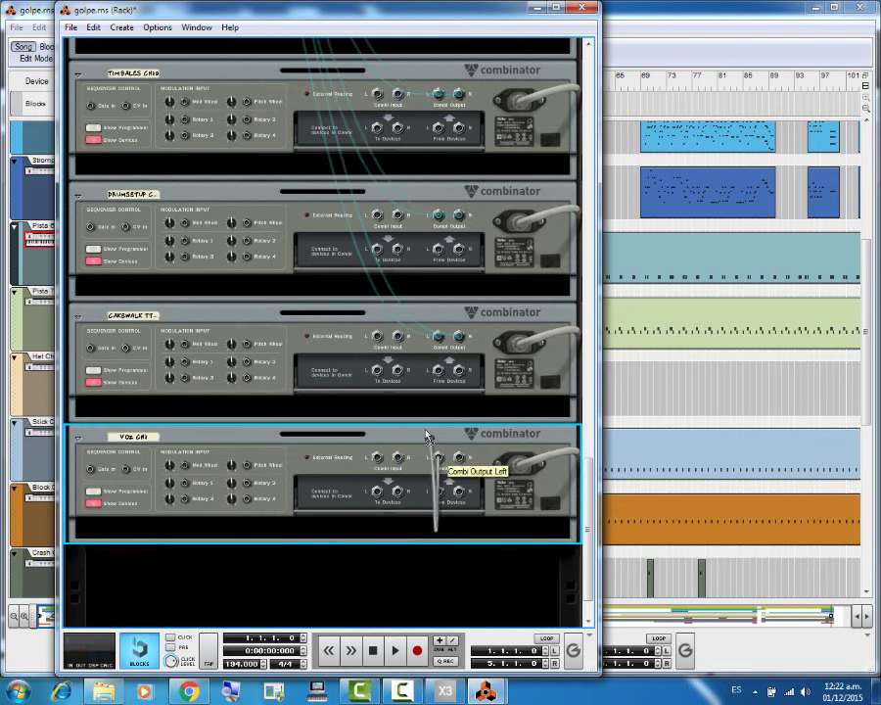
drag(426, 436, 159, 174)
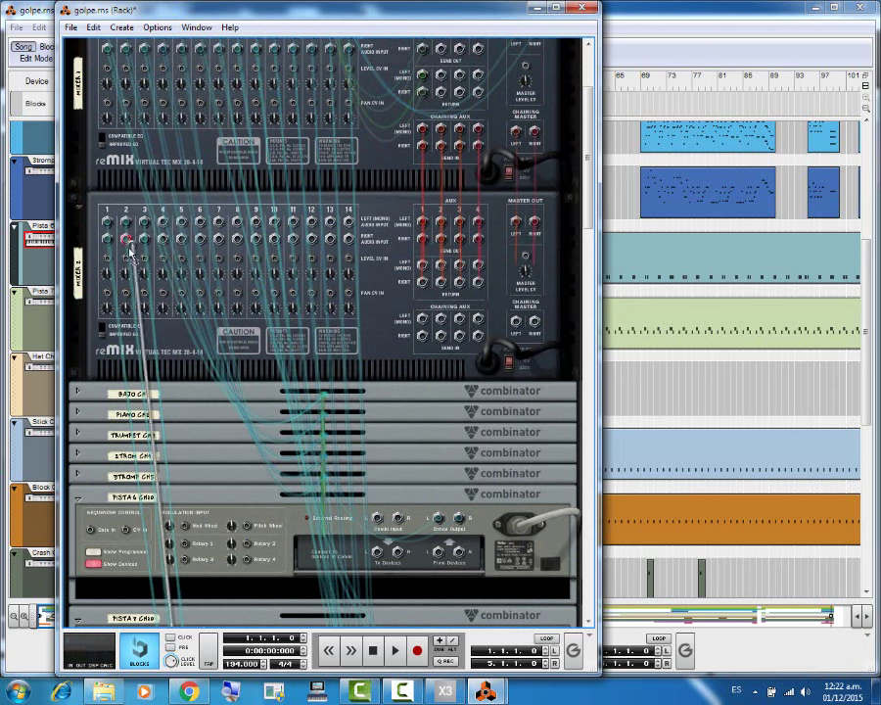
drag(163, 224, 163, 225)
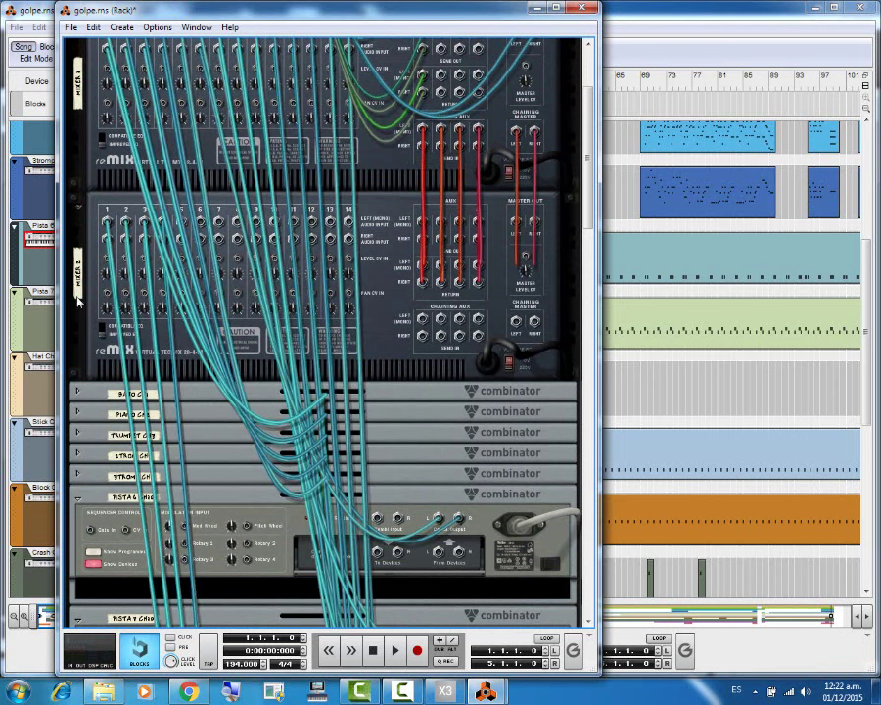
scroll(71, 431, down, 10)
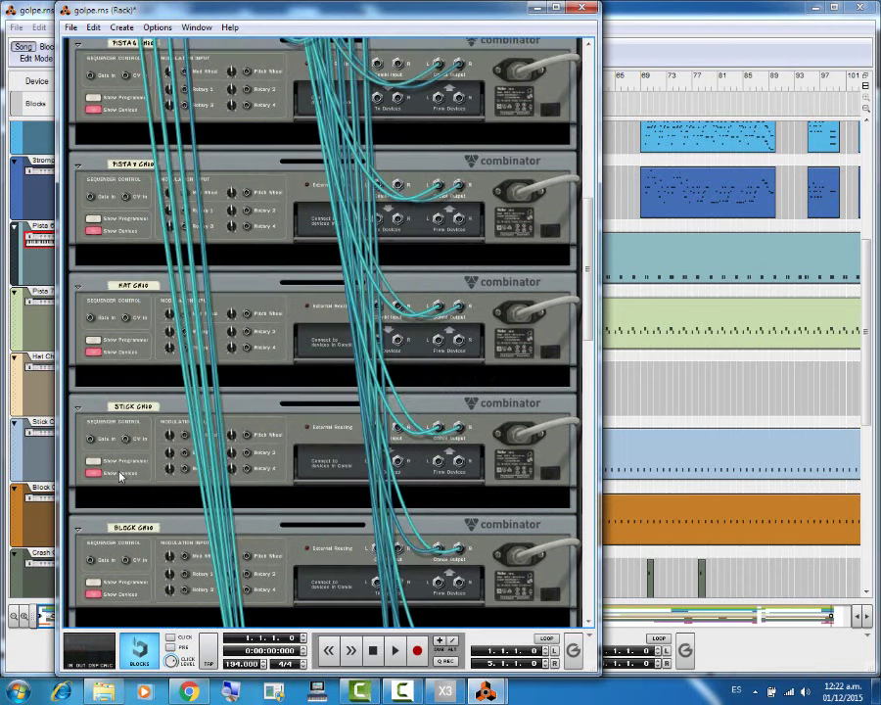
scroll(421, 533, down, 5)
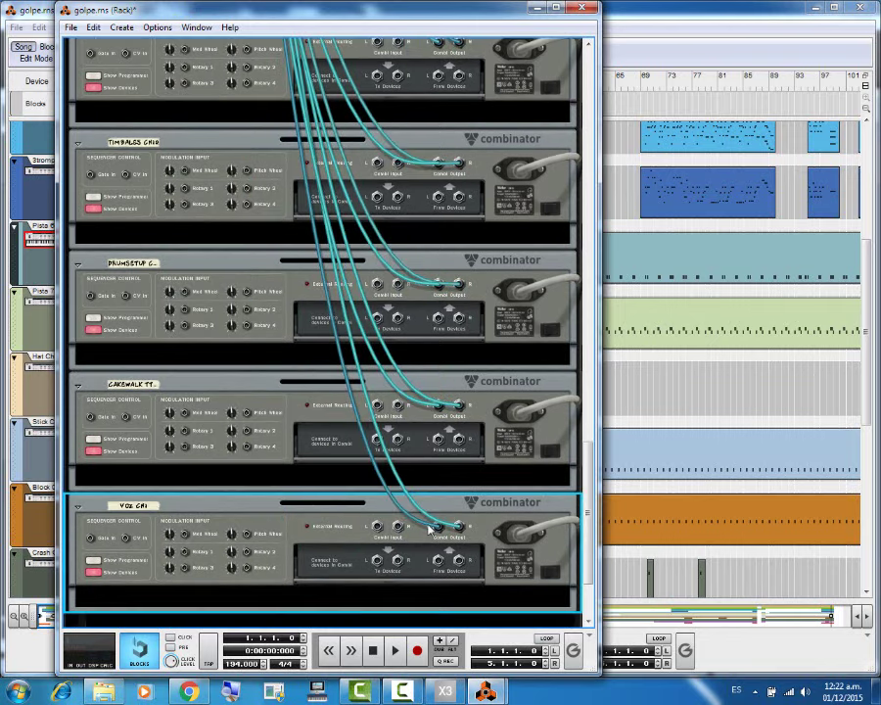
Step: Review the channel labels on both mixers and the combinators' patches from the rack's front, dismissing the Windows colour scheme dialog
key(Tab)
scroll(173, 424, up, 6)
scroll(174, 424, up, 10)
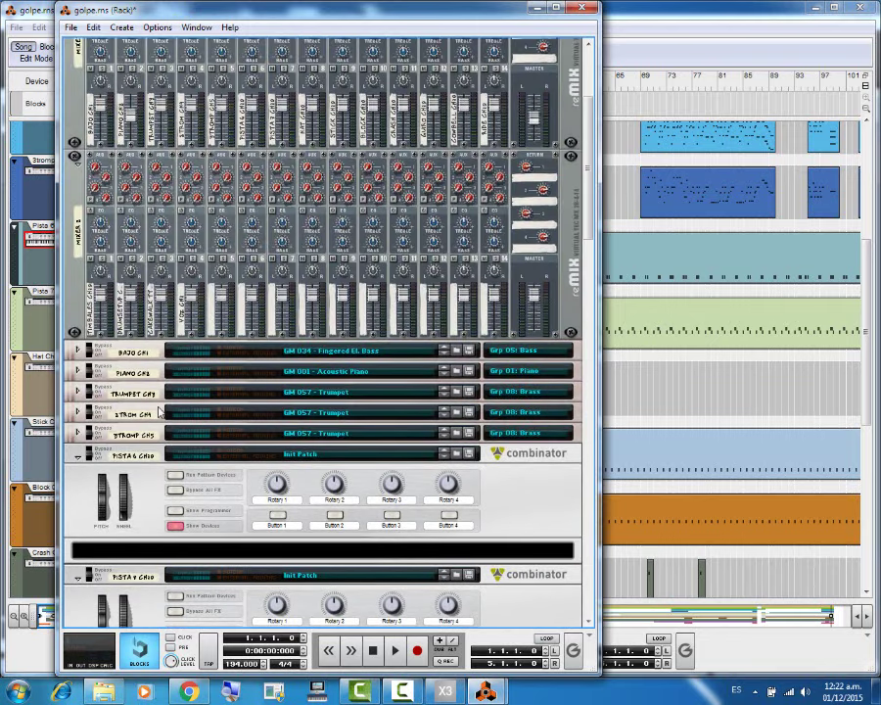
scroll(170, 384, down, 3)
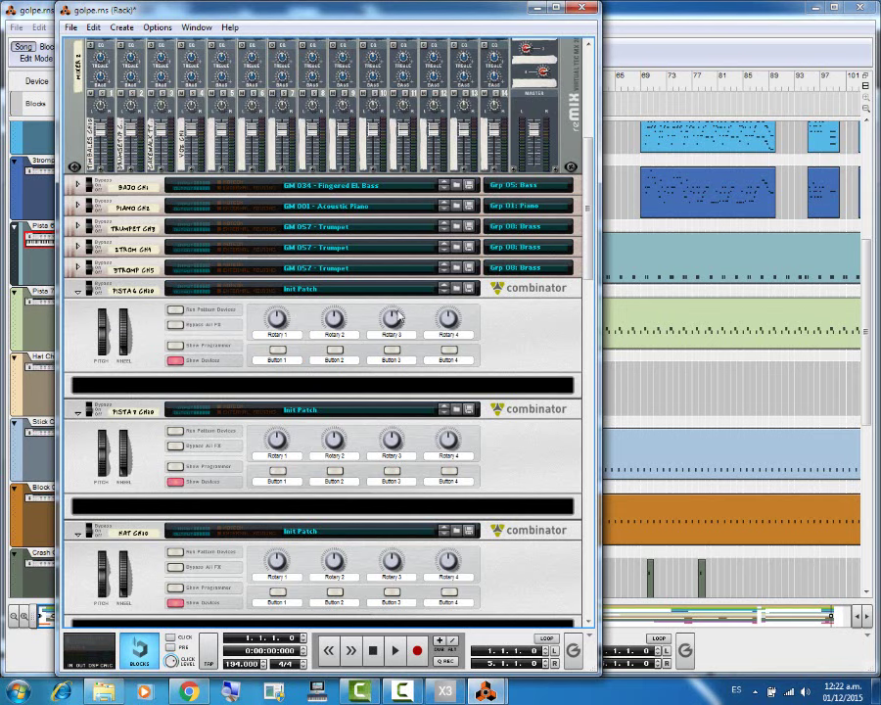
scroll(253, 339, down, 15)
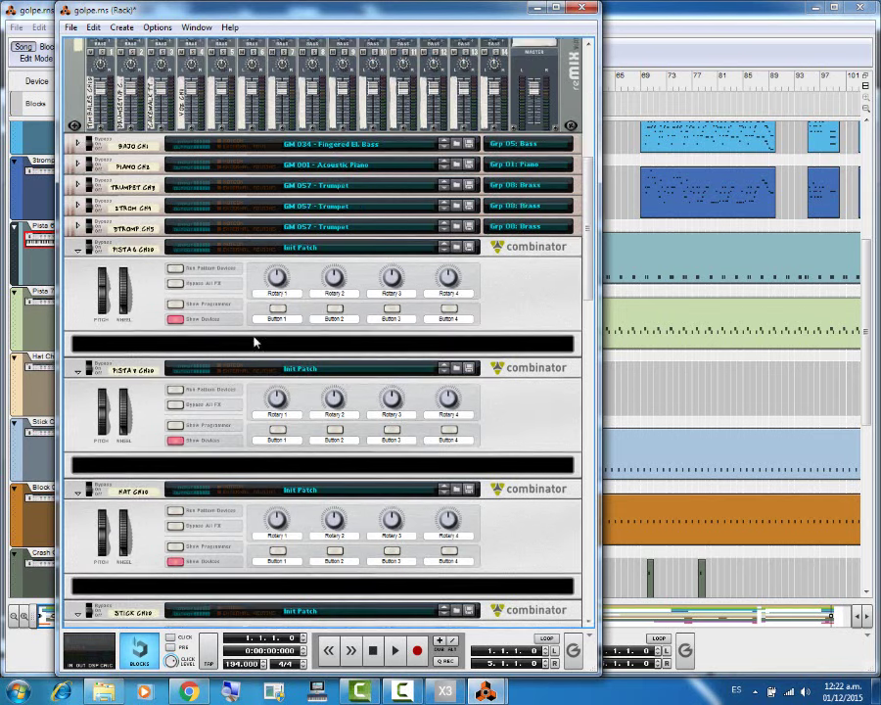
scroll(239, 358, down, 6)
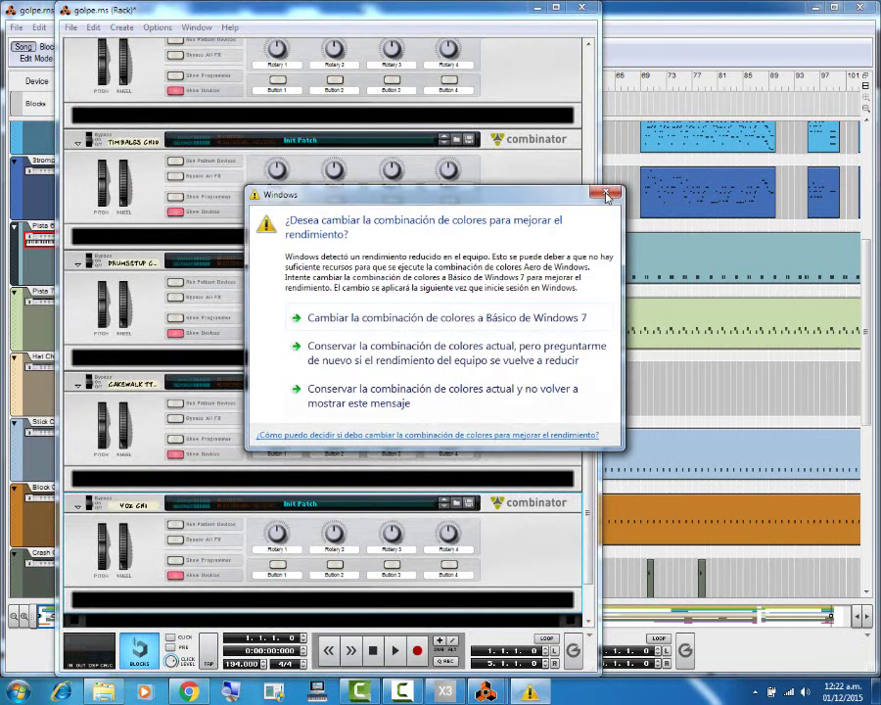
click(606, 195)
scroll(264, 517, up, 5)
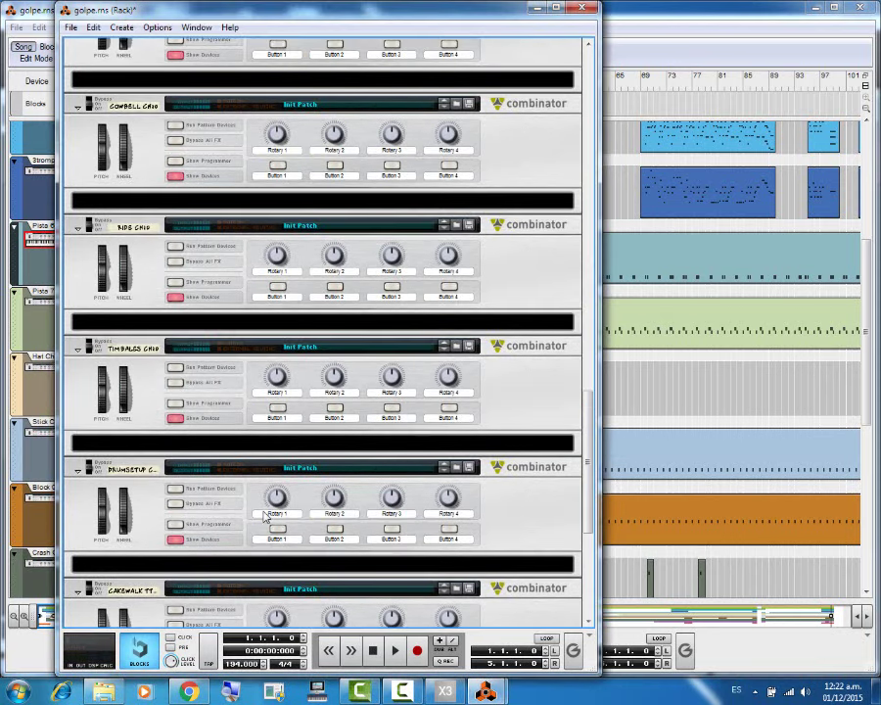
scroll(265, 517, up, 15)
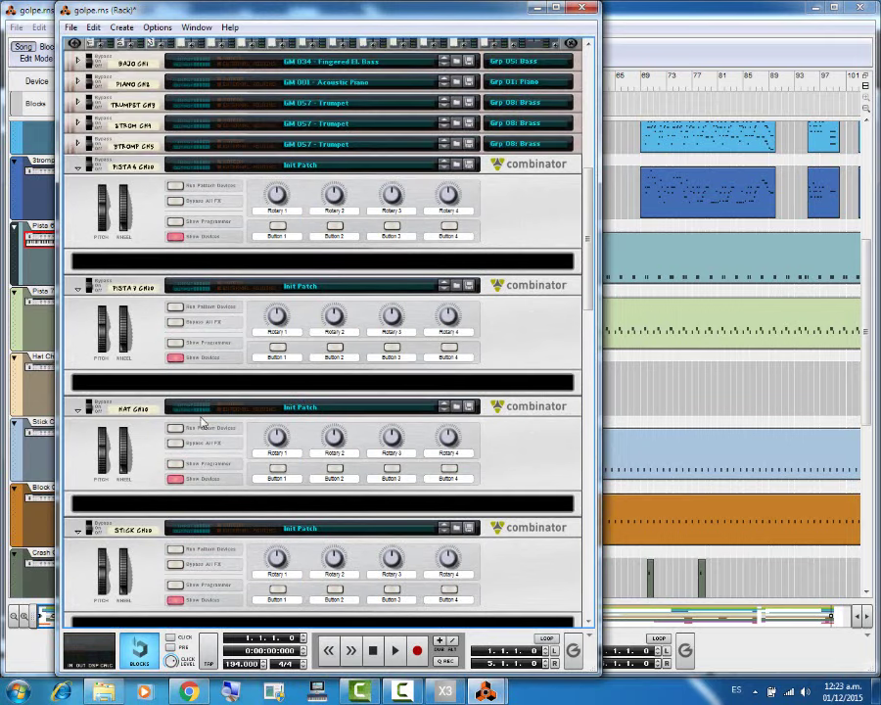
scroll(225, 392, up, 3)
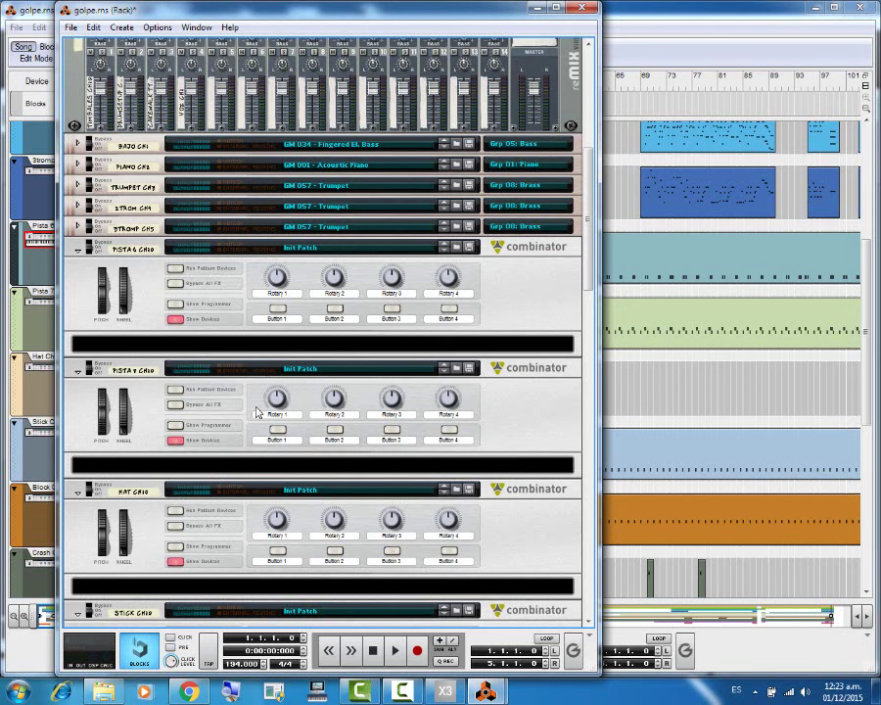
scroll(256, 412, down, 10)
scroll(257, 412, up, 15)
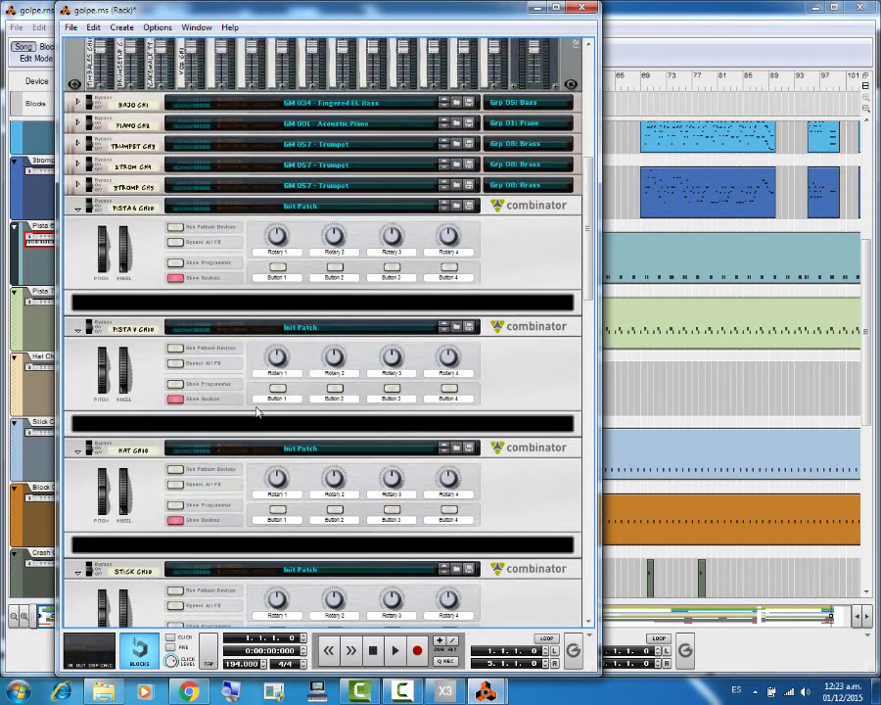
scroll(299, 423, down, 4)
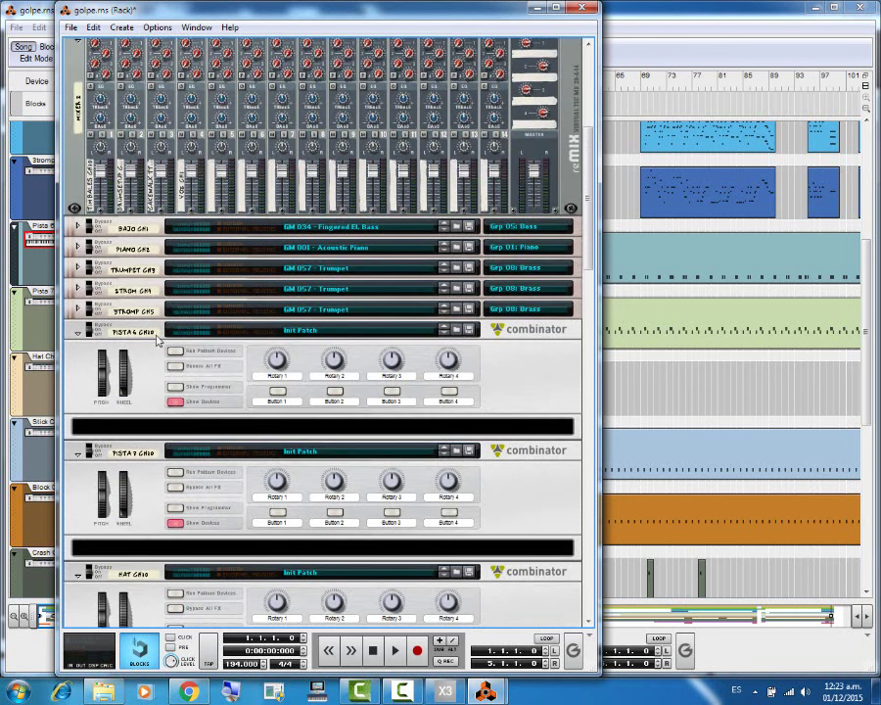
Step: Load the patch GM Drums 00 - Standard kit from the GM Drum Kits folder into the Pista 6 Ch10 combinator
click(455, 331)
scroll(296, 274, down, 7)
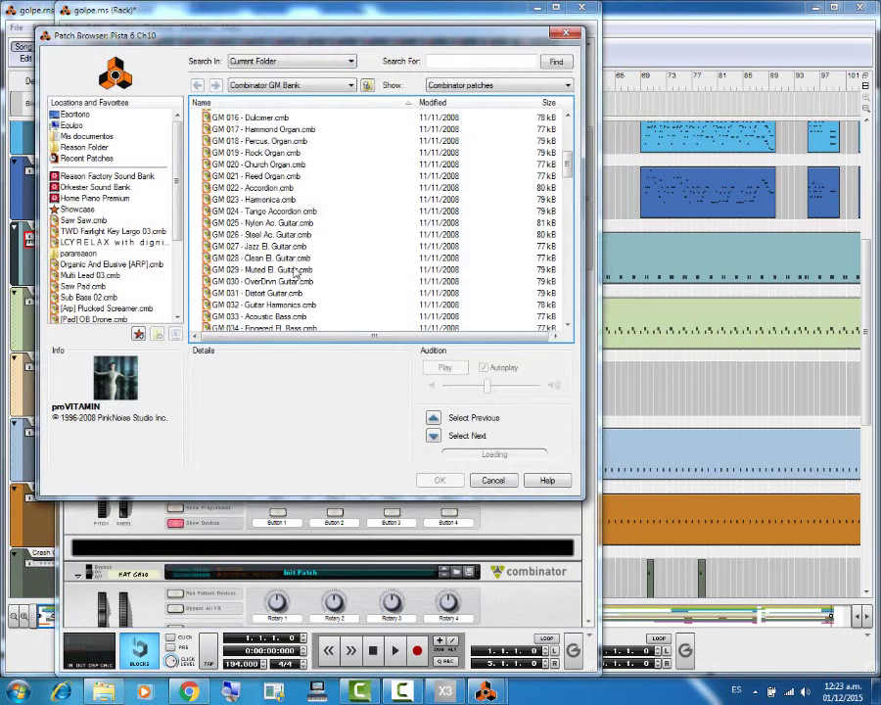
scroll(294, 272, down, 20)
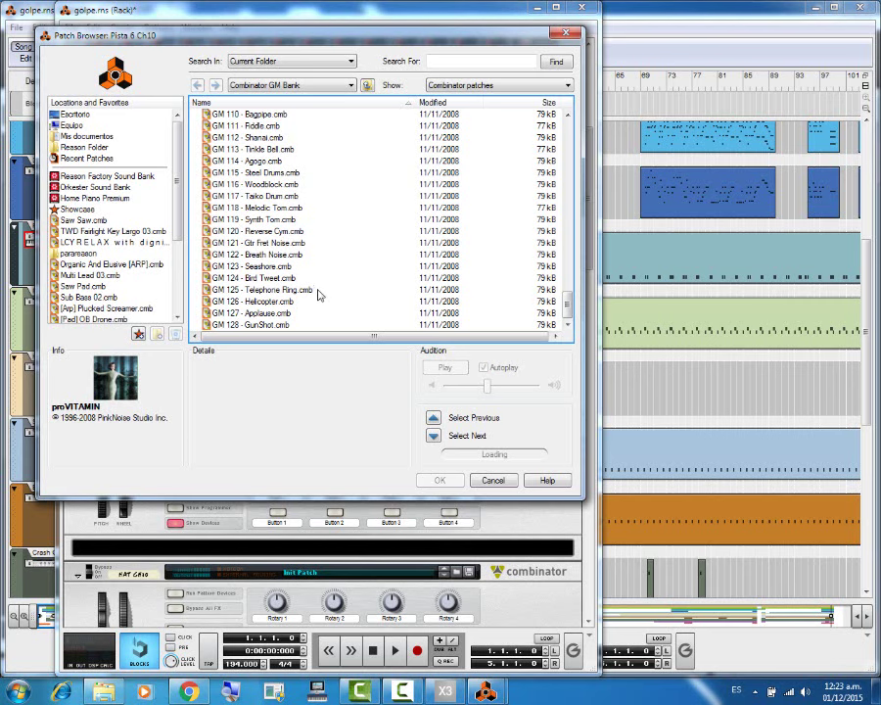
scroll(328, 283, up, 1)
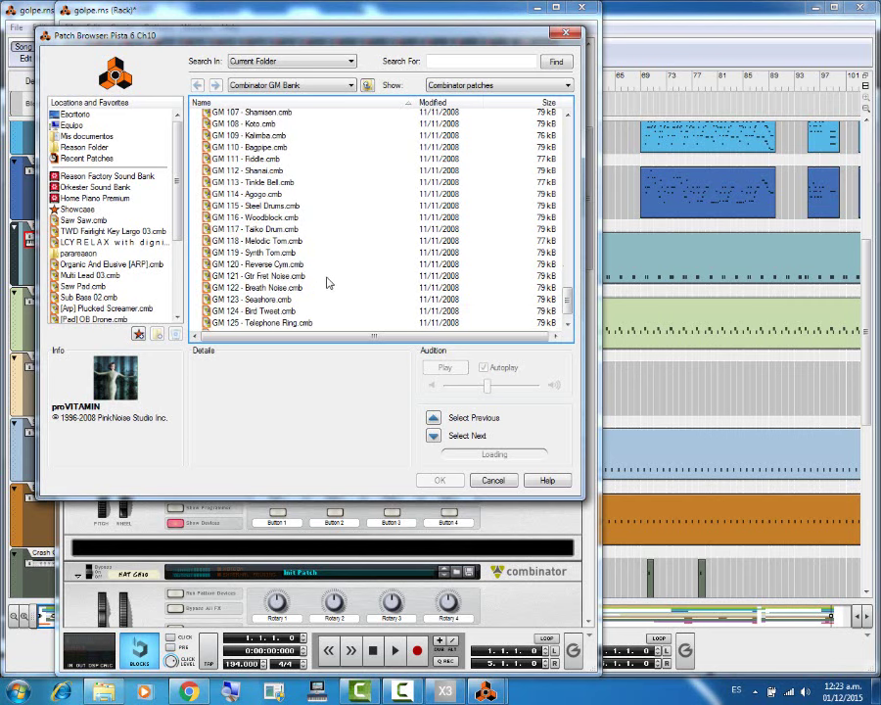
scroll(328, 283, up, 8)
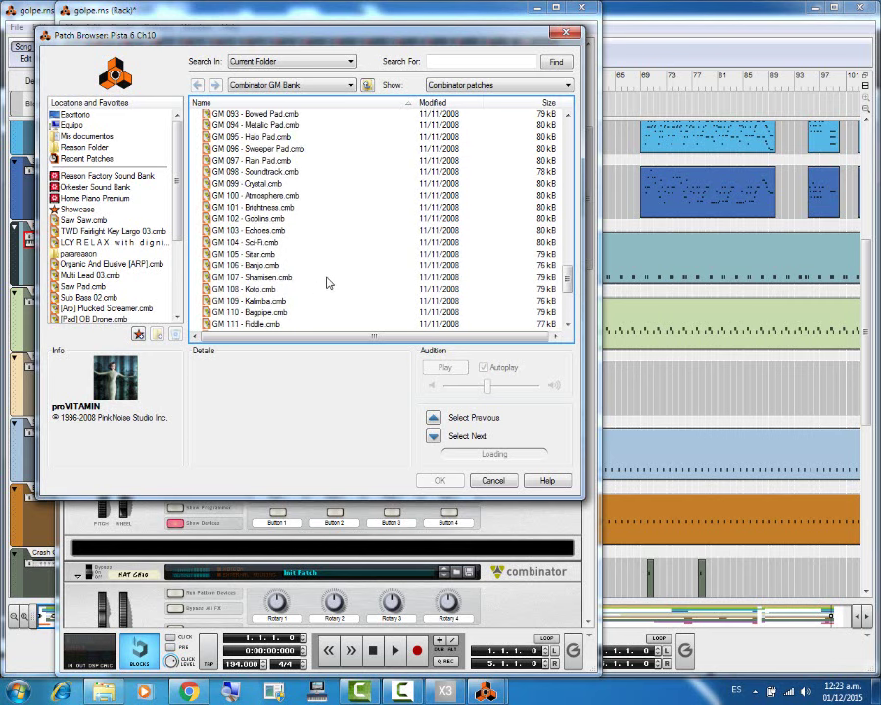
scroll(328, 283, up, 20)
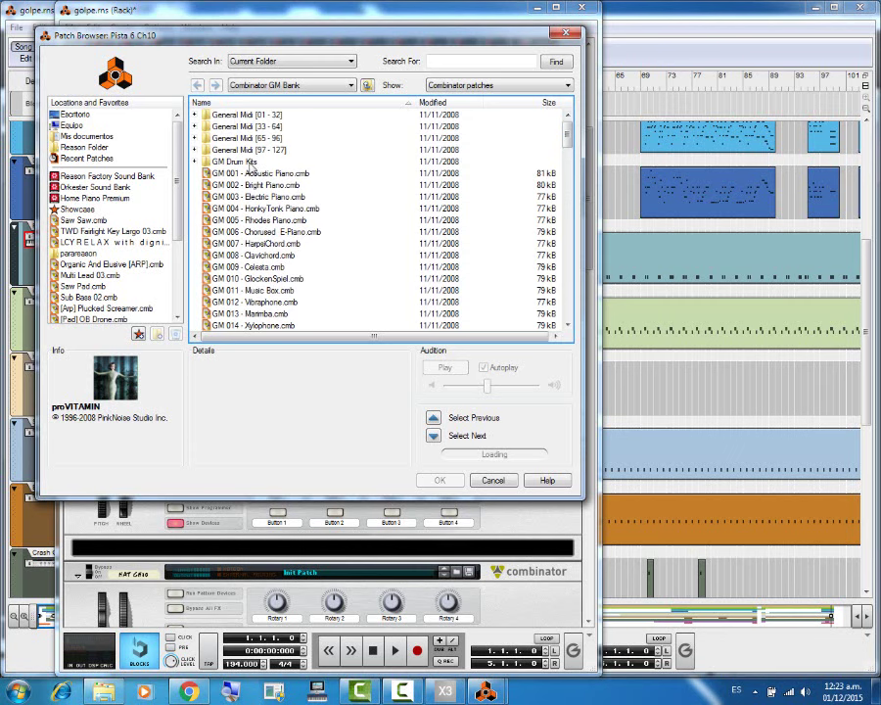
click(195, 161)
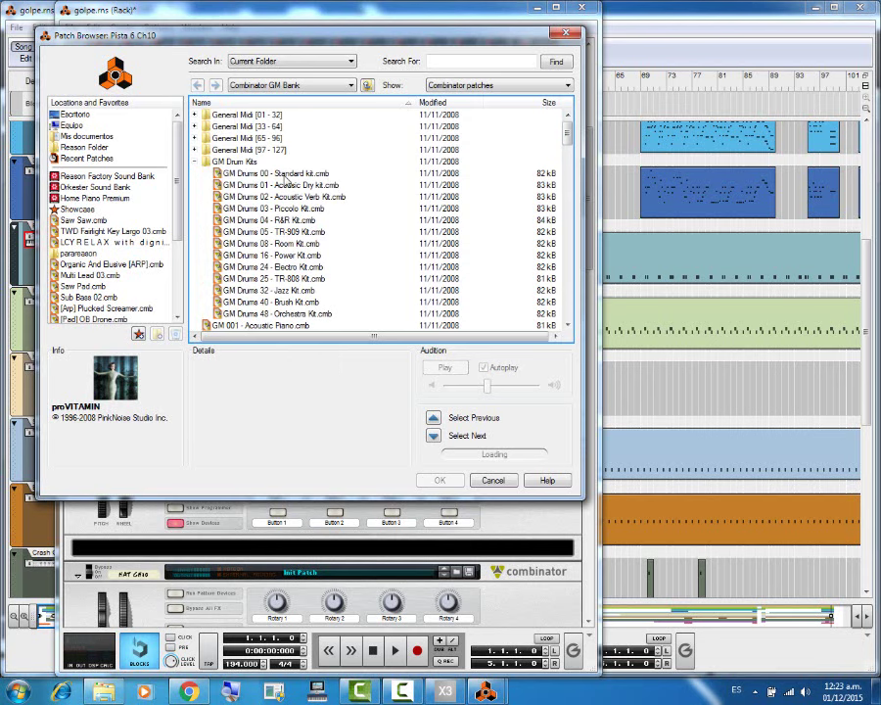
click(284, 174)
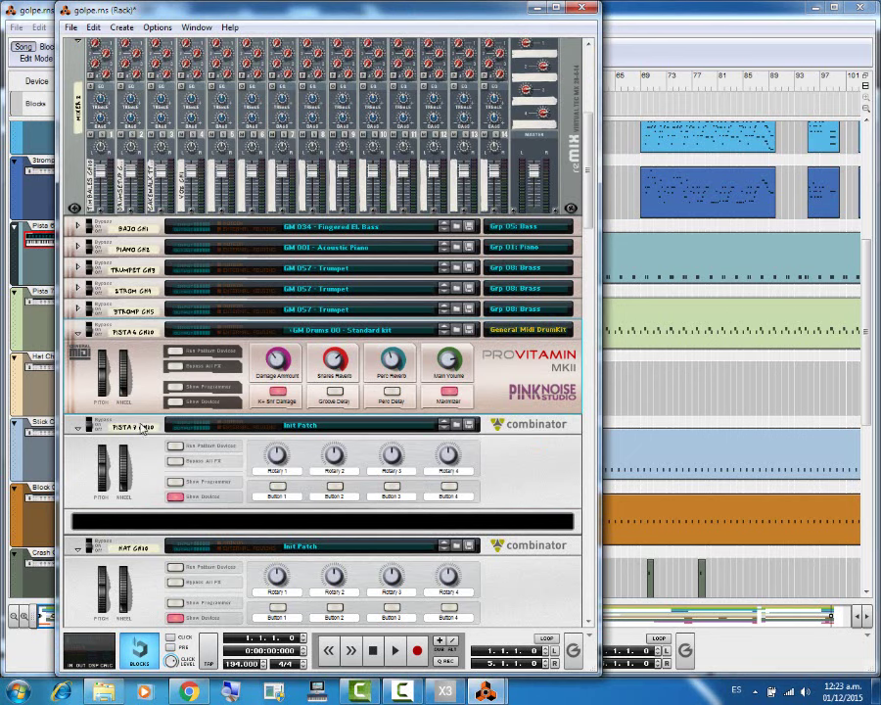
Step: Hide the inner devices of the Pista 6 Ch10 combinator and fold it
click(103, 363)
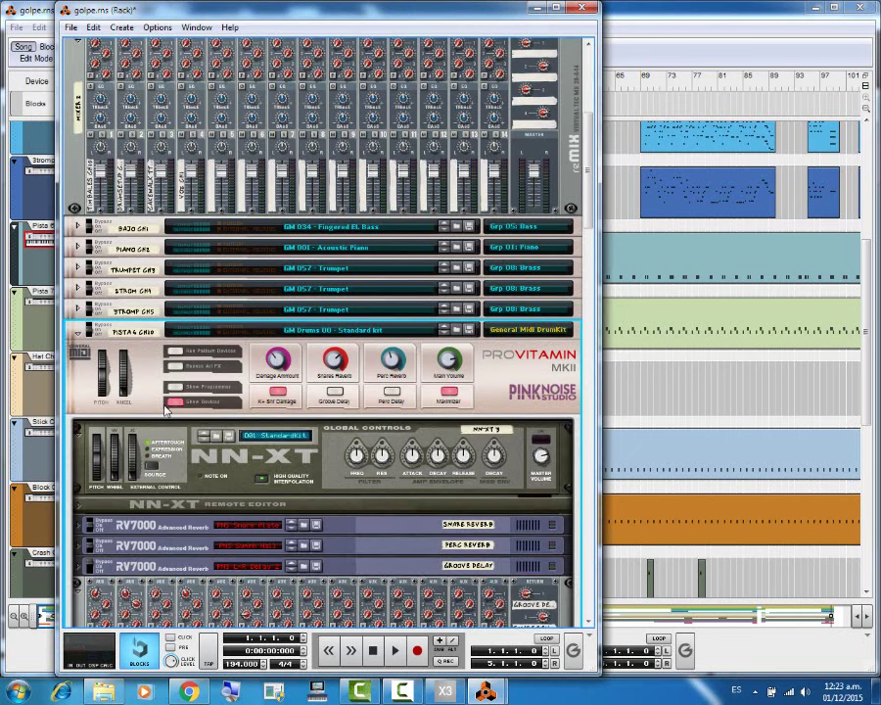
click(173, 403)
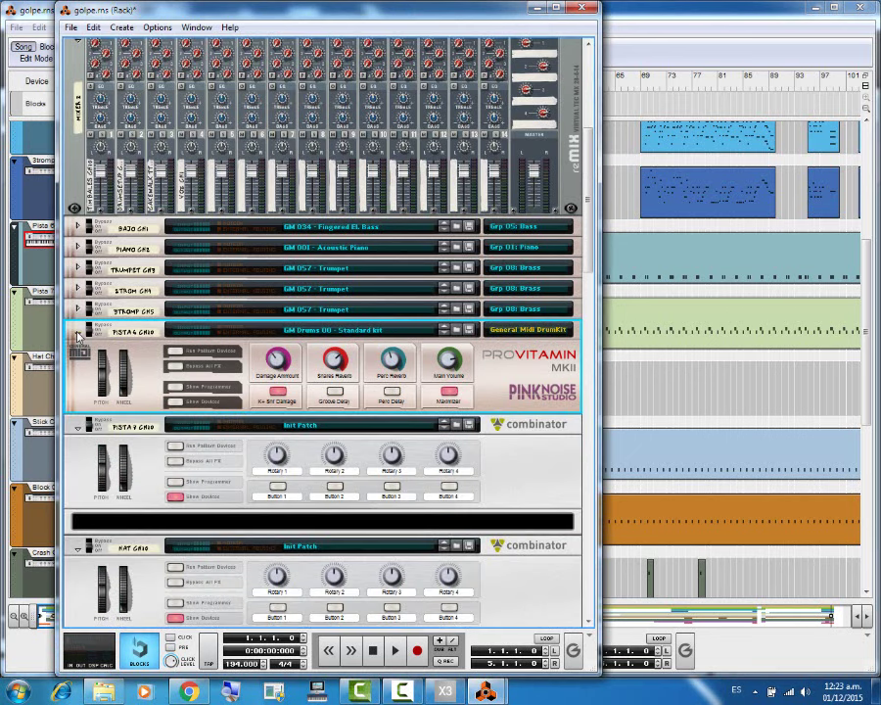
click(79, 335)
Step: Play the song and check the channel level meters on Mixer 1 and Mixer 2
key(space)
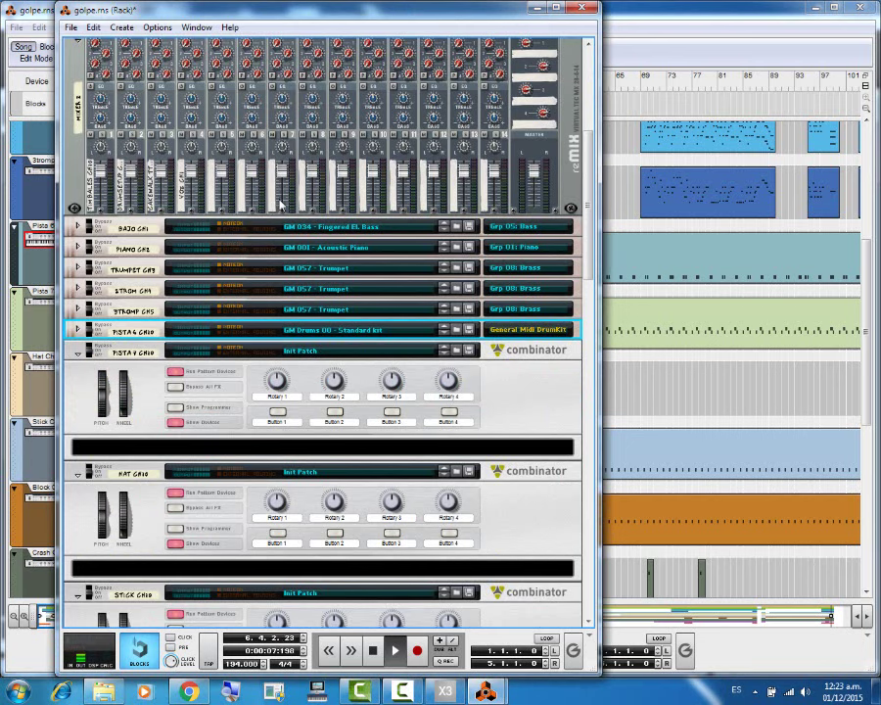
scroll(214, 203, up, 5)
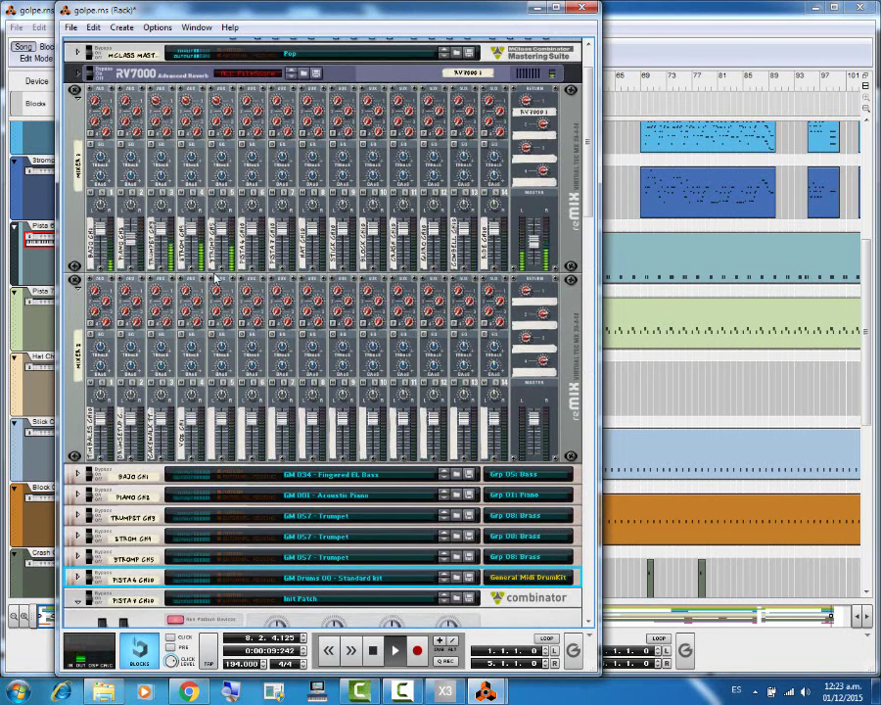
scroll(196, 362, down, 5)
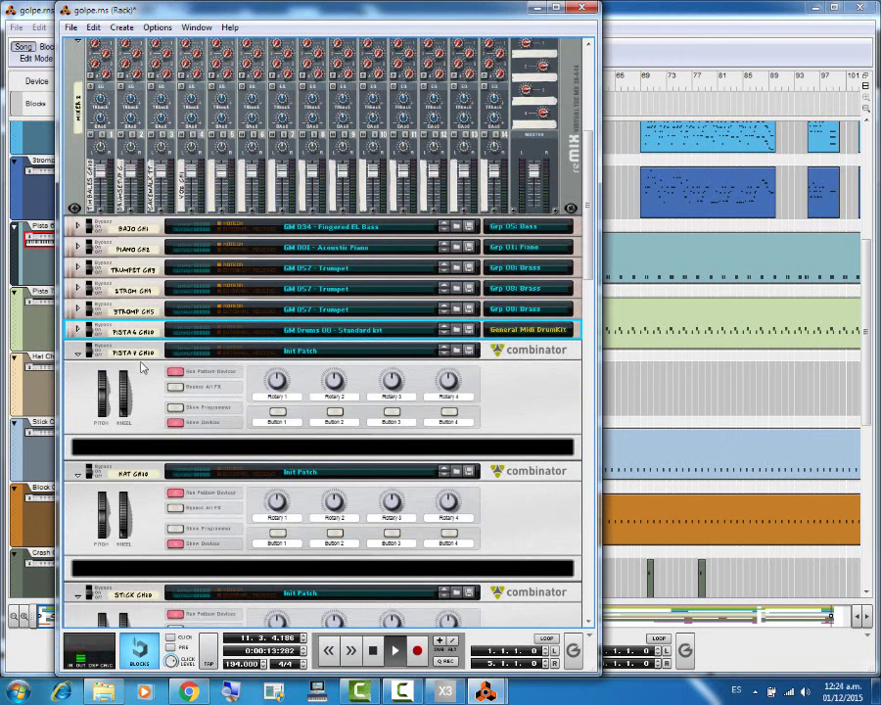
Step: Rename the Pista 7 Ch10 combinator as bombo and play the song again from the start
double_click(141, 355)
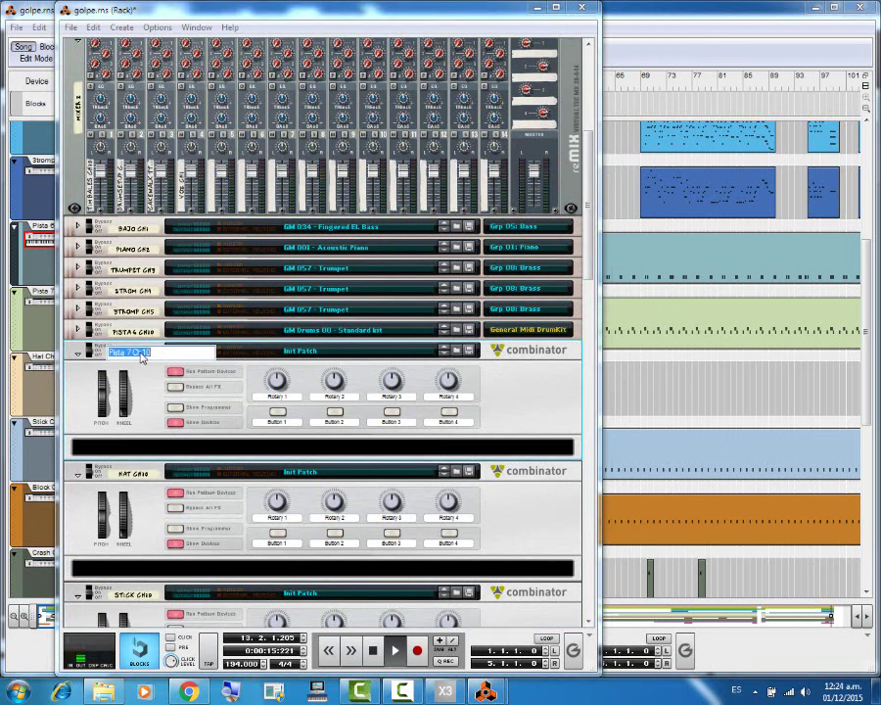
text(bombo)
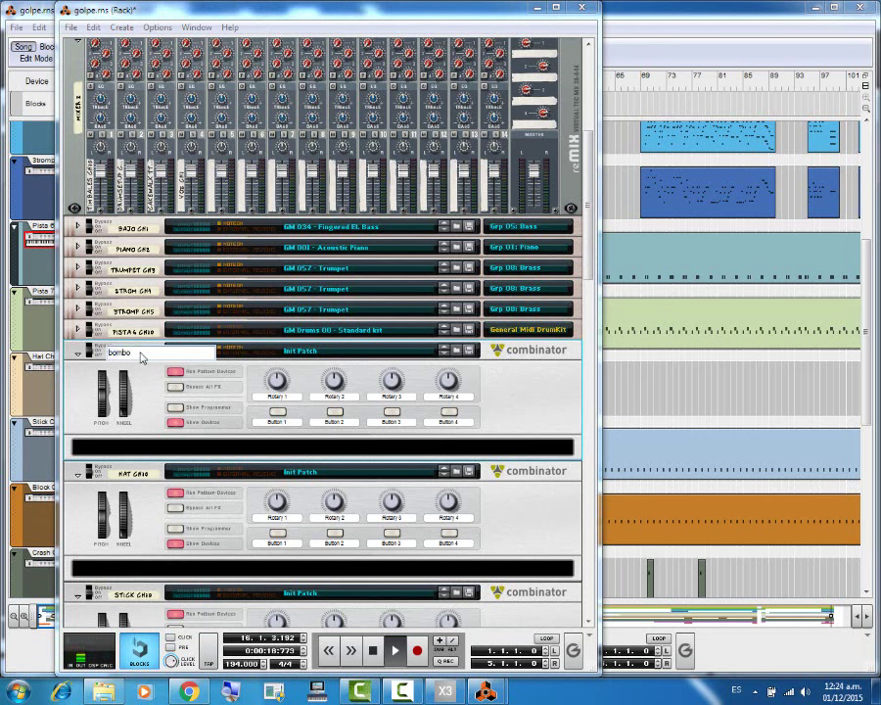
key(Return)
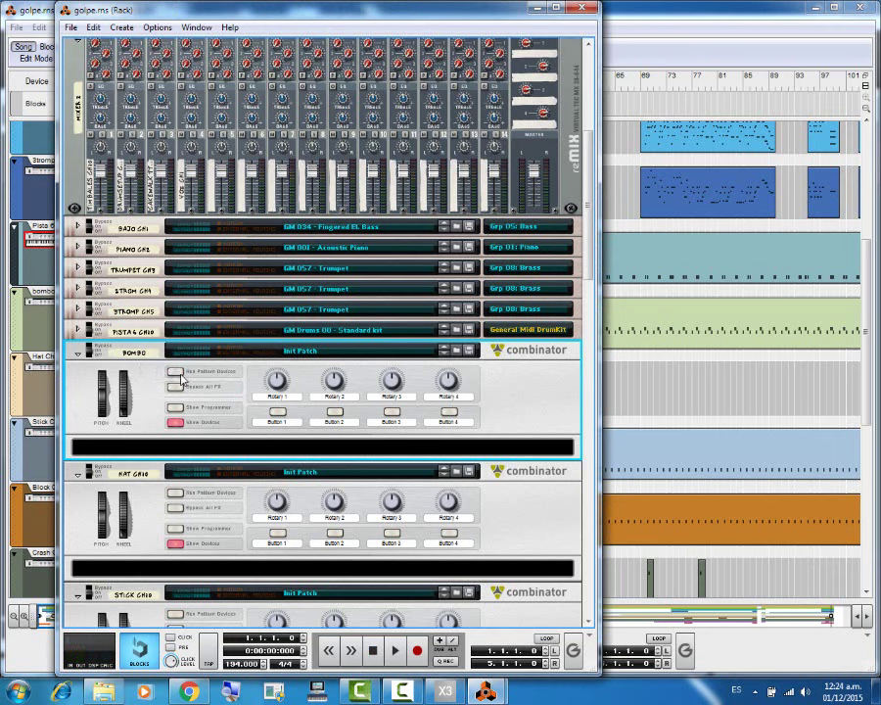
key(space)
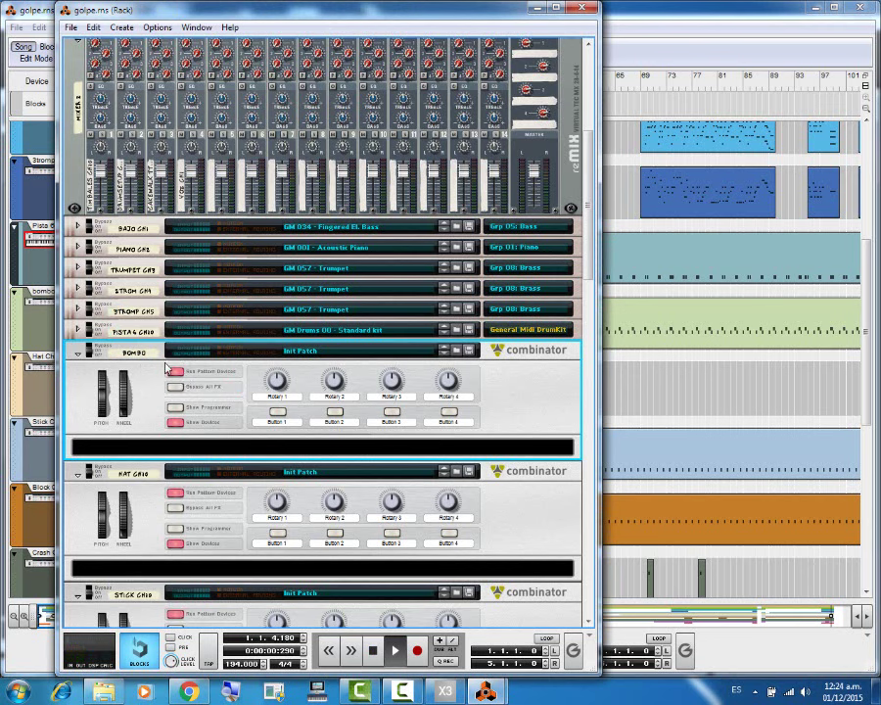
Step: Unfold the Pista 6 Ch10 combinator and rename it as bombo
click(77, 332)
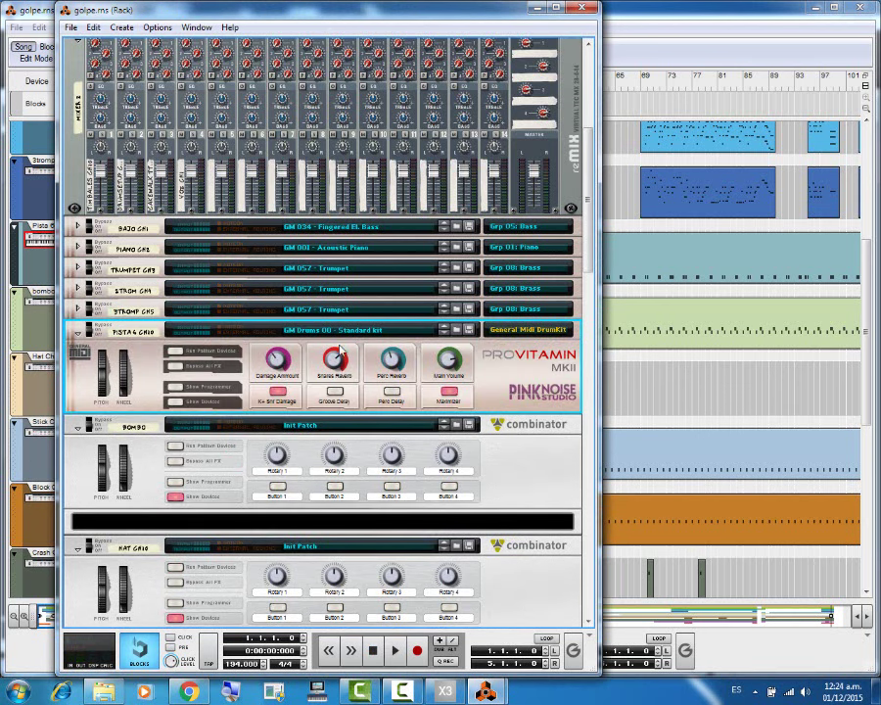
double_click(133, 333)
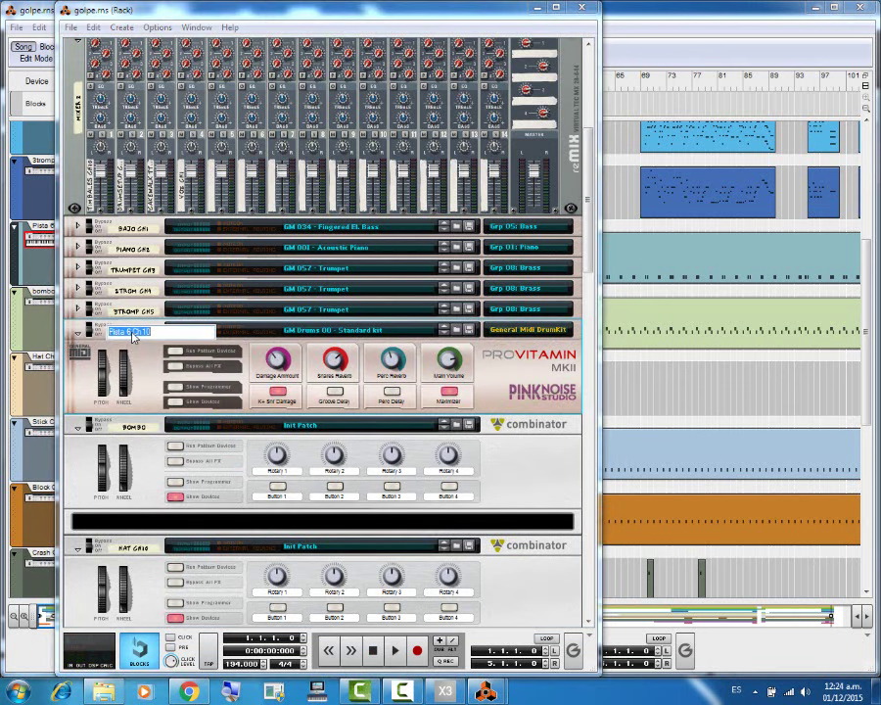
text(bombo)
key(Return)
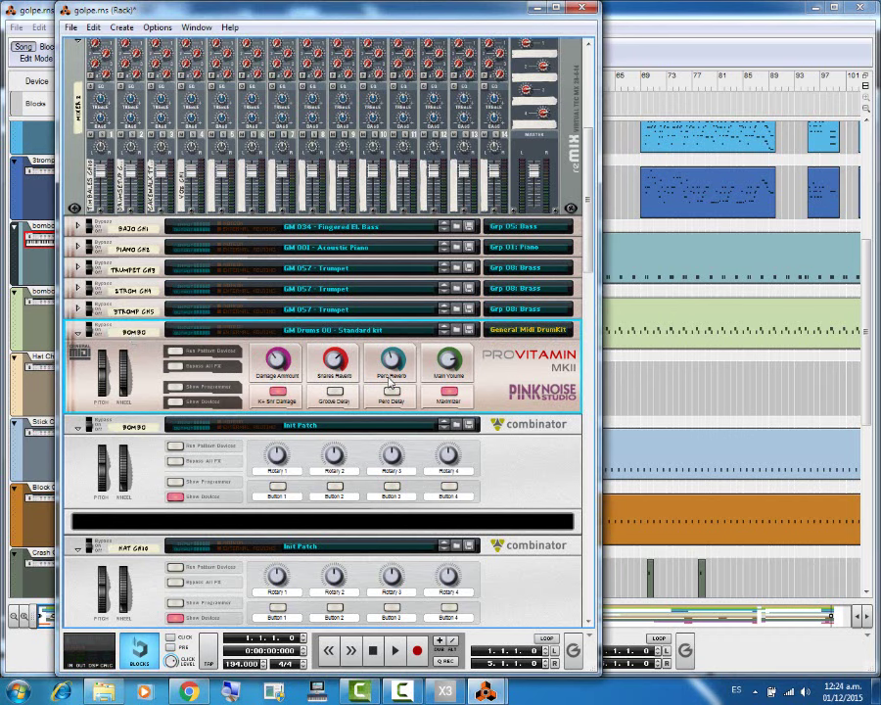
Step: Fold the first bombo combinator and play the song to check its channel 6 level on Mixer 1
key(space)
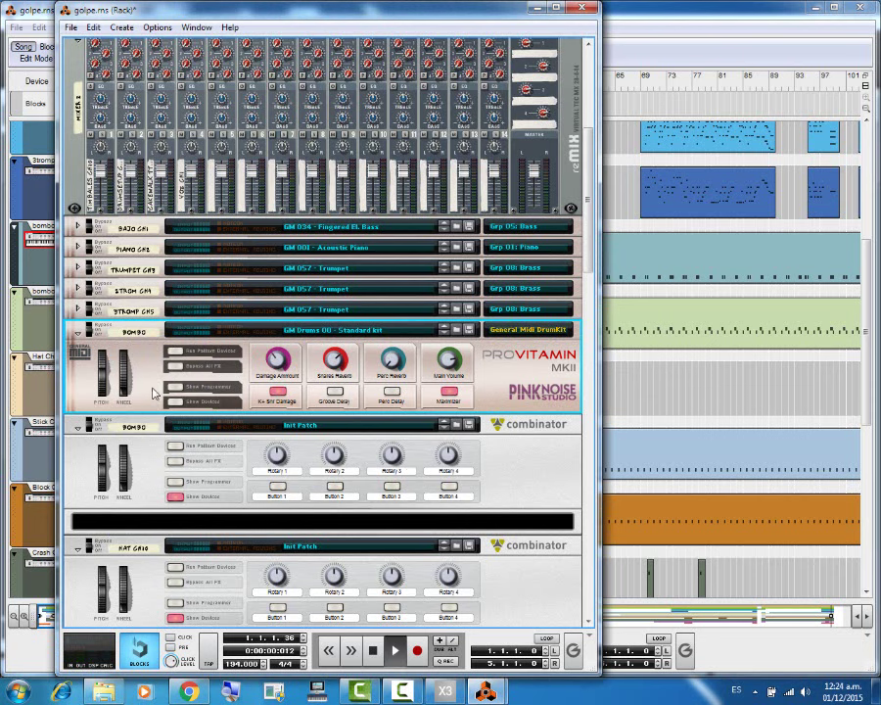
click(77, 334)
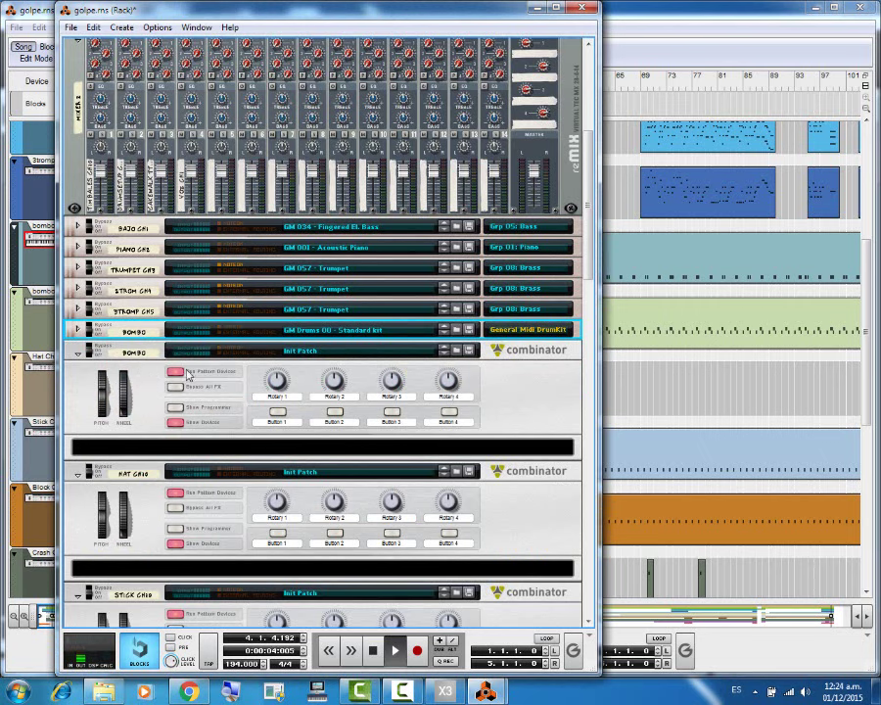
scroll(163, 216, up, 3)
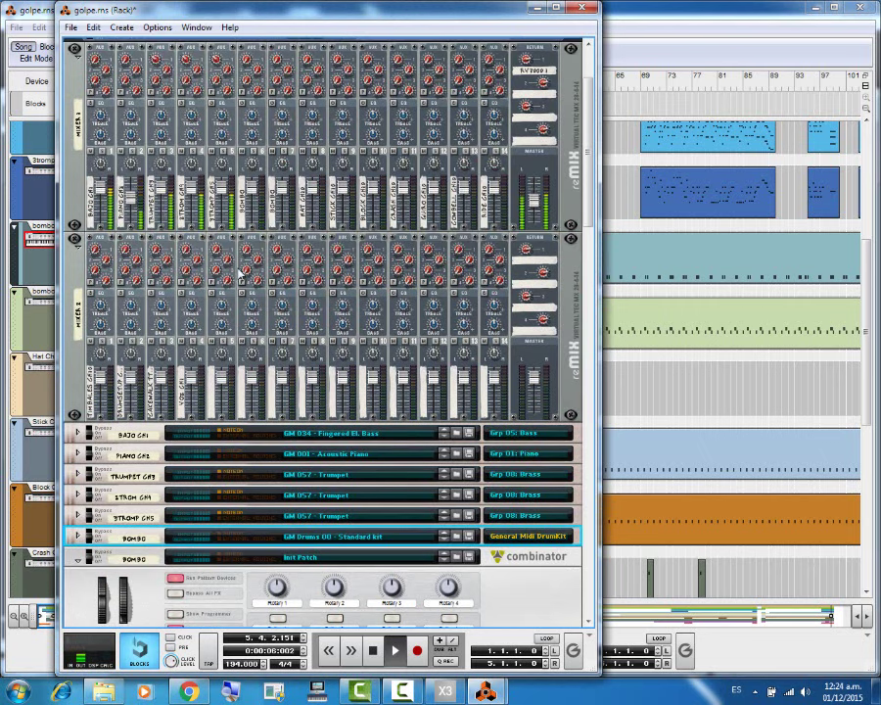
click(256, 194)
key(space)
drag(256, 194, 254, 282)
Step: Load the patch GM Drums 00 - Standard kit into the second bombo combinator above HAT CH10
scroll(147, 333, down, 10)
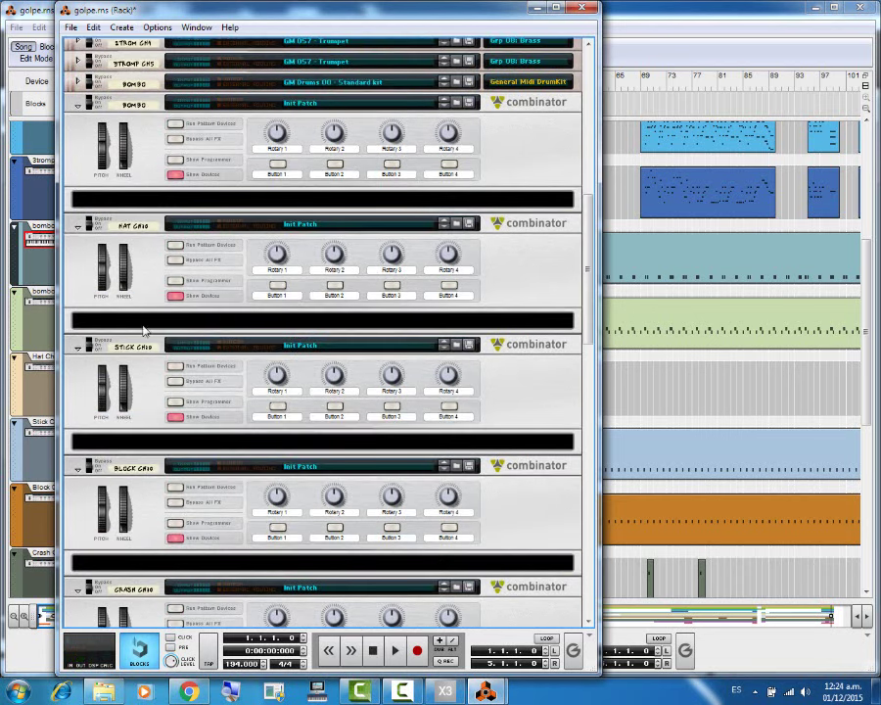
scroll(73, 188, up, 3)
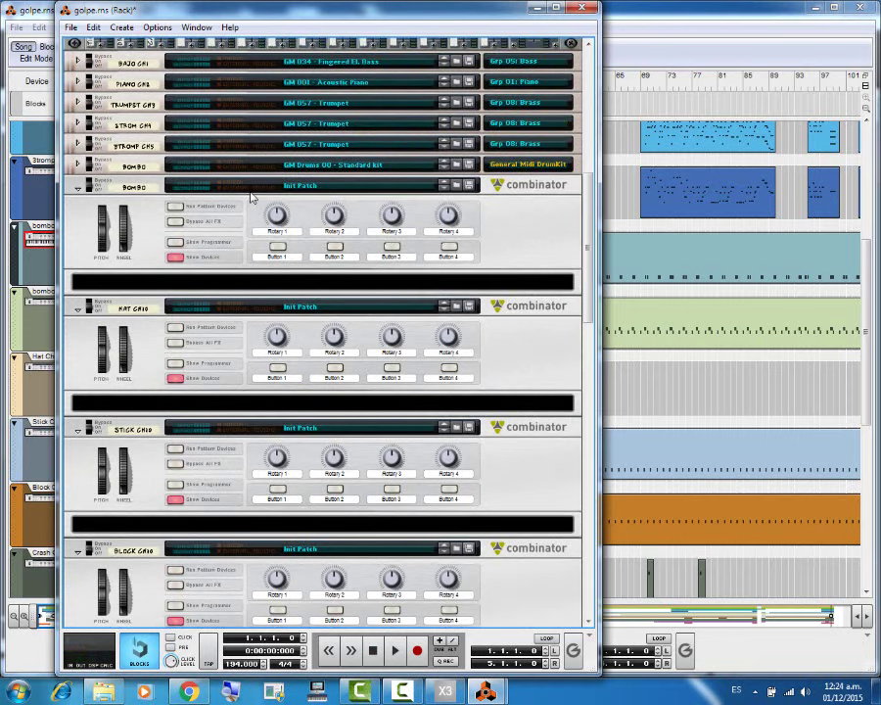
click(455, 186)
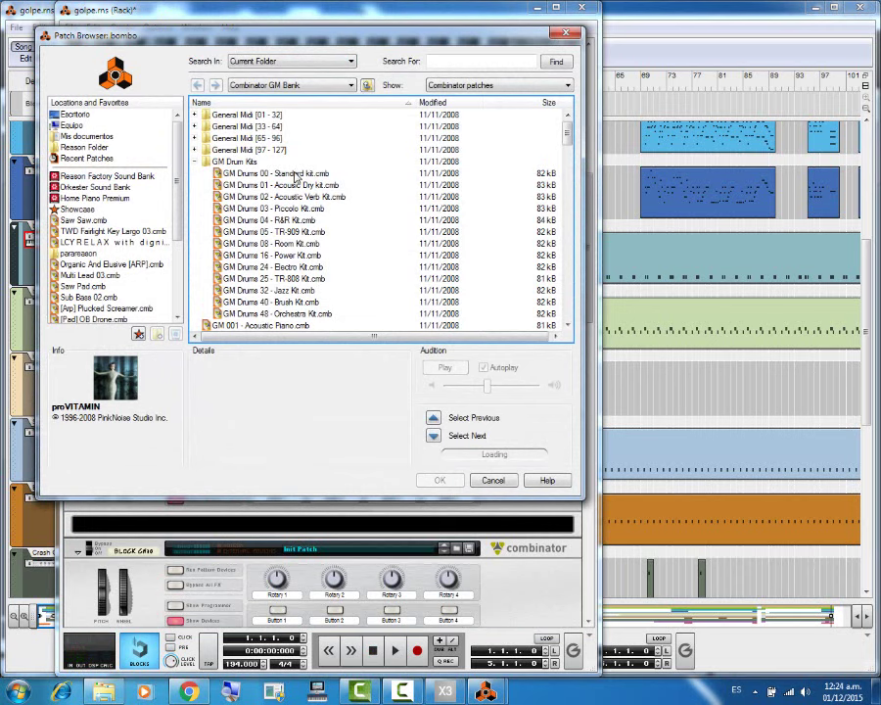
double_click(296, 174)
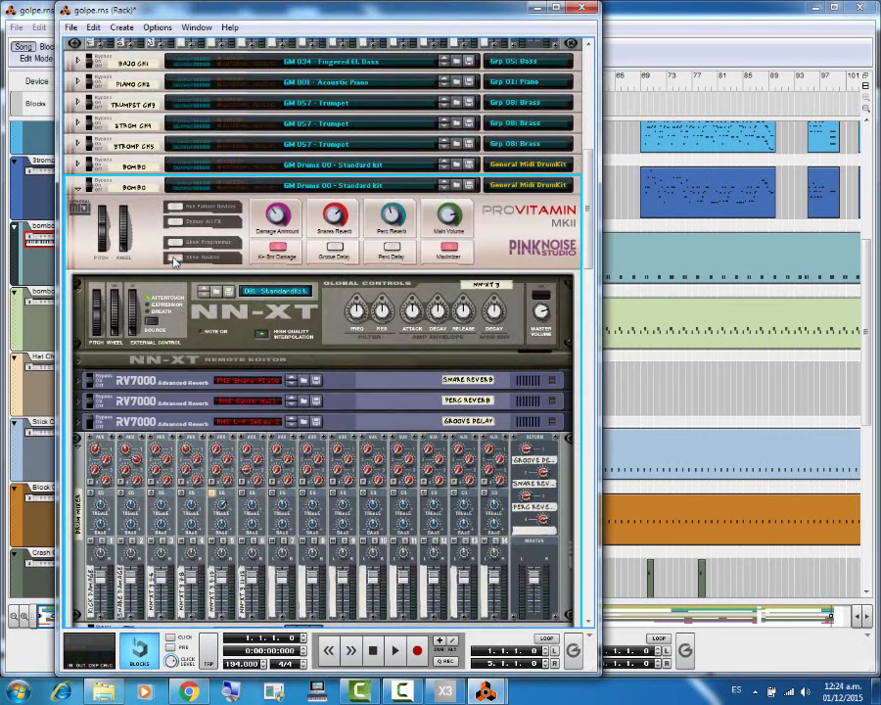
Step: Hide the devices inside the second bombo combinator and audition its channel 7 solo on Mixer 1 while the song plays
click(175, 259)
key(space)
scroll(253, 274, up, 10)
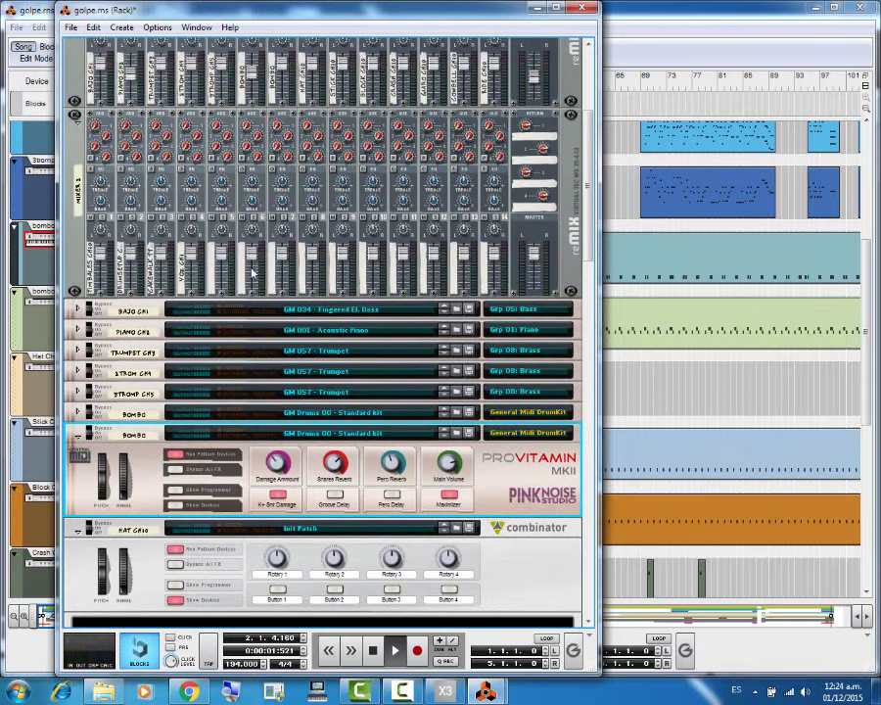
scroll(252, 274, up, 3)
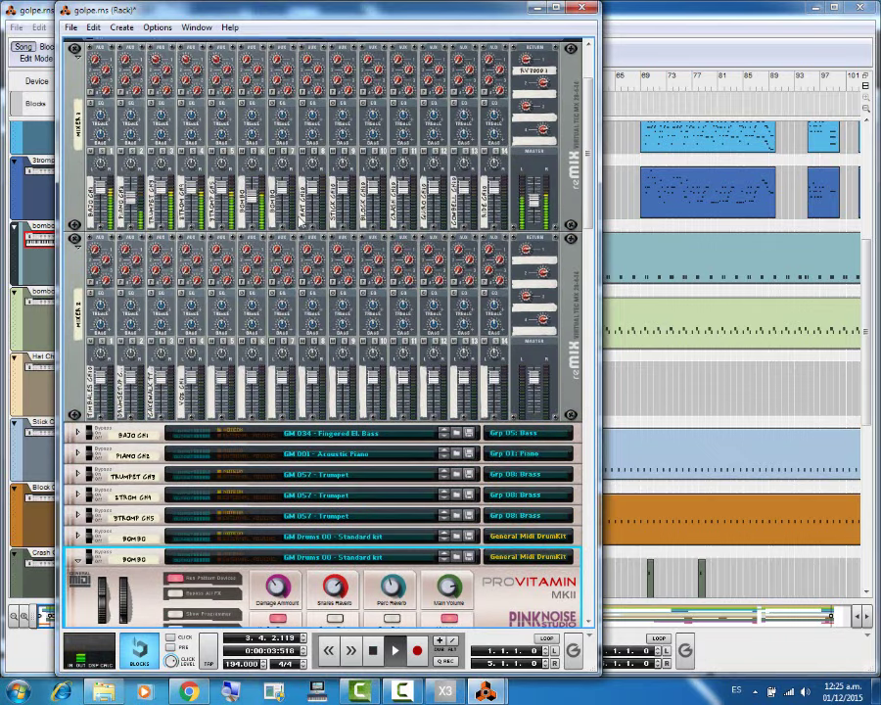
click(282, 153)
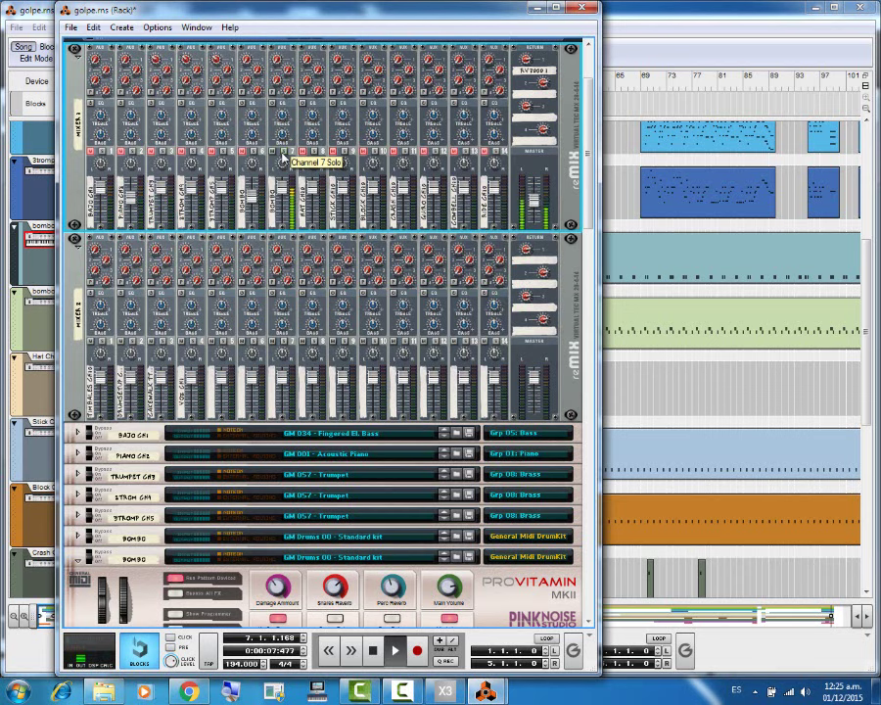
key(space)
Step: Rename the second bombo combinator as conga and fold it
scroll(191, 254, down, 3)
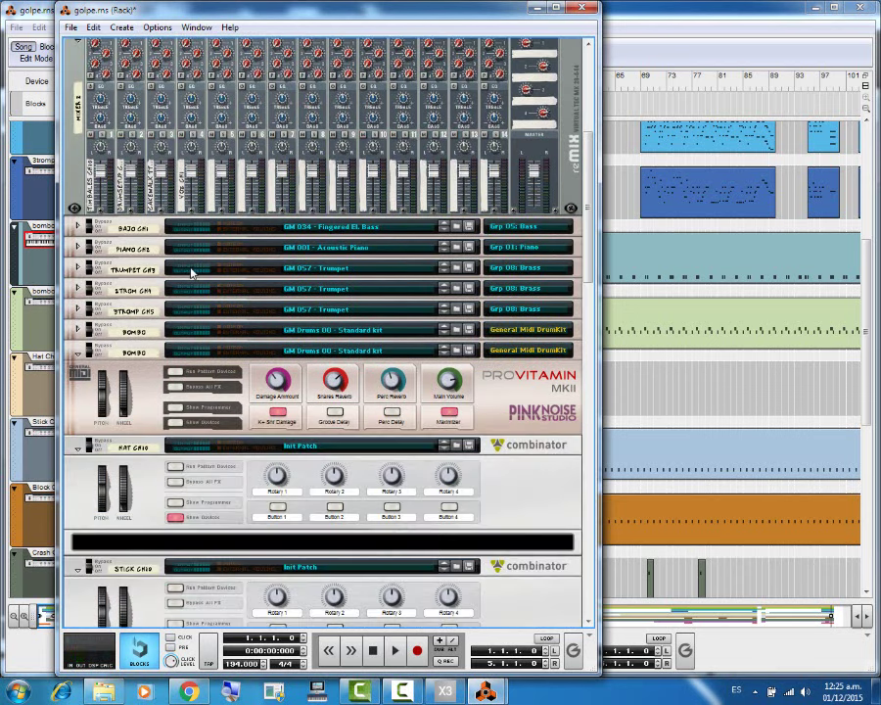
double_click(149, 359)
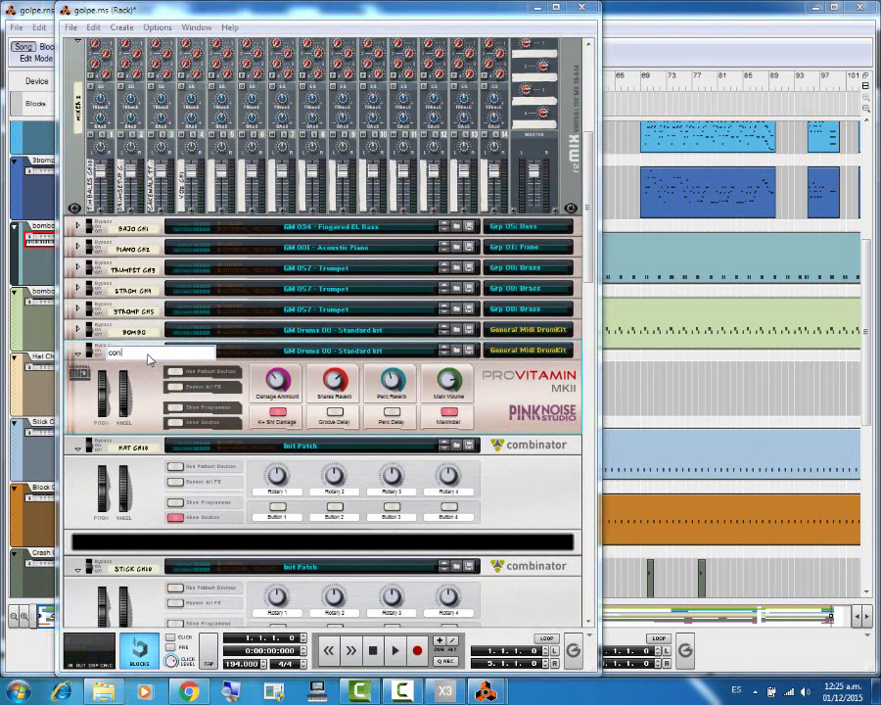
text(conga)
key(Return)
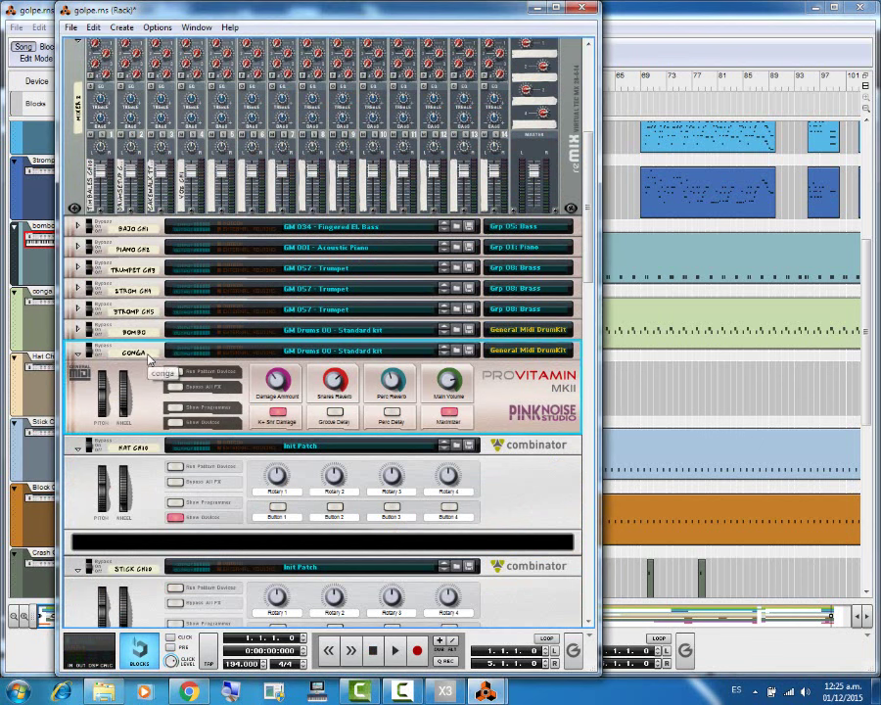
click(77, 354)
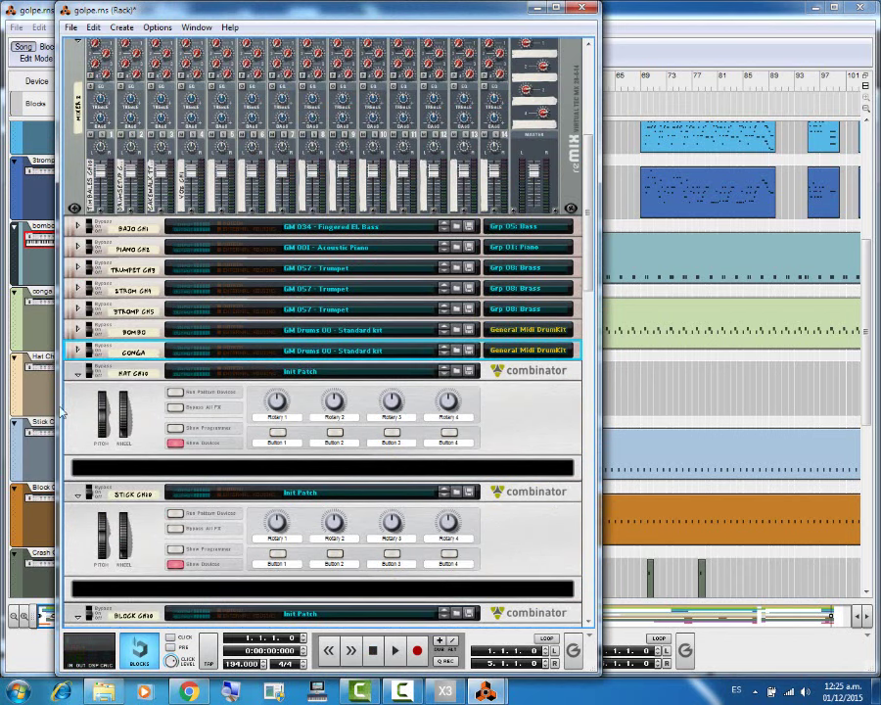
Step: Play the song briefly from the start to check the channel levels on Mixer 1
key(space)
scroll(128, 202, up, 5)
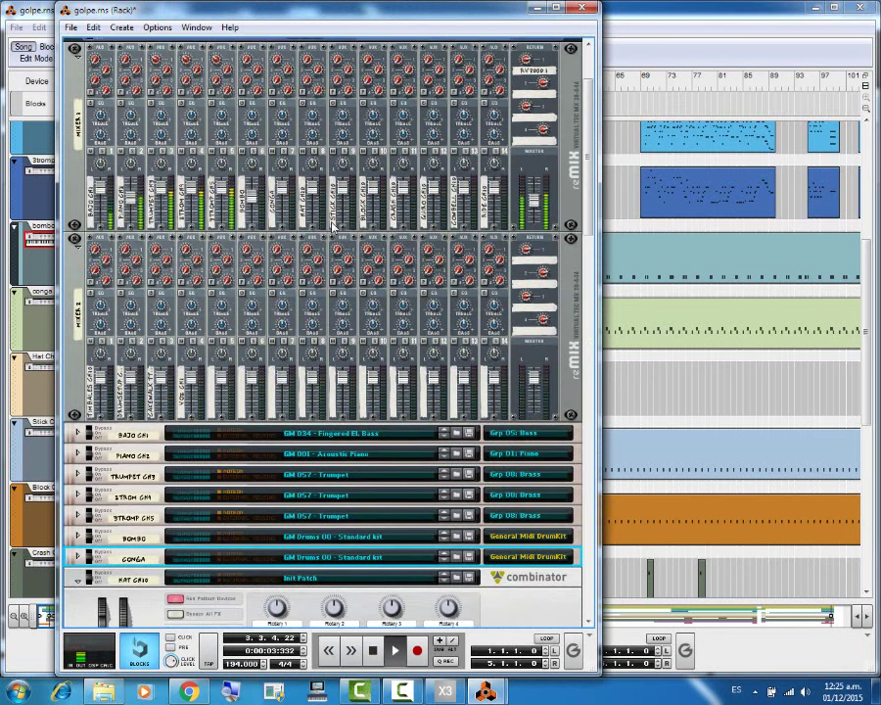
scroll(326, 226, down, 1)
key(space)
Step: Load the patch GM Drums 00 - Standard kit into the Hat Ch10 combinator
scroll(294, 254, down, 7)
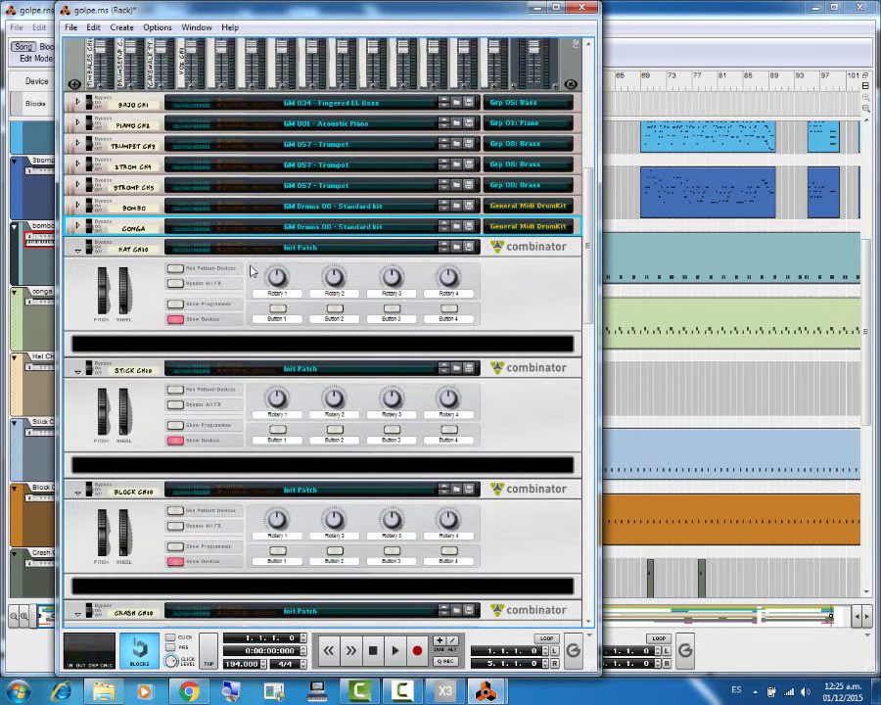
click(456, 248)
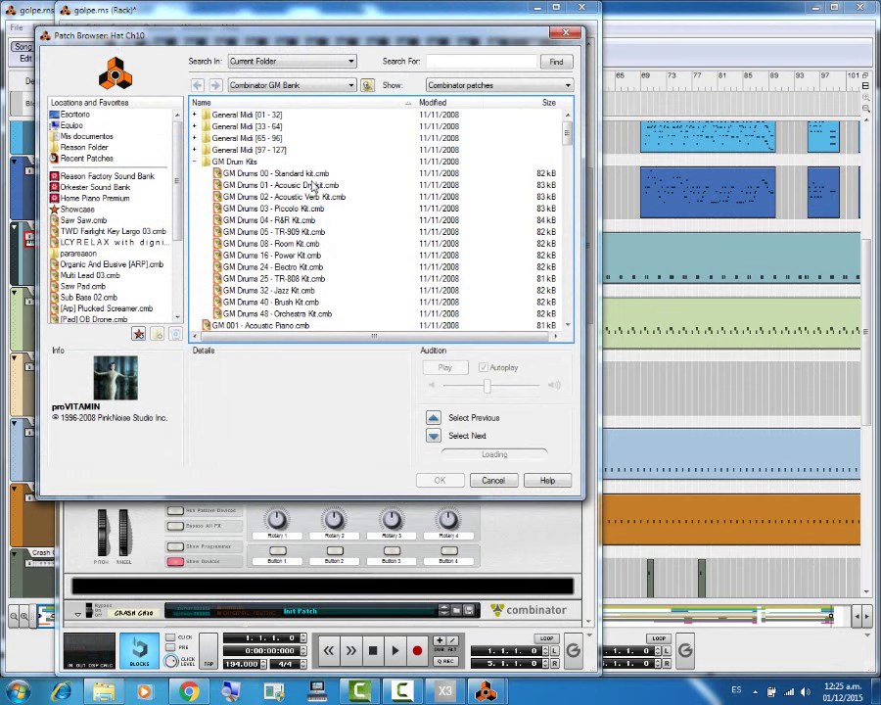
double_click(309, 174)
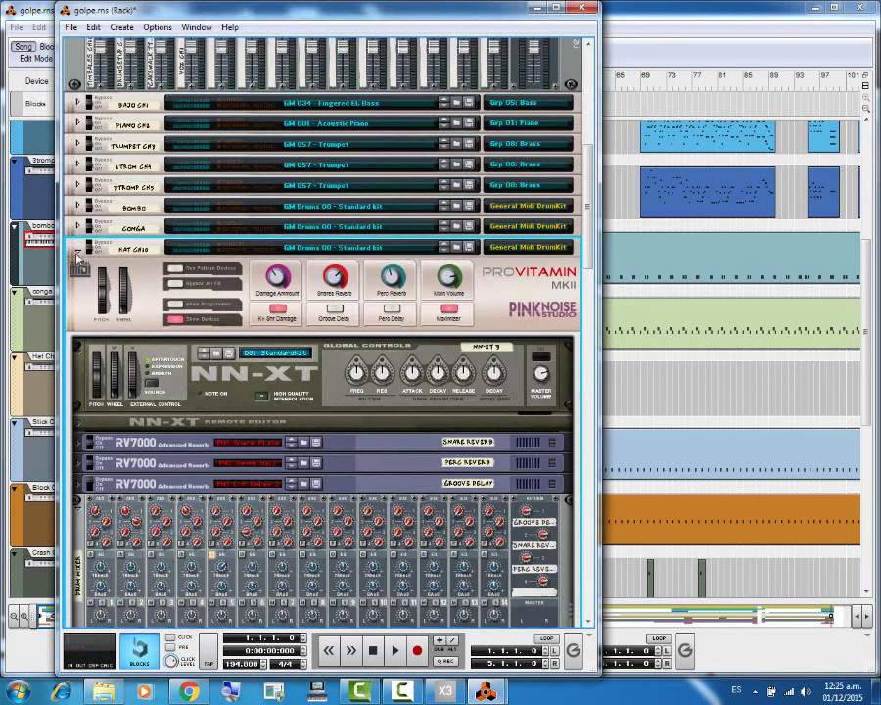
Step: Play the song from the start and switch to the sequencer window to inspect the Hat Ch10 track
key(space)
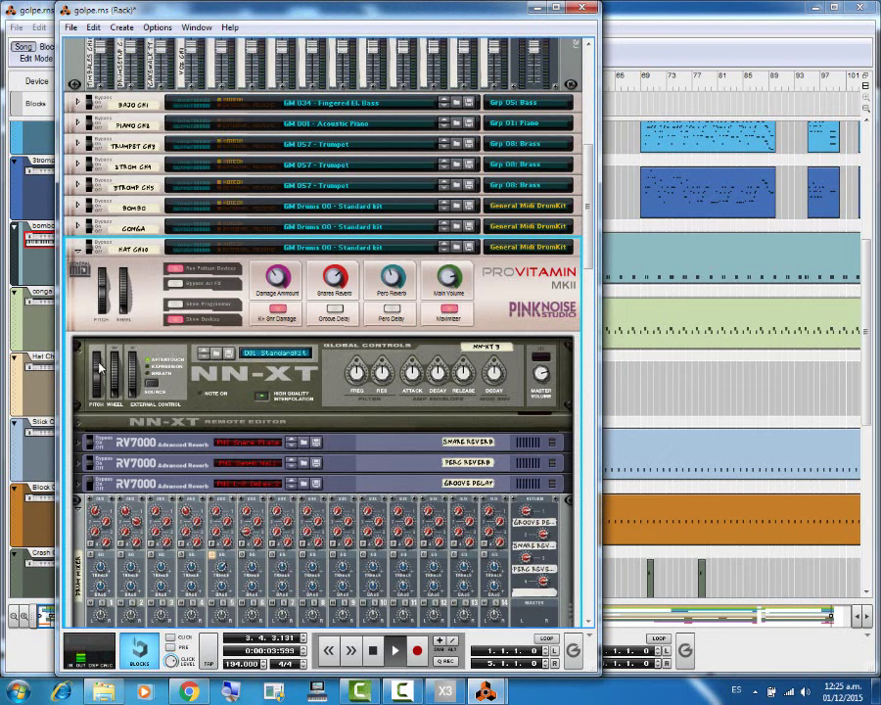
click(652, 49)
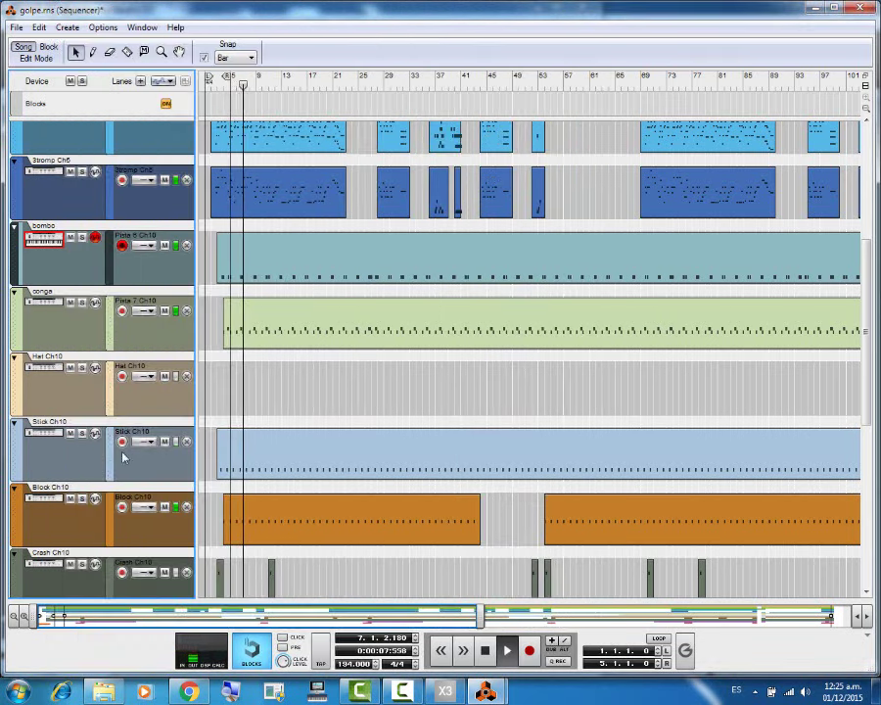
key(space)
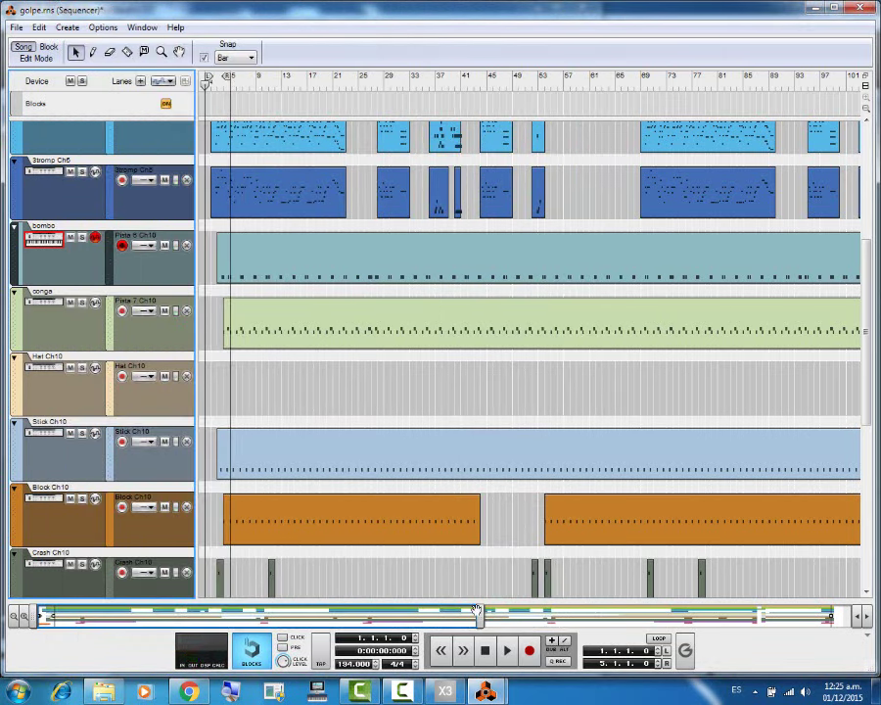
Step: Play from bar 138, at the start of the Hat Ch10 clip, and briefly audition that track solo
drag(460, 617, 783, 619)
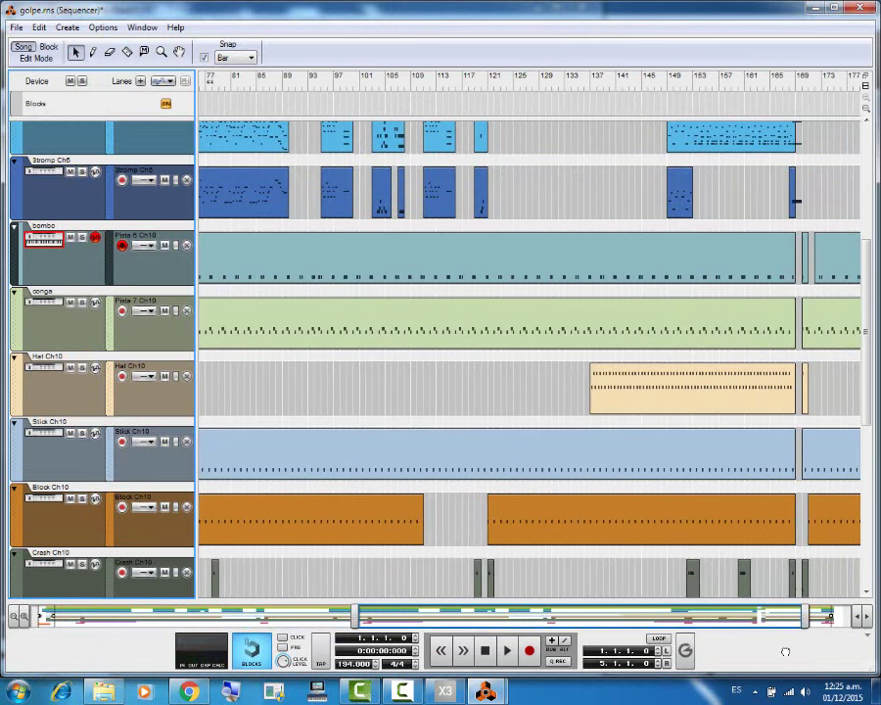
click(599, 84)
key(space)
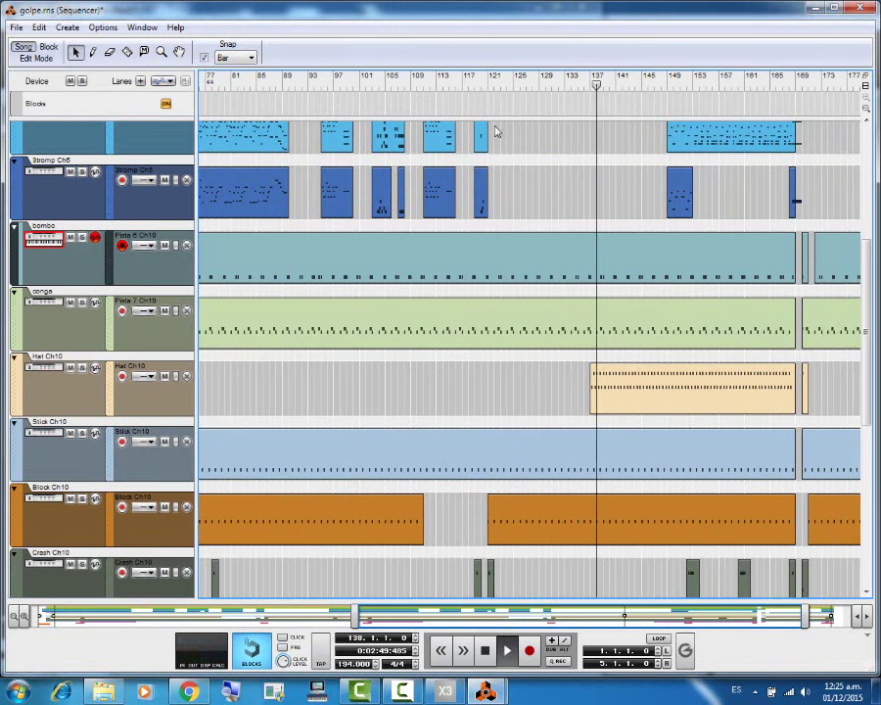
click(82, 368)
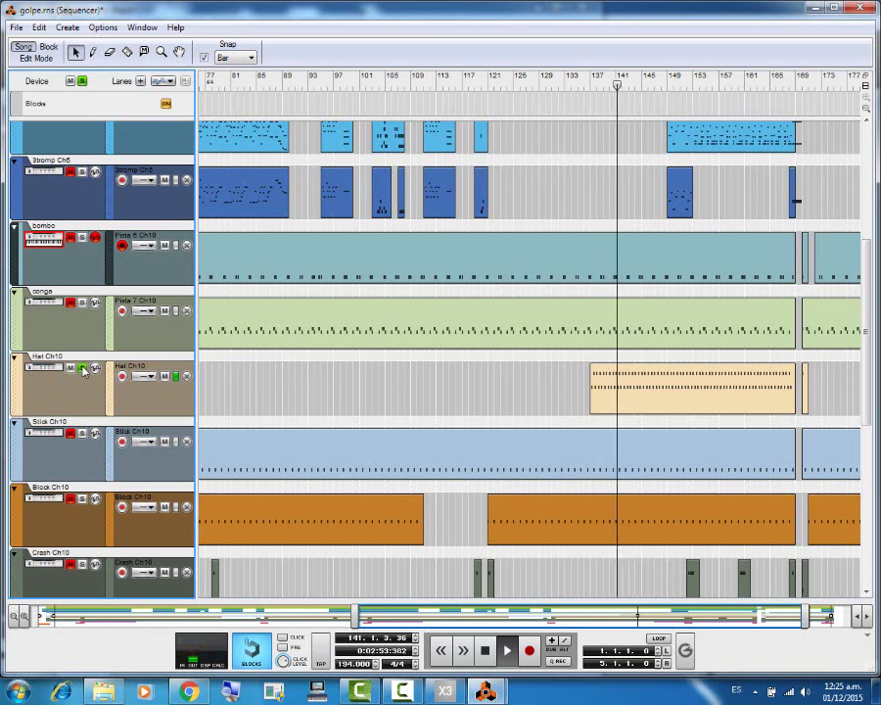
click(83, 368)
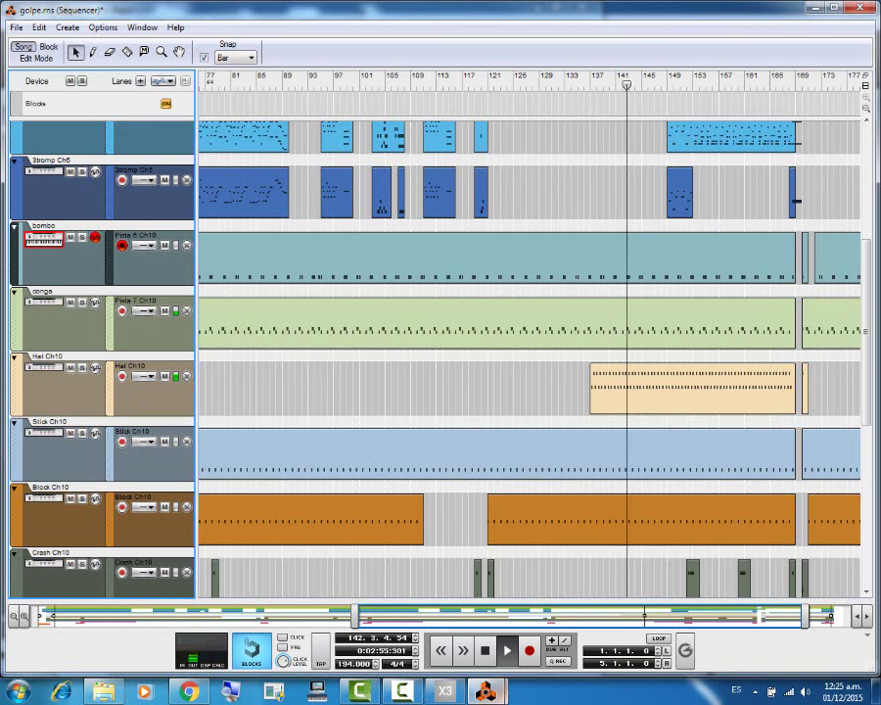
Step: Return to the rack, play again from bar 138 and hide the devices inside the Hat Ch10 combinator
mouse_move(494, 692)
key(space)
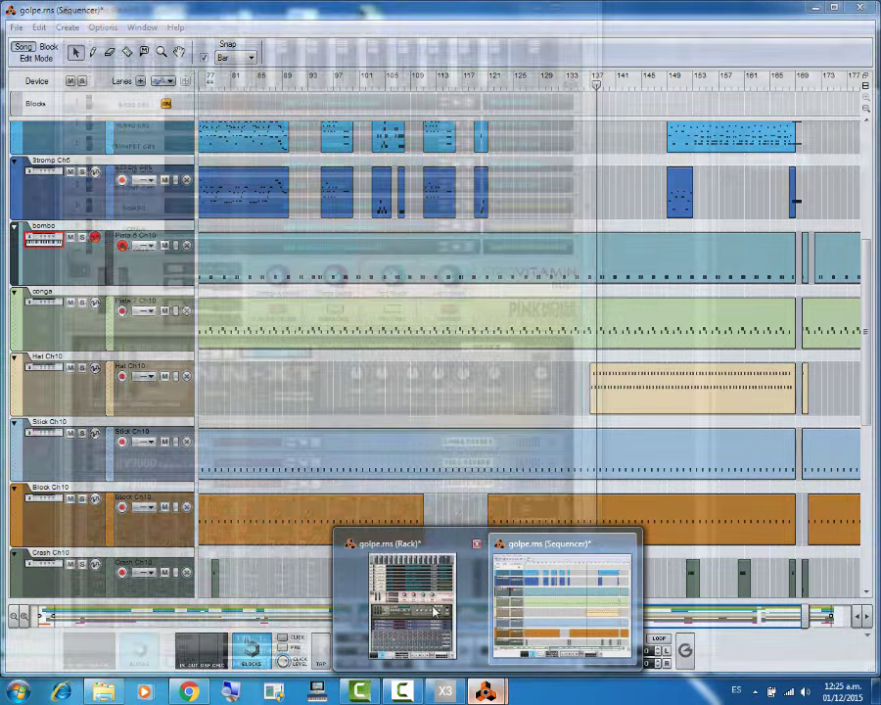
click(412, 602)
key(space)
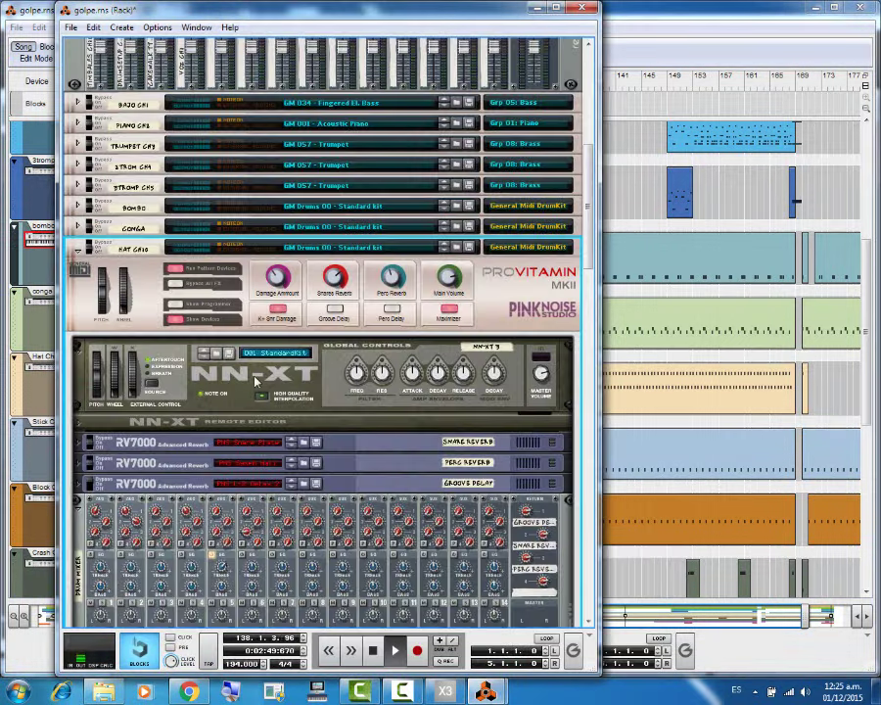
click(174, 319)
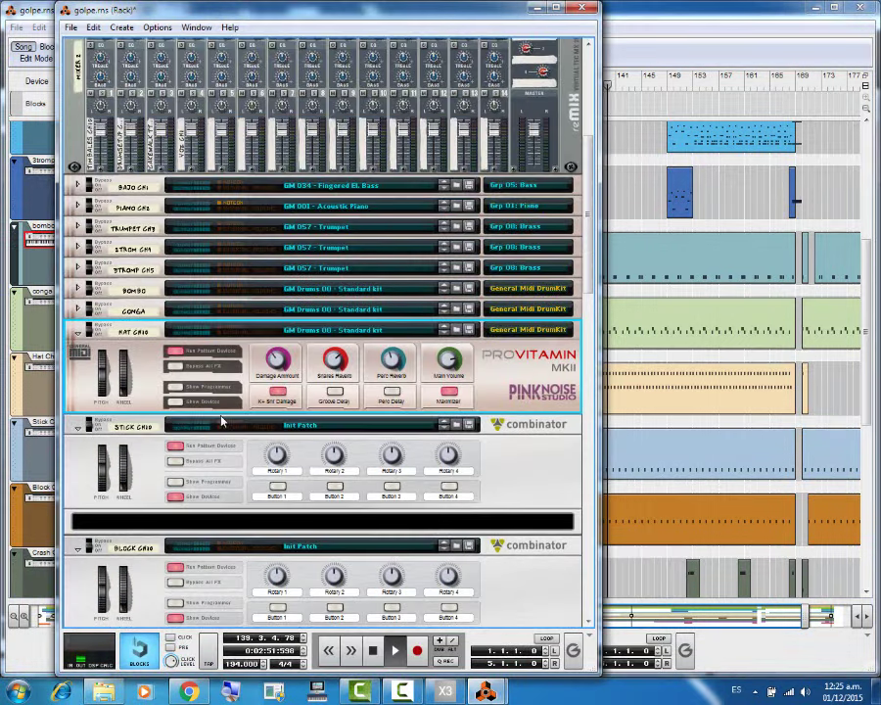
Step: Raise the Hat Ch10 level on Mixer 1's channel 8 slightly while playing from bar 138
scroll(223, 391, up, 5)
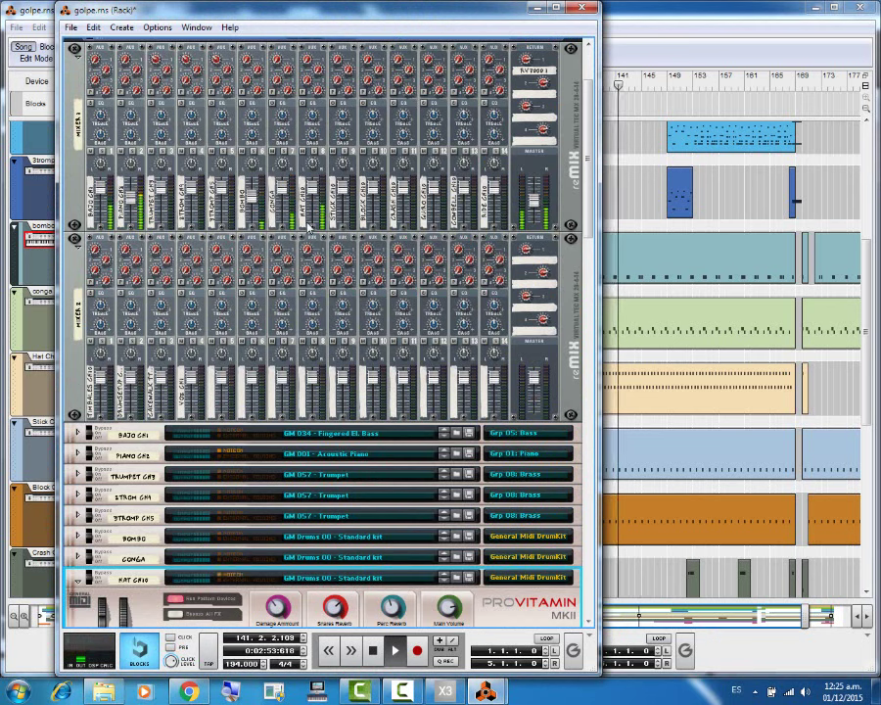
key(space)
key(space)
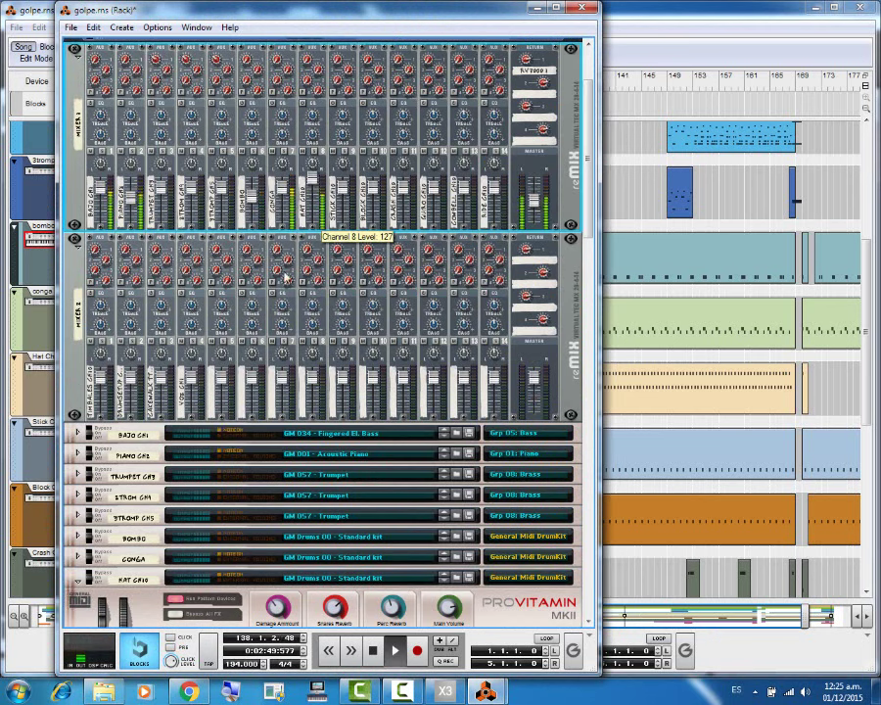
drag(316, 188, 319, 197)
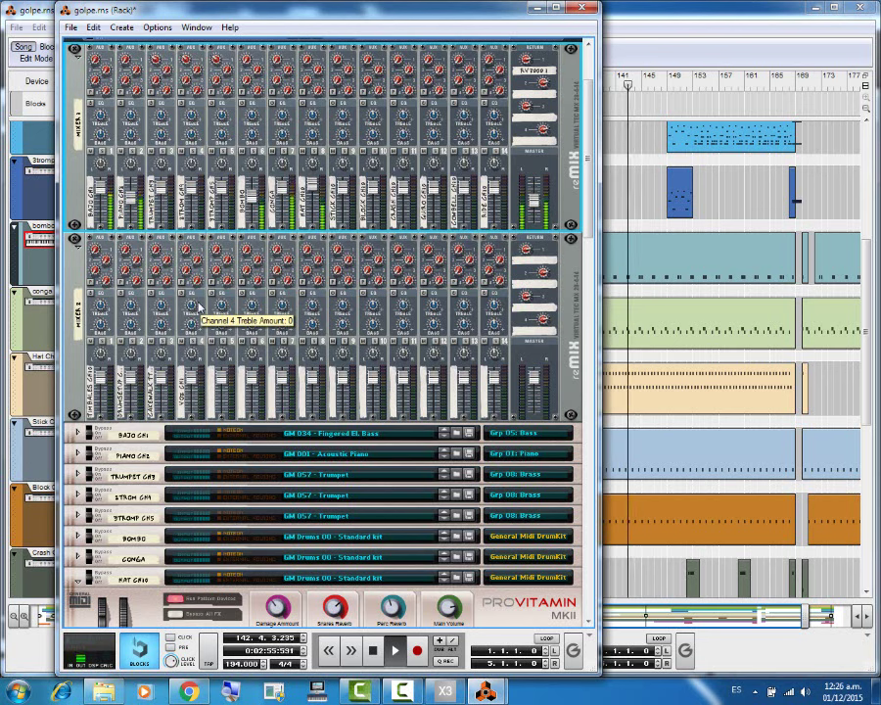
Step: Stop playback, rename the Hat Ch10 combinator as hat and fold it
scroll(183, 350, down, 2)
scroll(186, 351, down, 4)
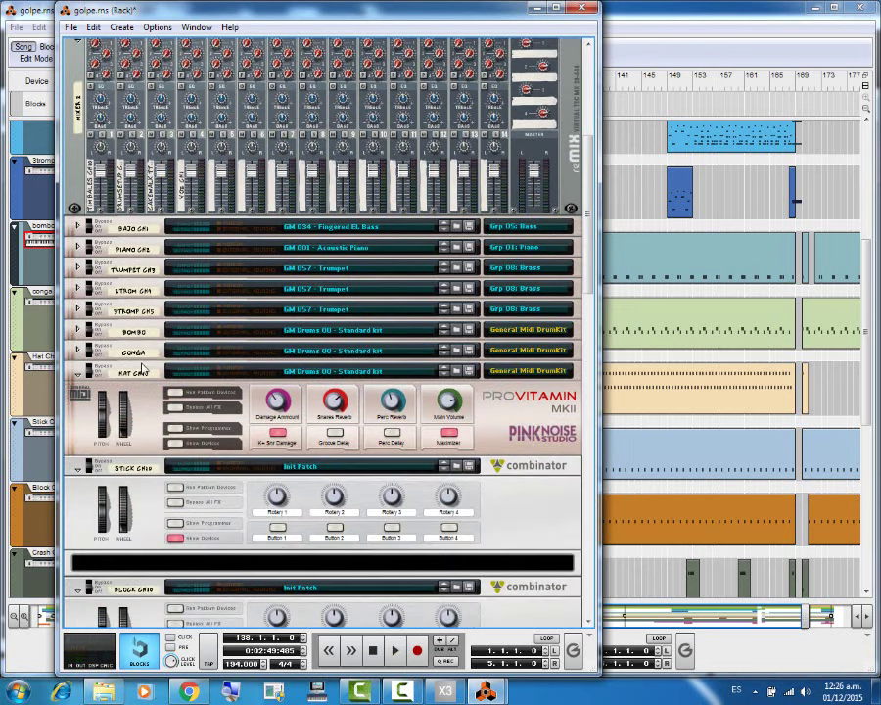
scroll(147, 355, down, 2)
double_click(136, 292)
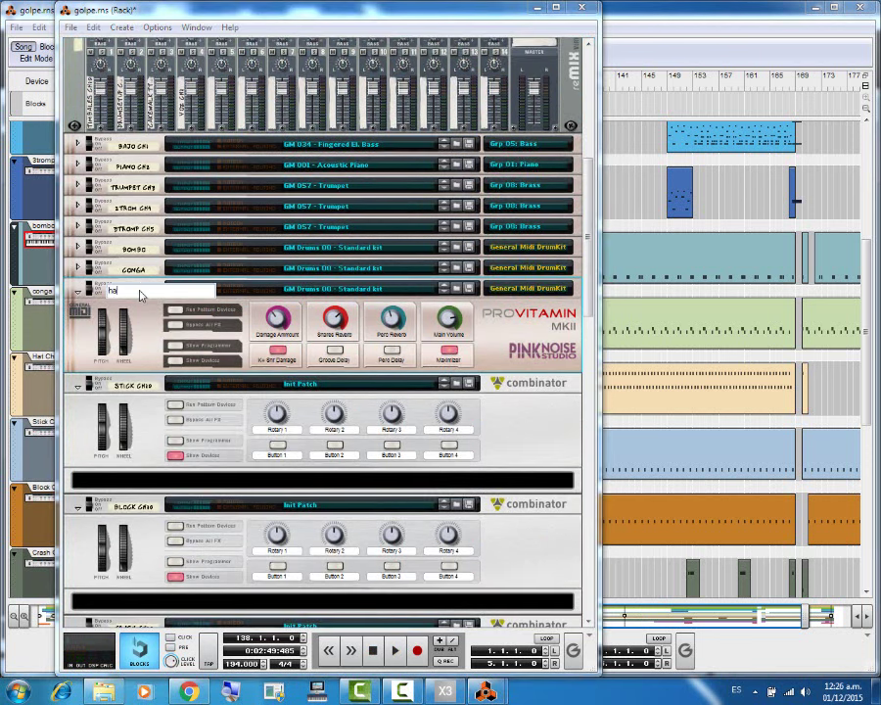
text(hat)
key(Return)
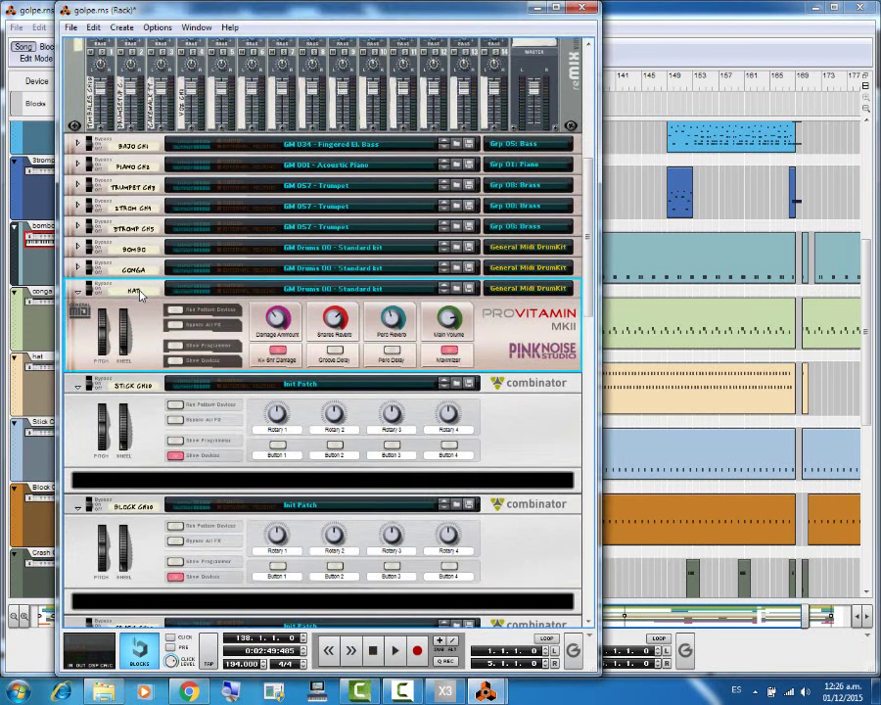
click(79, 291)
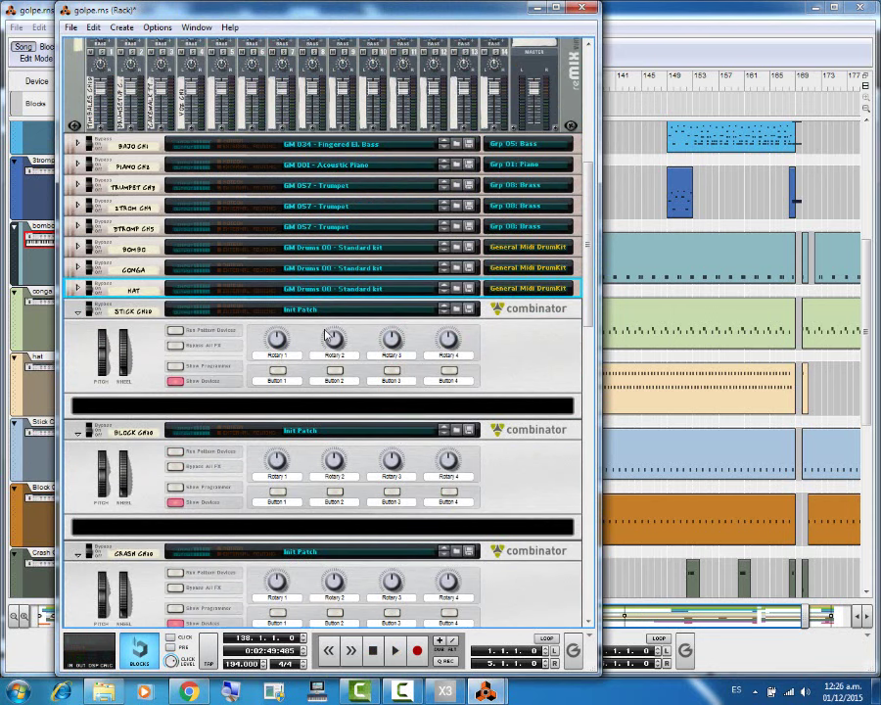
Step: Load the patch GM Drums 00 - Standard kit into the Stick Ch10 combinator and fold it
click(457, 312)
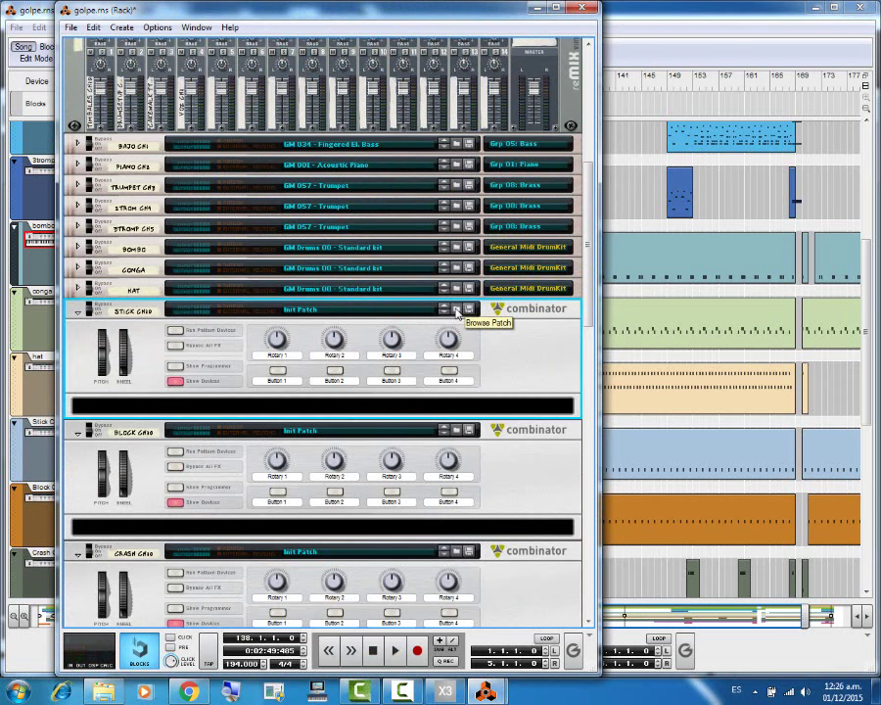
click(457, 311)
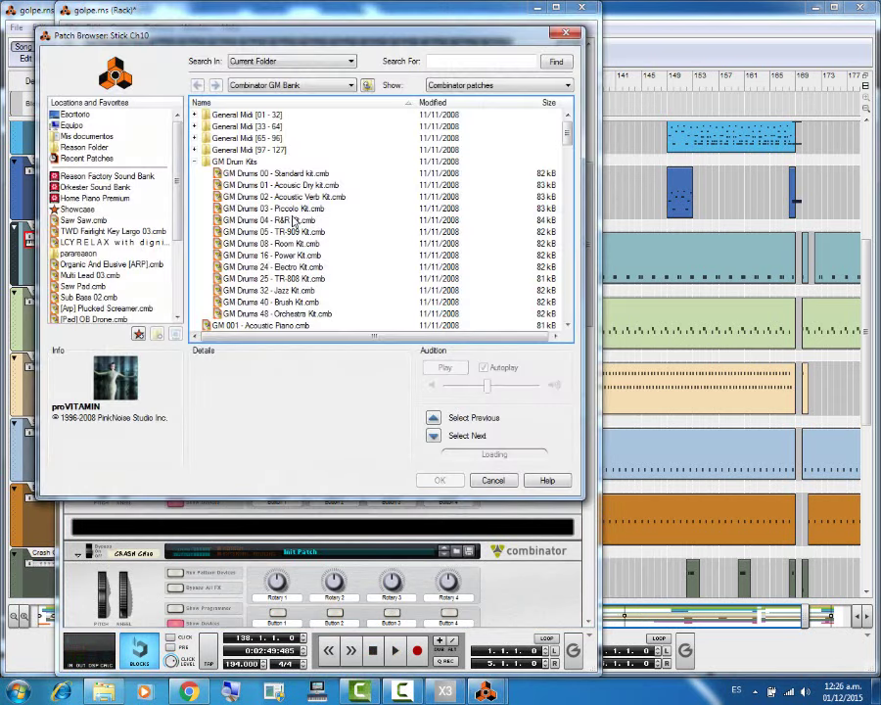
double_click(290, 176)
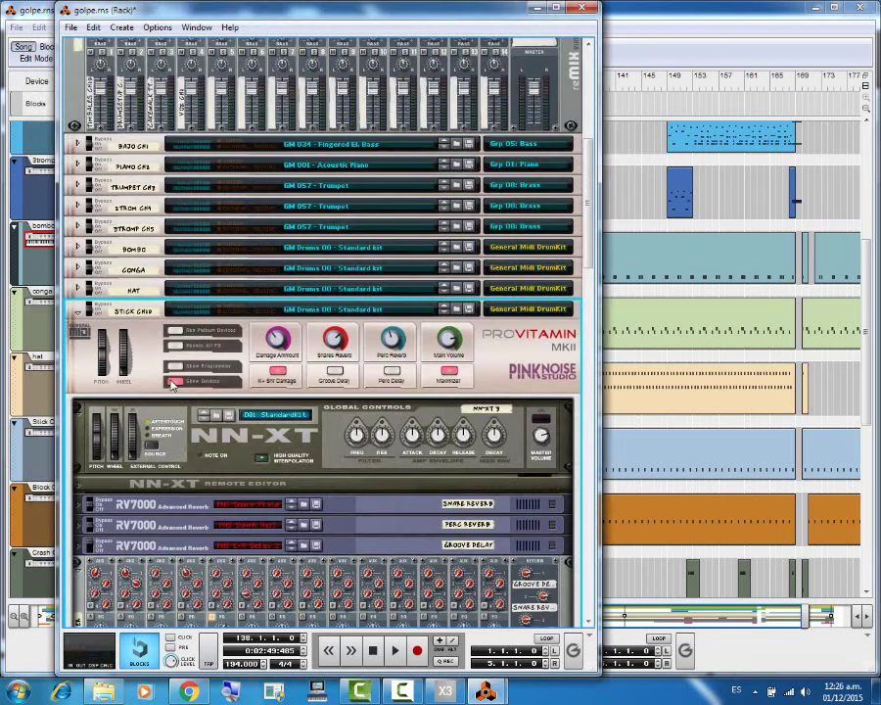
click(78, 312)
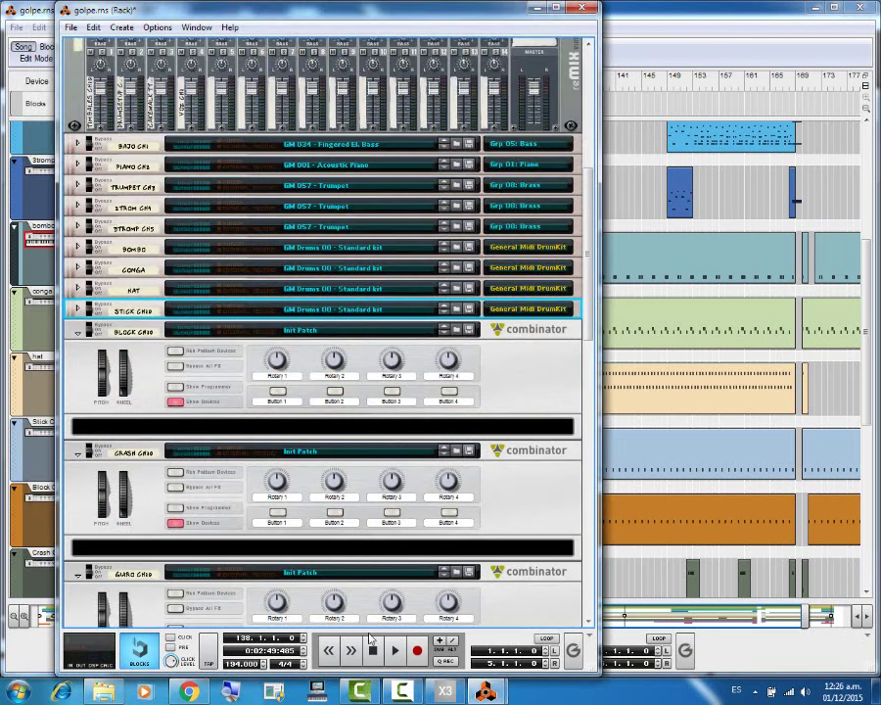
Step: Play the song from the start and solo channel 9, Stick Ch10, on Mixer 1 to hear it alone
click(372, 650)
click(395, 651)
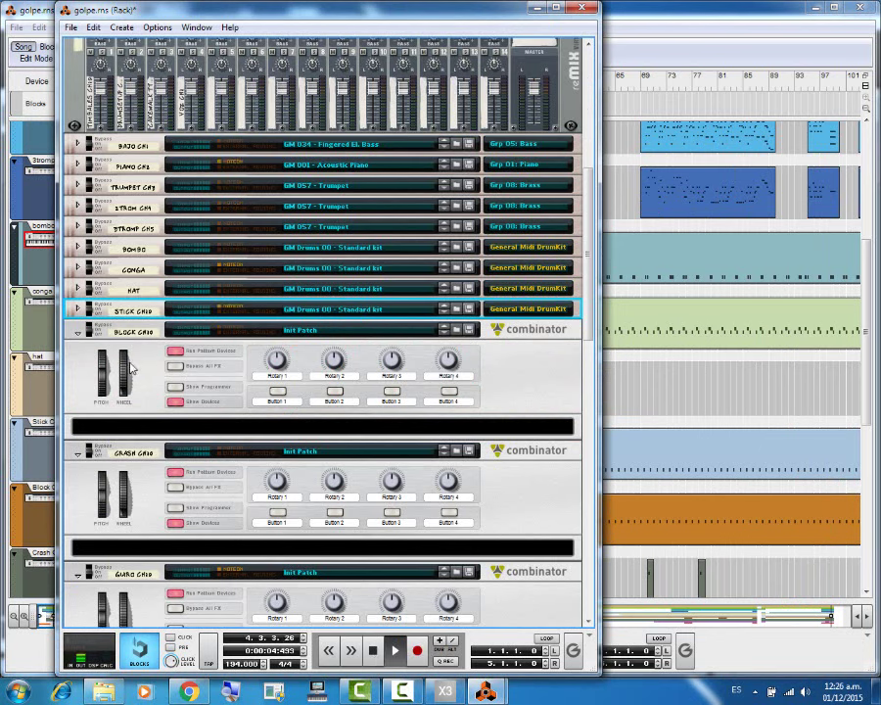
scroll(110, 362, up, 3)
scroll(142, 361, up, 2)
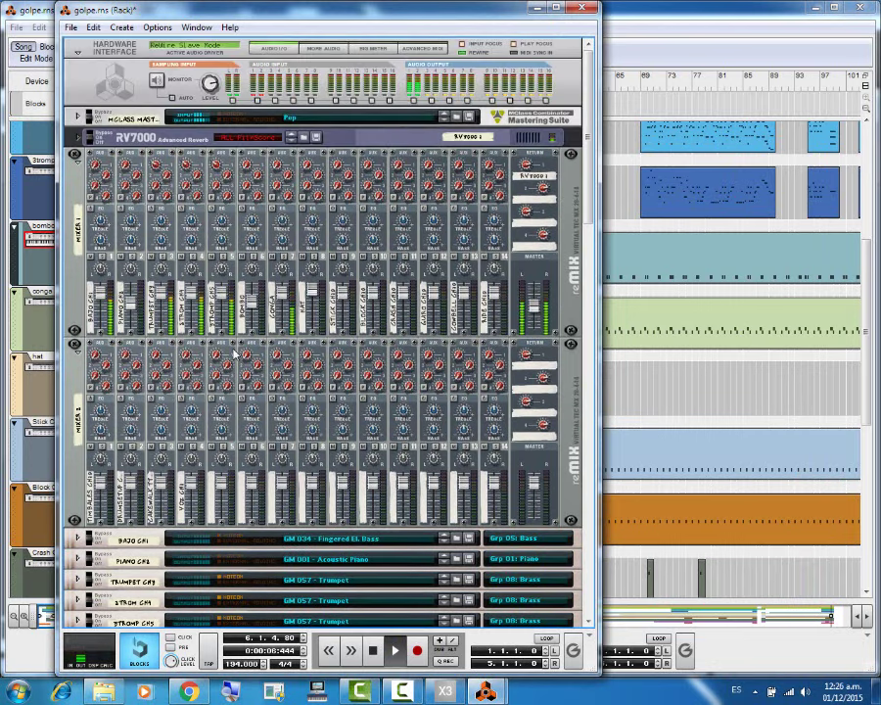
click(342, 262)
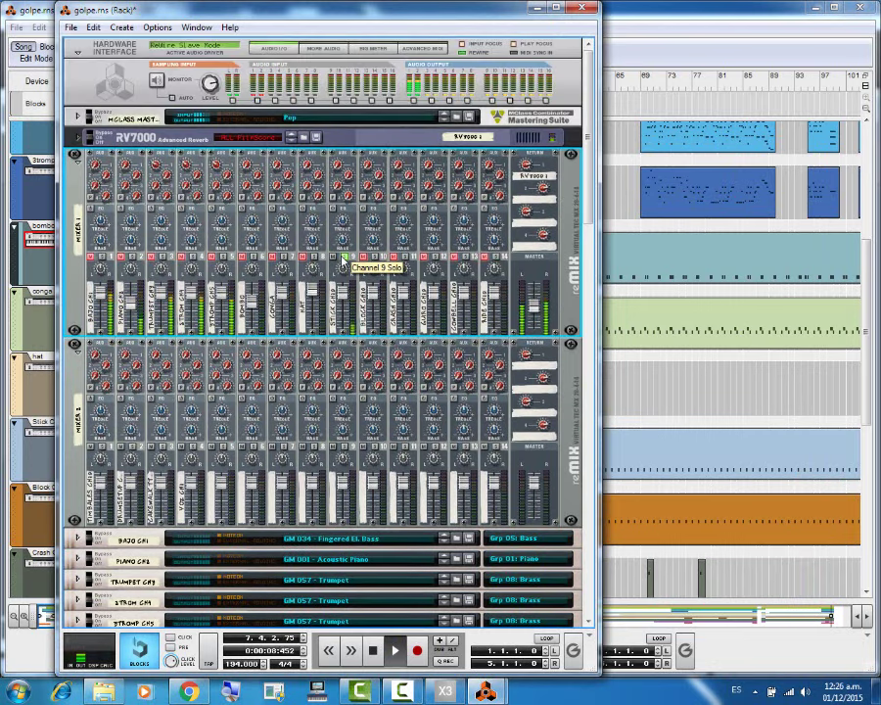
Step: Stop playback, then load the patch GM Drums 00 - Standard kit into the Block Ch10 combinator and fold it
key(space)
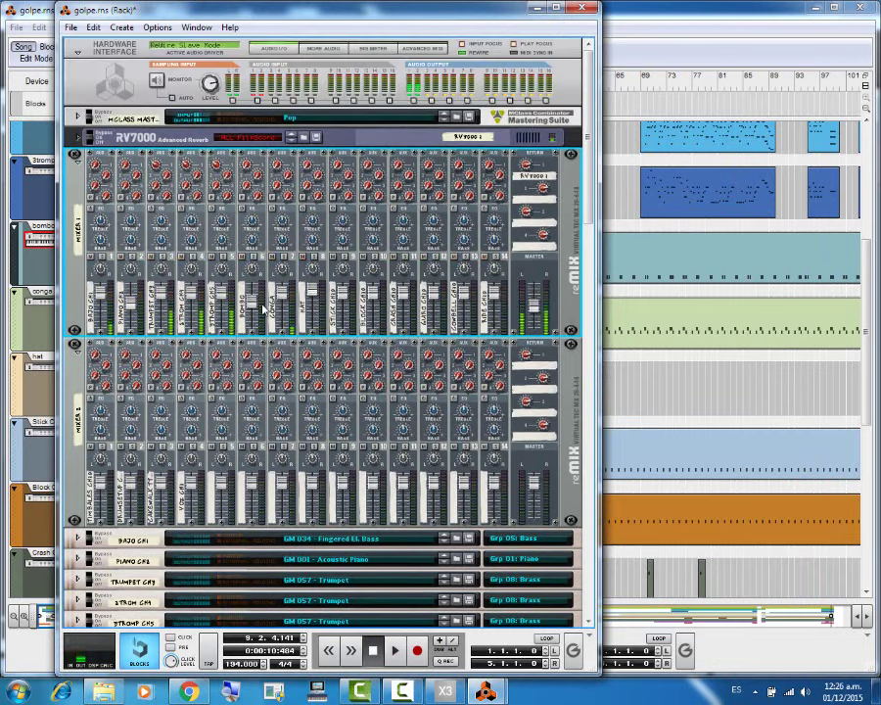
scroll(209, 345, down, 2)
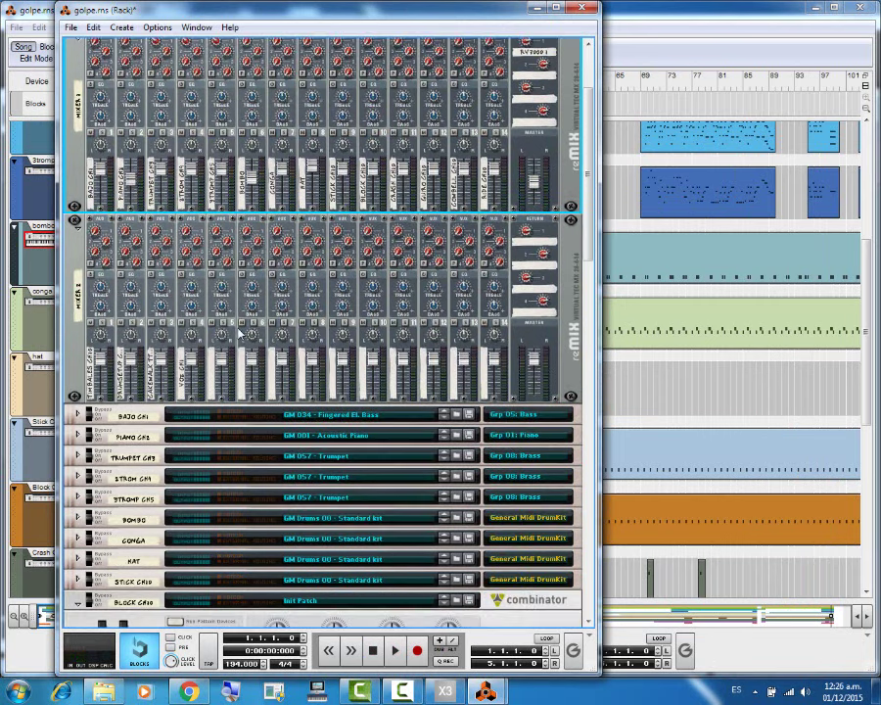
scroll(239, 336, down, 5)
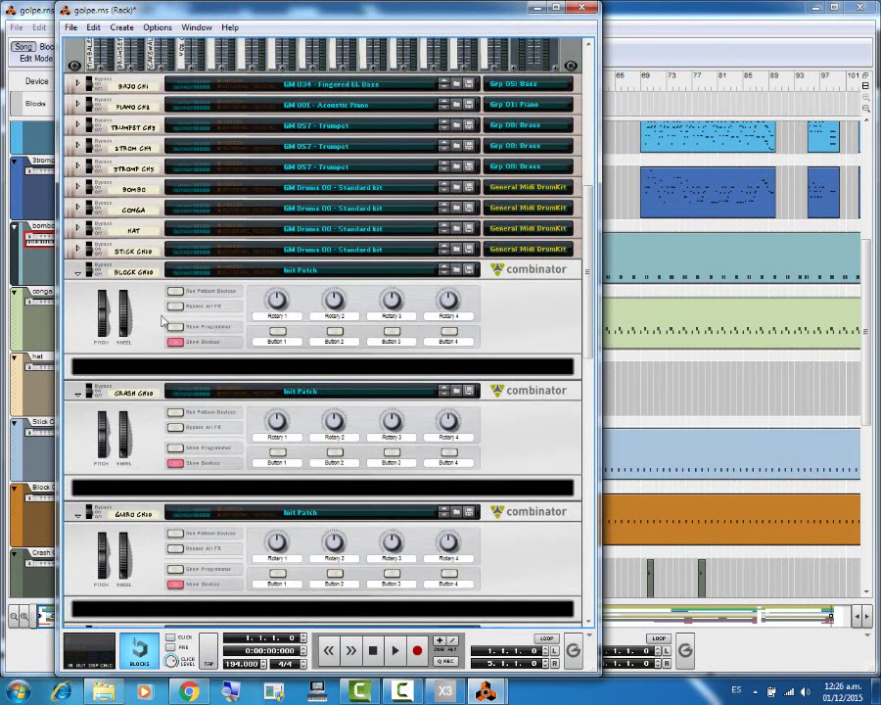
click(458, 276)
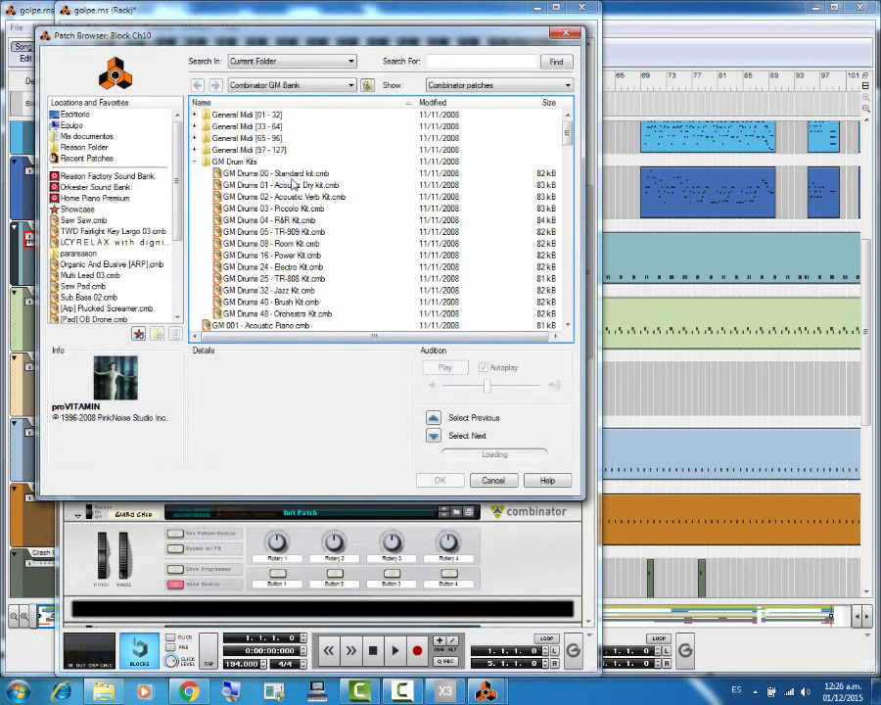
click(290, 176)
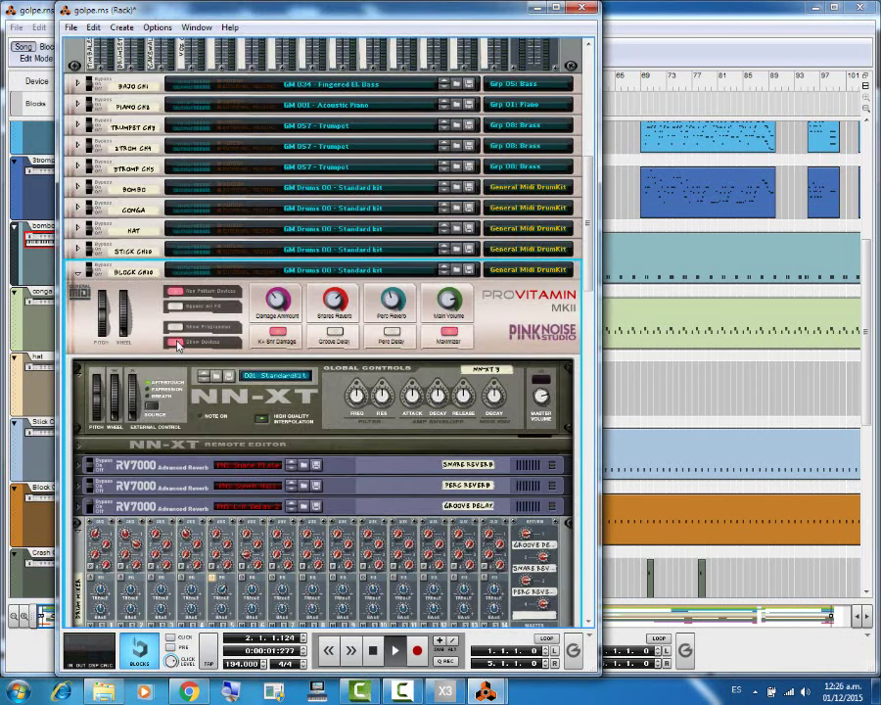
click(177, 342)
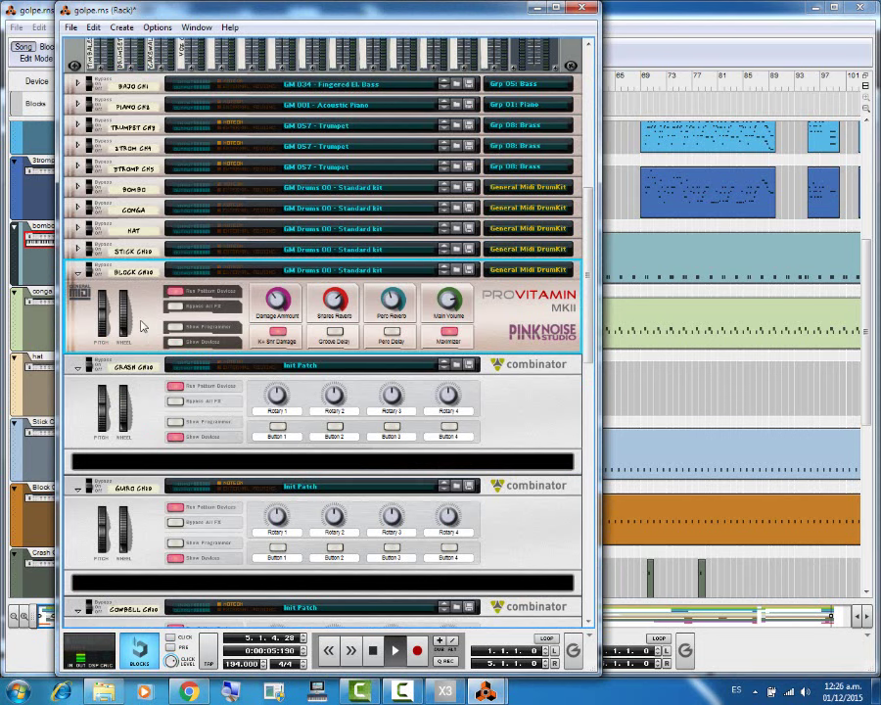
key(space)
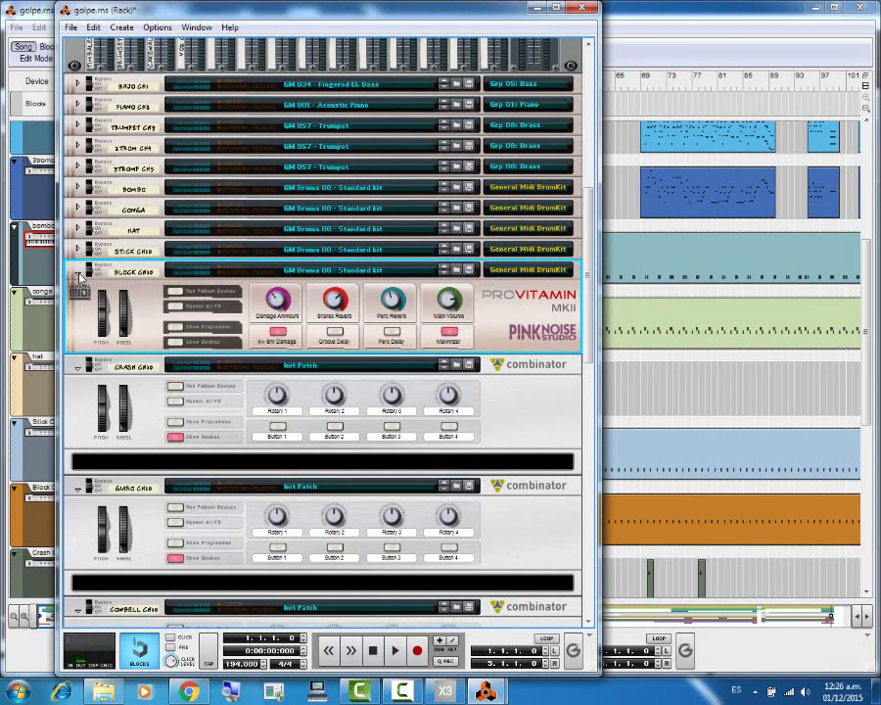
click(77, 272)
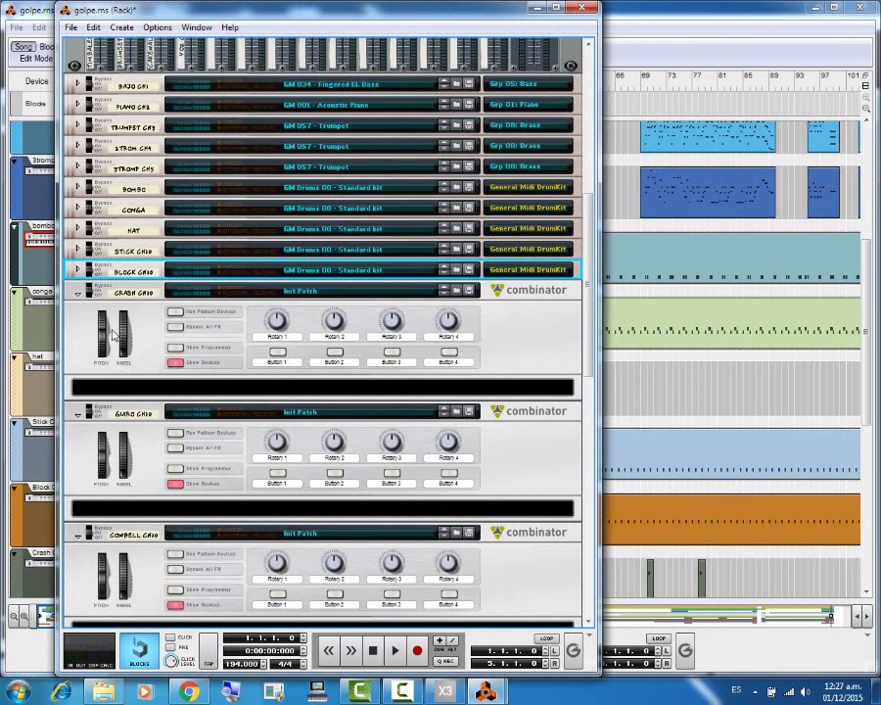
Step: Load the patch GM Drums 00 - Standard kit into the Crash Ch10 combinator and fold it
click(454, 293)
click(456, 292)
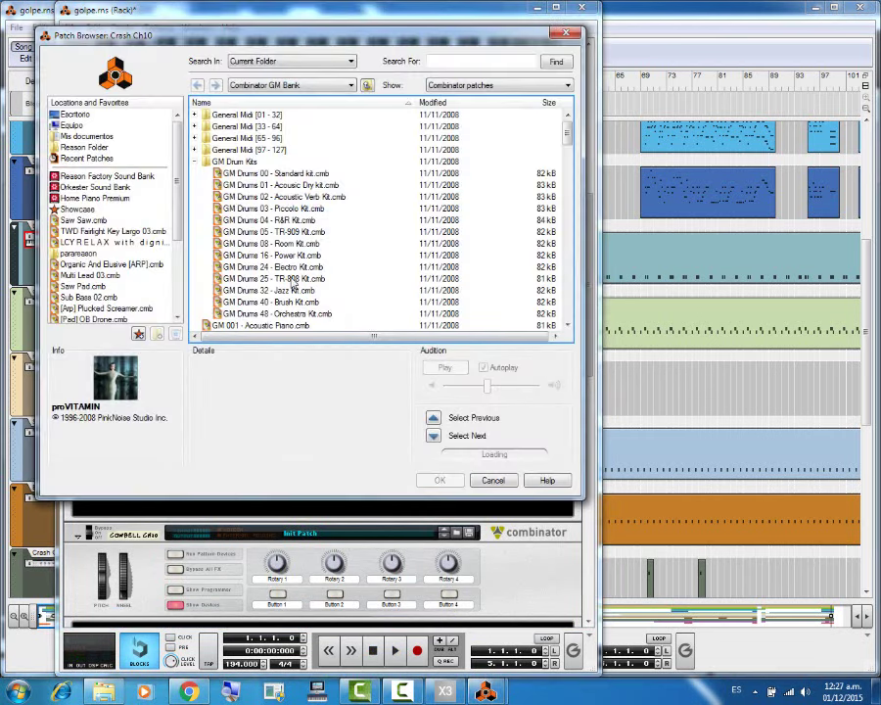
double_click(277, 176)
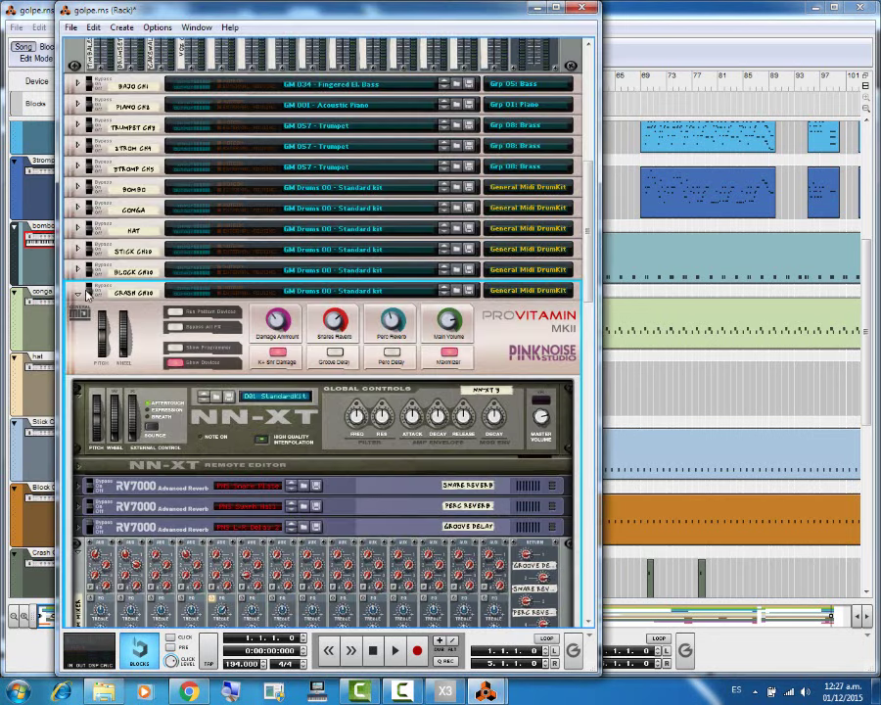
click(79, 293)
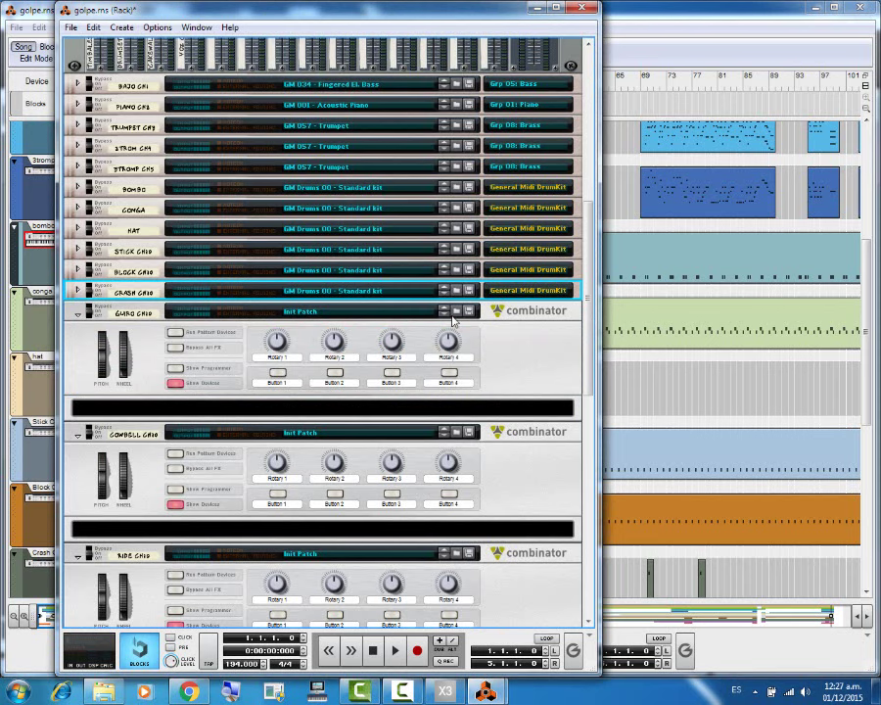
Step: Load the patch GM Drums 00 - Standard kit into the Guiro Ch10 combinator, fold it and play the song briefly
key(space)
click(454, 318)
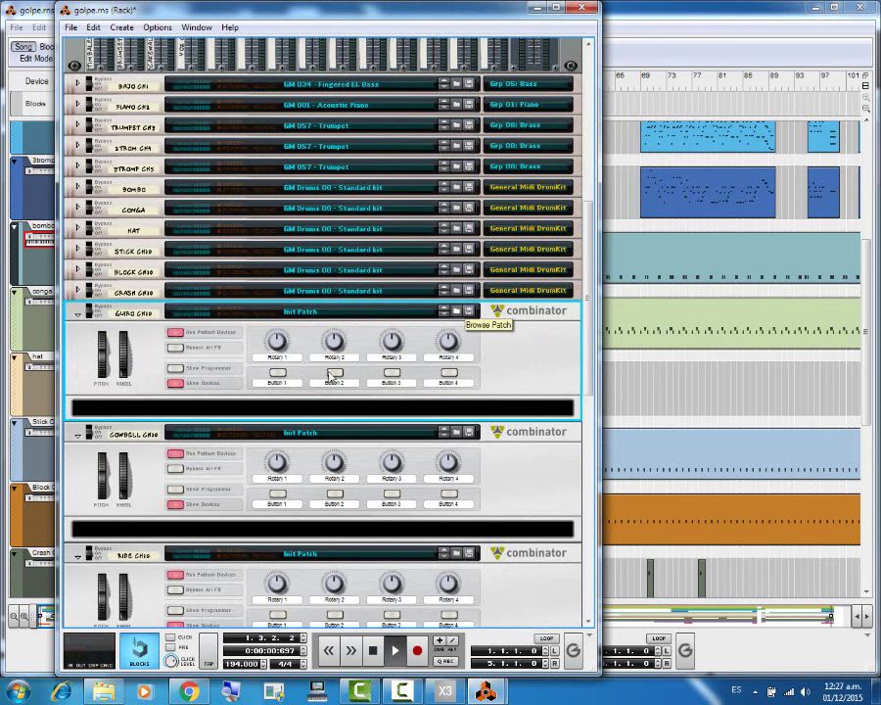
key(ctrl+b)
click(282, 175)
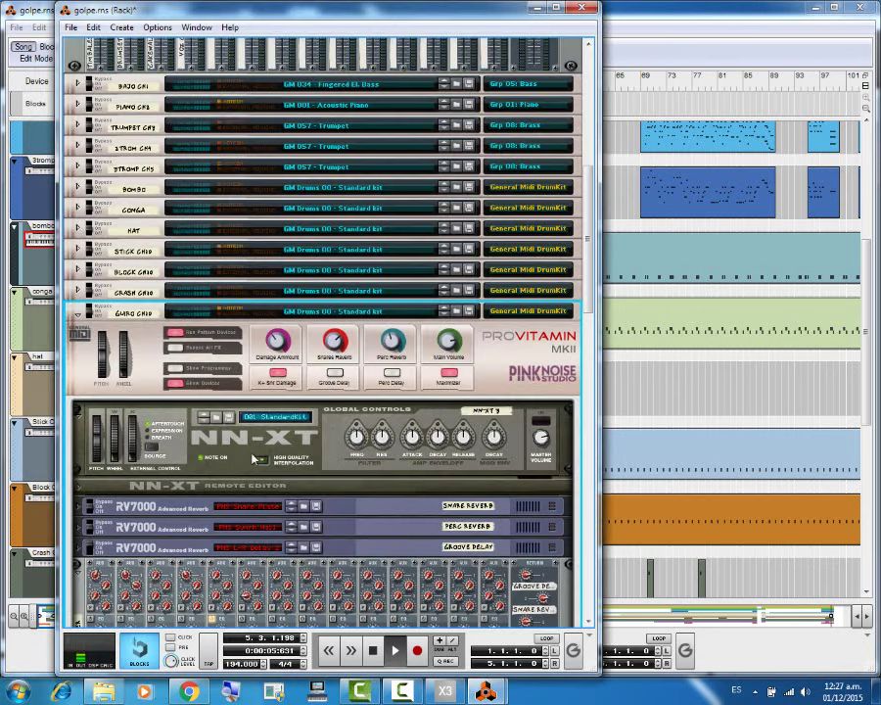
key(space)
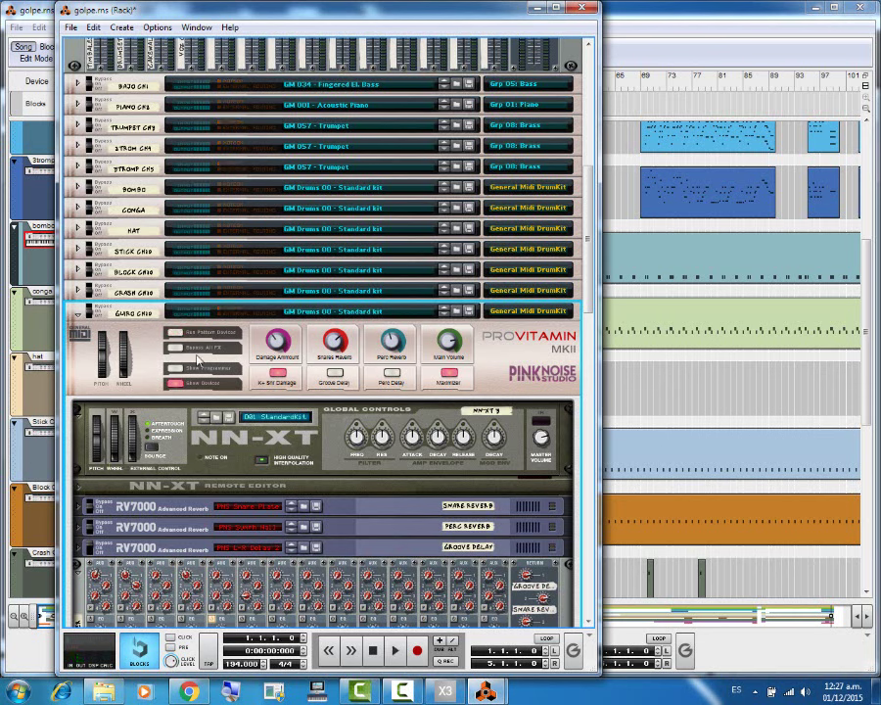
click(175, 384)
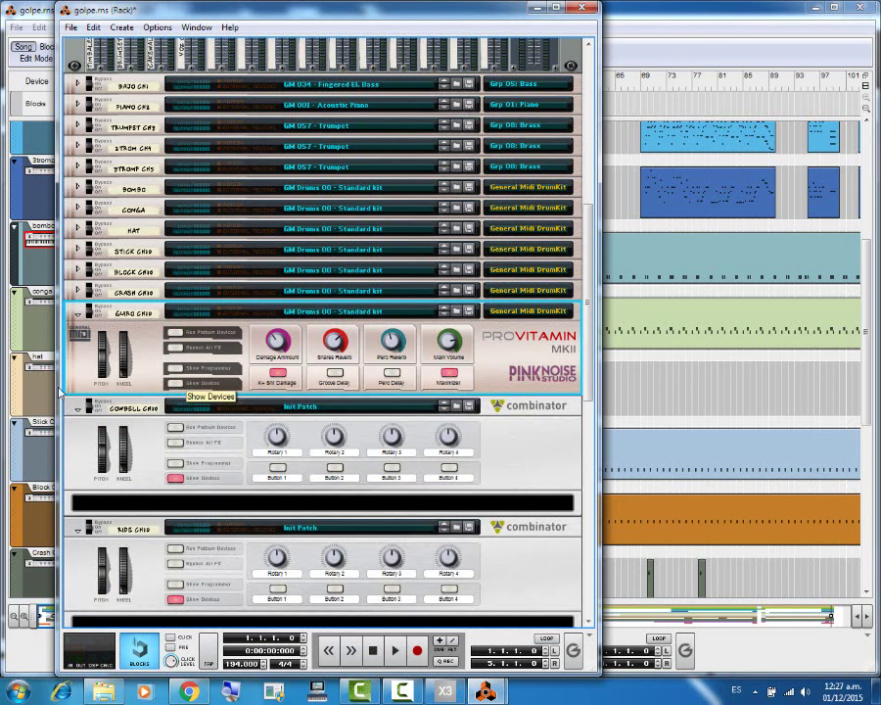
key(space)
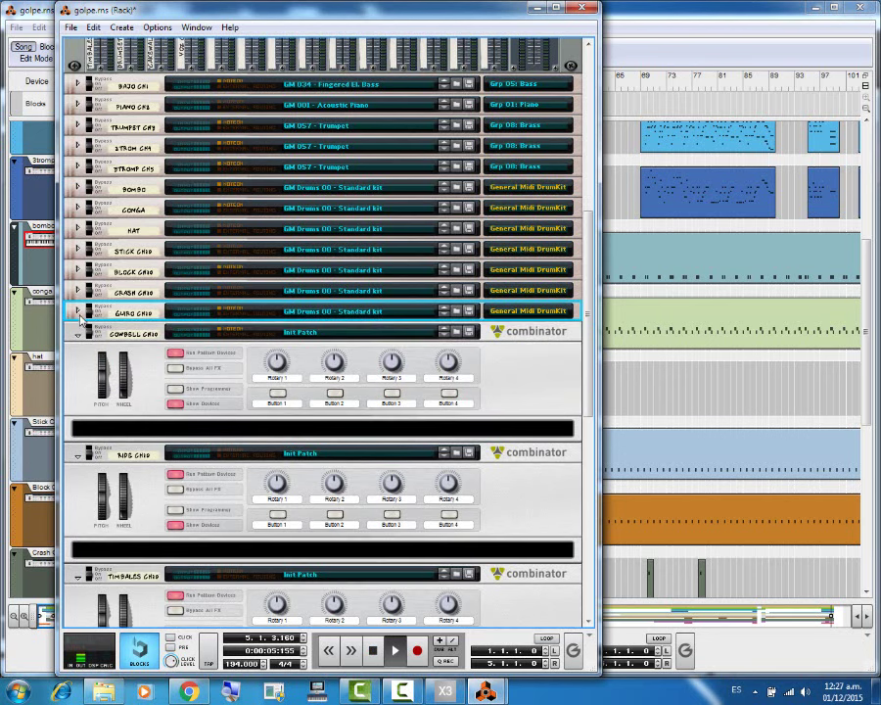
click(78, 315)
key(space)
Step: Load the patch GM Drums 00 - Standard kit into the Cowbell Ch10 combinator and fold it
click(456, 335)
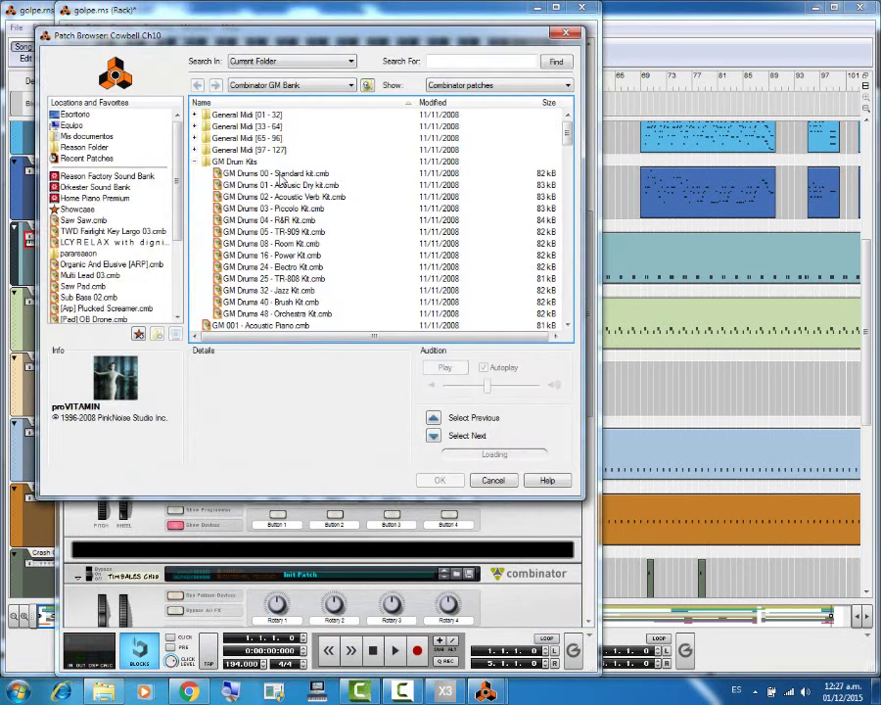
click(280, 175)
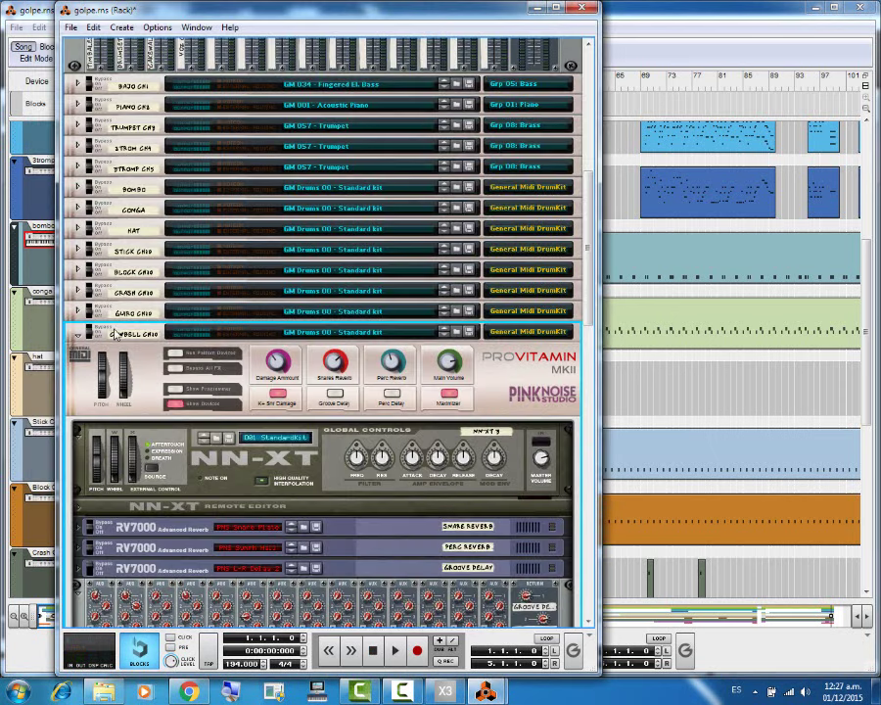
click(80, 335)
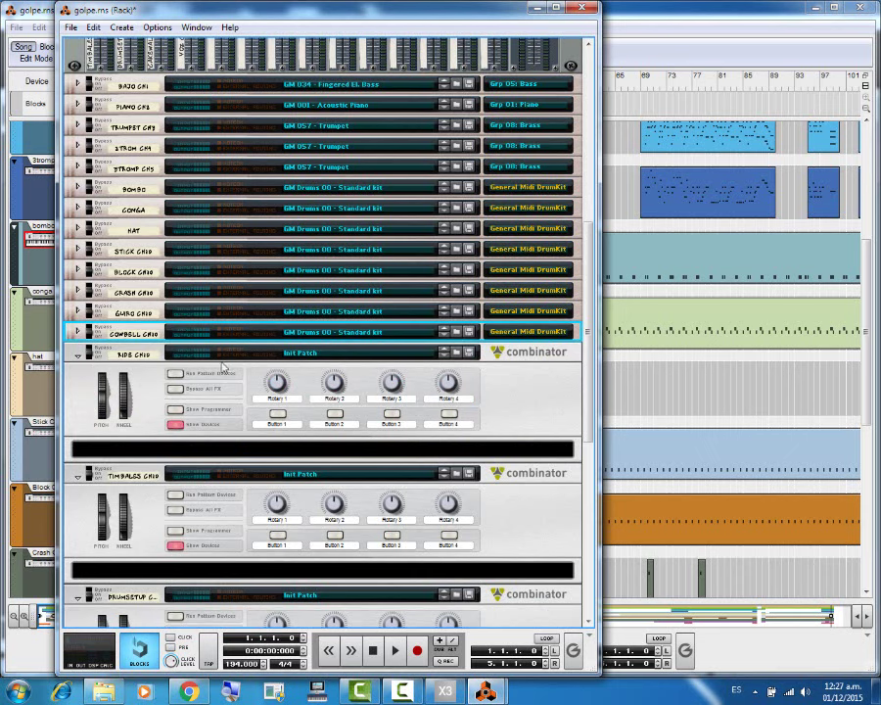
Step: Load the patch GM Drums 00 - Standard kit into the Ride Ch10 combinator, hide its devices and fold it
click(458, 356)
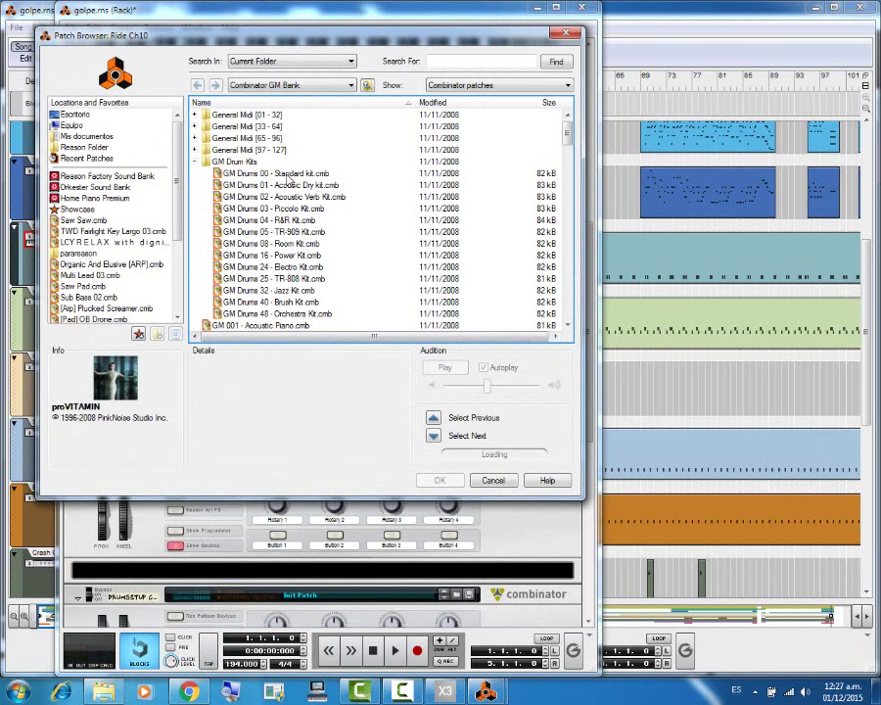
double_click(291, 174)
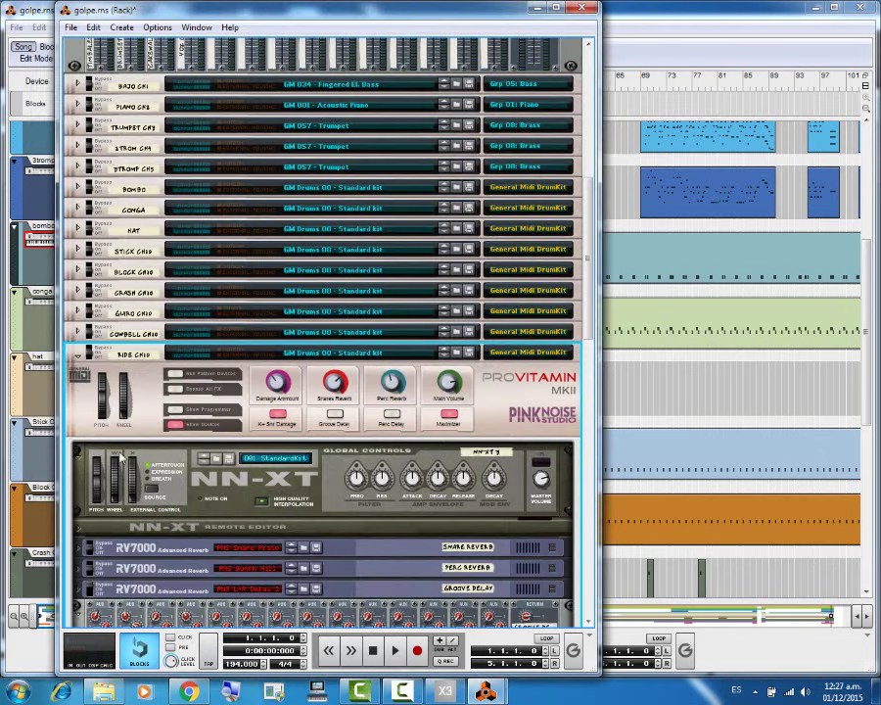
click(175, 426)
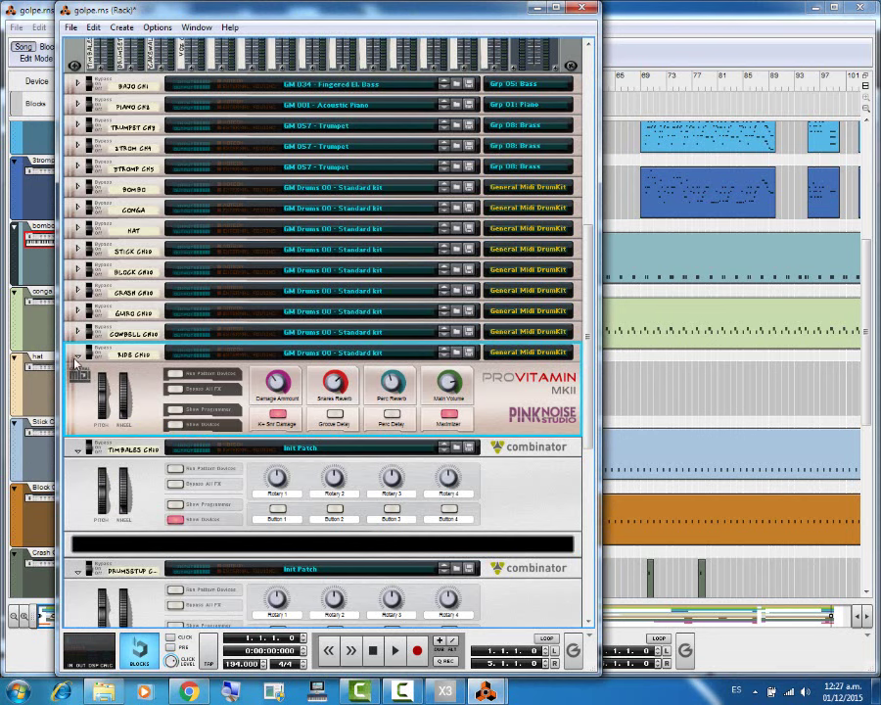
click(79, 357)
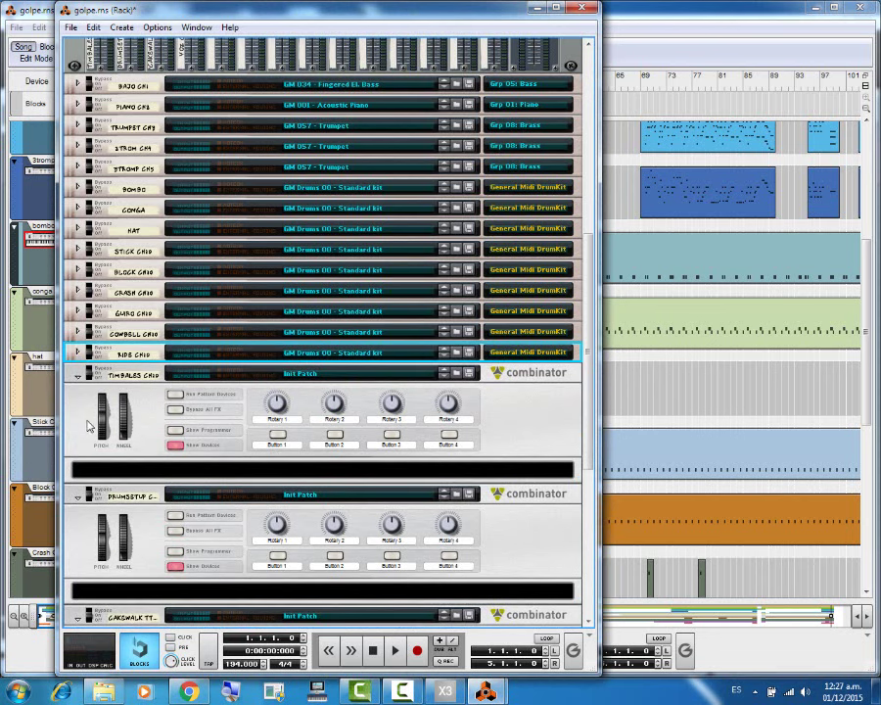
Step: Load the patch GM Drums 00 - Standard kit into the Timbales Ch10 combinator, hide its devices and fold it
click(457, 376)
click(456, 376)
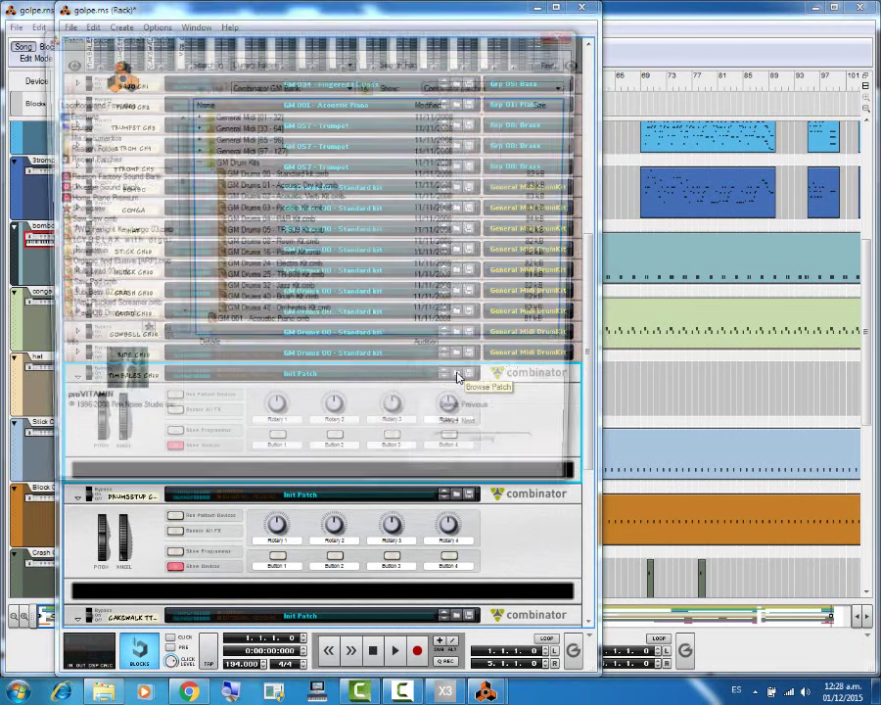
click(292, 175)
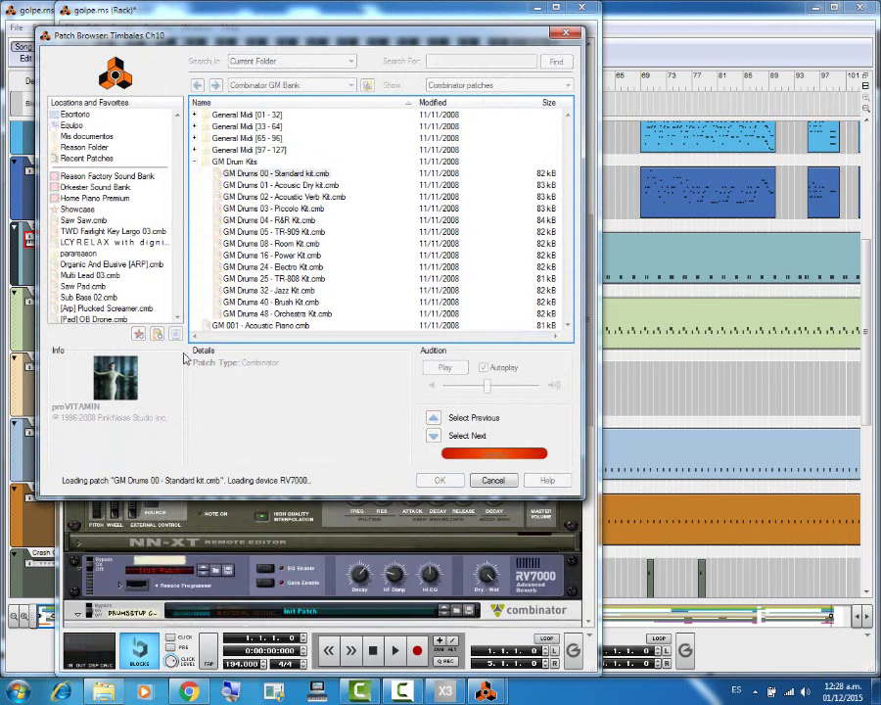
key(Return)
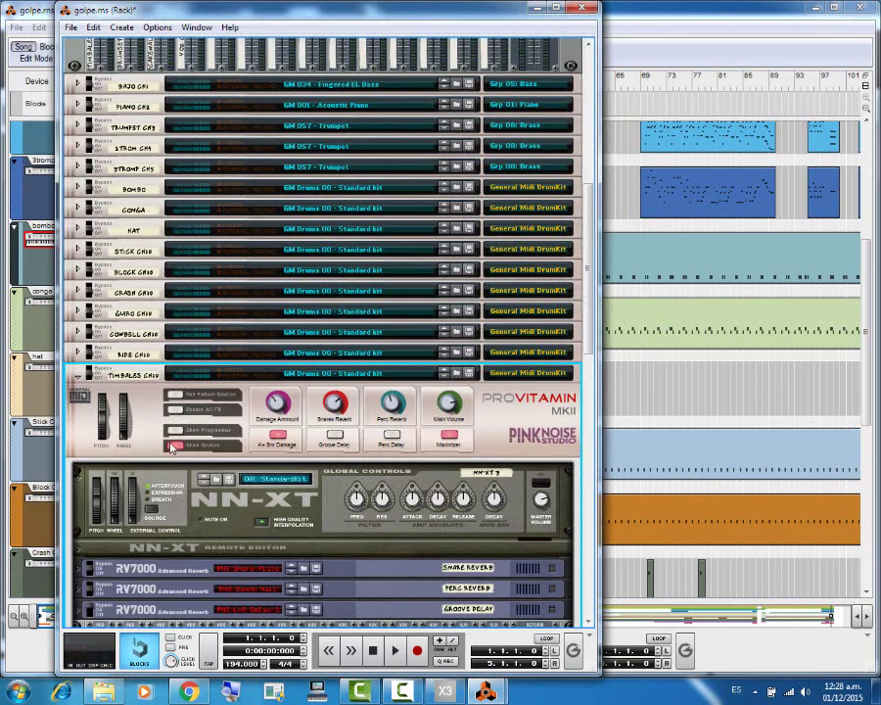
click(172, 447)
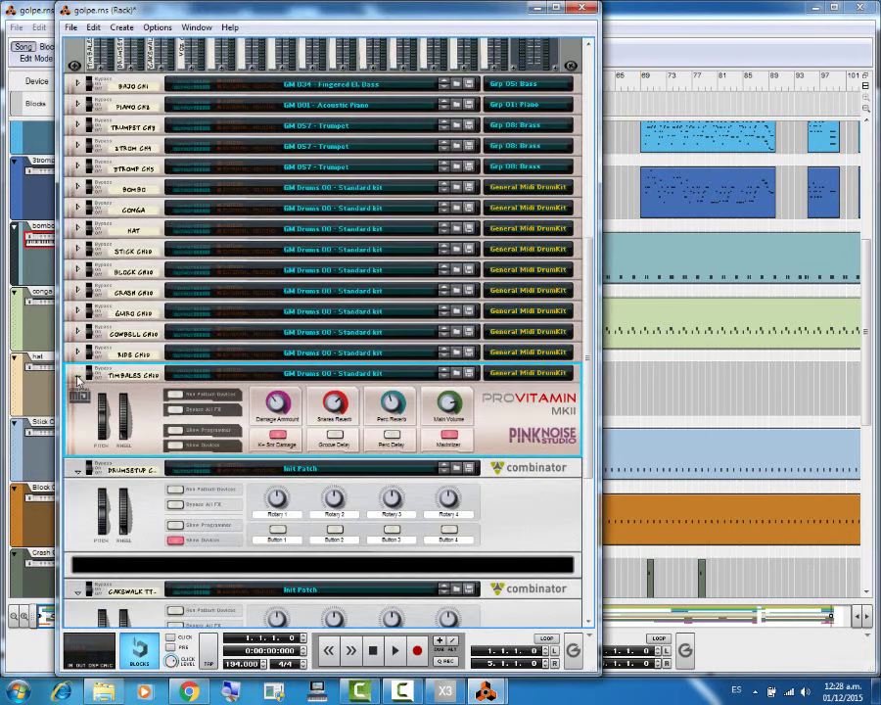
click(78, 378)
Step: Delete the unpatched DrumSetup Ch10 combinator from the rack together with its track
click(135, 434)
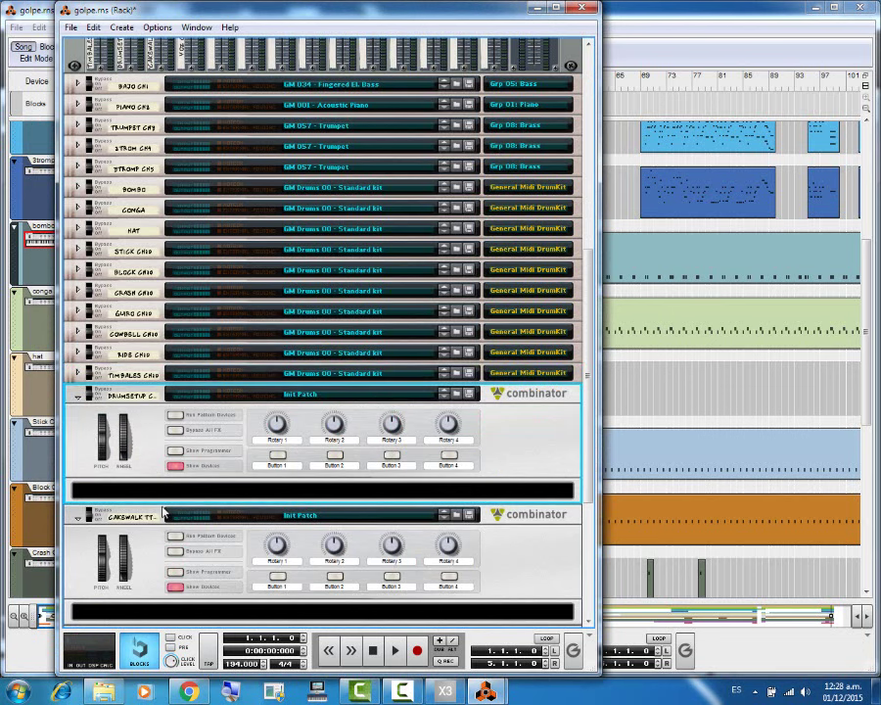
scroll(140, 549, down, 4)
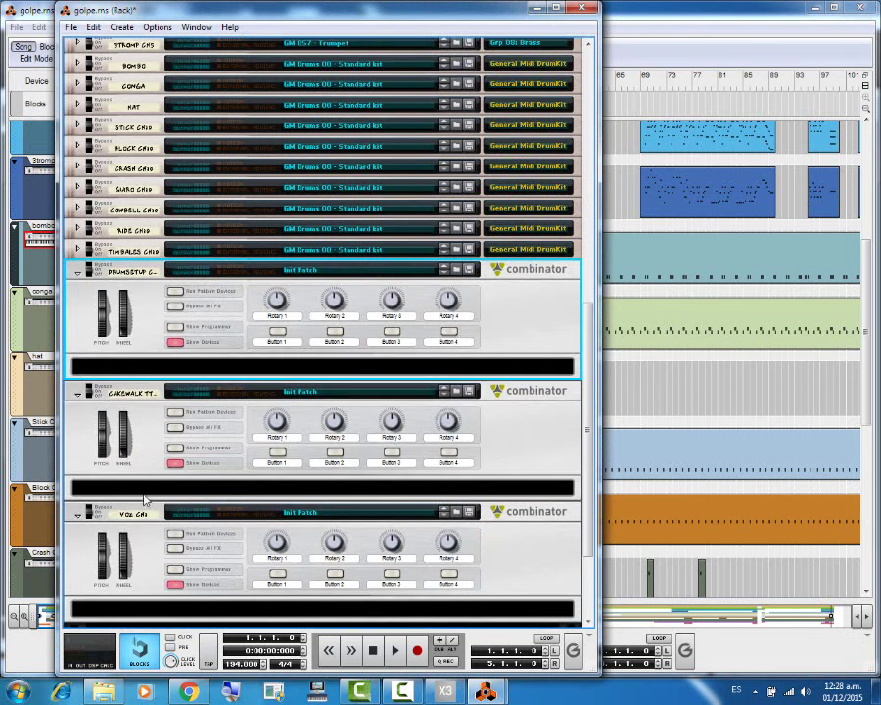
scroll(149, 536, down, 3)
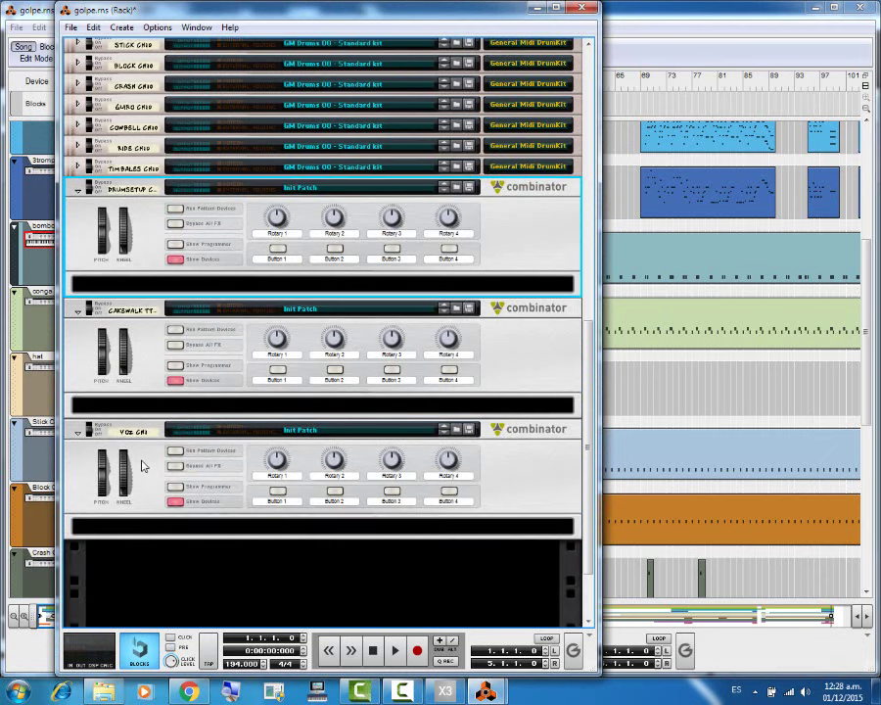
scroll(142, 466, up, 4)
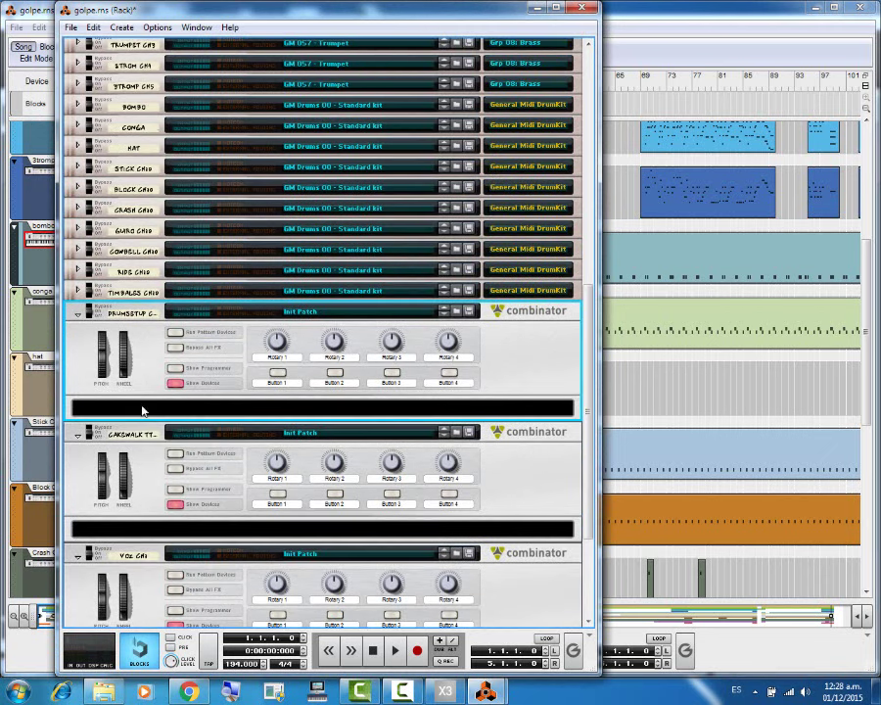
click(152, 460)
click(143, 364)
right_click(143, 364)
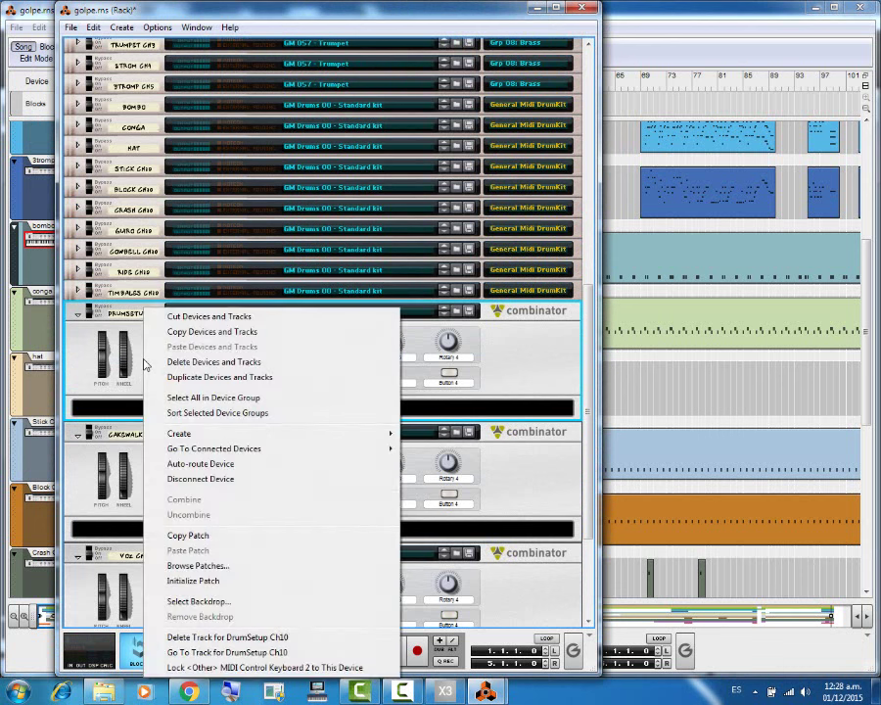
right_click(88, 374)
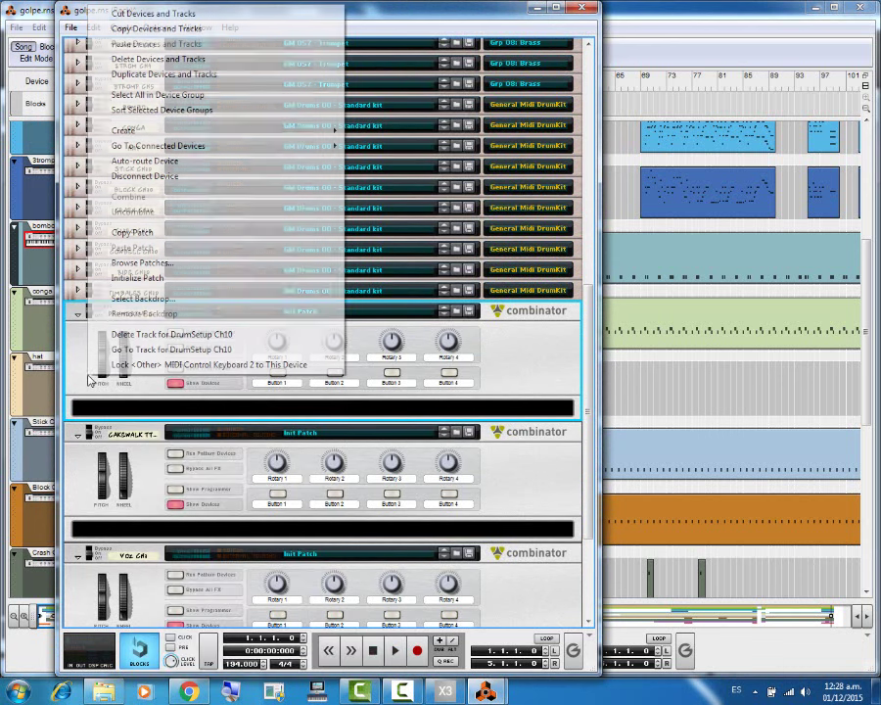
click(86, 362)
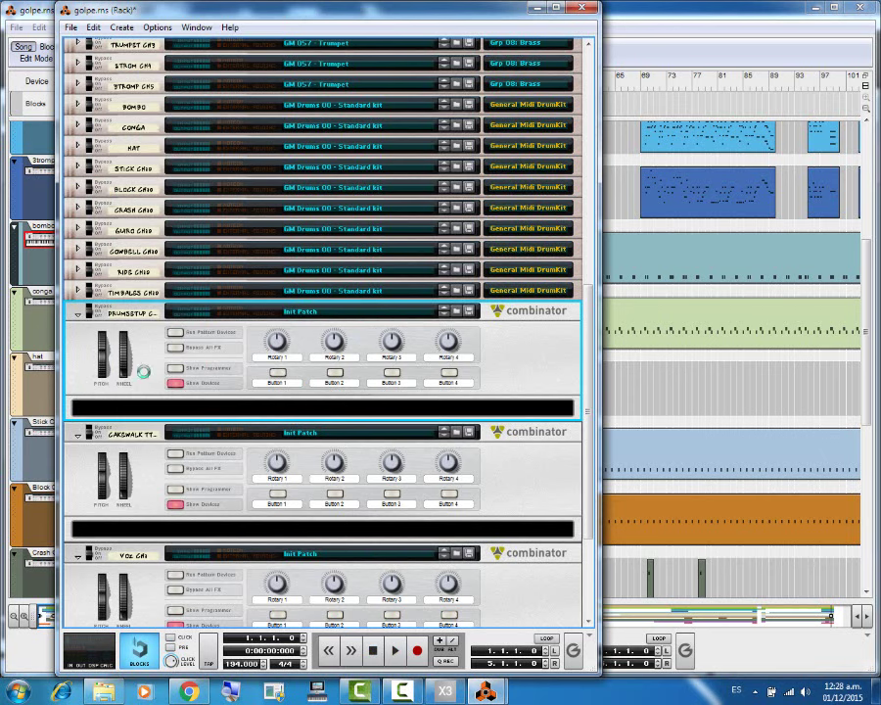
right_click(145, 374)
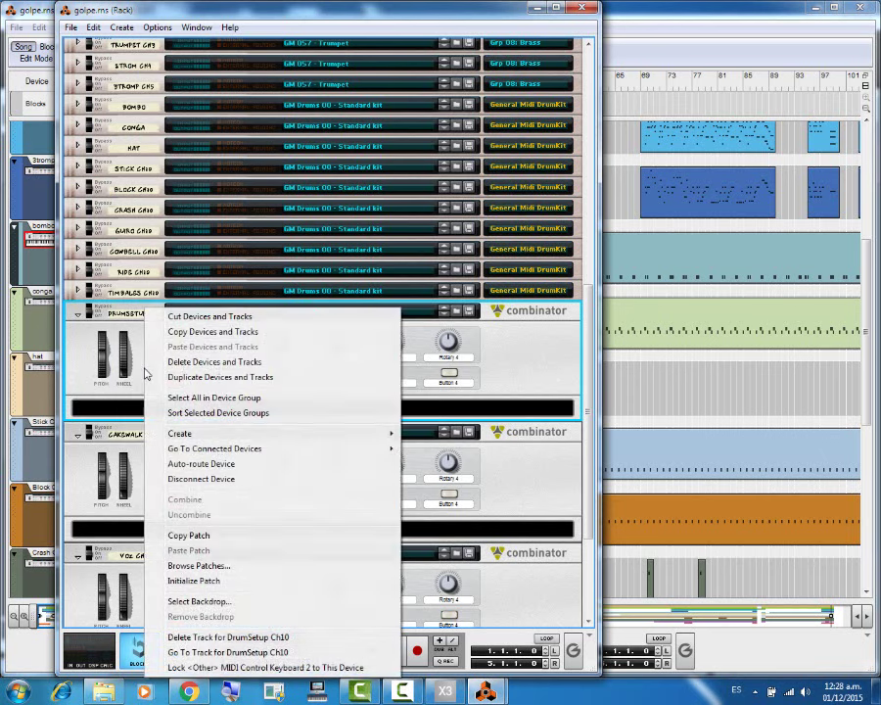
click(198, 364)
click(298, 370)
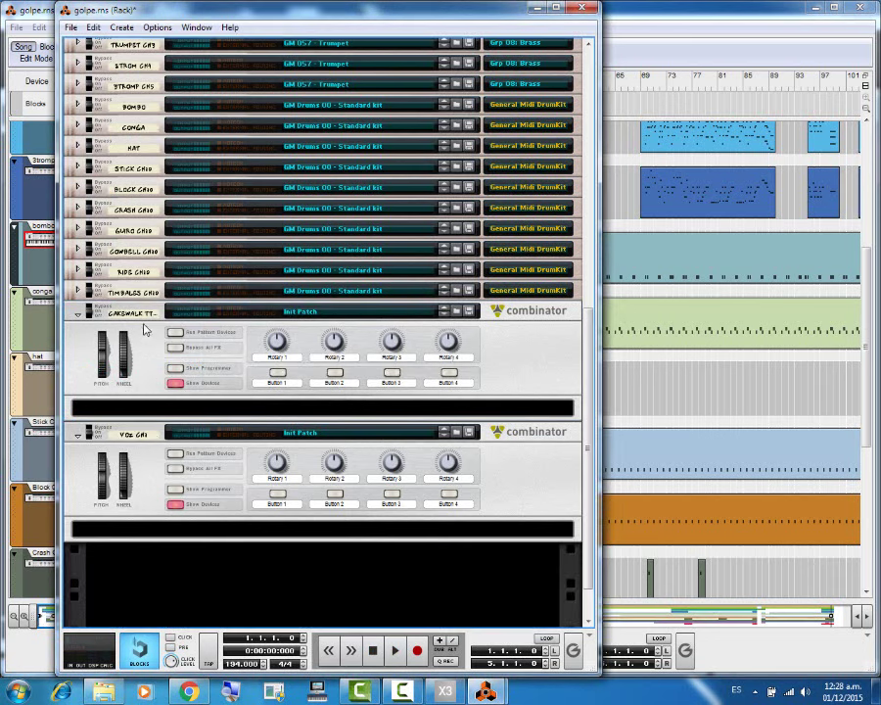
Step: Delete the Cakewalk TTS-1 1 Output Ch1 combinator from the rack together with its track
right_click(145, 340)
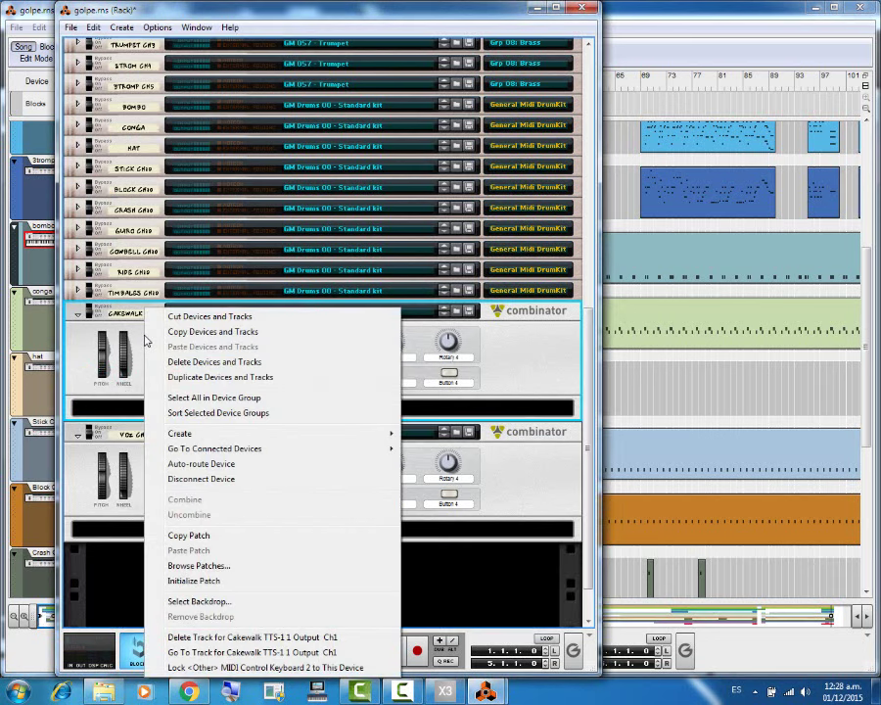
click(214, 361)
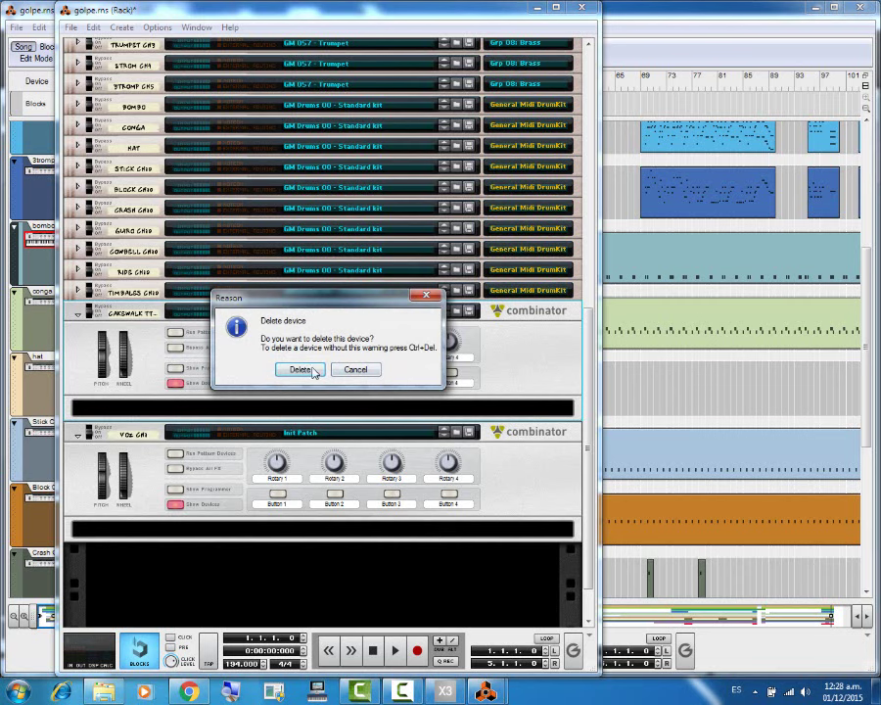
click(304, 374)
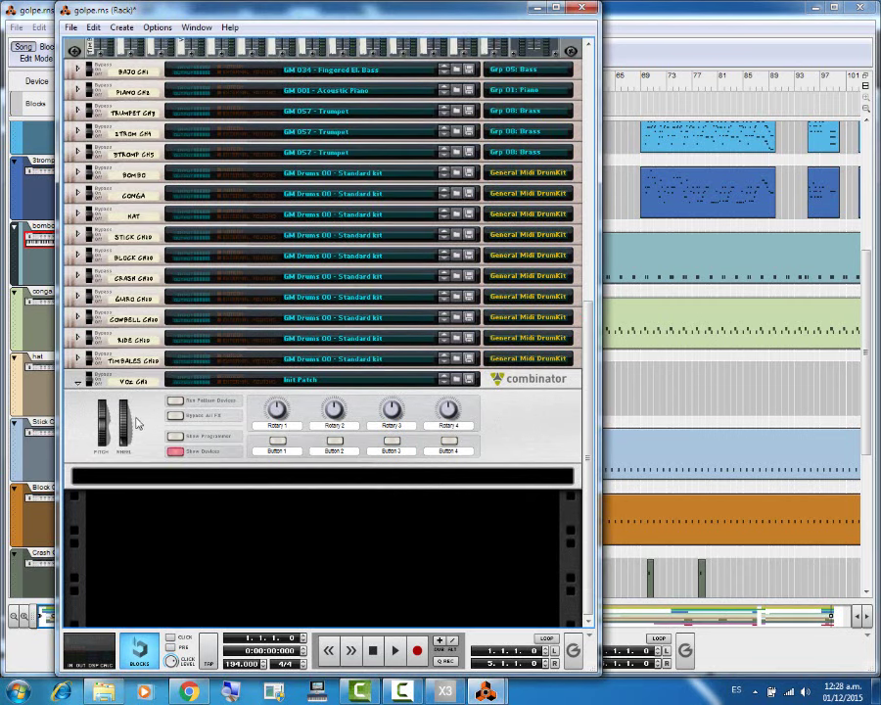
Step: Delete the voz Ch1 combinator from the rack together with its track
right_click(137, 421)
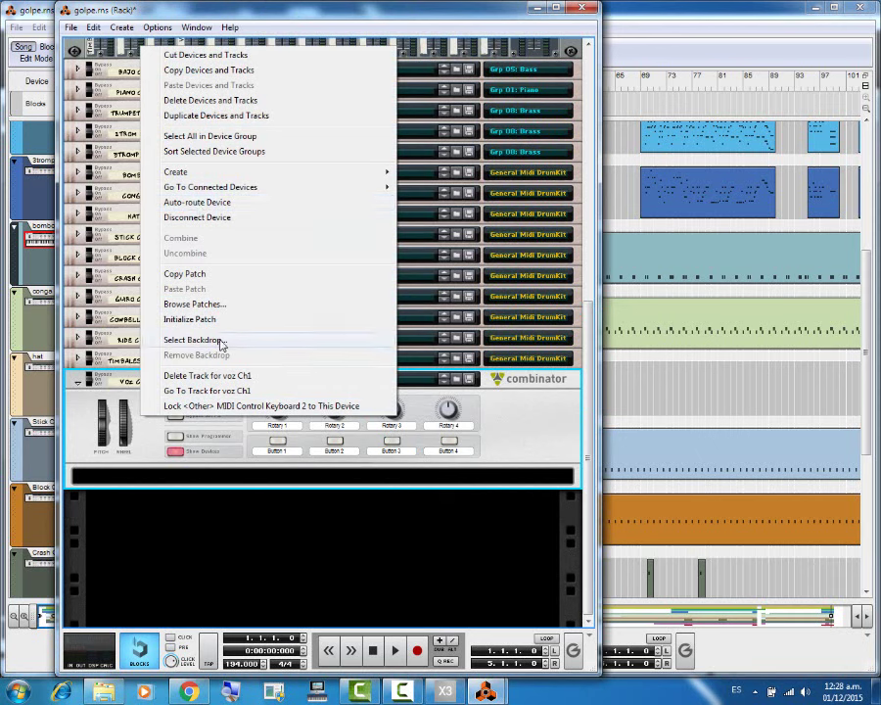
click(214, 99)
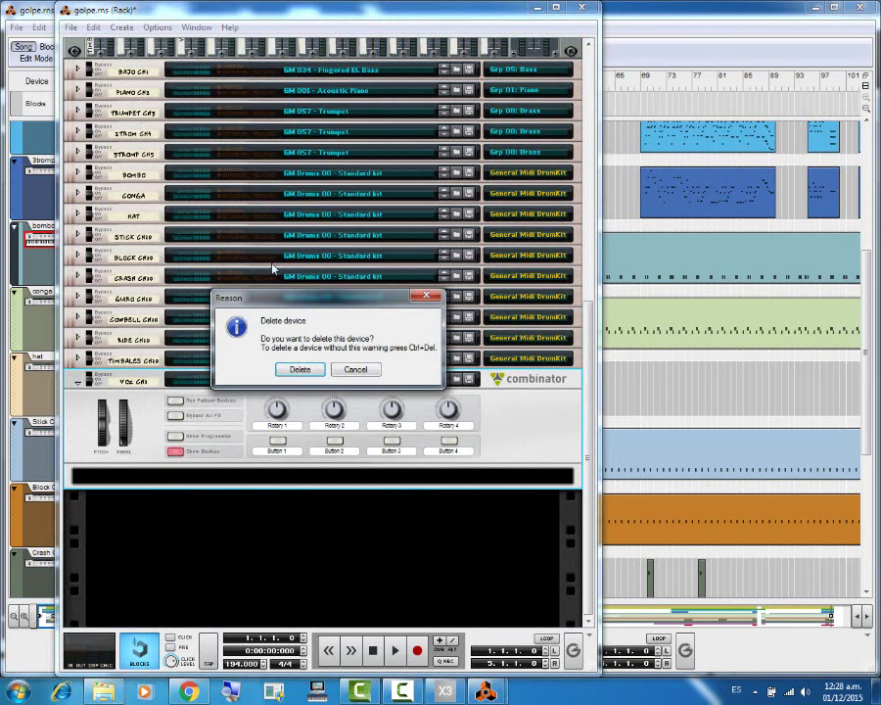
click(300, 371)
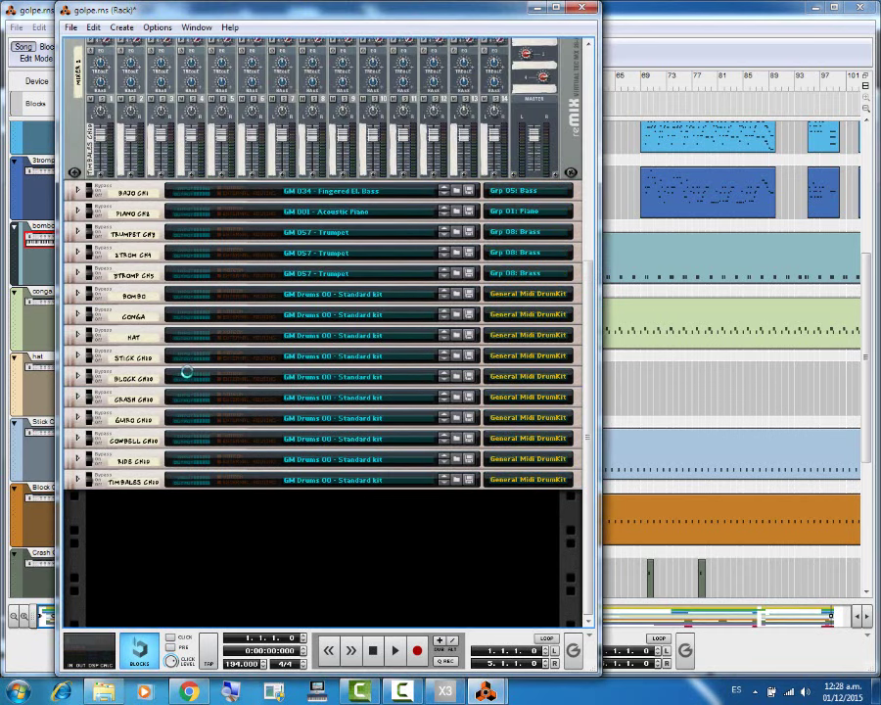
Step: Play the song from the start twice and check the channel meters on Mixer 1 and Mixer 2
scroll(79, 165, up, 2)
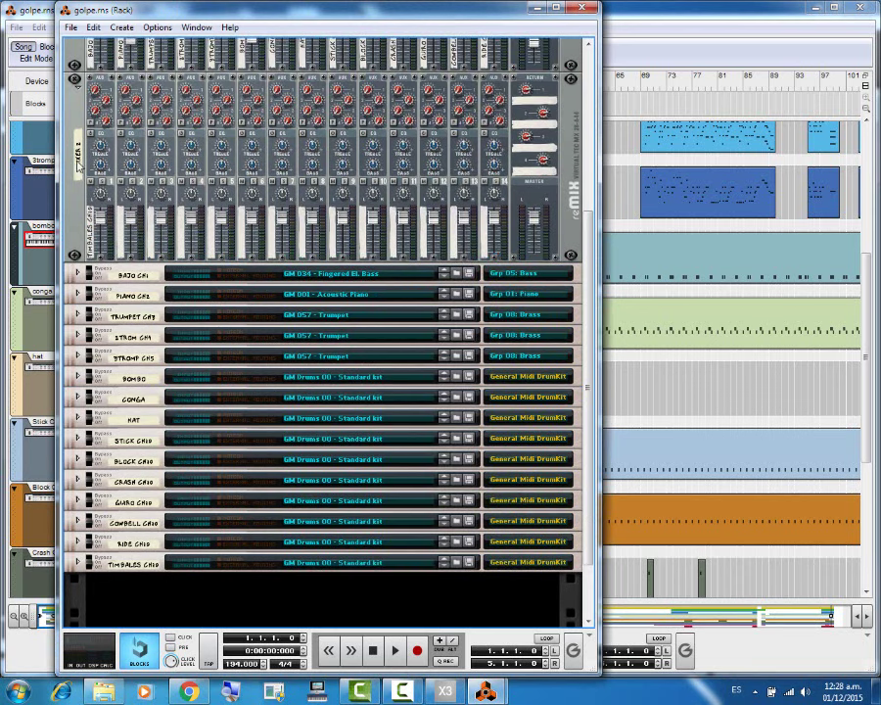
key(space)
scroll(291, 235, up, 3)
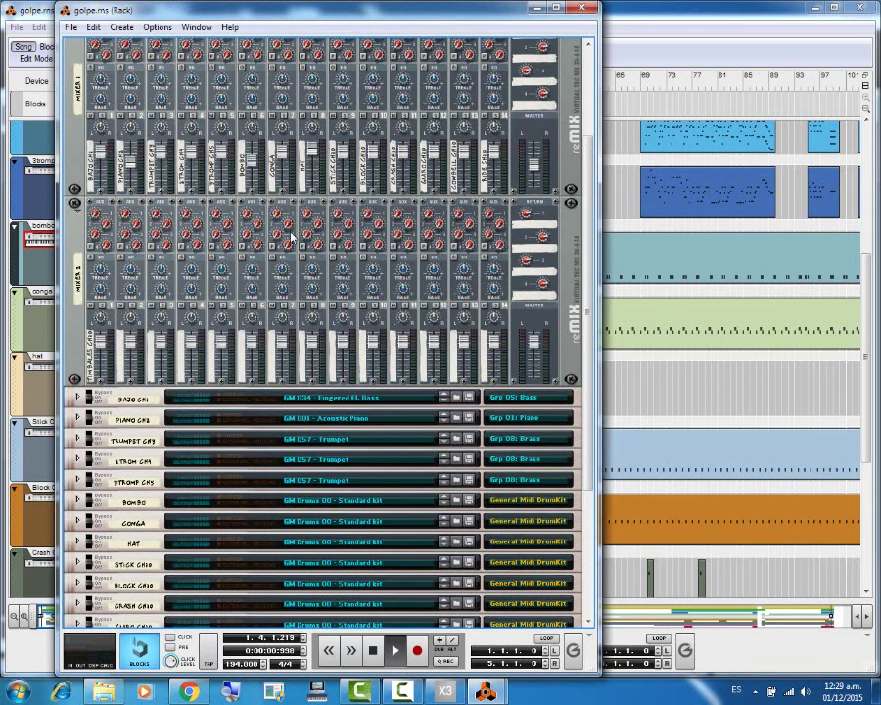
scroll(290, 235, up, 2)
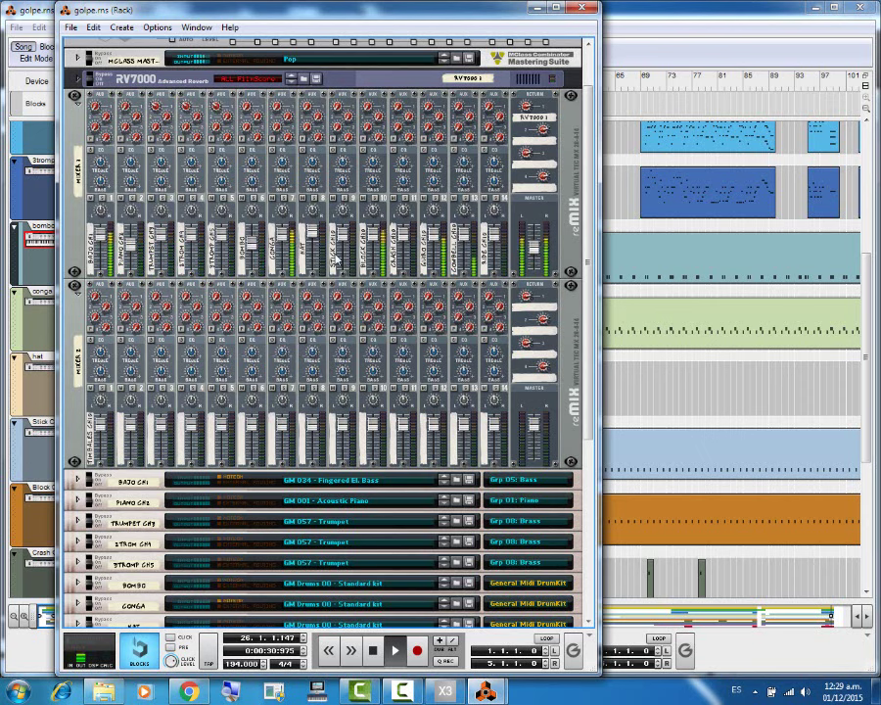
key(space)
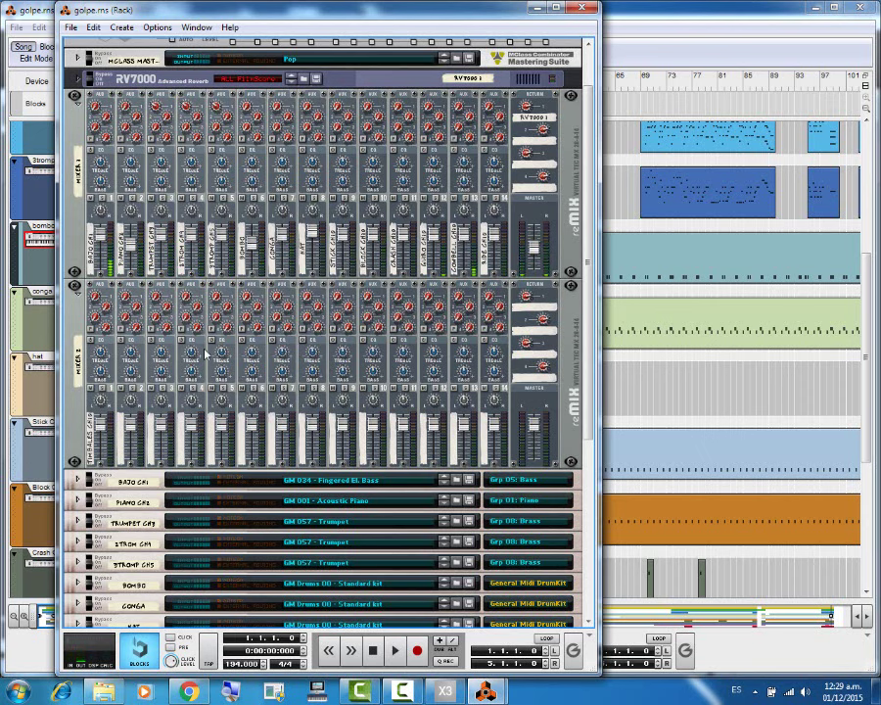
scroll(178, 384, down, 6)
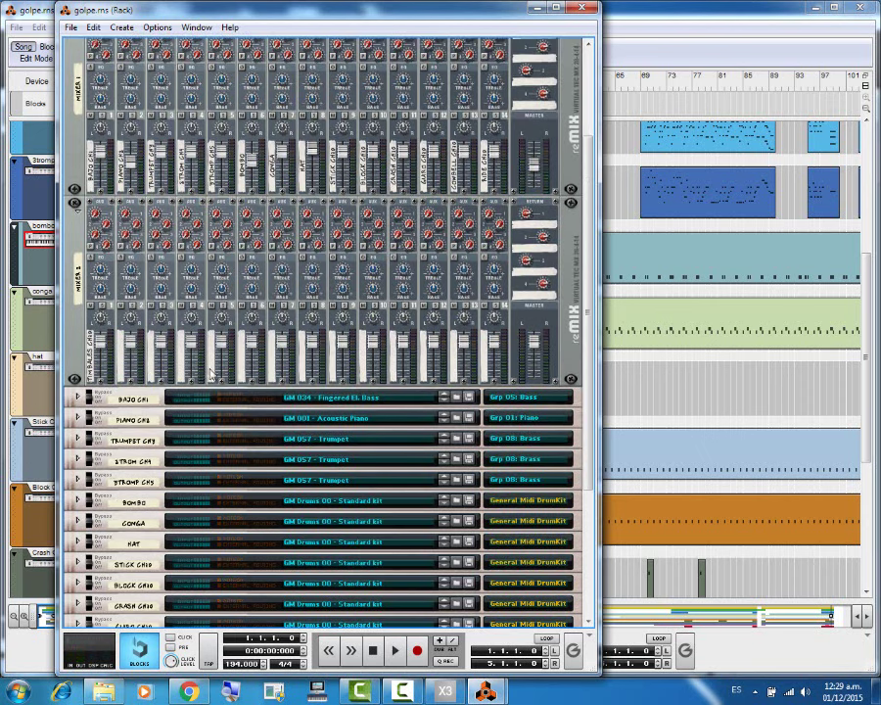
scroll(181, 453, up, 7)
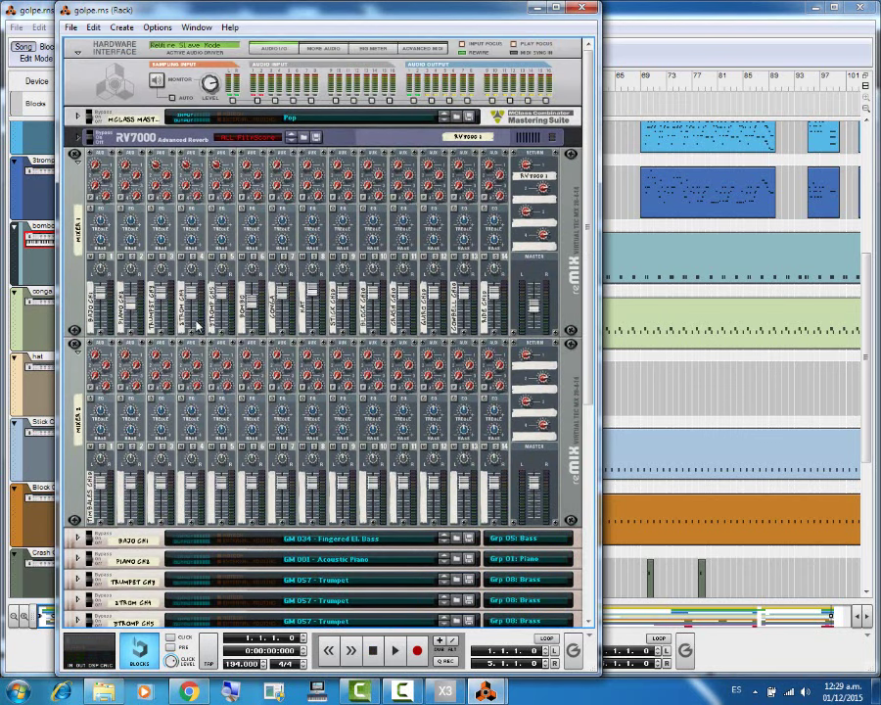
key(space)
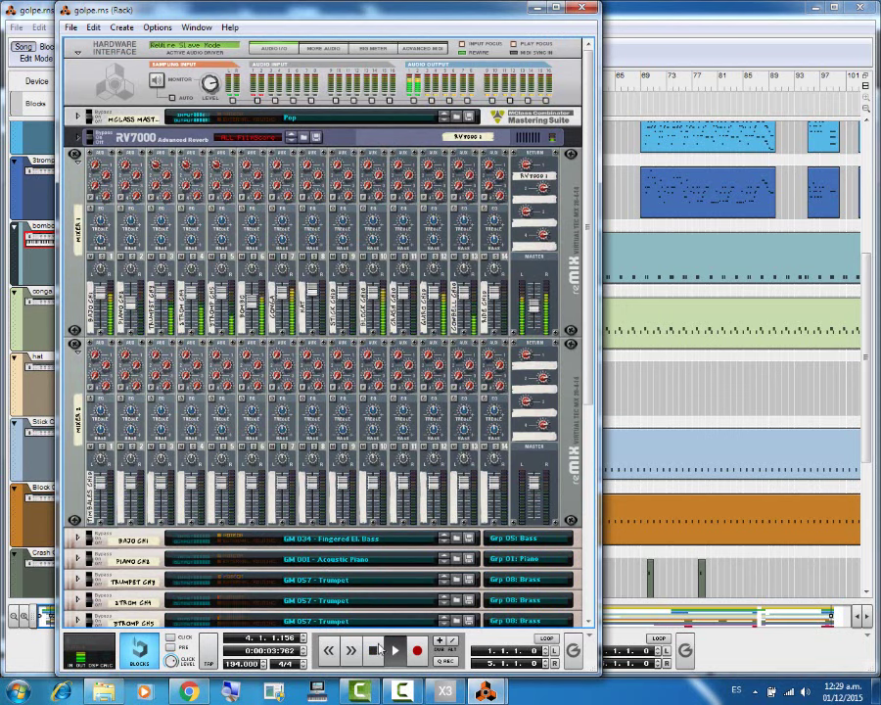
Step: Switch to SONAR X3, unmute Cakewalk TTS-1, mute the Reason folder and play the song briefly
key(alt+Tab)
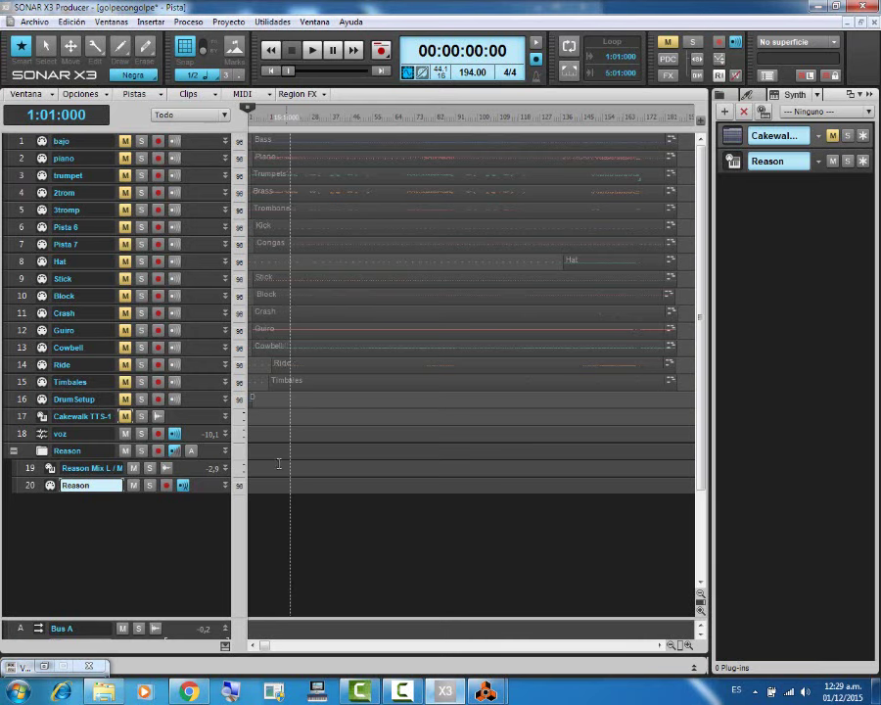
ctrl+click(125, 418)
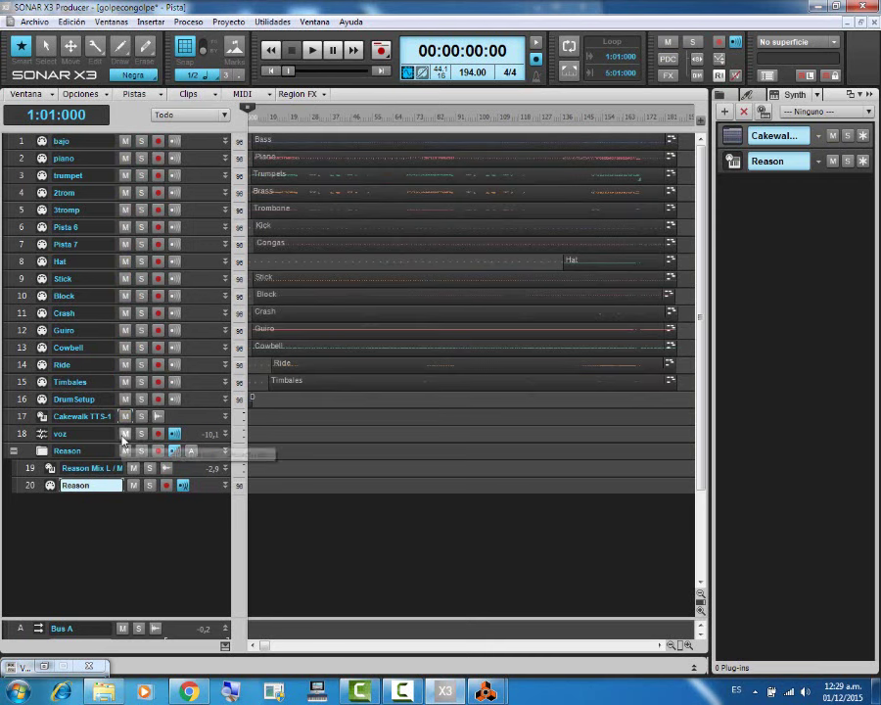
click(125, 450)
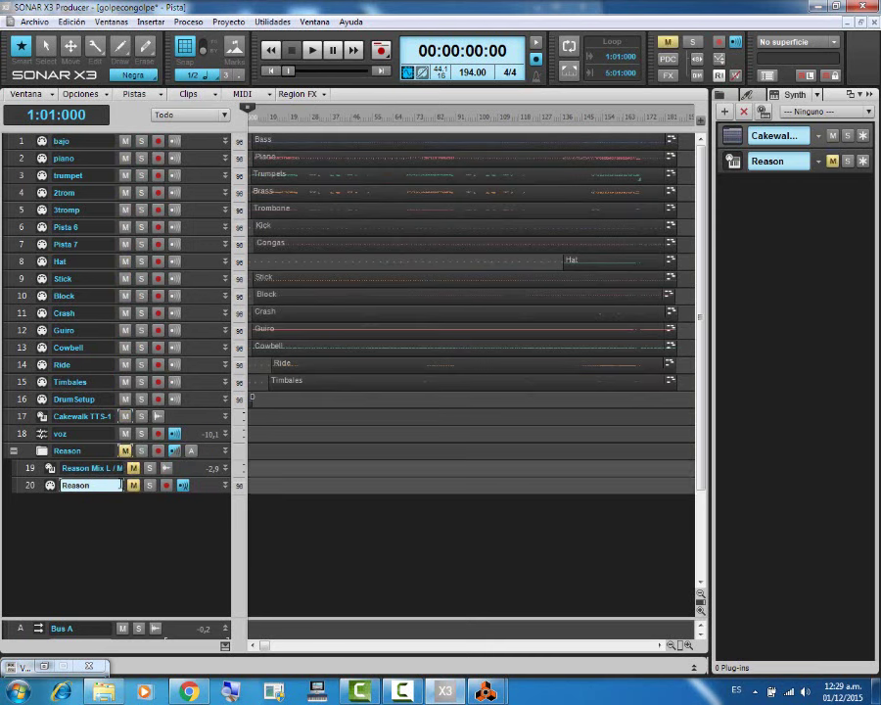
key(space)
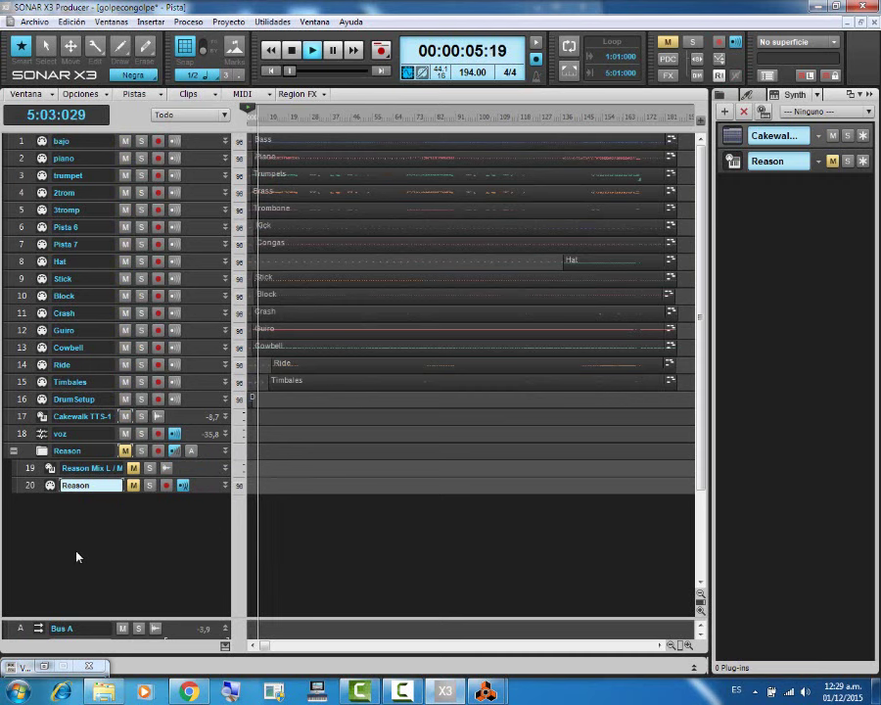
key(space)
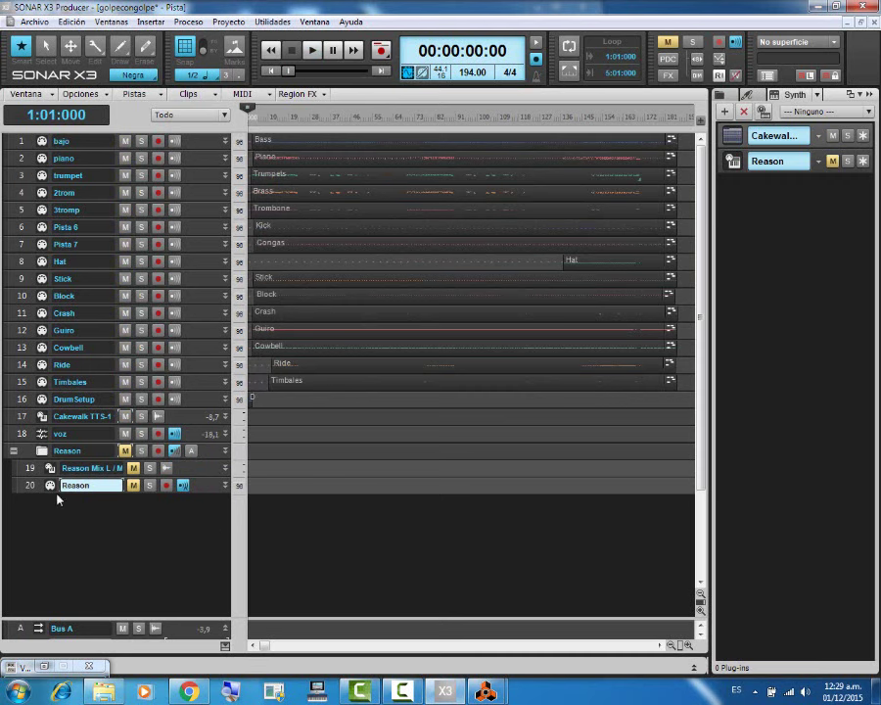
Step: Mute Cakewalk TTS-1, unmute the Reason folder and play the song to compare the sound
click(125, 416)
click(124, 451)
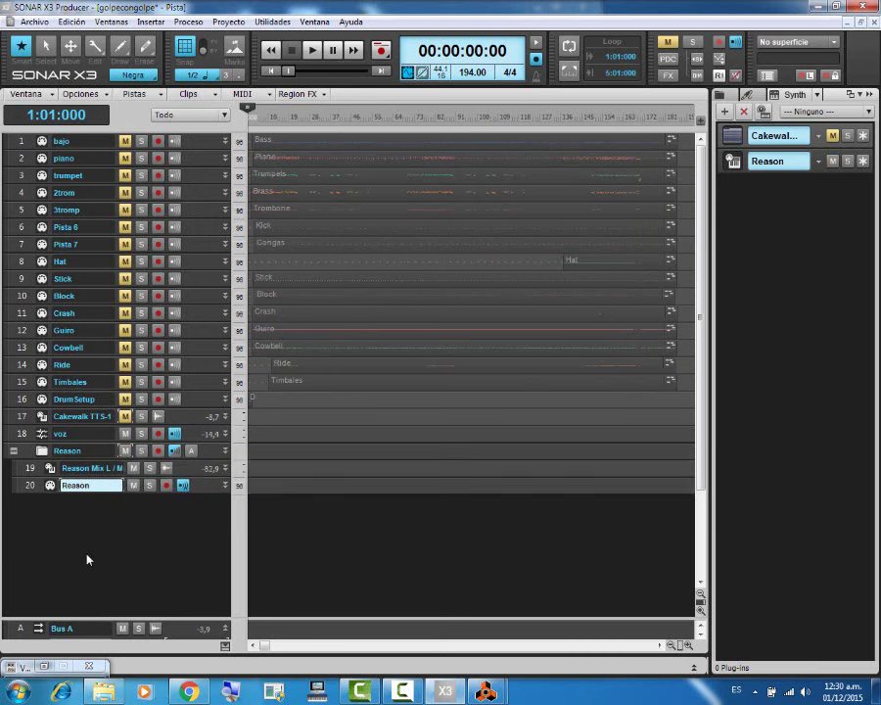
key(space)
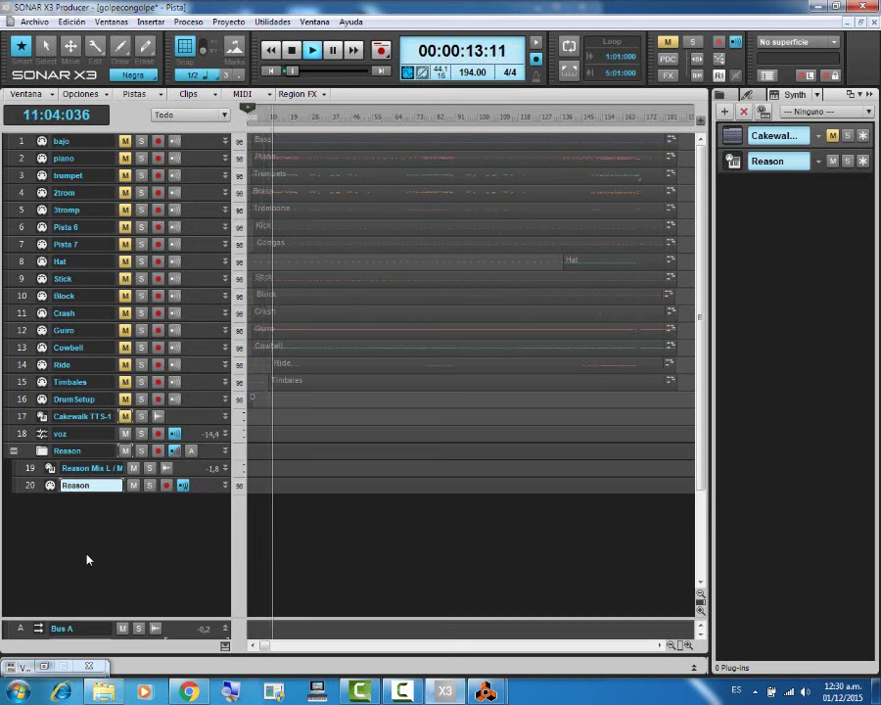
key(space)
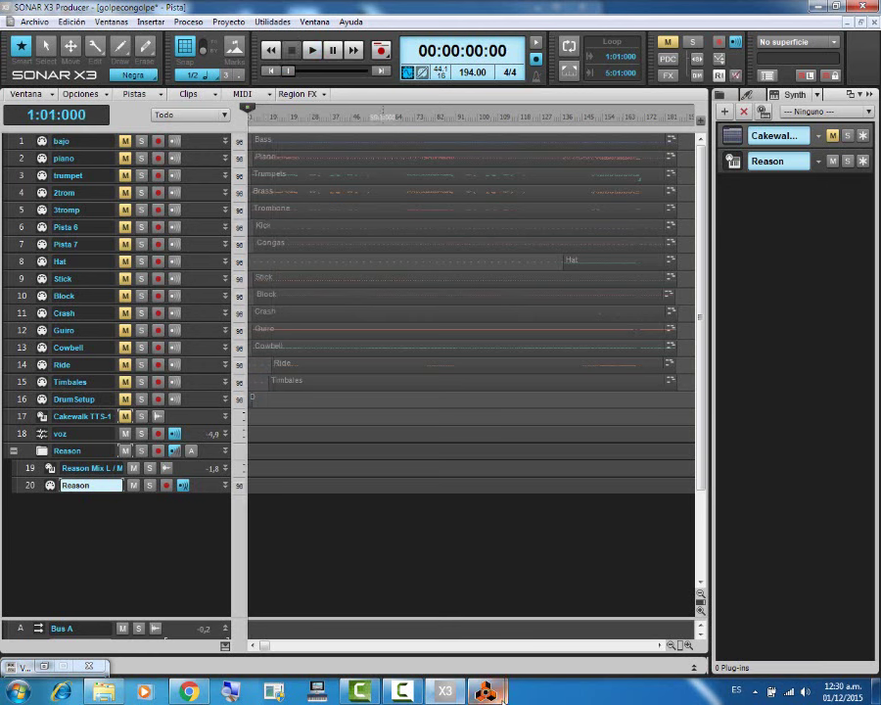
Step: Switch to the golpe.rns rack window in Reason and start playing the song
mouse_move(487, 691)
click(434, 632)
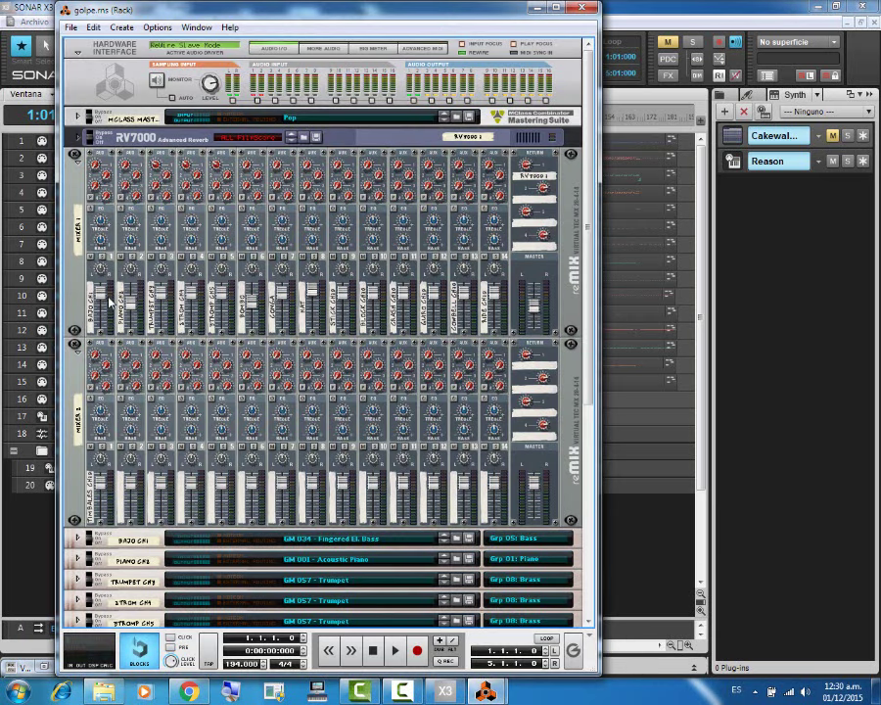
key(space)
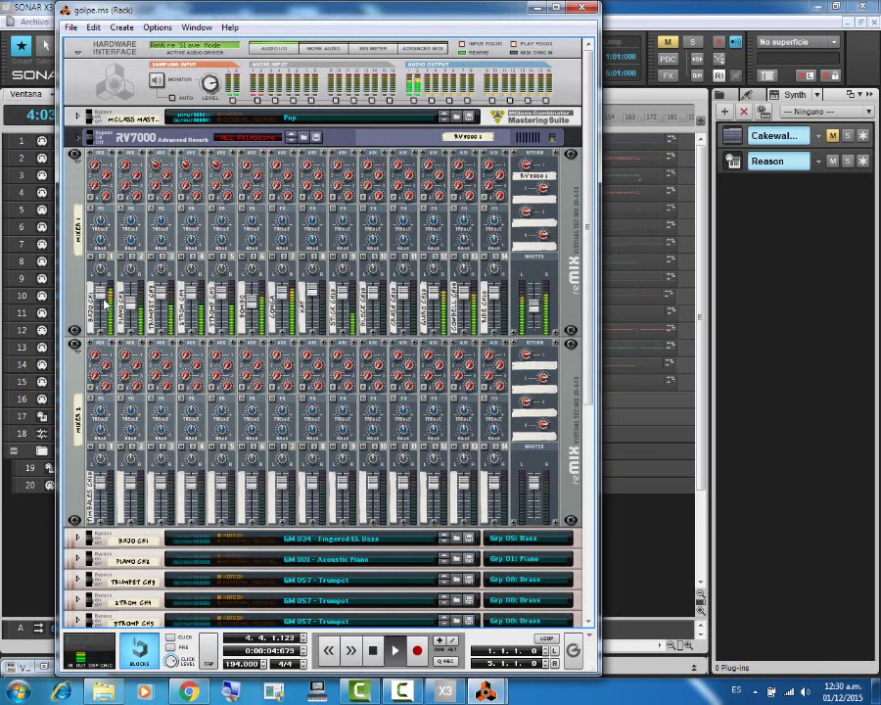
Step: Lower the Bajo Ch1 level on Mixer 1 to 60, raise it back, and briefly solo Block Ch10
click(102, 301)
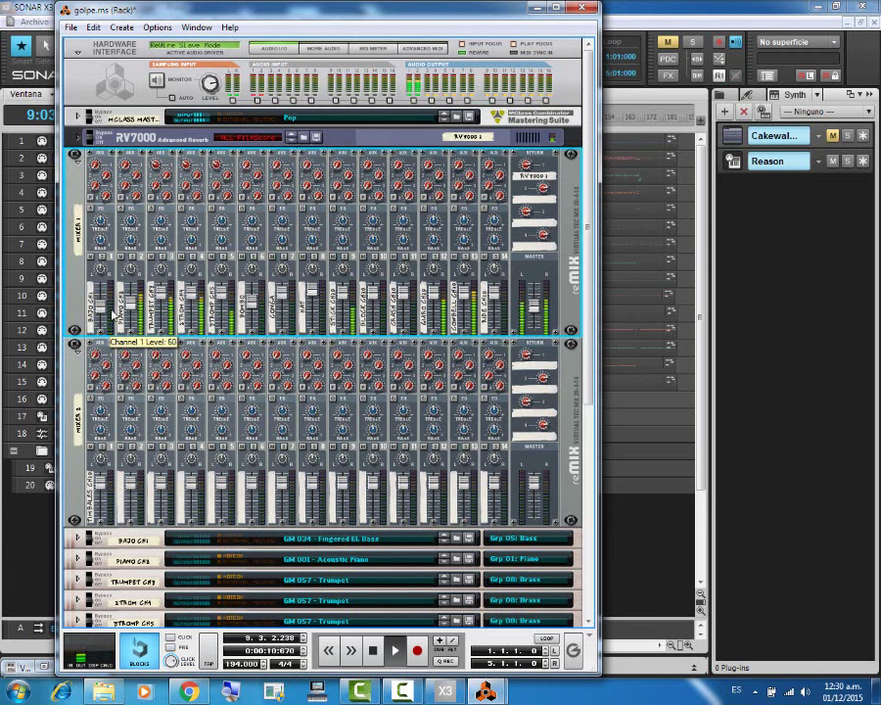
drag(111, 315, 95, 294)
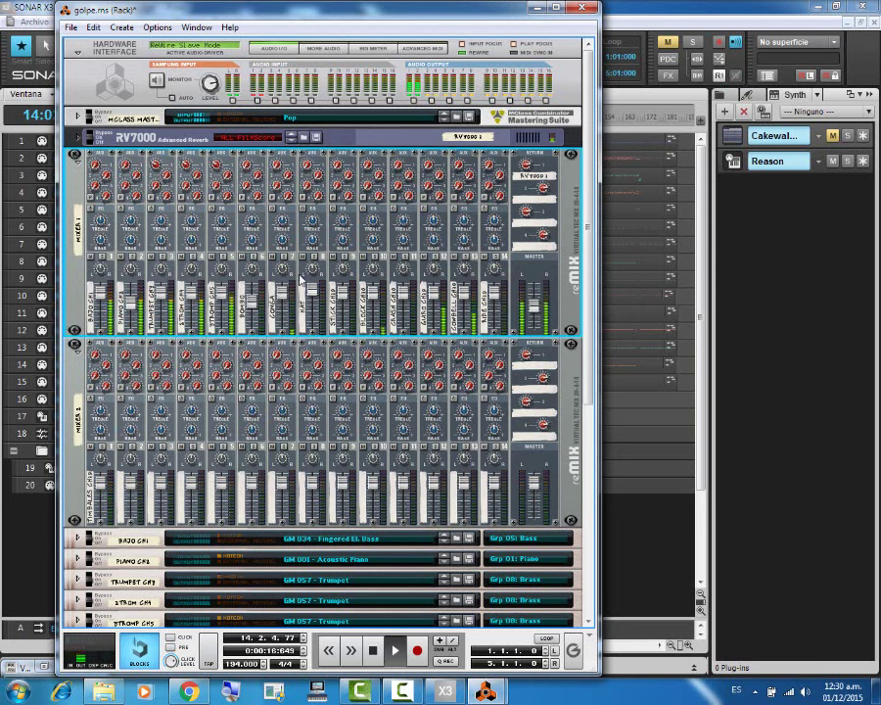
click(374, 257)
click(374, 258)
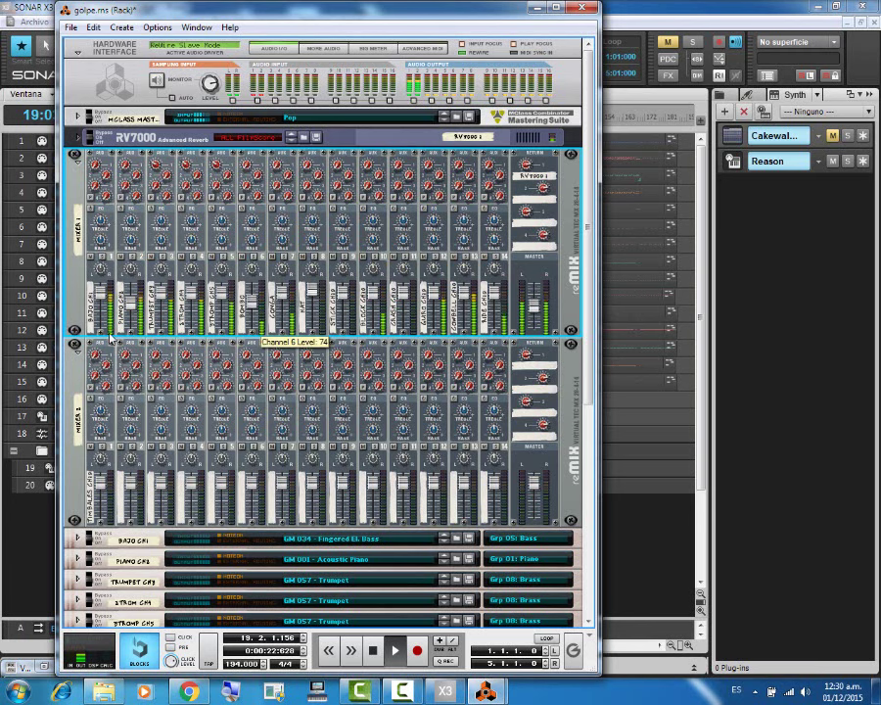
Step: Stop playback, close the golpe.rns rack in Reason, and archive the Reason folder in SONAR X3
key(space)
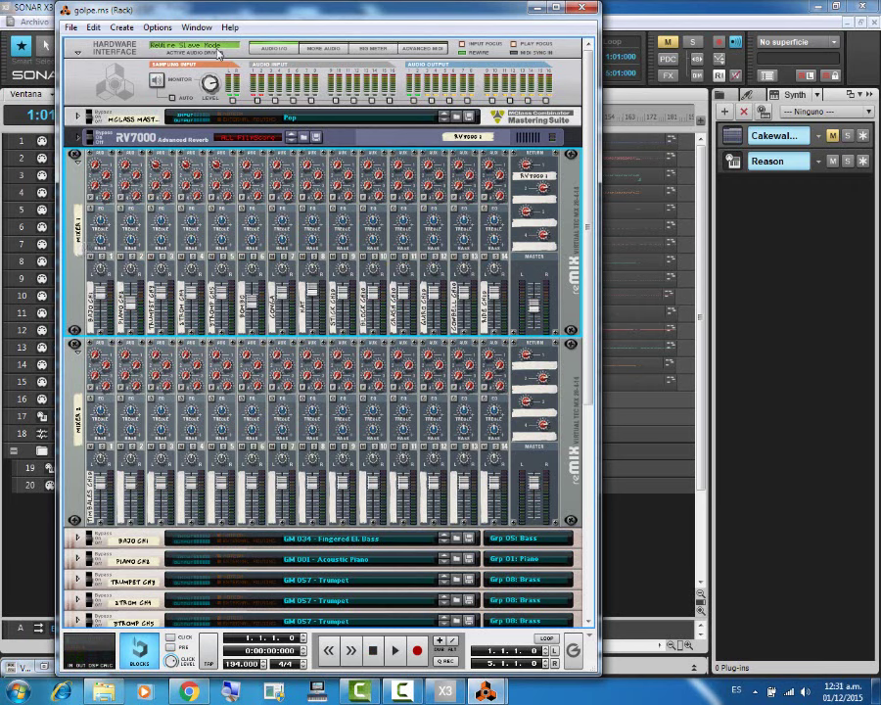
click(585, 8)
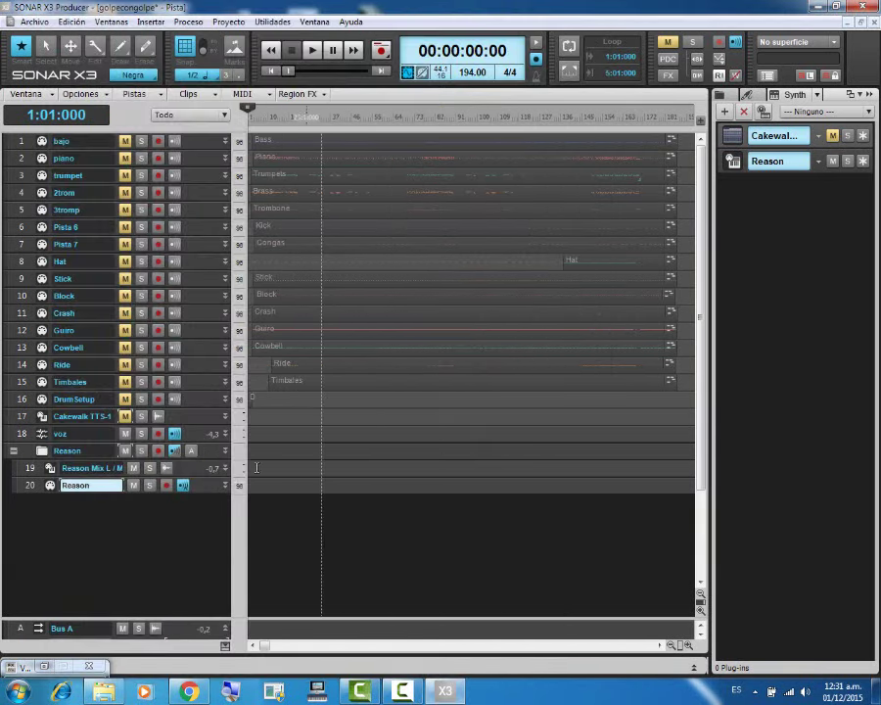
click(189, 452)
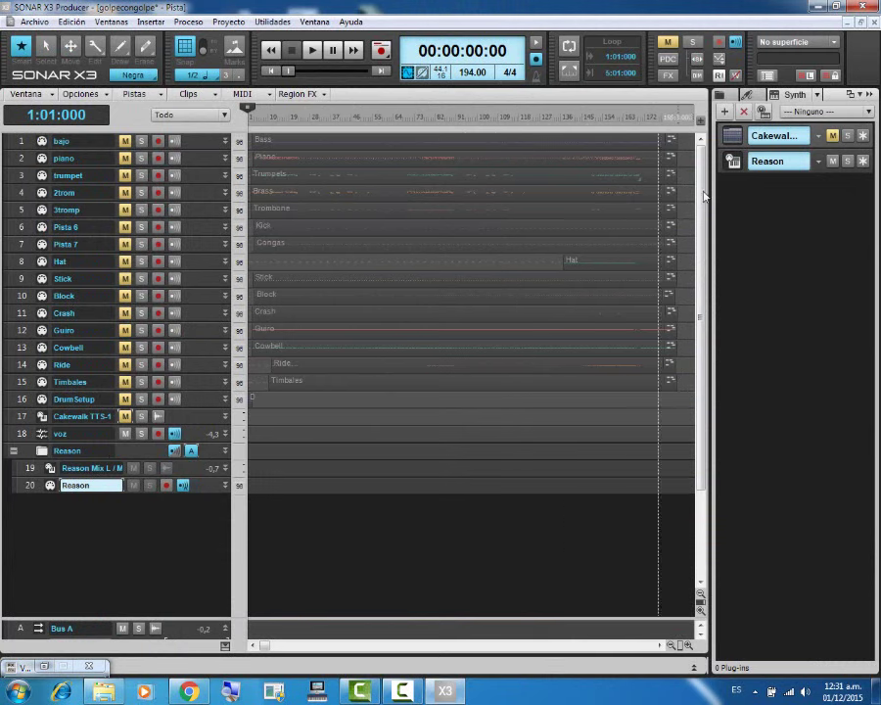
Step: Minimize SONAR, run Reason as administrator from its desktop shortcut and open the recent song golpe.rns
click(820, 6)
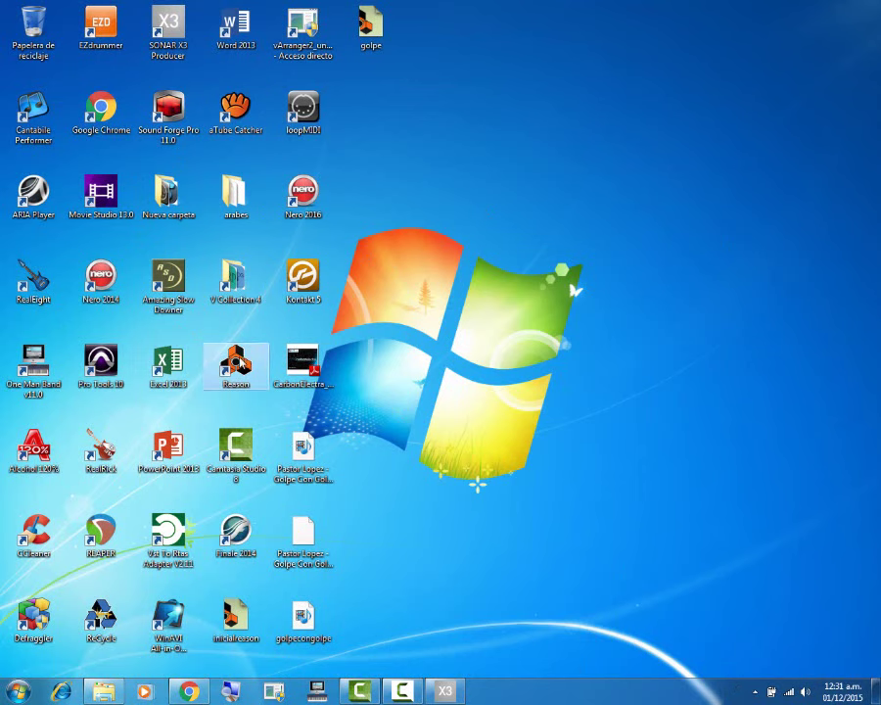
right_click(235, 362)
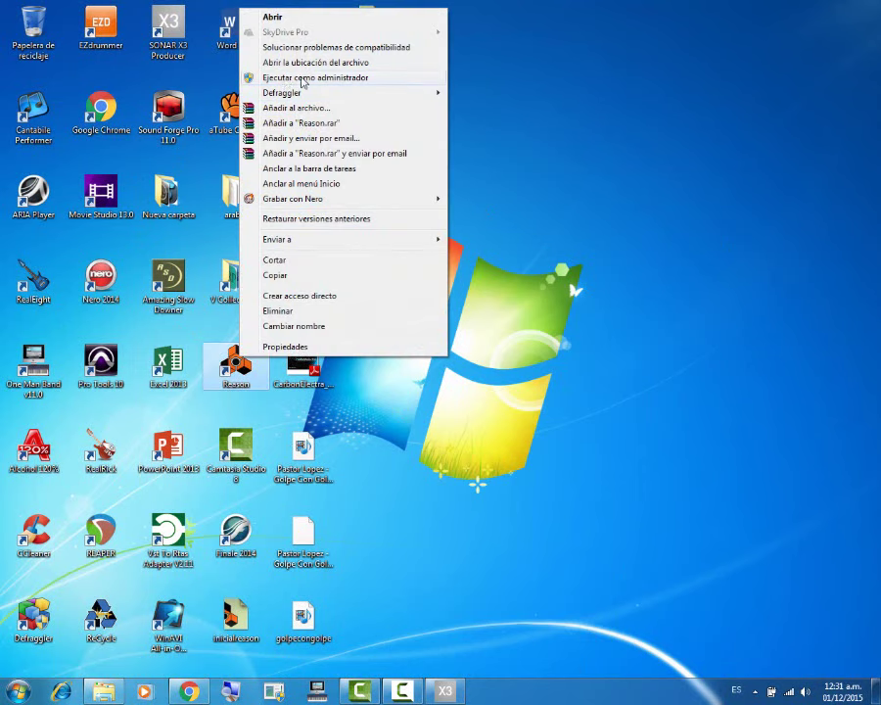
click(303, 82)
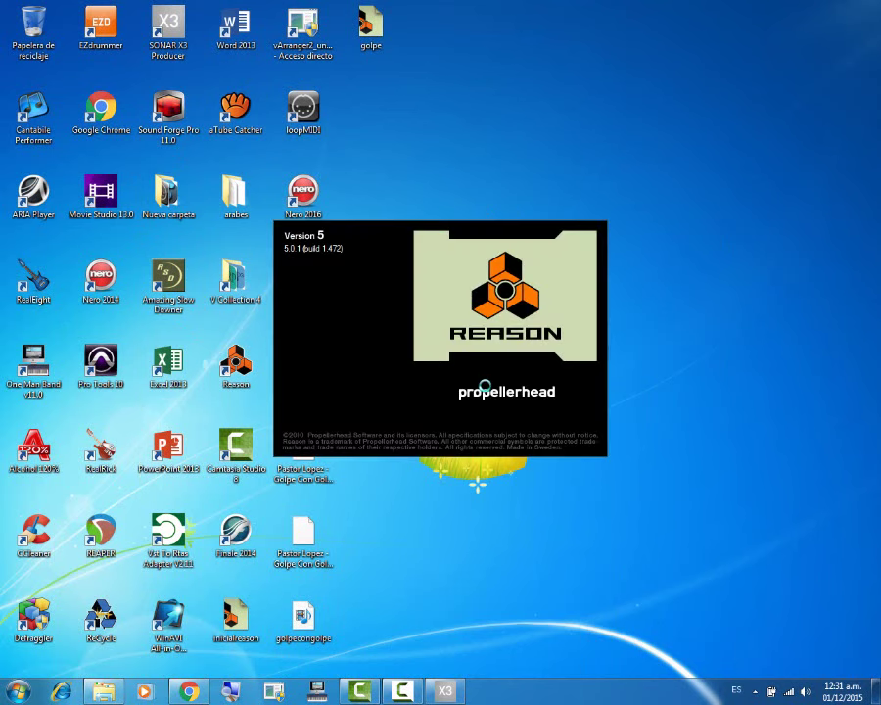
click(445, 366)
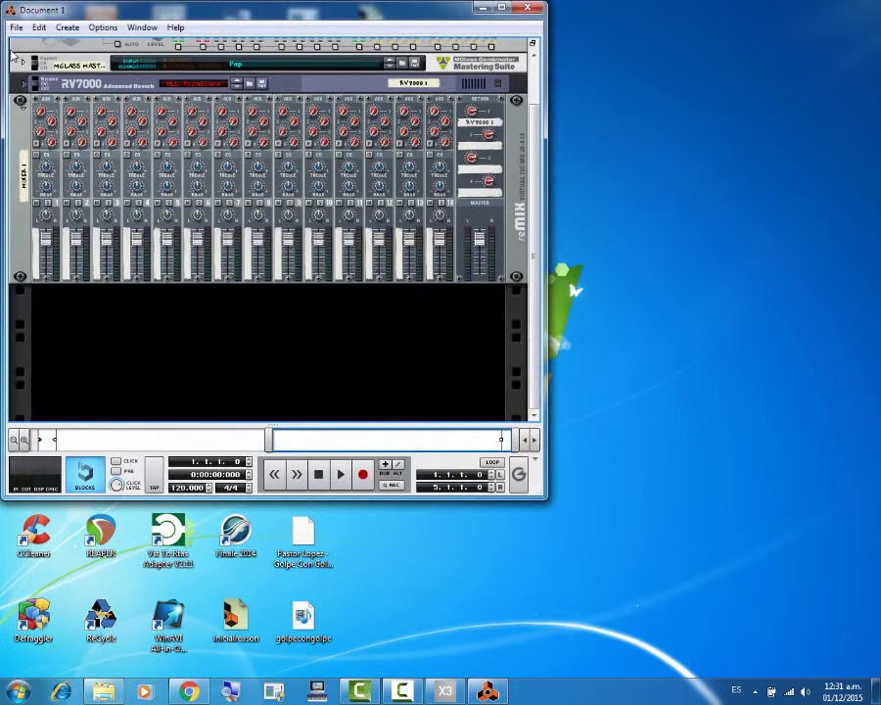
click(16, 28)
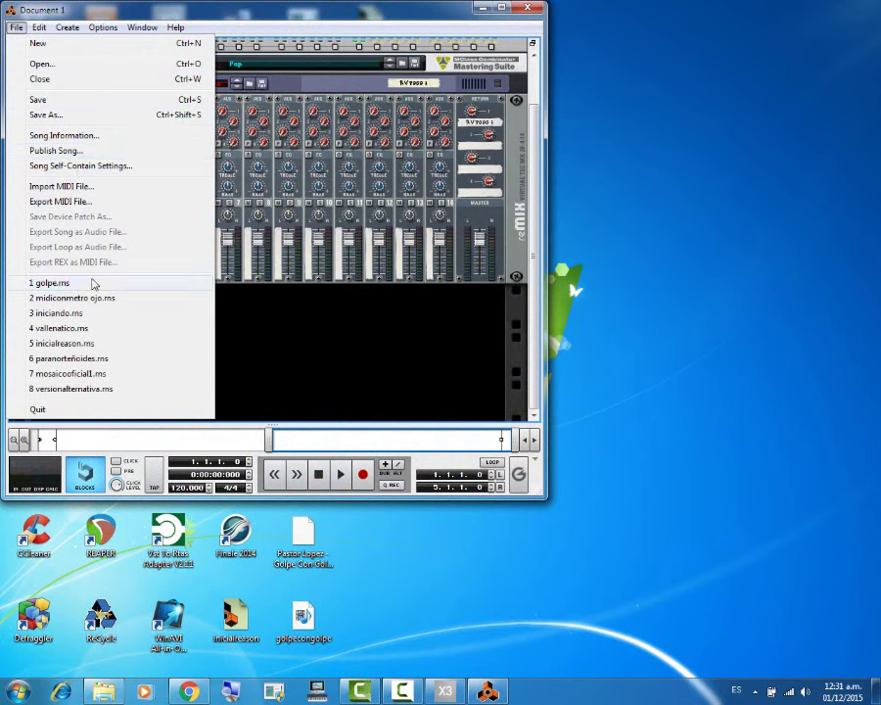
click(88, 282)
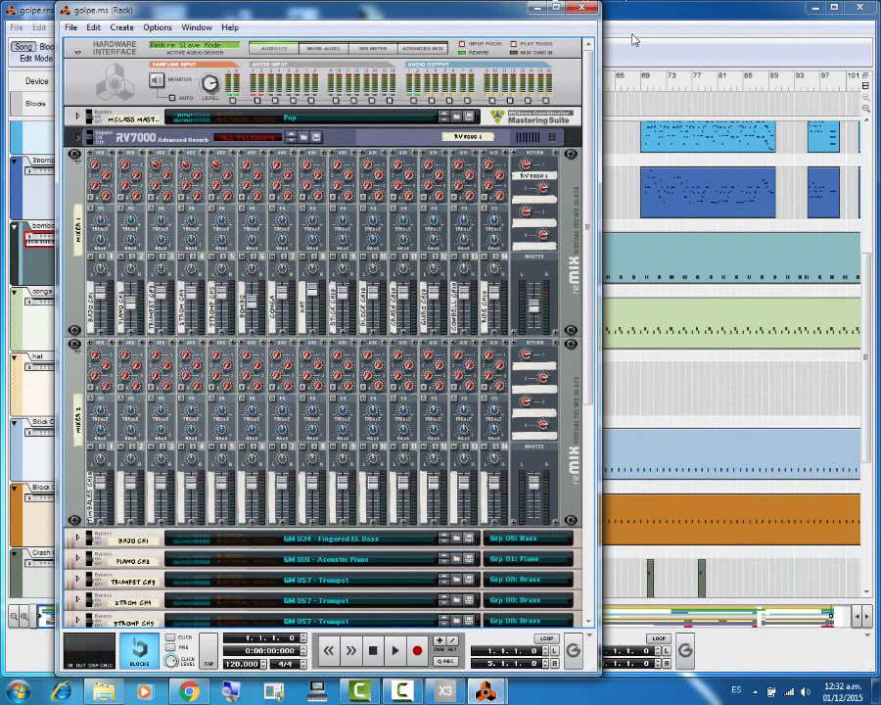
Step: Move the golpe.rns rack window aside and bring the sequencer window to the front
drag(303, 8, 189, 19)
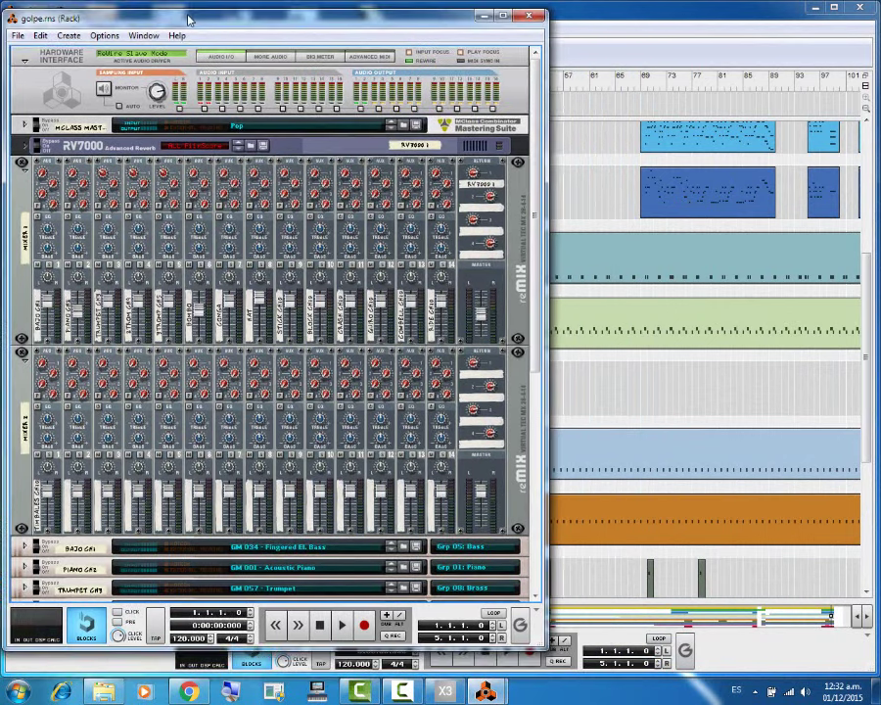
click(574, 60)
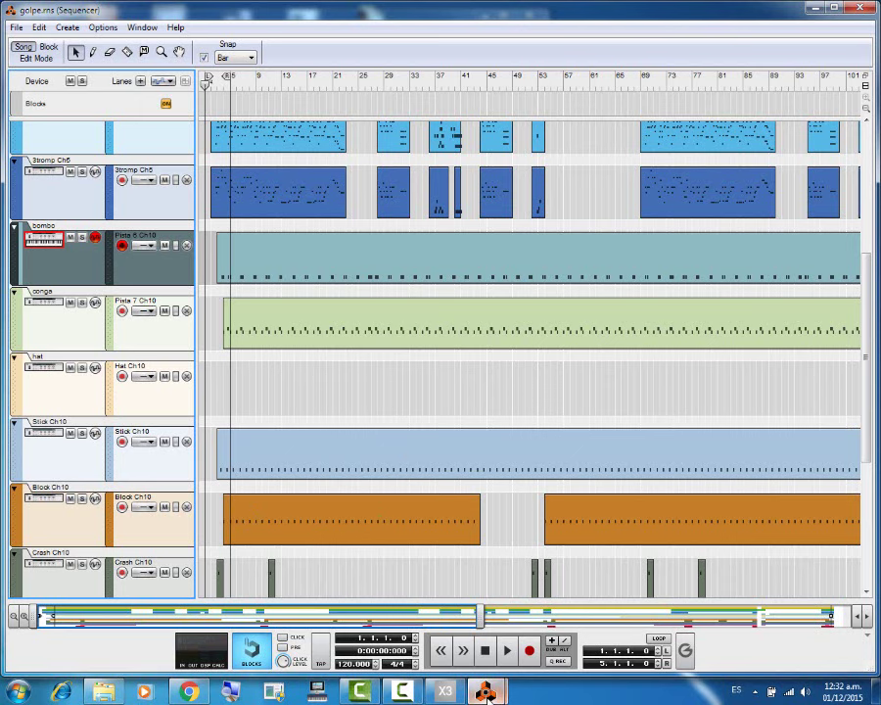
mouse_move(487, 692)
click(362, 627)
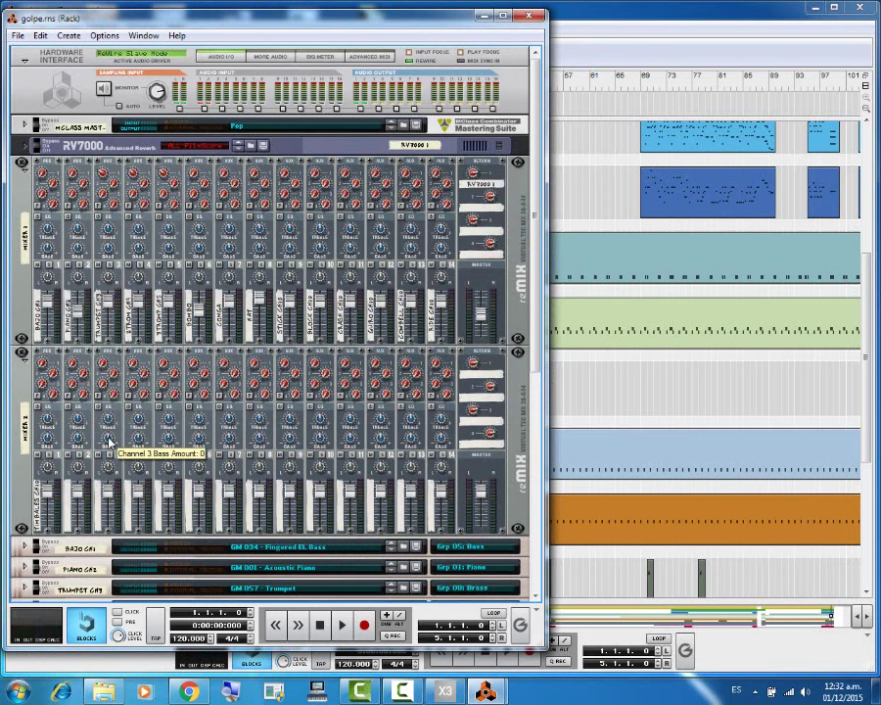
click(587, 53)
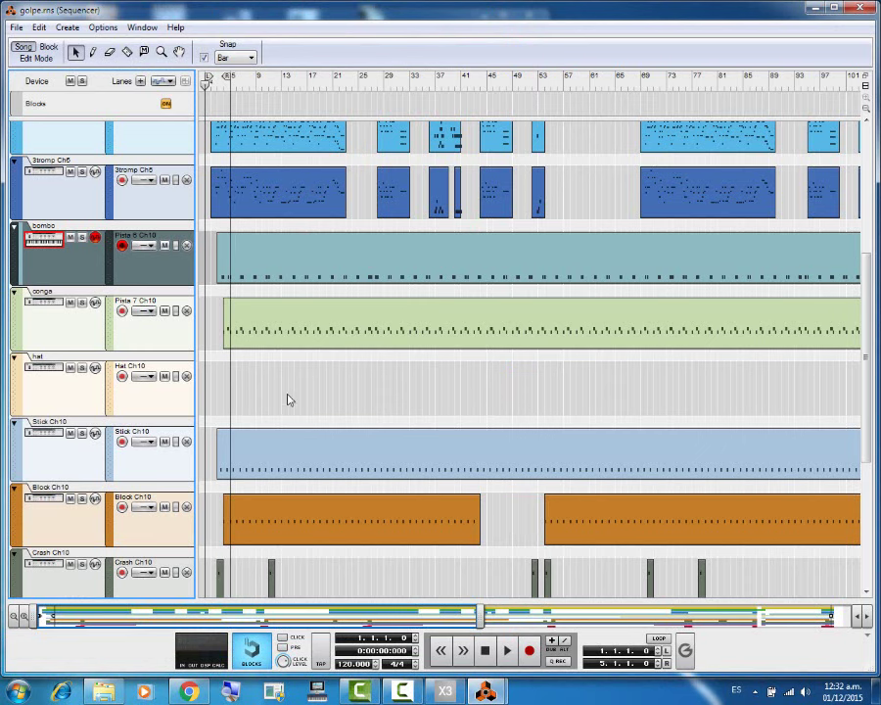
Step: Mute the Timbales, Ride, Cowbell, Guiro, Crash, Block, Stick, hat and conga tracks in the sequencer
scroll(274, 390, down, 4)
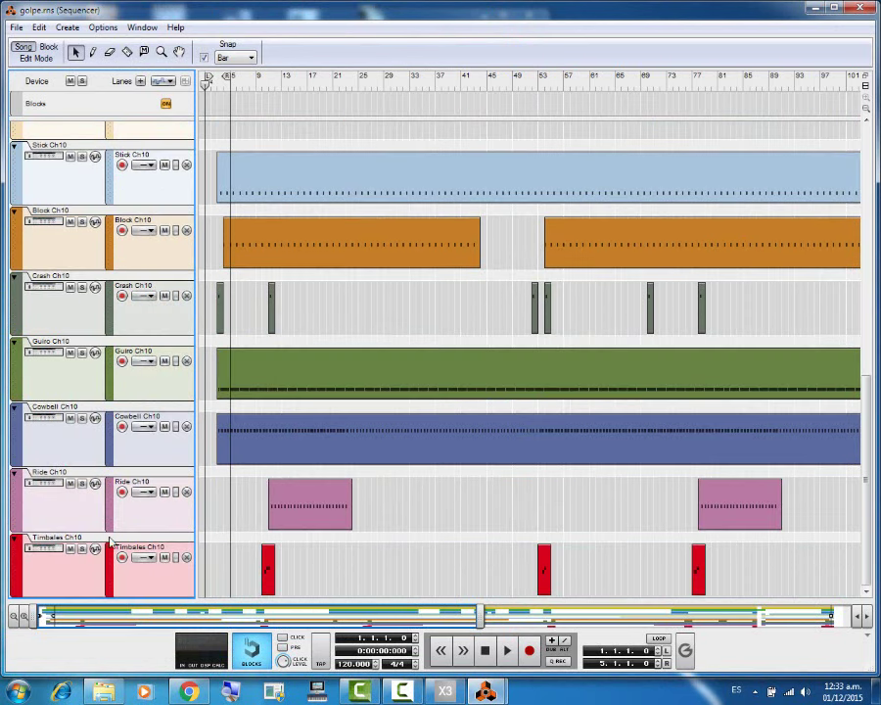
click(71, 483)
click(70, 548)
click(70, 419)
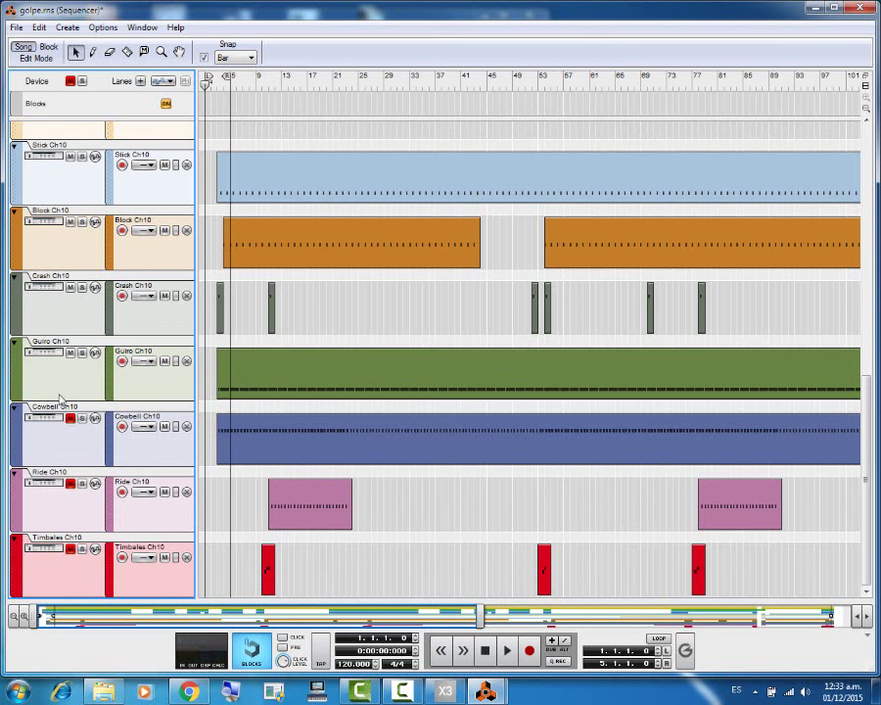
click(70, 353)
scroll(71, 374, up, 2)
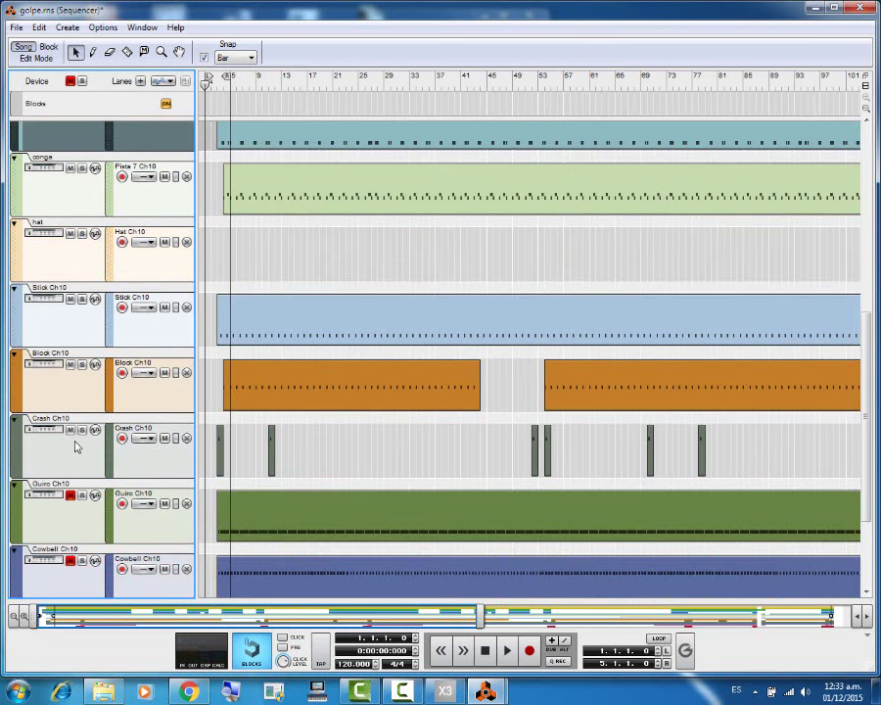
click(71, 431)
scroll(55, 335, up, 2)
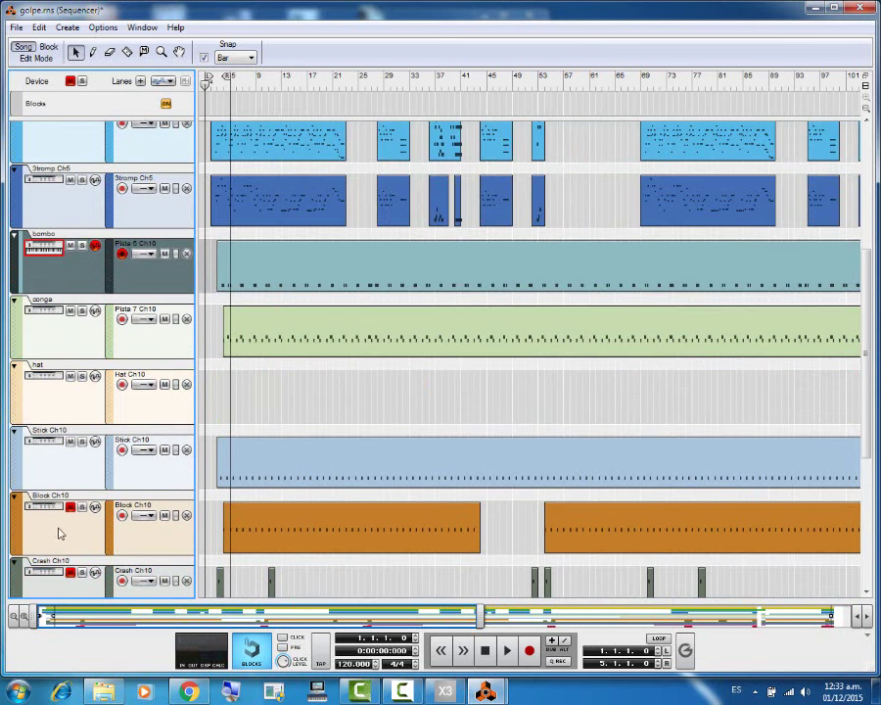
click(68, 443)
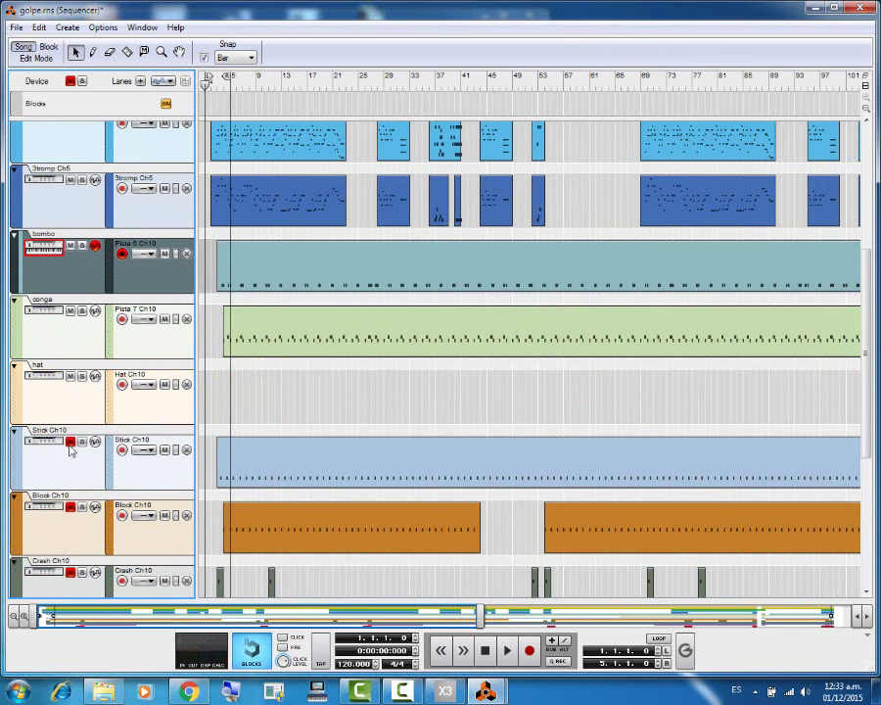
click(70, 378)
scroll(81, 353, up, 4)
scroll(235, 480, down, 2)
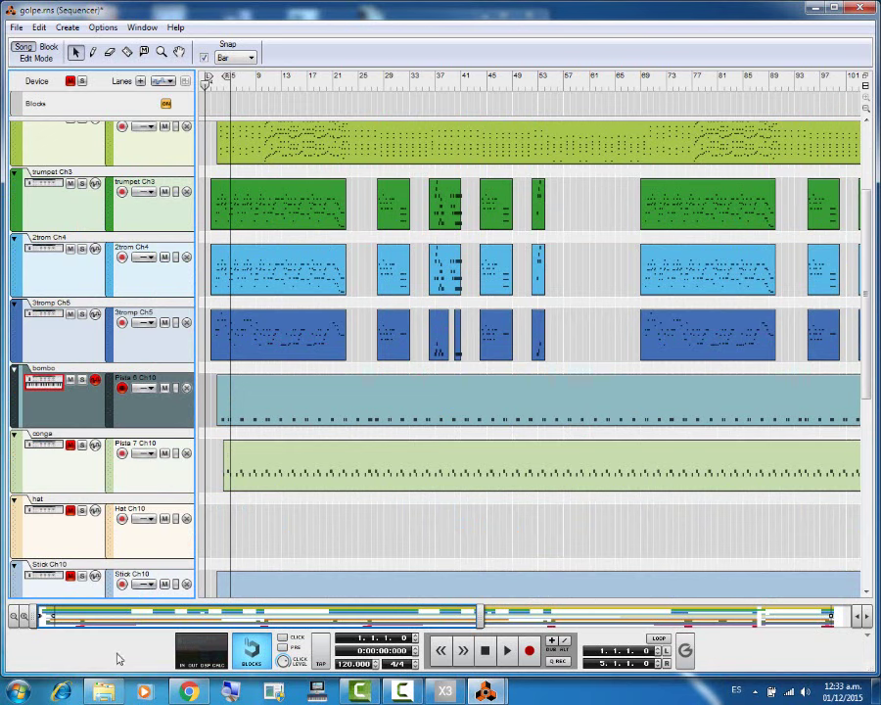
Step: Move the song end marker just past the last clips, to about bar 191
click(15, 622)
click(14, 622)
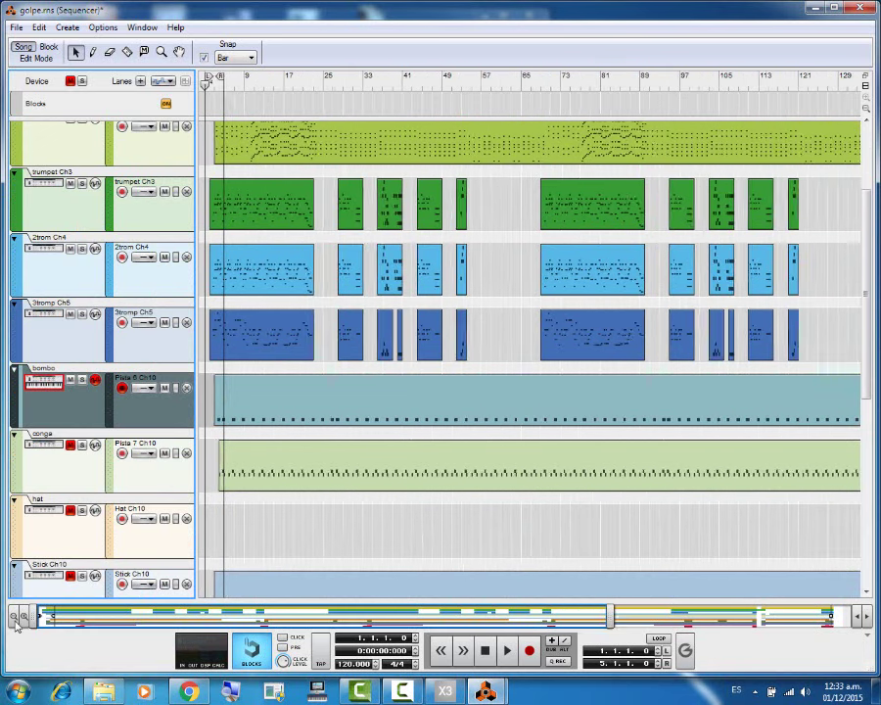
click(14, 622)
click(15, 622)
click(15, 617)
click(15, 617)
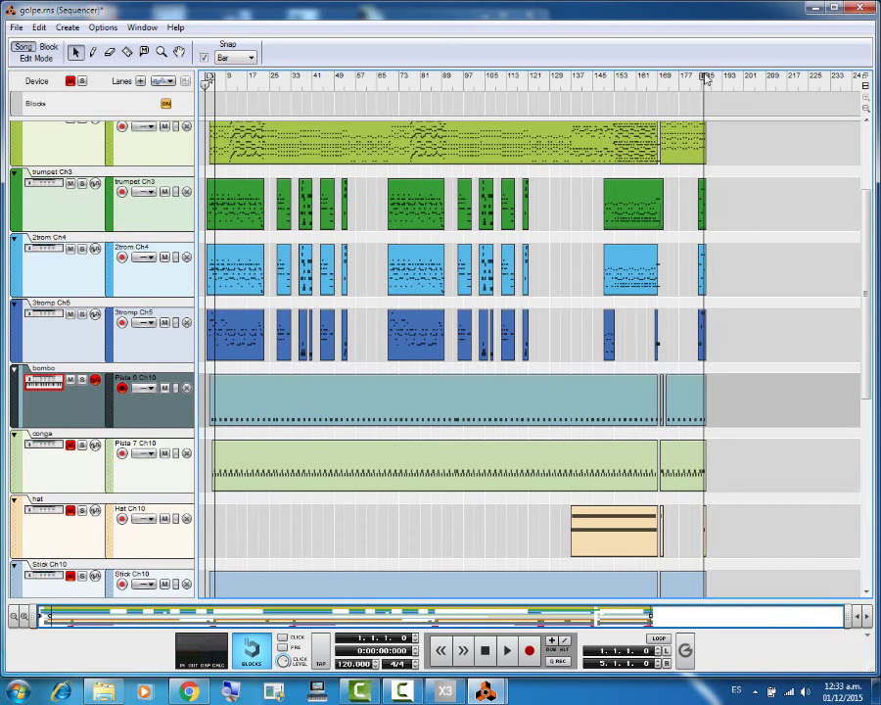
drag(705, 78, 718, 79)
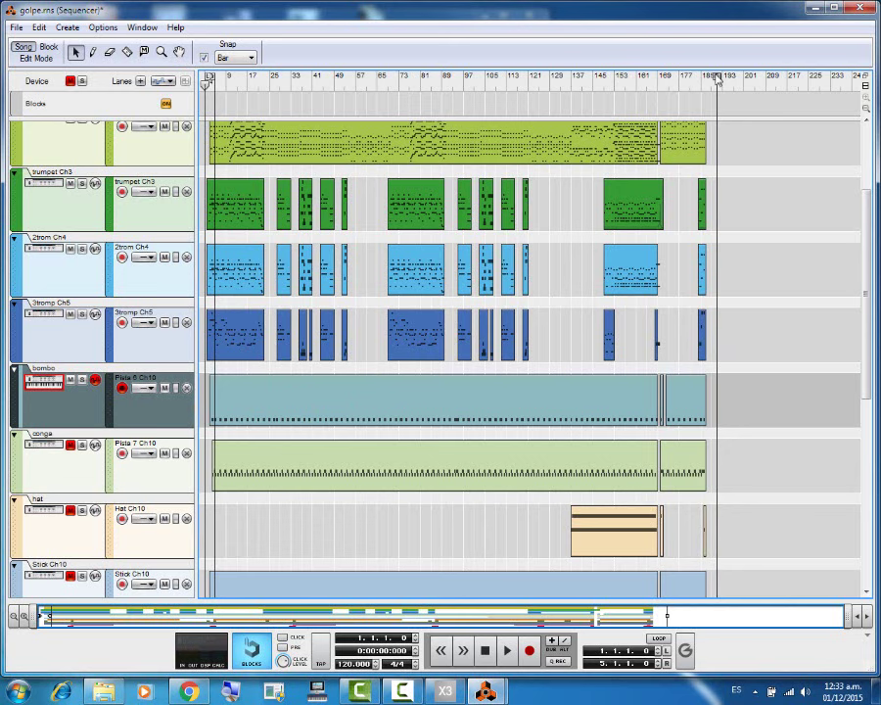
Step: Shift the song end marker slightly further, to about bar 193, and save the song
scroll(776, 173, up, 3)
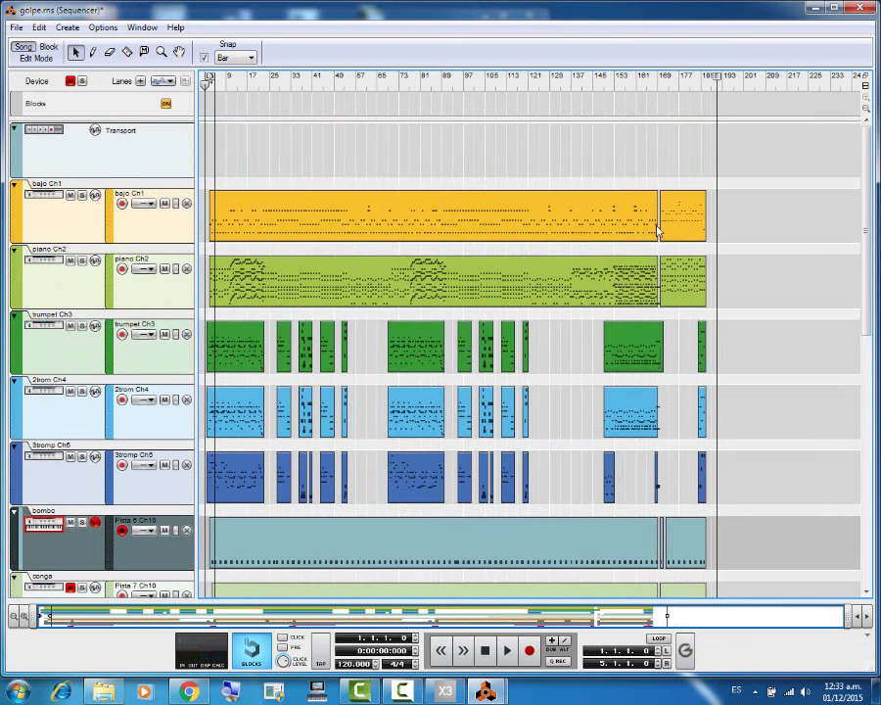
scroll(685, 290, down, 10)
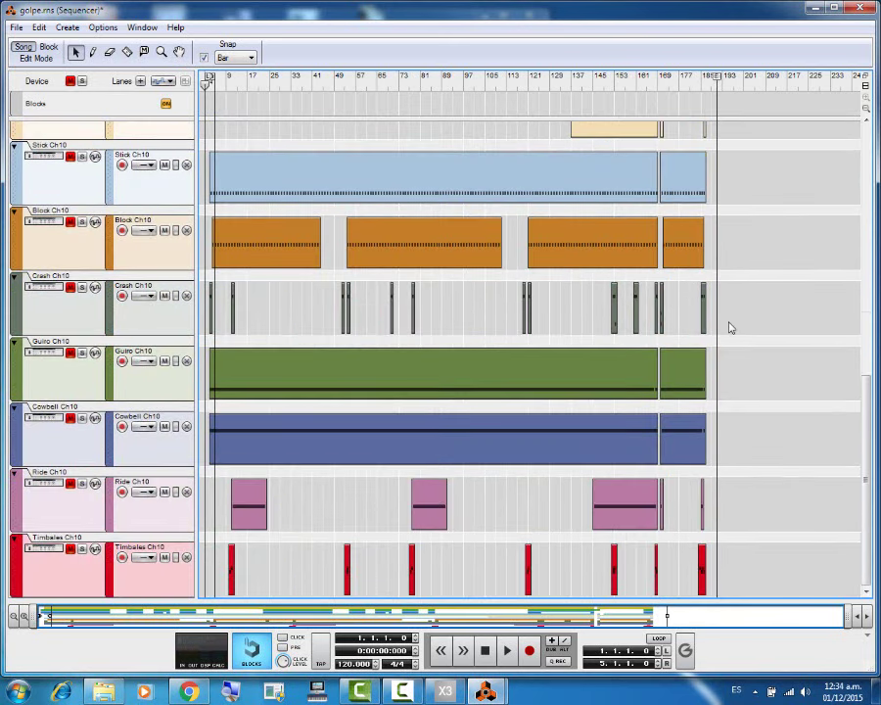
scroll(730, 328, up, 10)
mouse_move(716, 79)
mouse_down()
mouse_move(711, 87)
mouse_move(723, 81)
mouse_up()
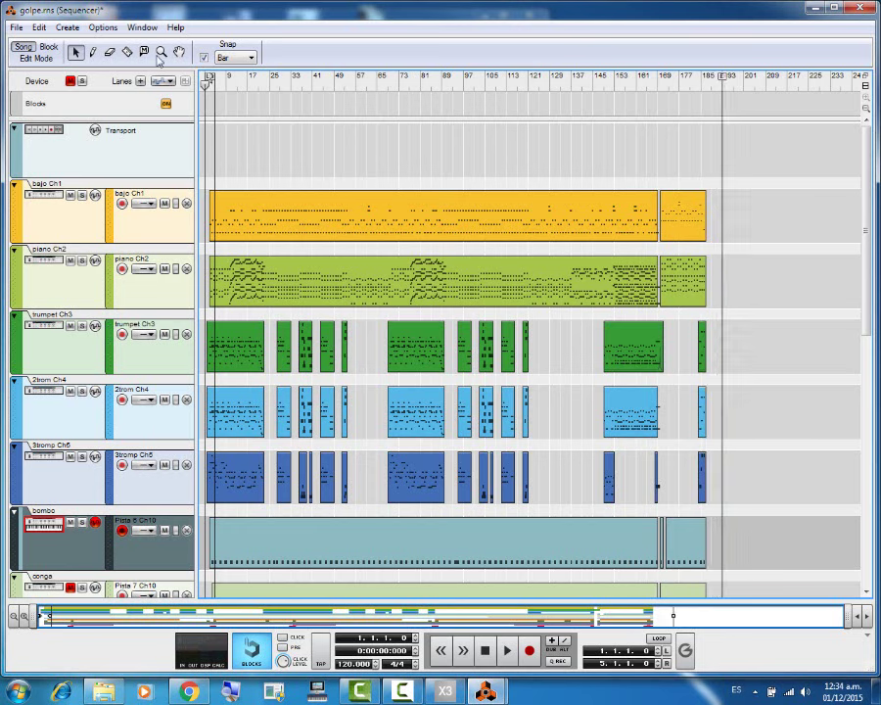
click(17, 27)
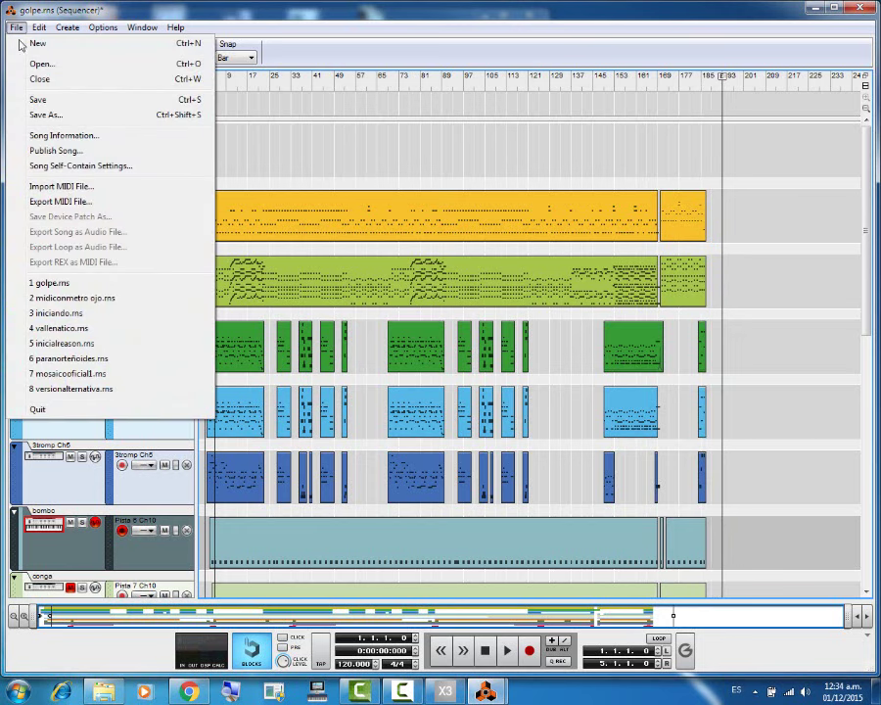
click(46, 99)
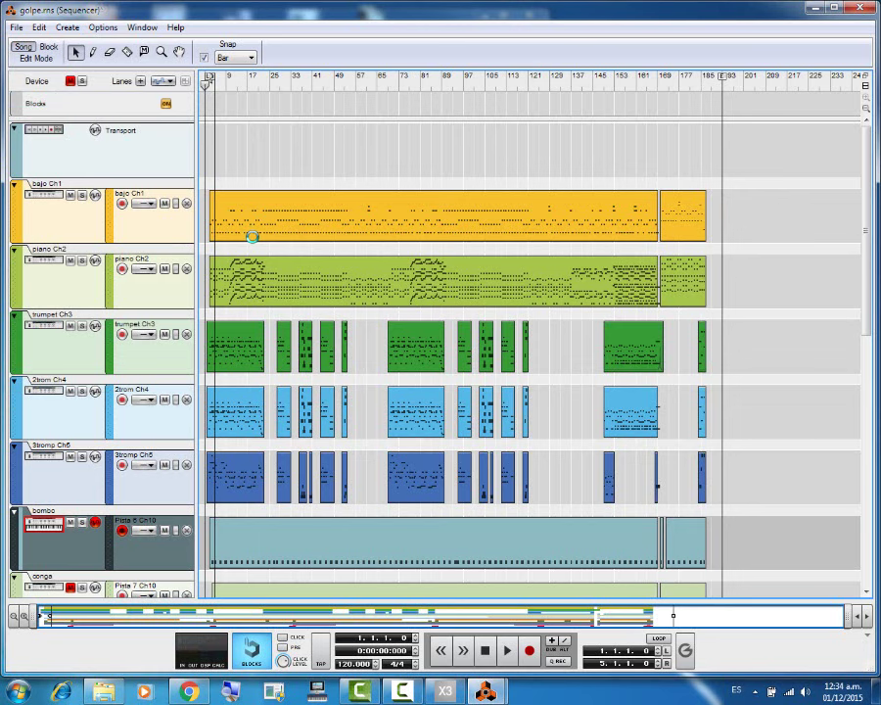
Step: Open the Preferences on the Audio page and examine the audio driver settings
click(13, 29)
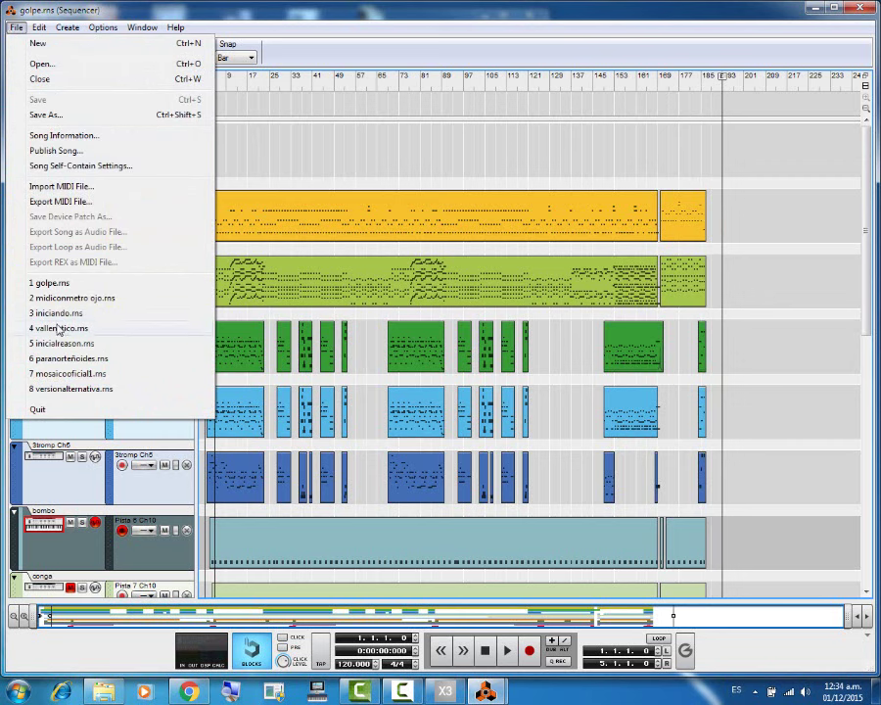
click(177, 27)
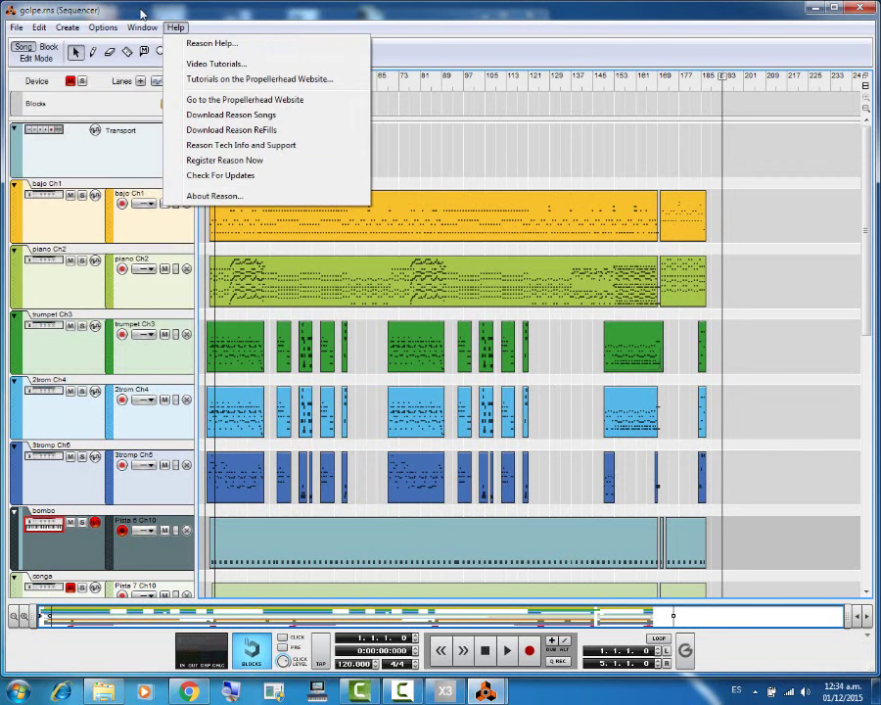
click(140, 15)
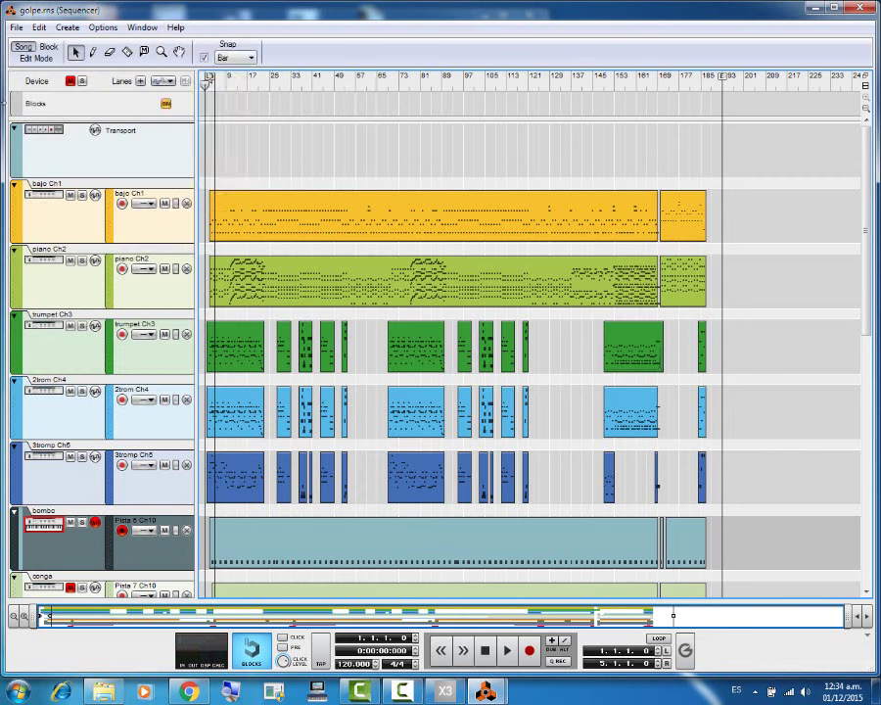
click(13, 28)
mouse_move(39, 27)
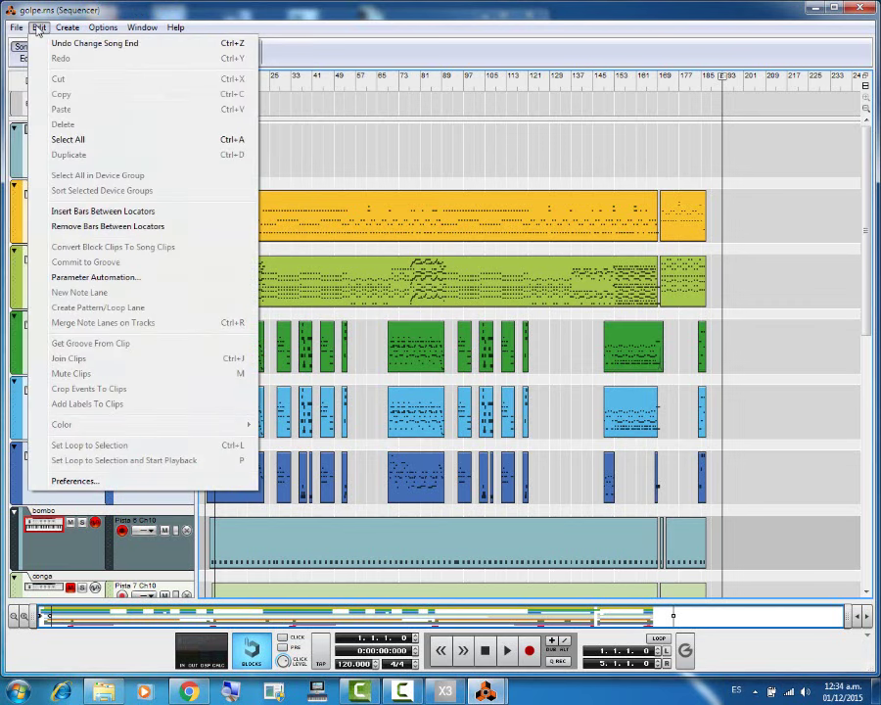
click(75, 481)
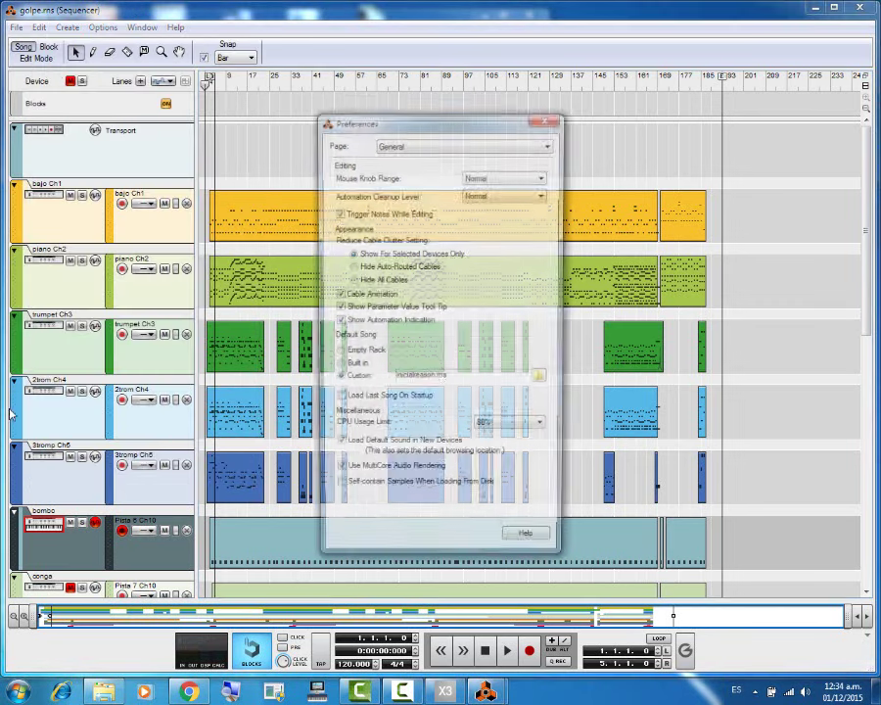
click(411, 145)
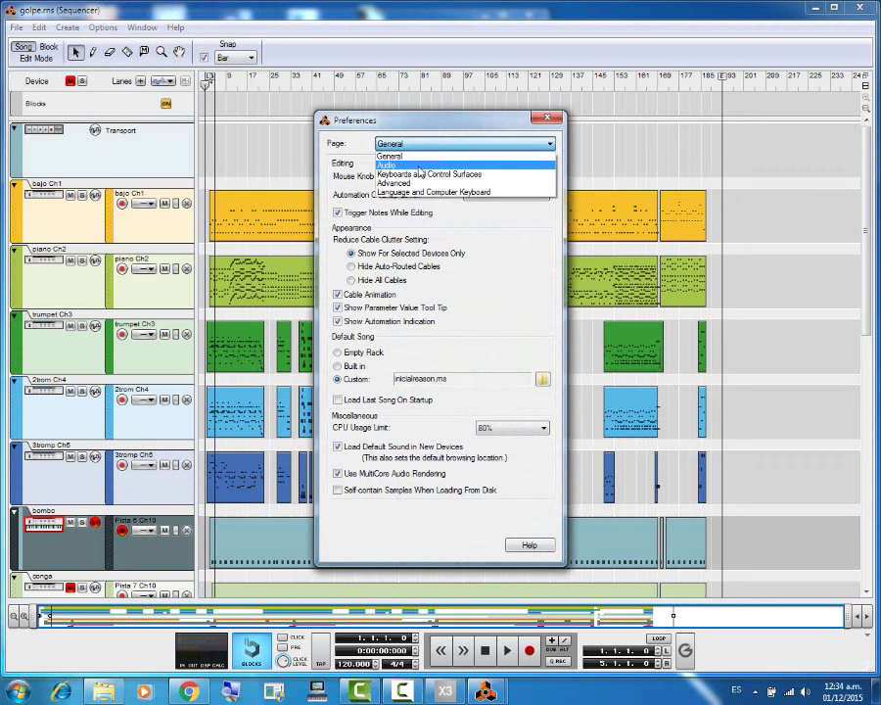
click(418, 165)
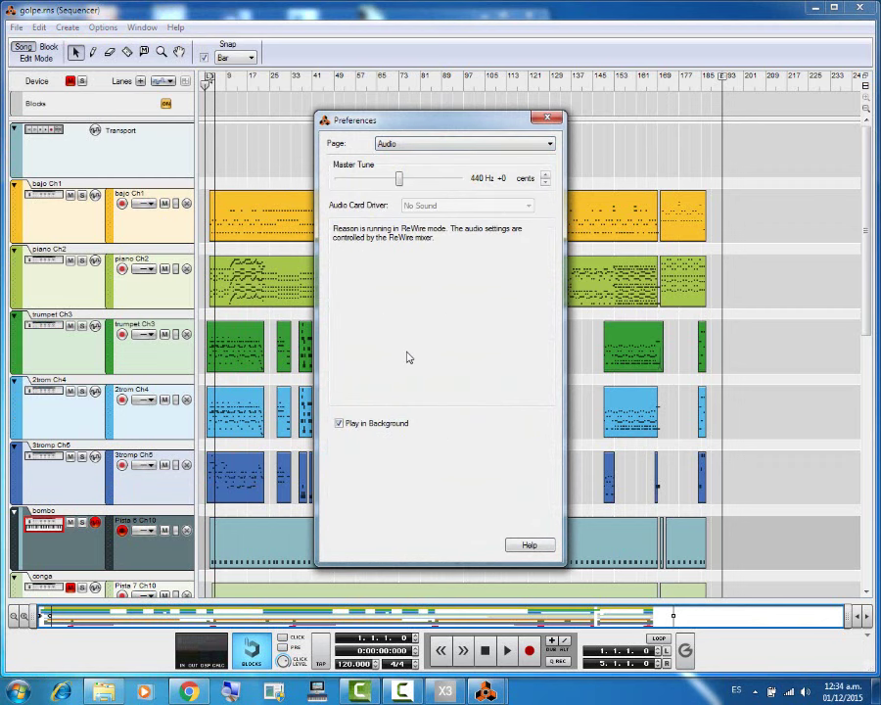
Step: Turn Play in Background off and back on in the audio preferences
click(522, 149)
click(522, 149)
click(341, 425)
click(340, 424)
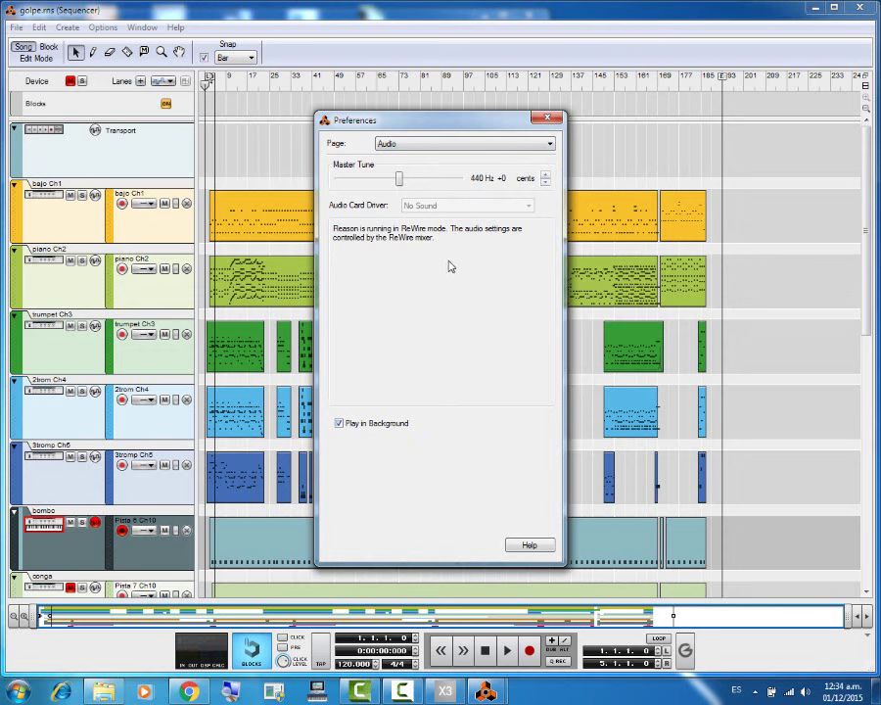
Step: Close the audio preferences, check which export options are offered, and quit the Reason session running in ReWire mode
click(548, 119)
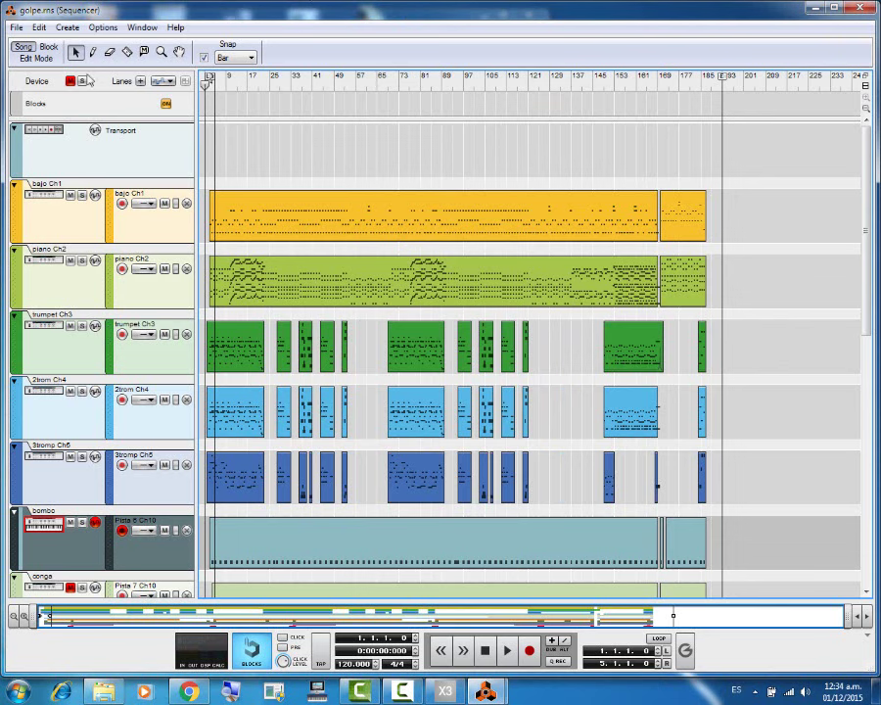
click(15, 27)
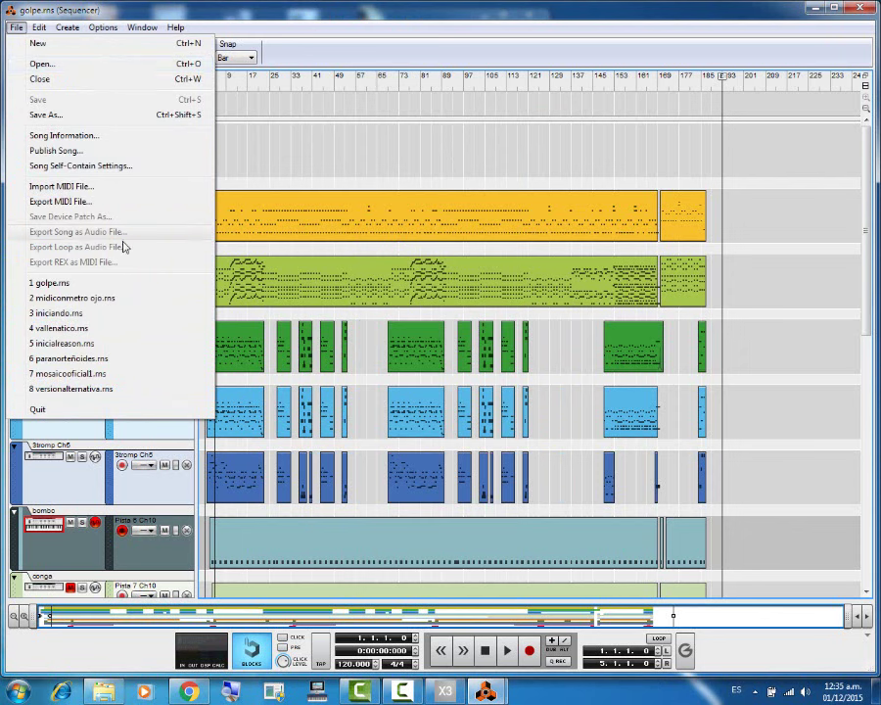
click(250, 63)
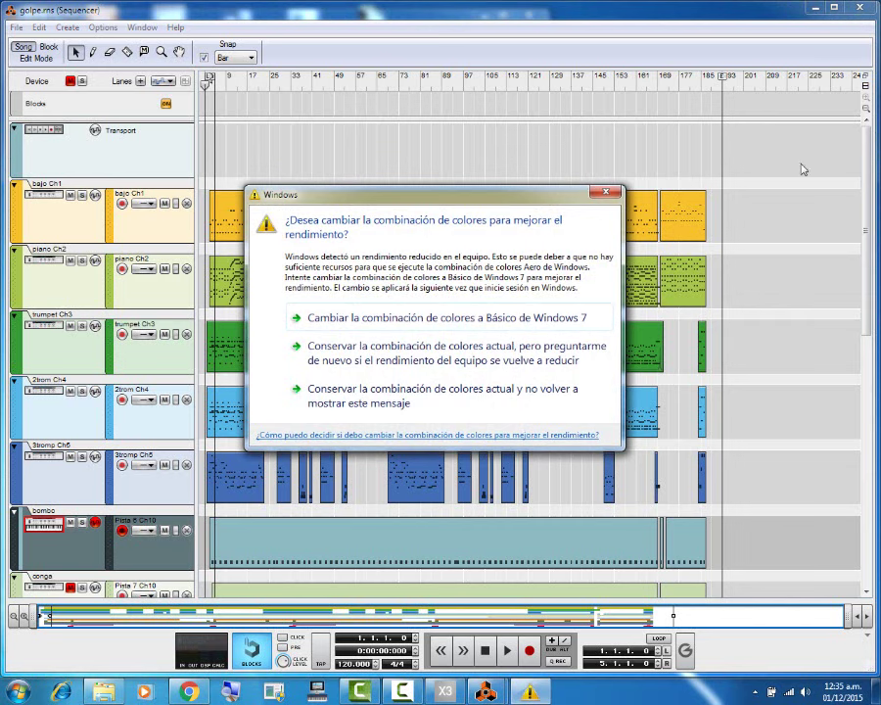
click(608, 193)
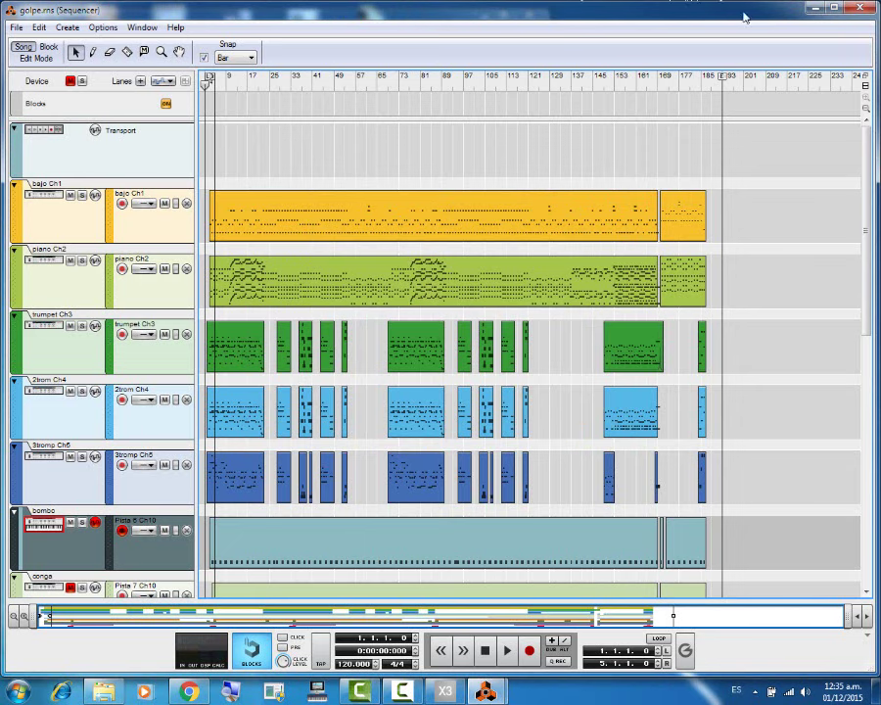
click(860, 10)
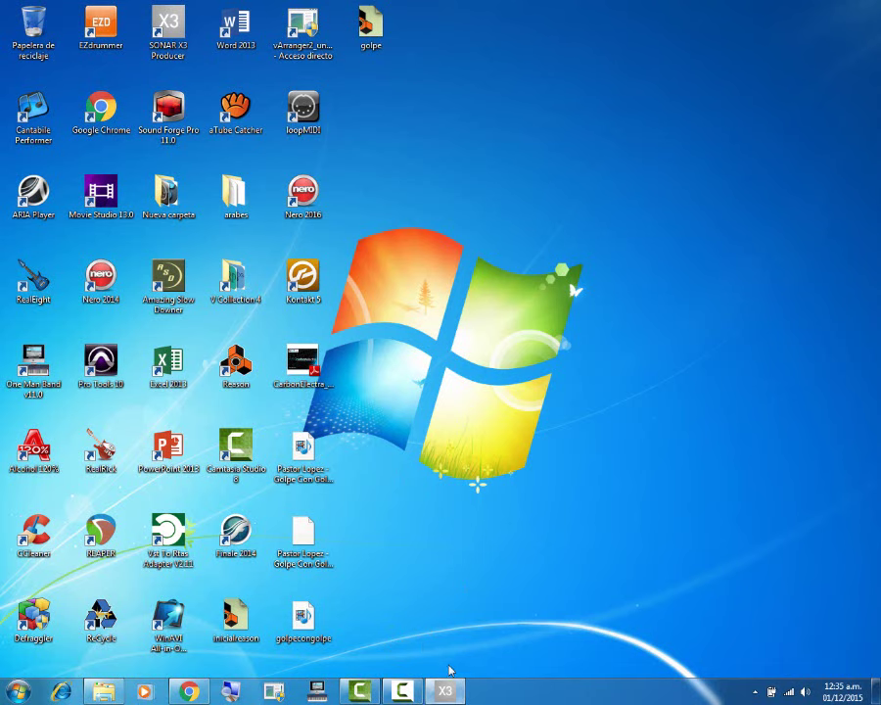
Step: Switch to SONAR X3 and close it, saving the changes to the golpecongolpe project
click(444, 693)
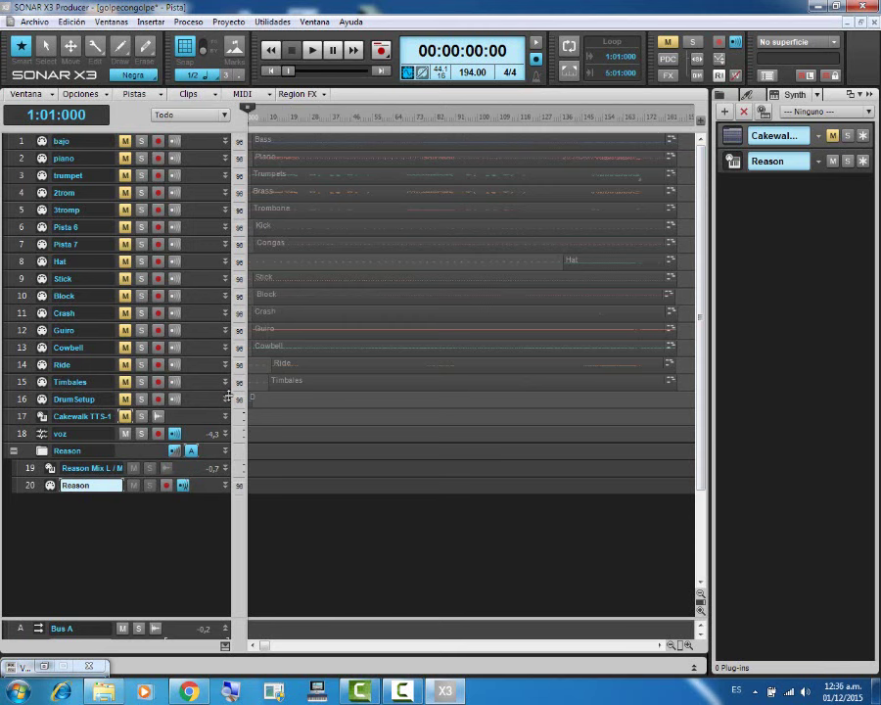
click(862, 6)
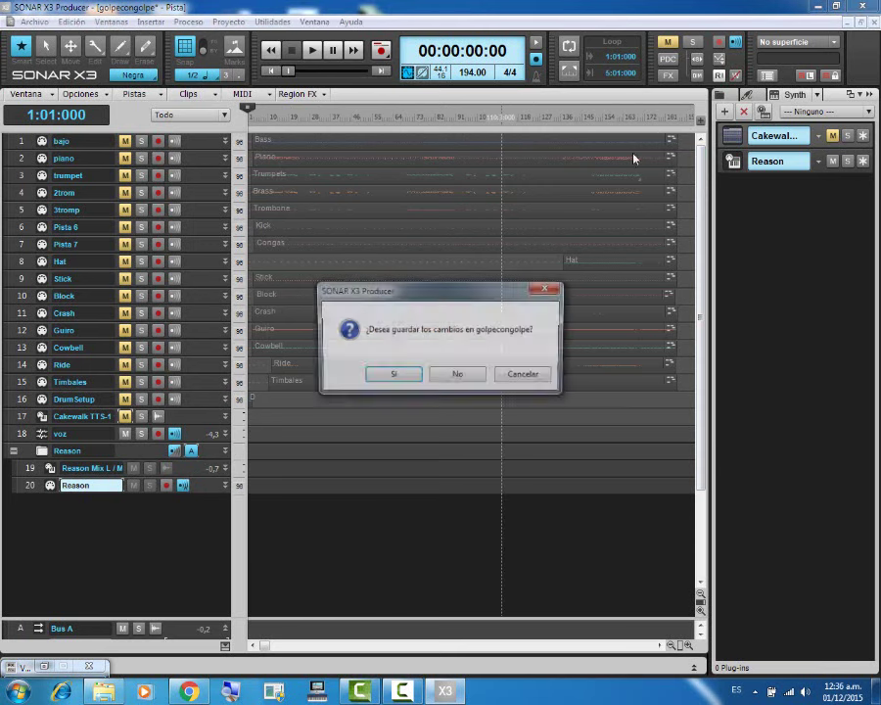
click(387, 378)
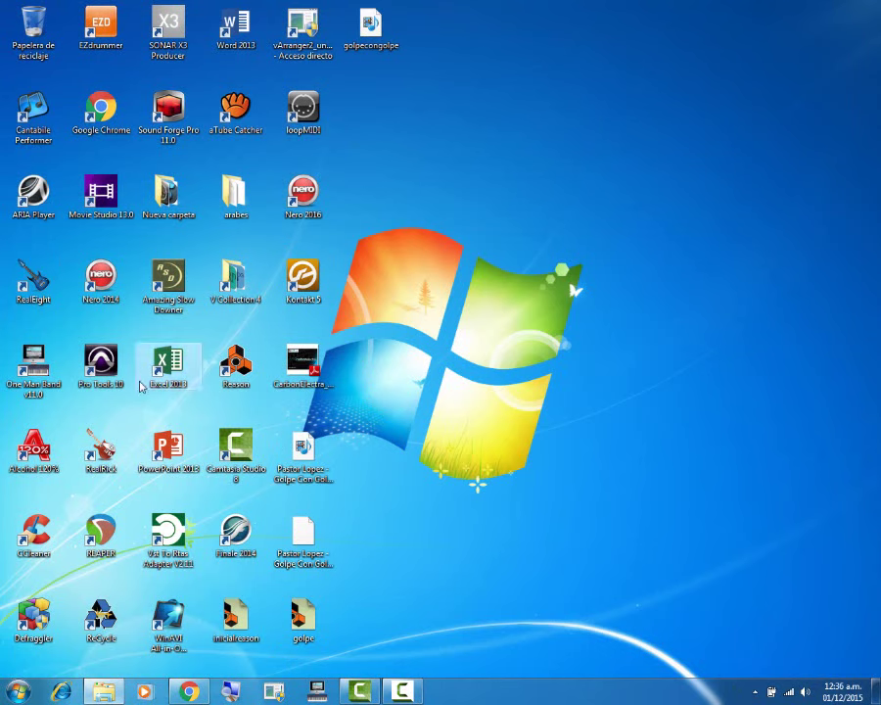
Step: Launch Reason as administrator from the desktop and open the recent song golpe.rns
right_click(221, 370)
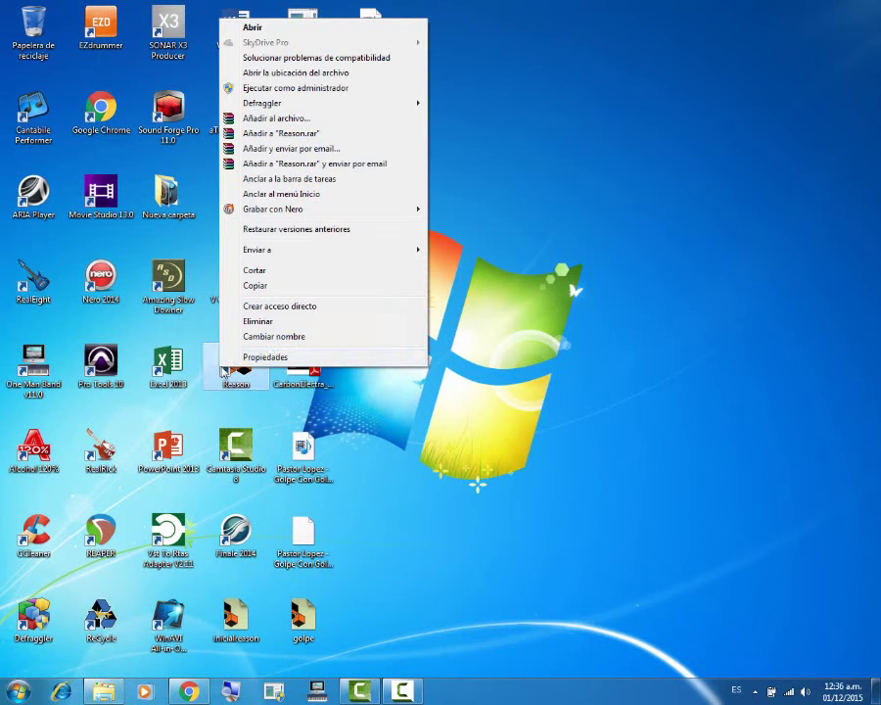
click(285, 87)
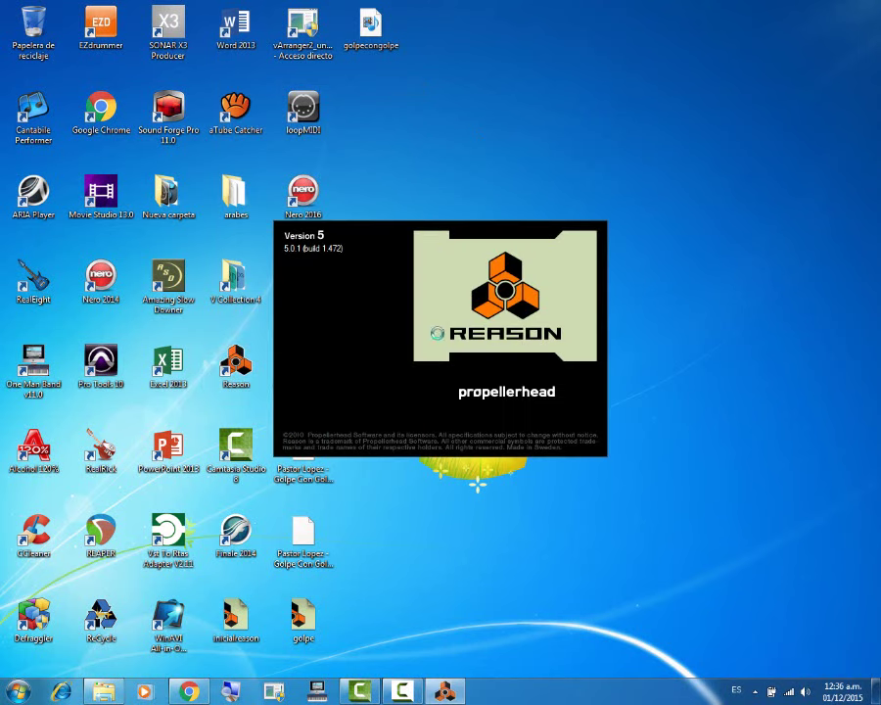
click(441, 366)
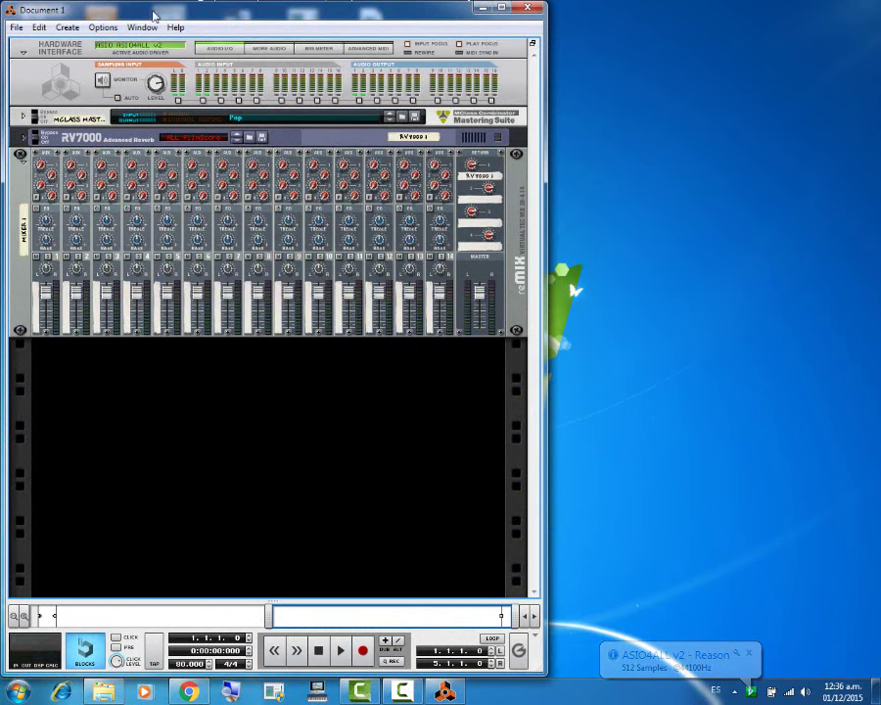
click(25, 27)
click(29, 282)
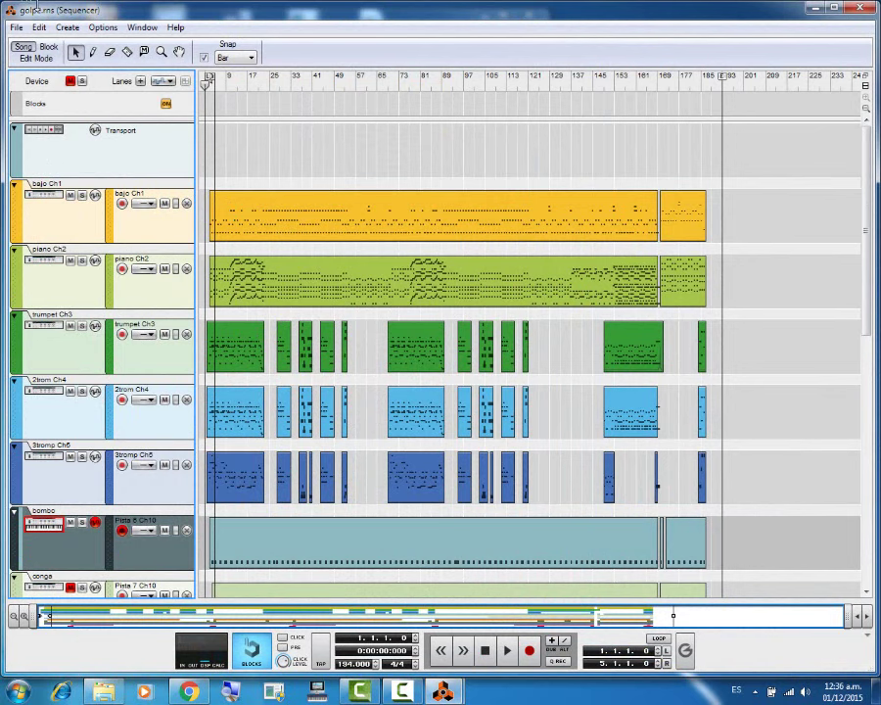
Step: Export the song to the desktop as the WAVE file "golpe sin percu" at 44,100 Hz, 16-bit, with dither
click(17, 27)
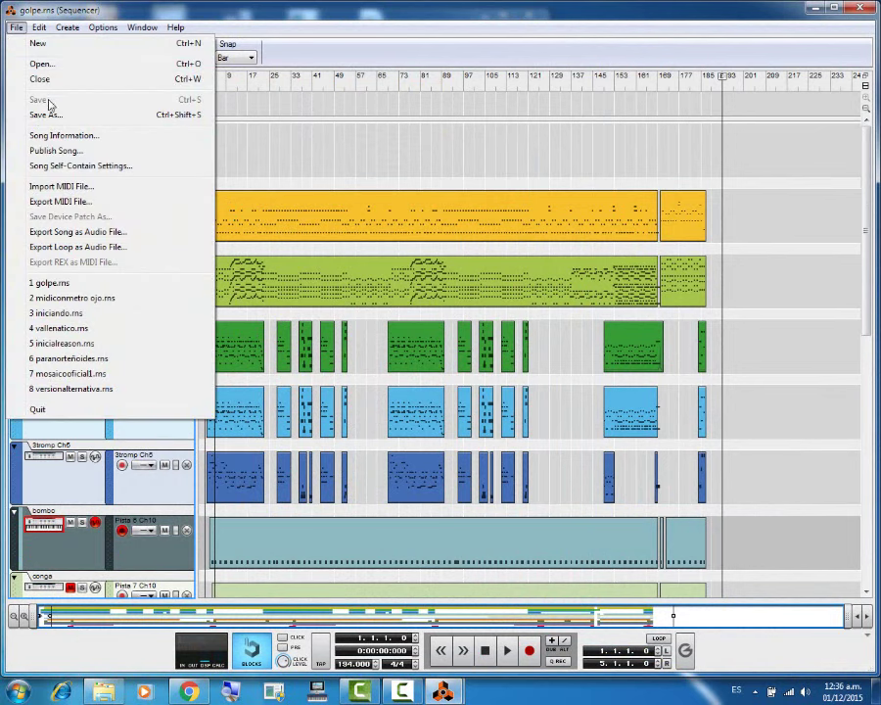
click(108, 236)
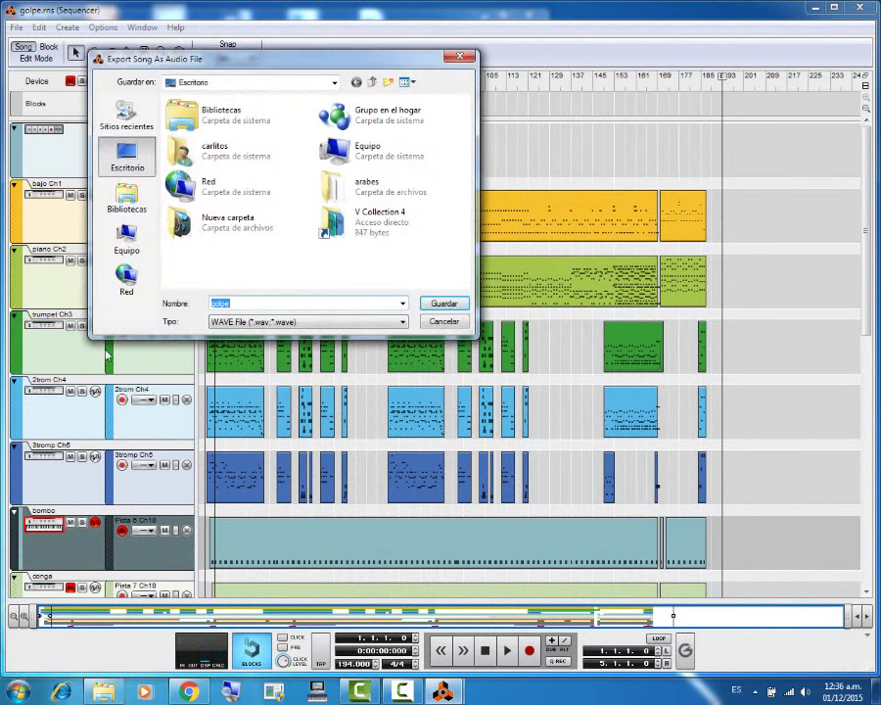
drag(284, 70, 387, 311)
click(353, 542)
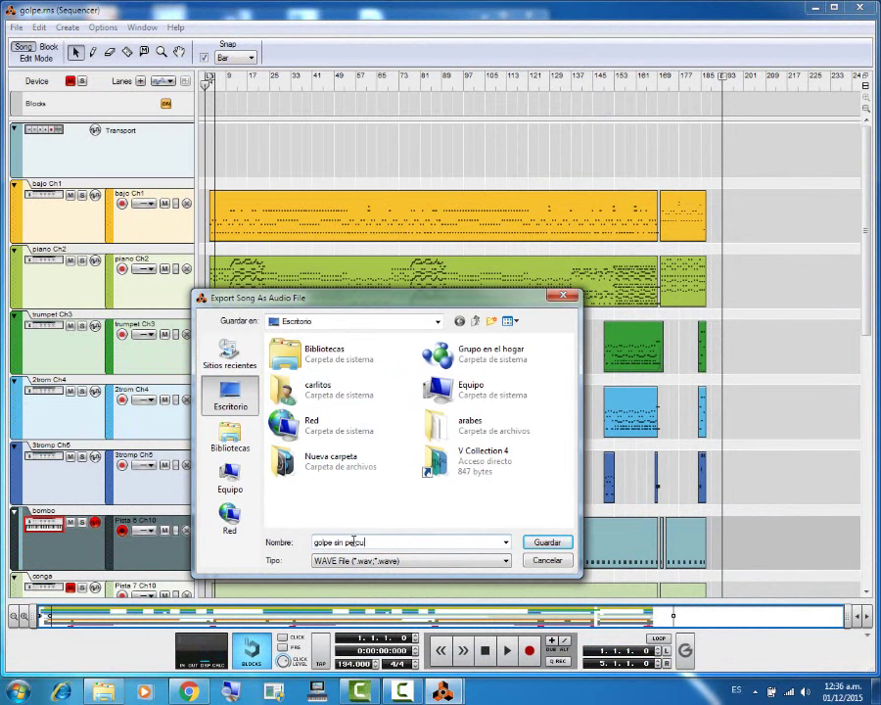
click(548, 542)
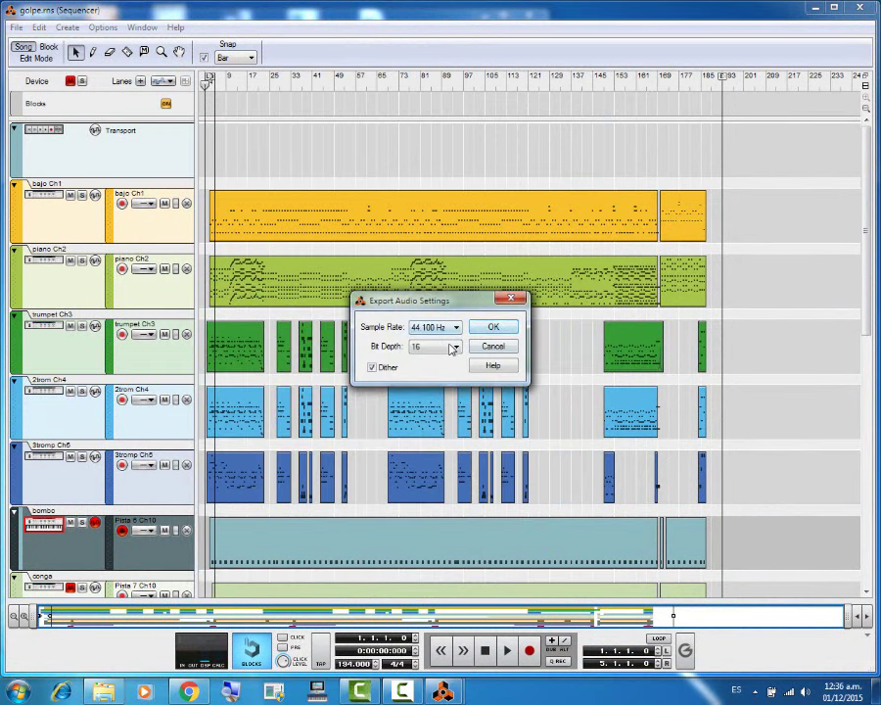
click(482, 328)
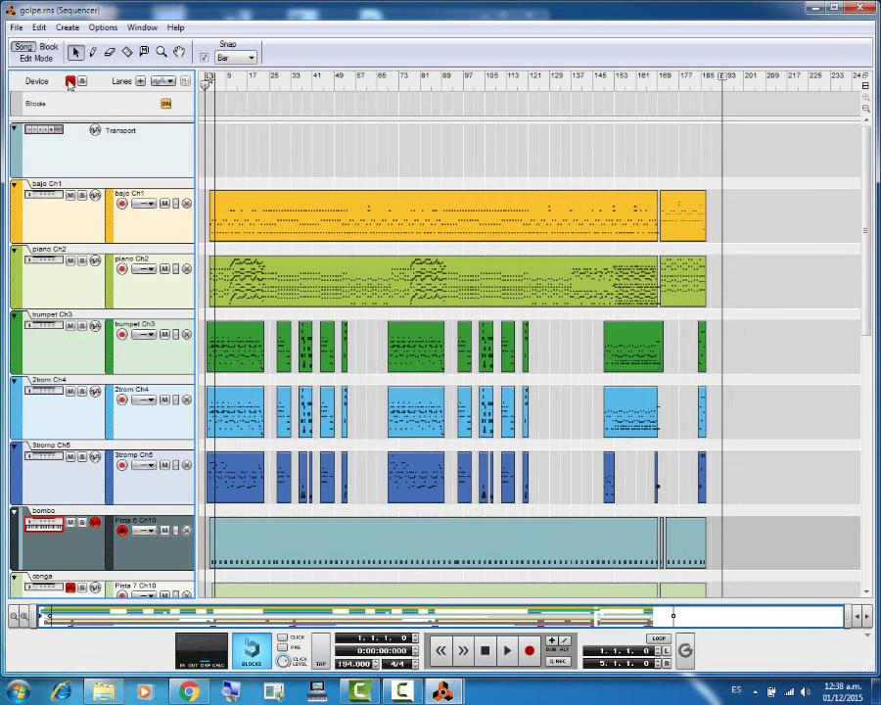
Step: Unmute all devices and export the full song to the desktop as the WAVE file "golpe" at 44,100 Hz, 16-bit, with dither
scroll(165, 255, down, 5)
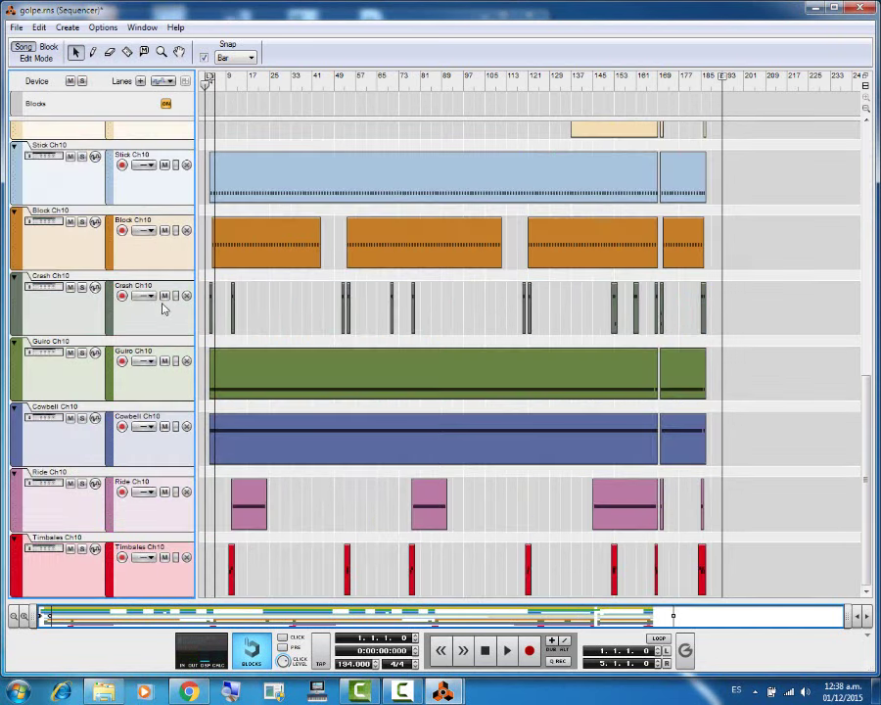
scroll(164, 367, up, 5)
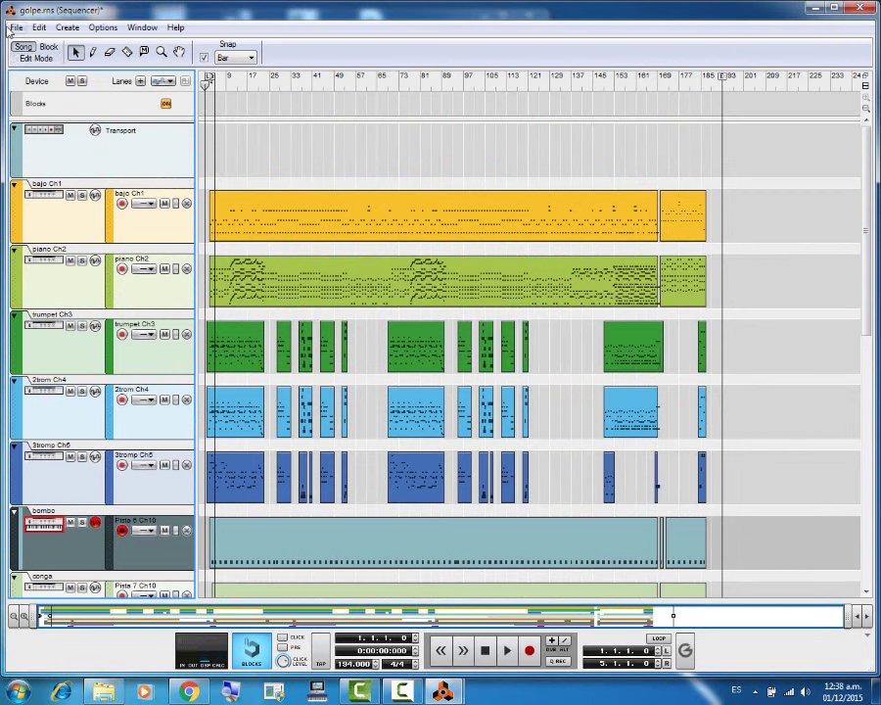
click(16, 27)
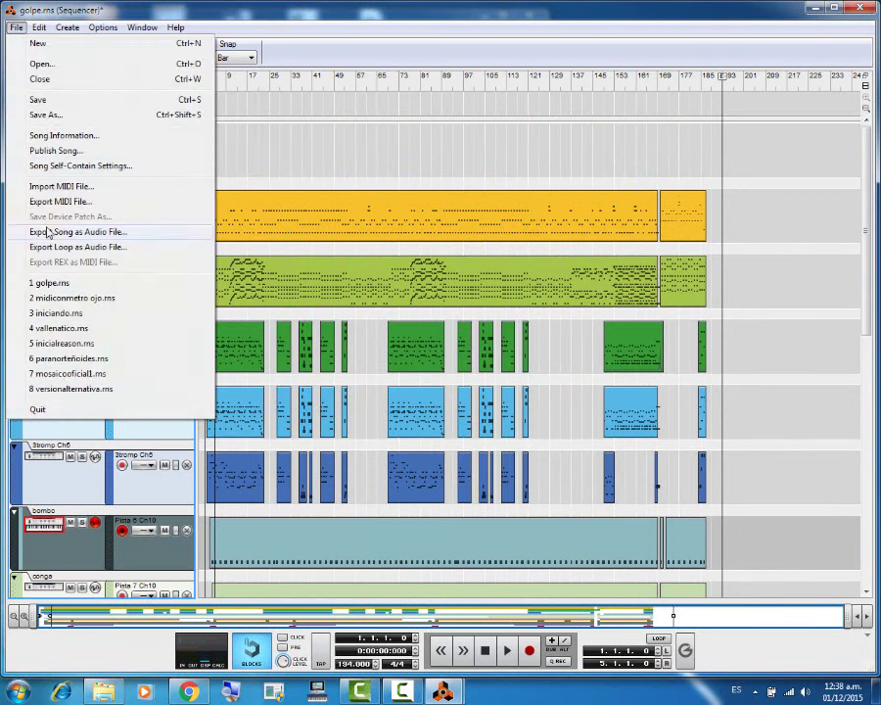
click(91, 234)
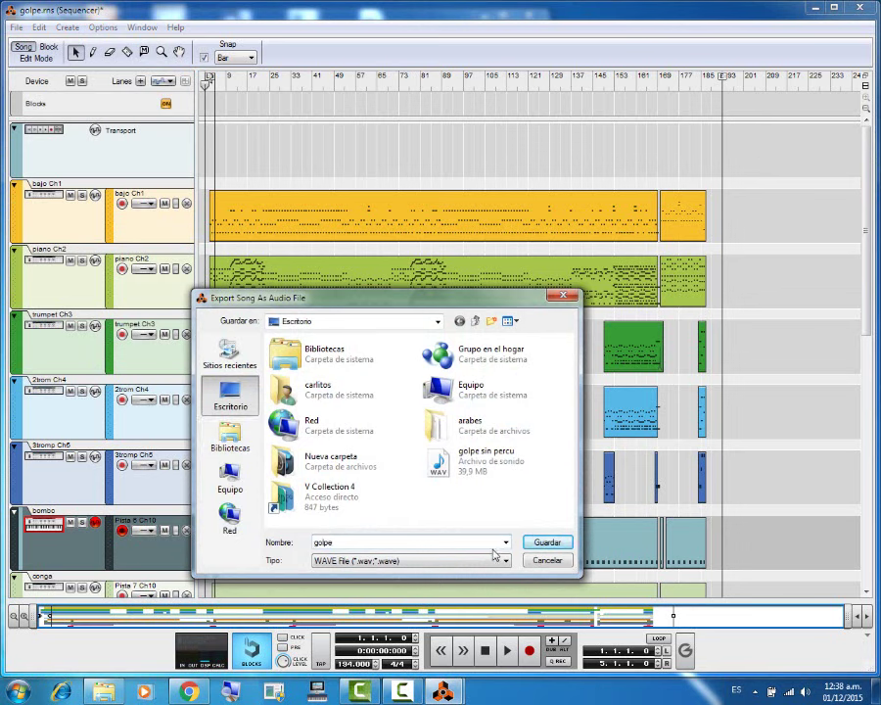
click(550, 542)
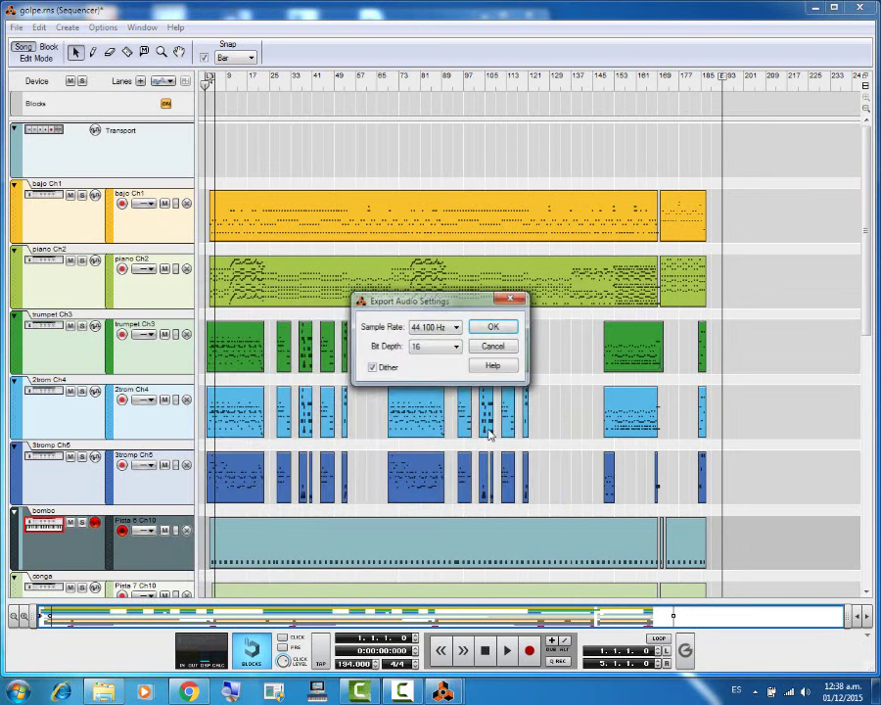
click(484, 326)
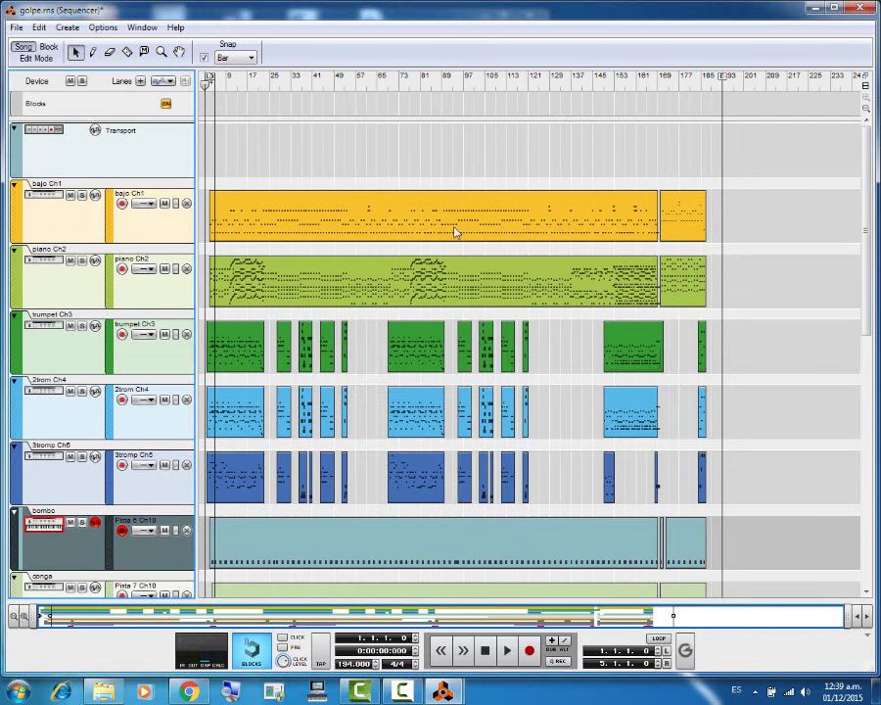
Step: Close the sequencer window and quit Reason, saving the changes to golpe.rns
click(859, 9)
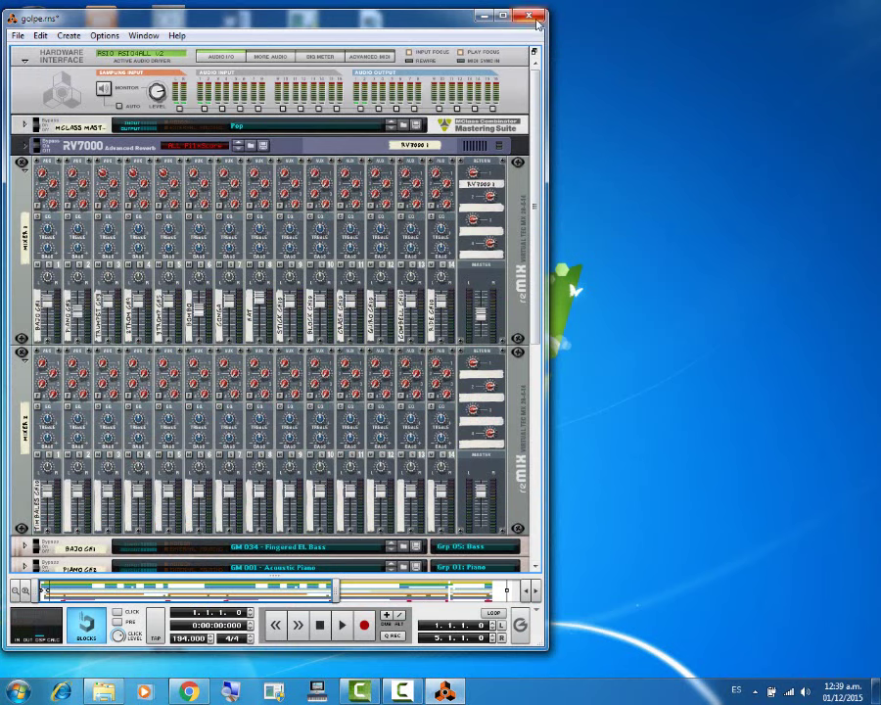
click(535, 18)
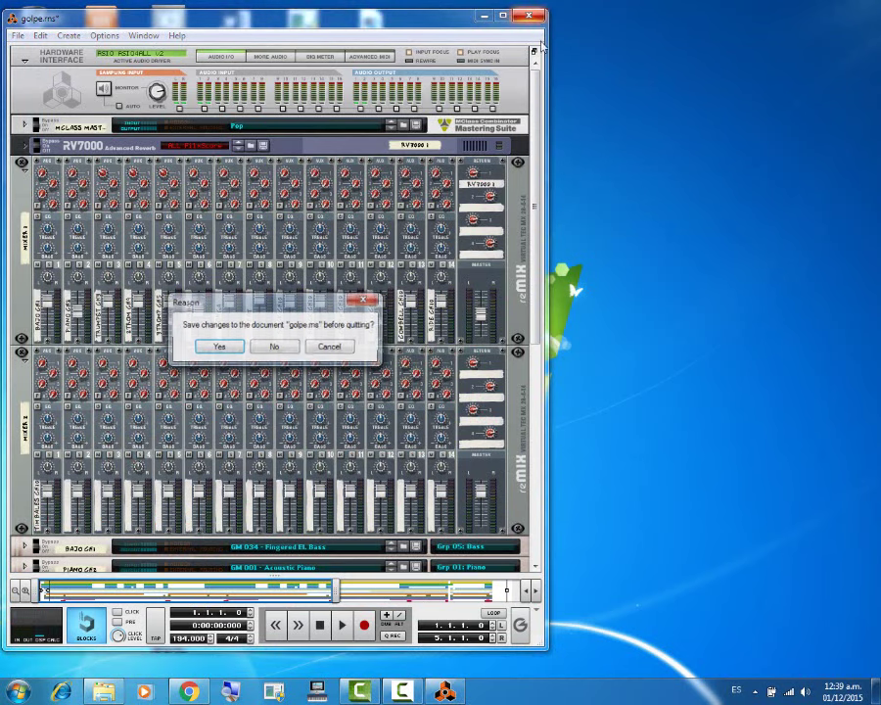
click(226, 351)
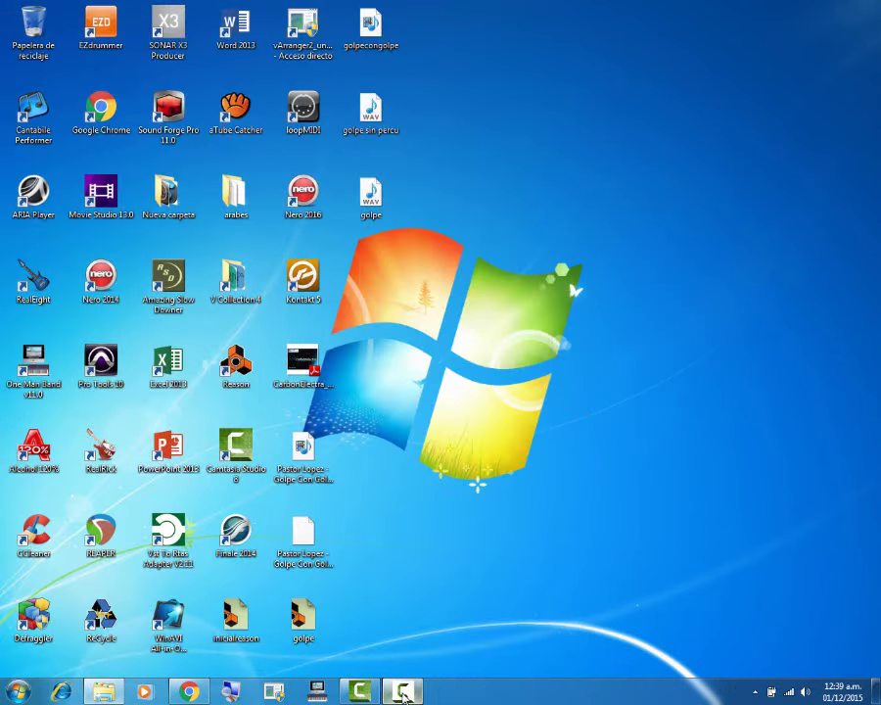
click(402, 692)
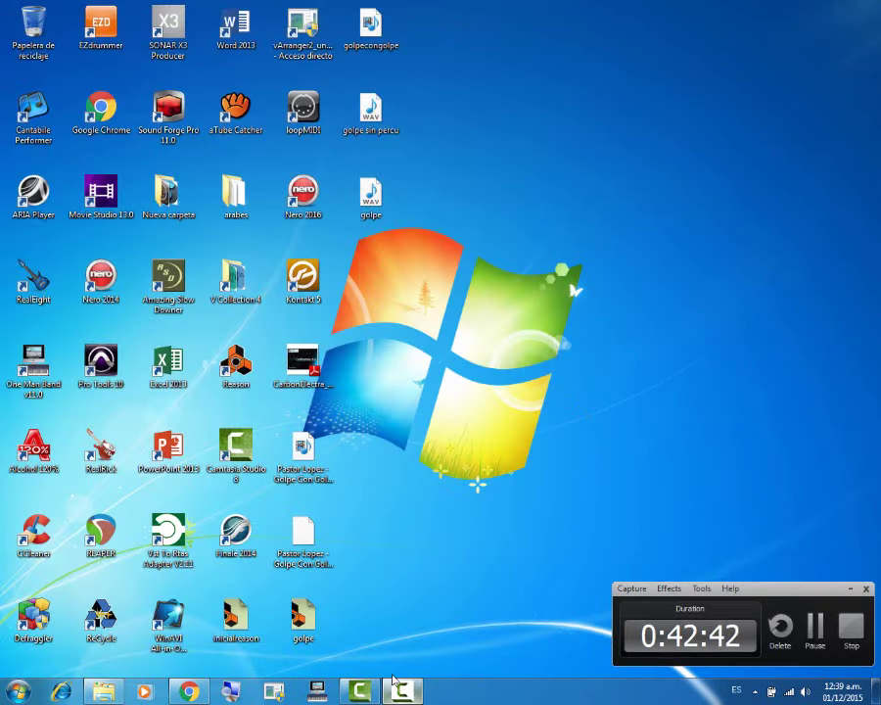